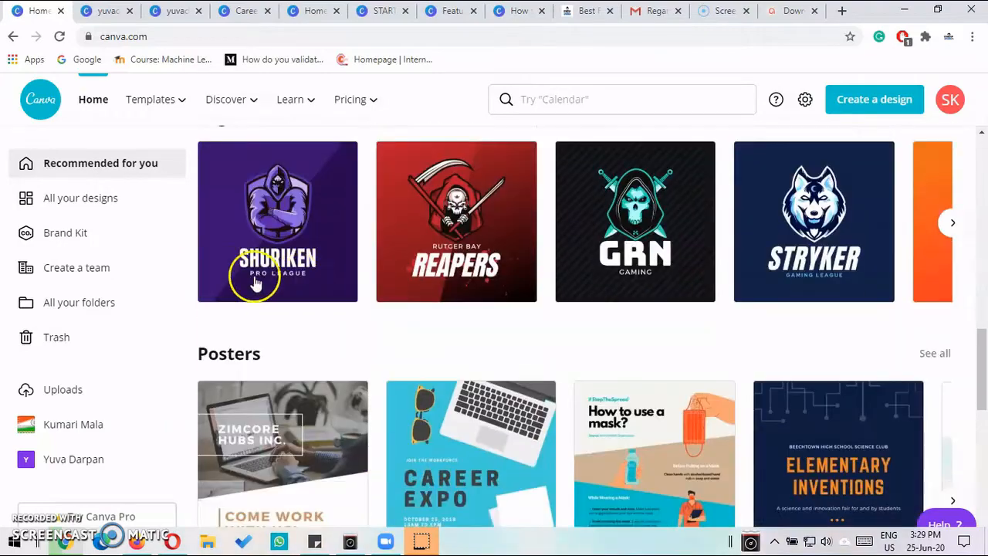
- Add a new blank page after page 2 of the Startup Learning Program design
{"action": "scroll", "coordinate": [983, 329], "scroll_direction": "up", "scroll_amount": 1}
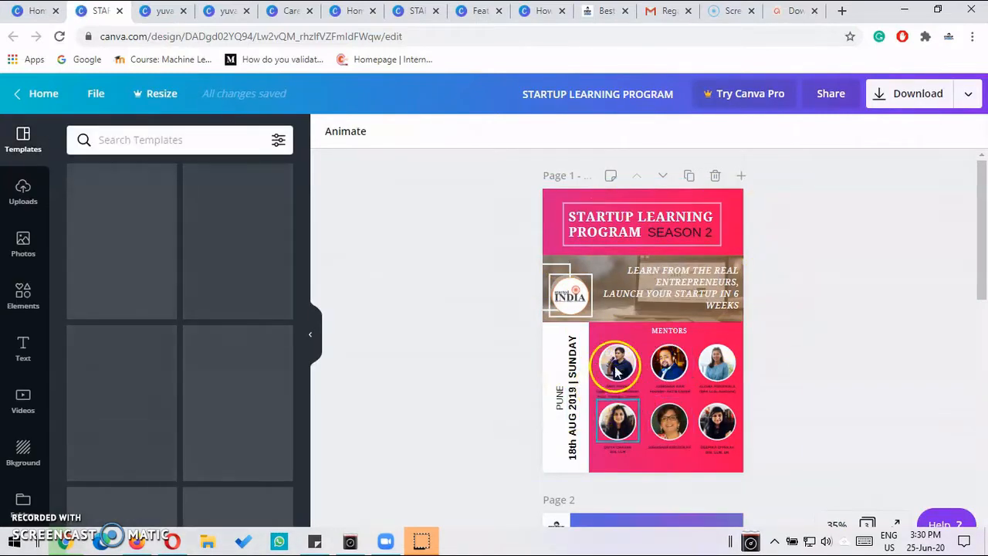
{"action": "scroll", "coordinate": [890, 327], "scroll_direction": "down", "scroll_amount": 5}
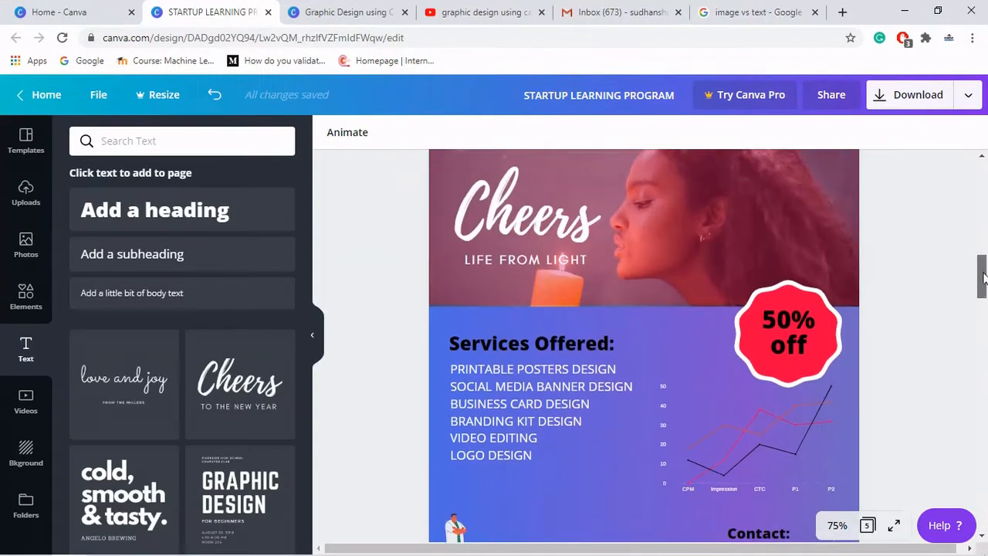
{"action": "left_click_drag", "start_coordinate": [983, 278], "coordinate": [982, 261]}
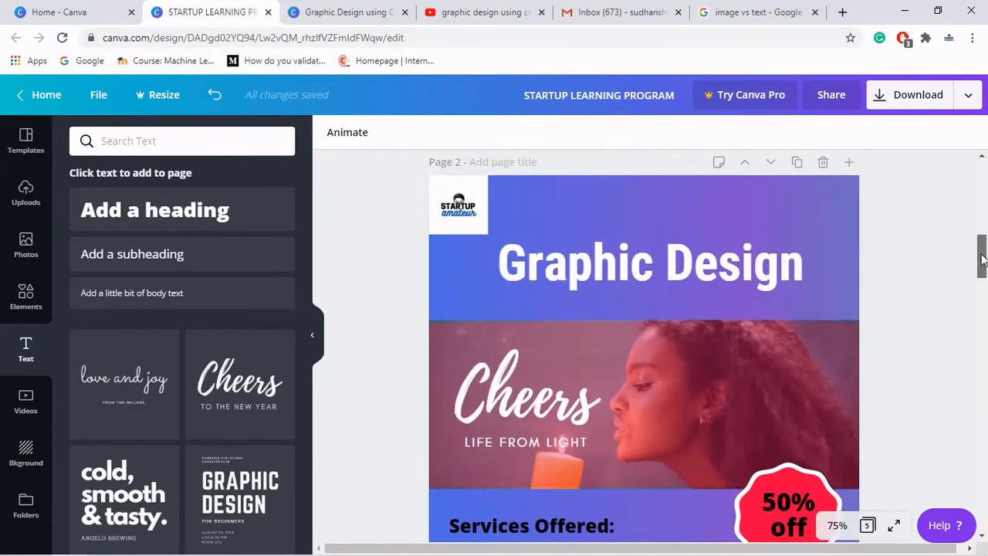
{"action": "left_click", "coordinate": [847, 164]}
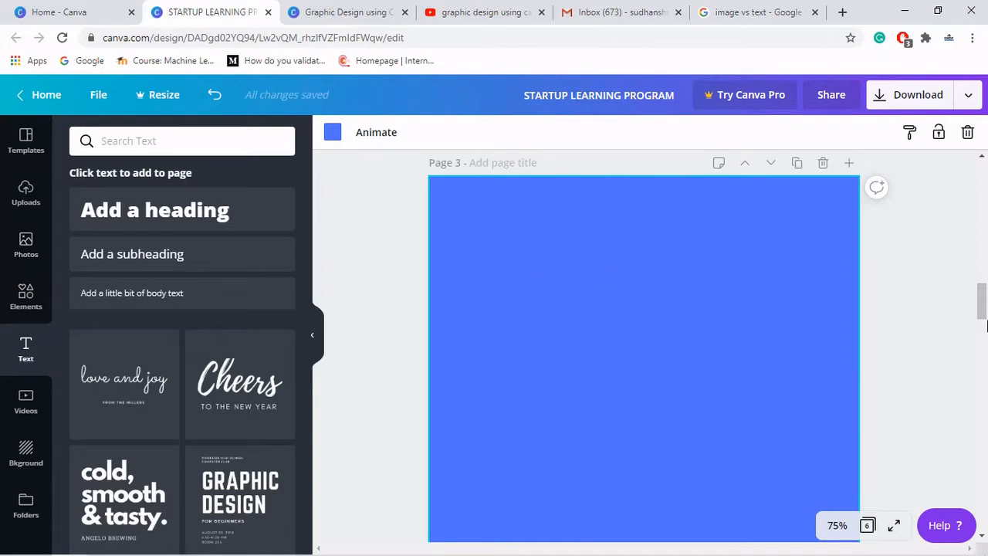
- Add a heading to the new page 3 and set its text to GRAPHIC DESIGN
{"action": "scroll", "coordinate": [985, 324], "scroll_direction": "up", "scroll_amount": 3}
{"action": "left_click_drag", "start_coordinate": [986, 302], "coordinate": [971, 256]}
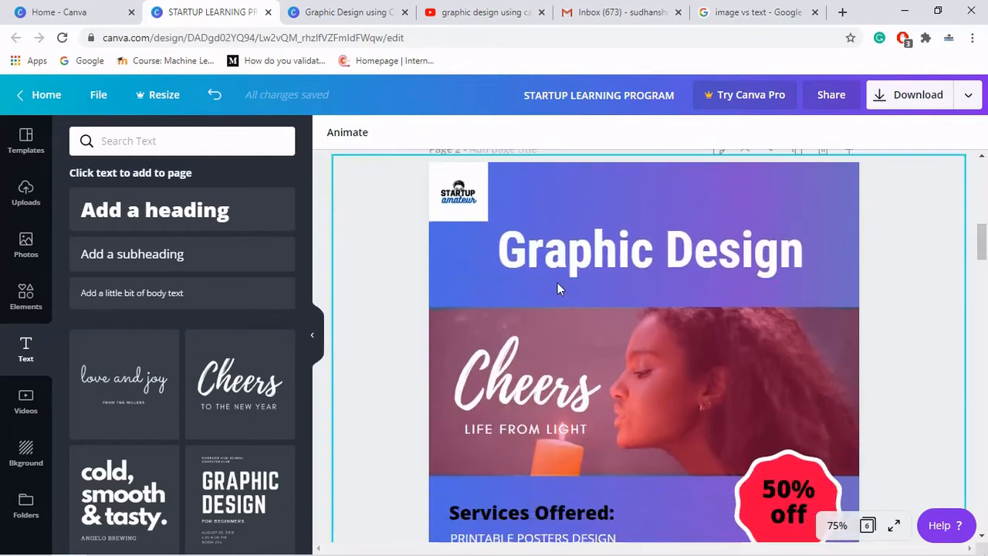
{"action": "scroll", "coordinate": [766, 282], "scroll_direction": "down", "scroll_amount": 5}
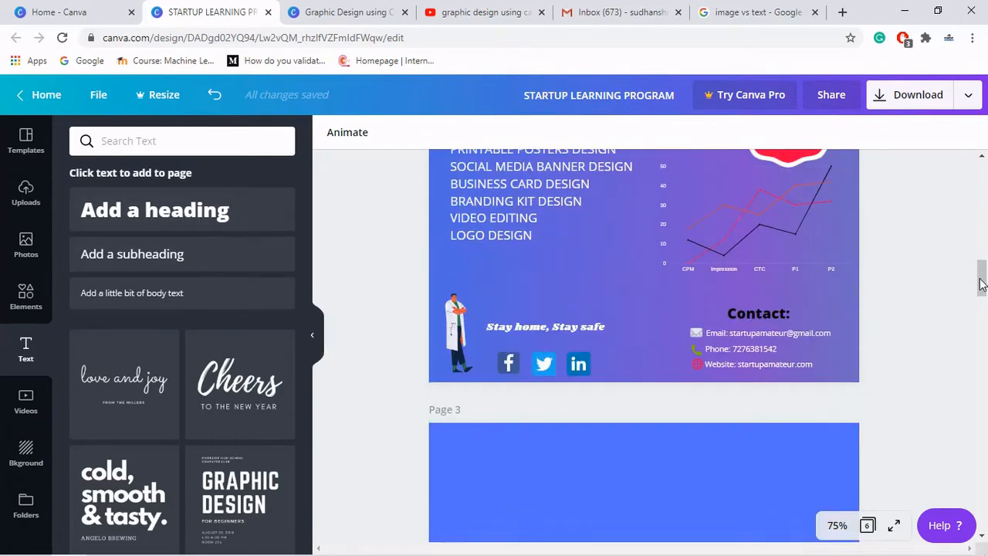
{"action": "left_click_drag", "start_coordinate": [983, 283], "coordinate": [985, 307]}
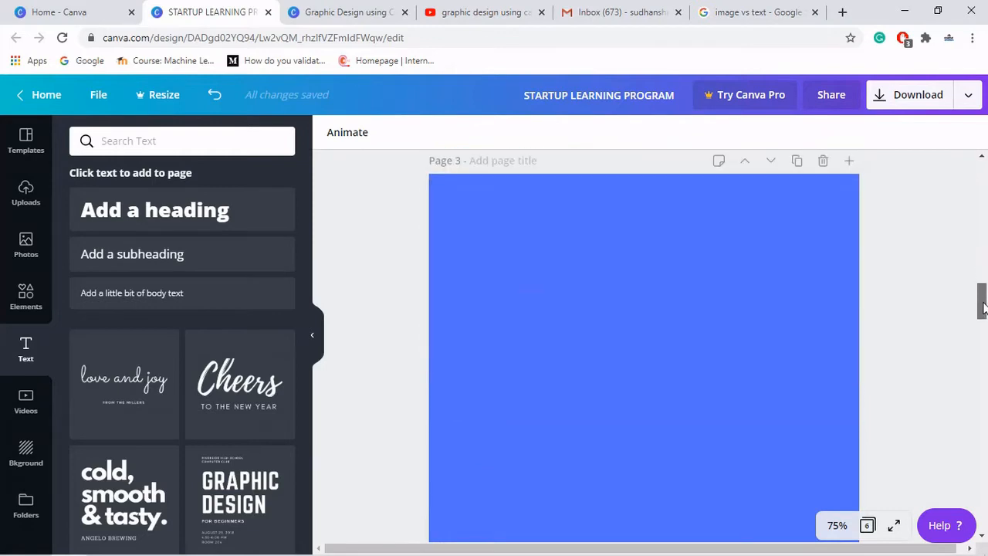
{"action": "left_click", "coordinate": [220, 219]}
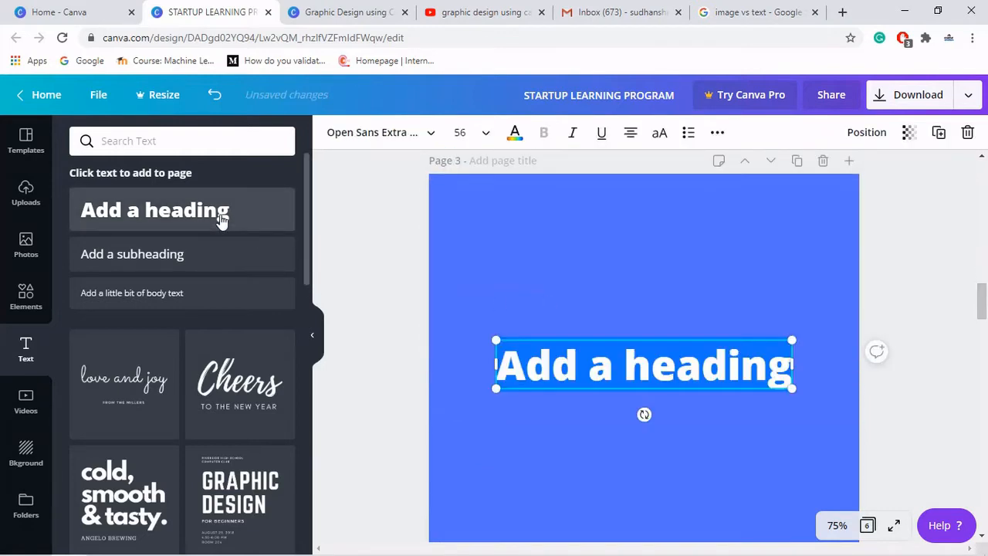
{"action": "type", "text": "Gra"}
{"action": "key", "text": "BackSpace"}
{"action": "key", "text": "BackSpace"}
{"action": "key", "text": "BackSpace"}
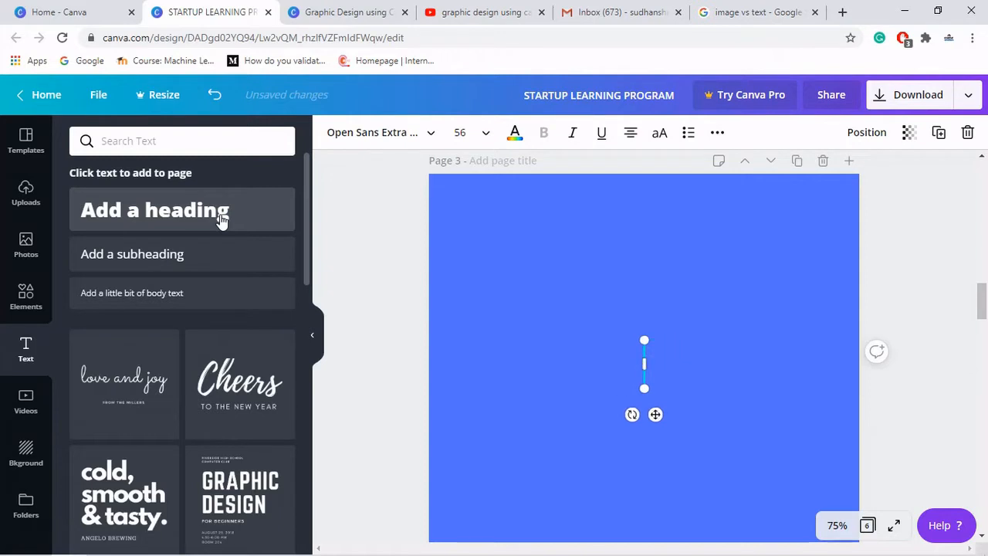
{"action": "type", "text": "GRAPHI"}
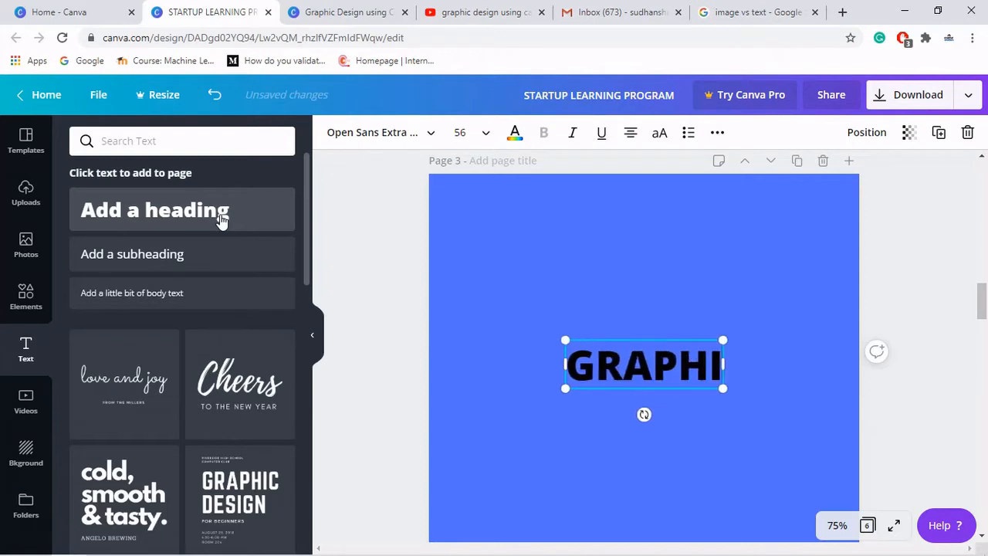
{"action": "type", "text": "C DESIGN"}
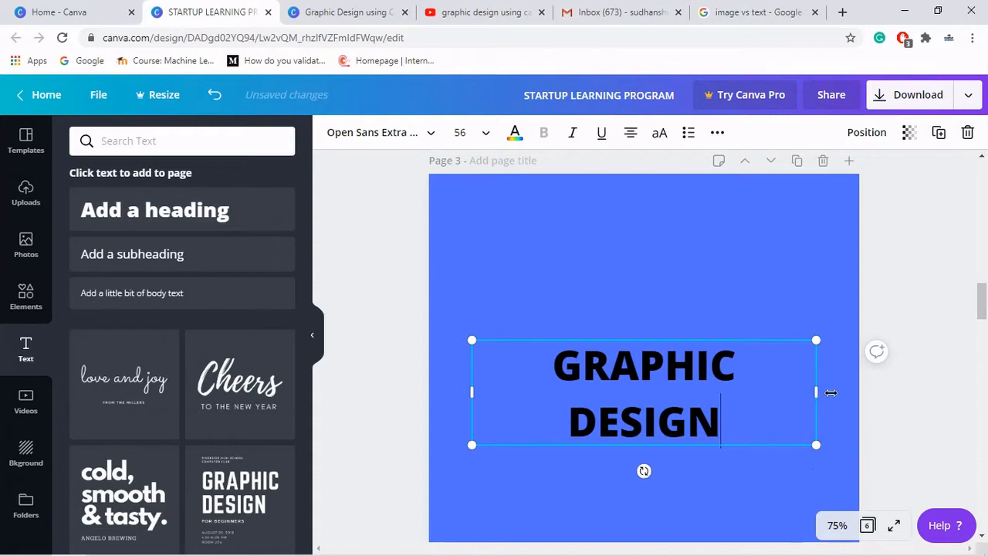
- Widen the heading box to fit one line and move it near the top of page 3
{"action": "left_click_drag", "start_coordinate": [831, 393], "coordinate": [850, 388]}
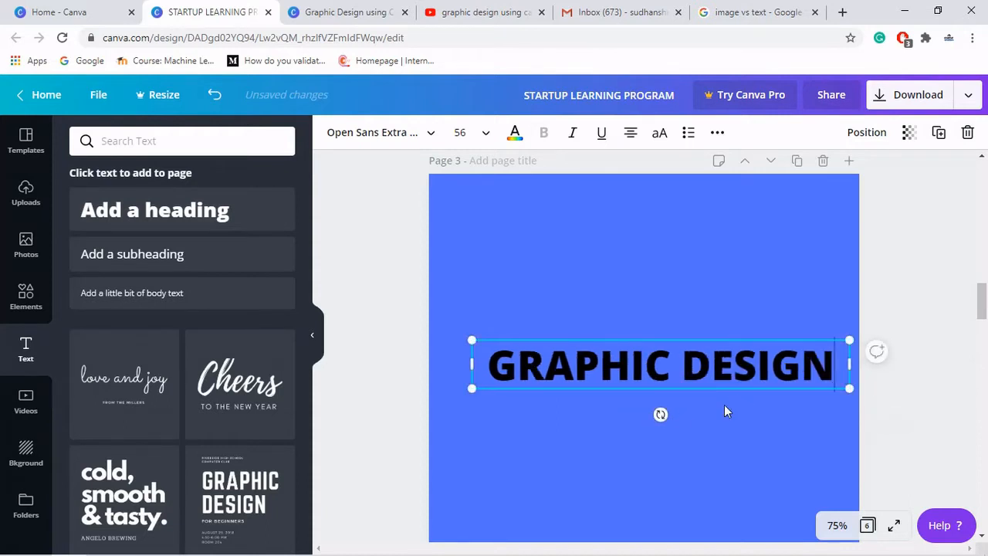
{"action": "left_click_drag", "start_coordinate": [733, 340], "coordinate": [714, 245]}
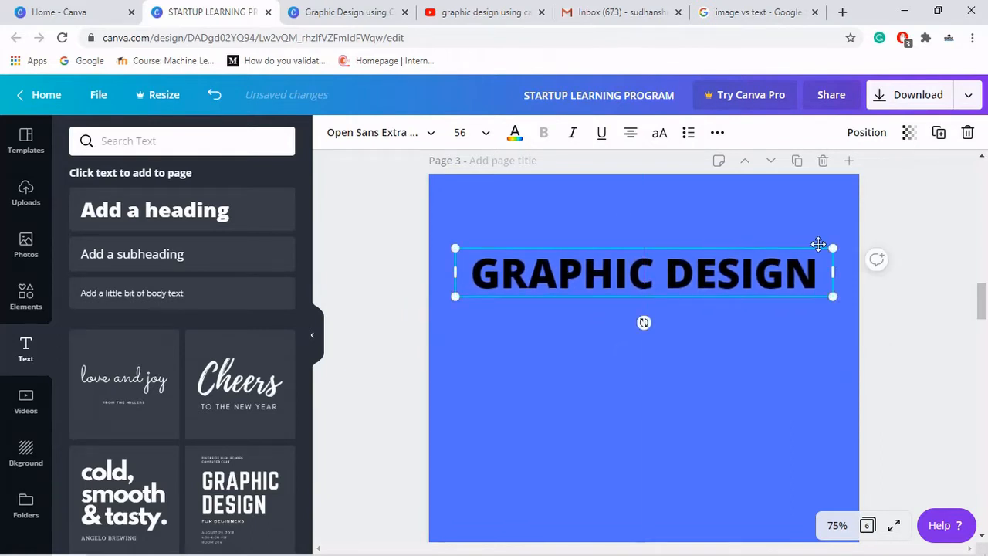
{"action": "left_click", "coordinate": [905, 230]}
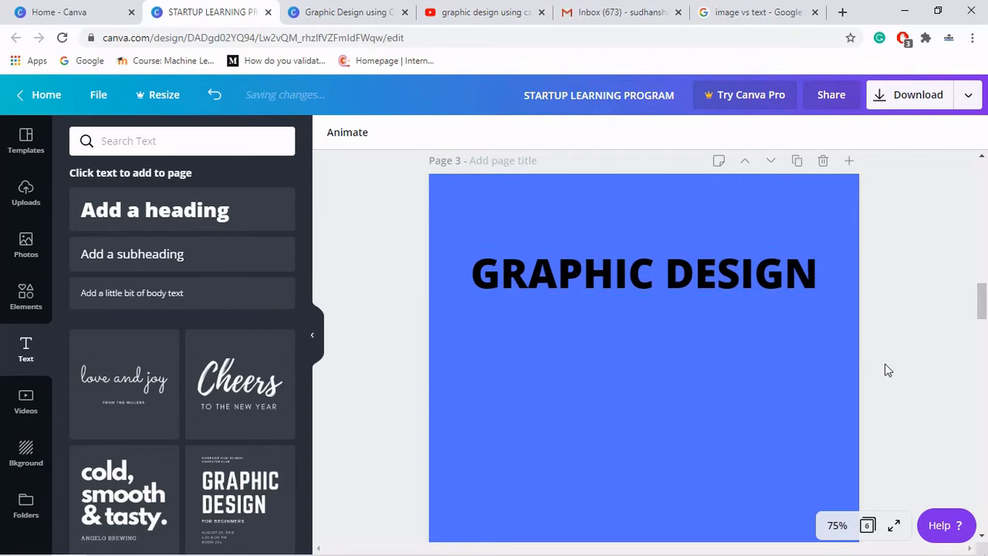
- Change the GRAPHIC DESIGN heading's text colour to white
{"action": "scroll", "coordinate": [852, 241], "scroll_direction": "up", "scroll_amount": 4}
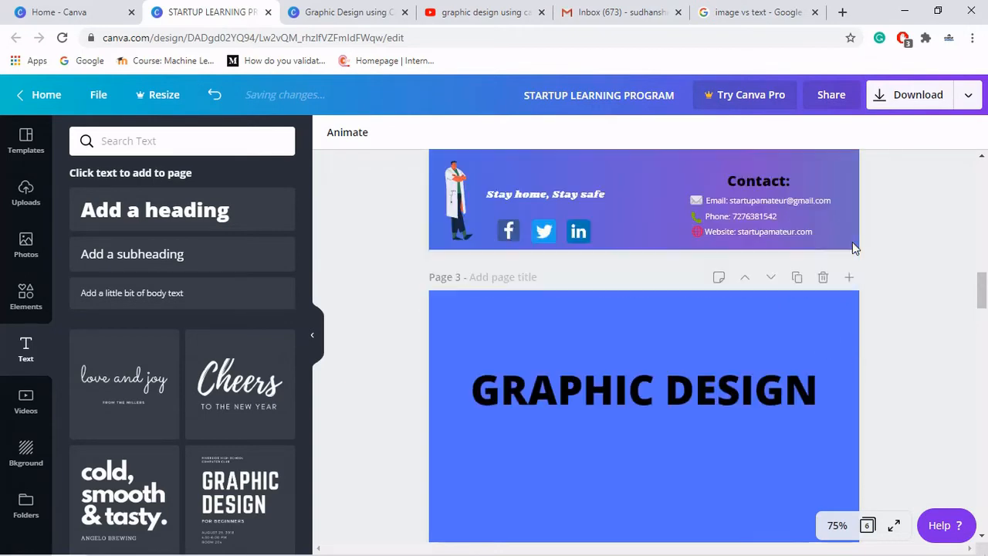
{"action": "scroll", "coordinate": [821, 283], "scroll_direction": "down", "scroll_amount": 5}
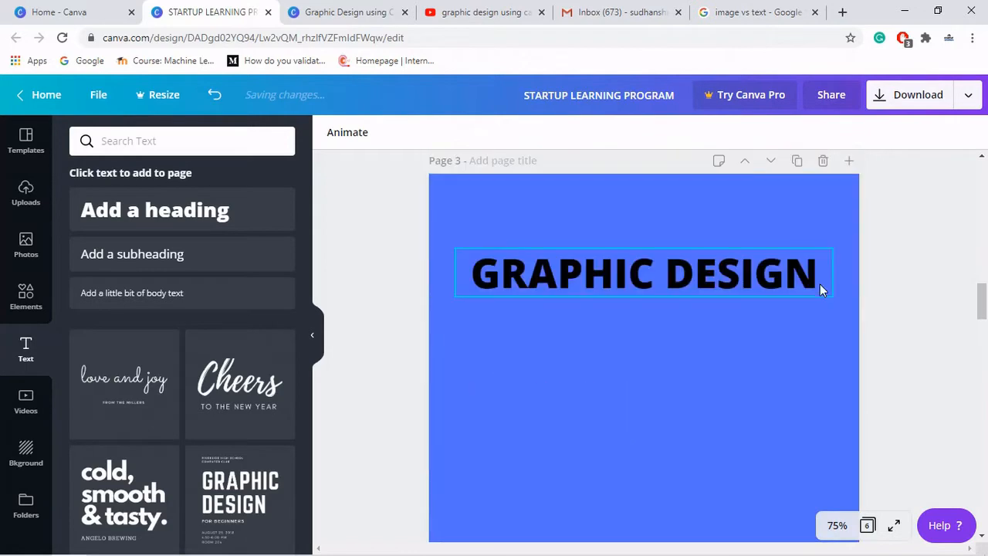
{"action": "left_click", "coordinate": [731, 284]}
{"action": "left_click", "coordinate": [516, 133]}
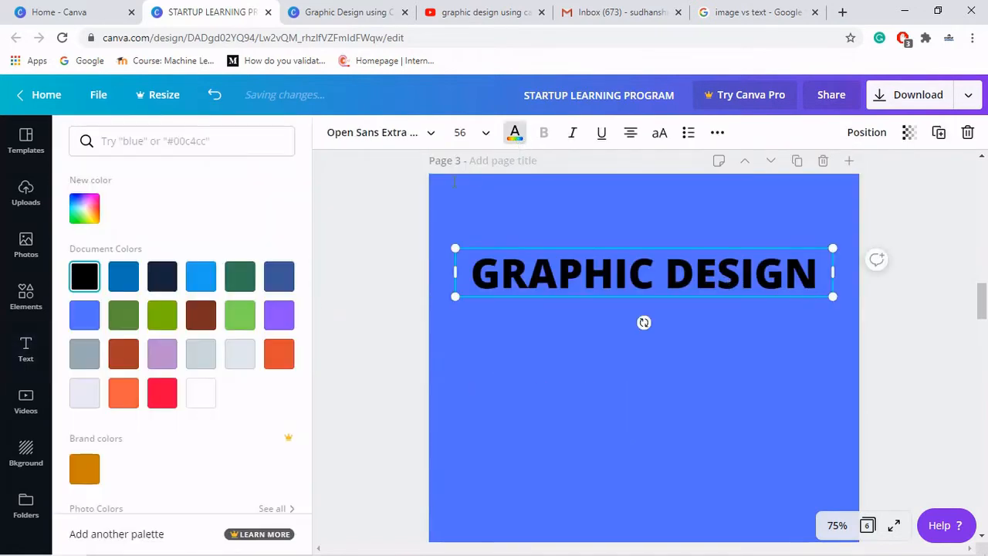
{"action": "left_click", "coordinate": [203, 395]}
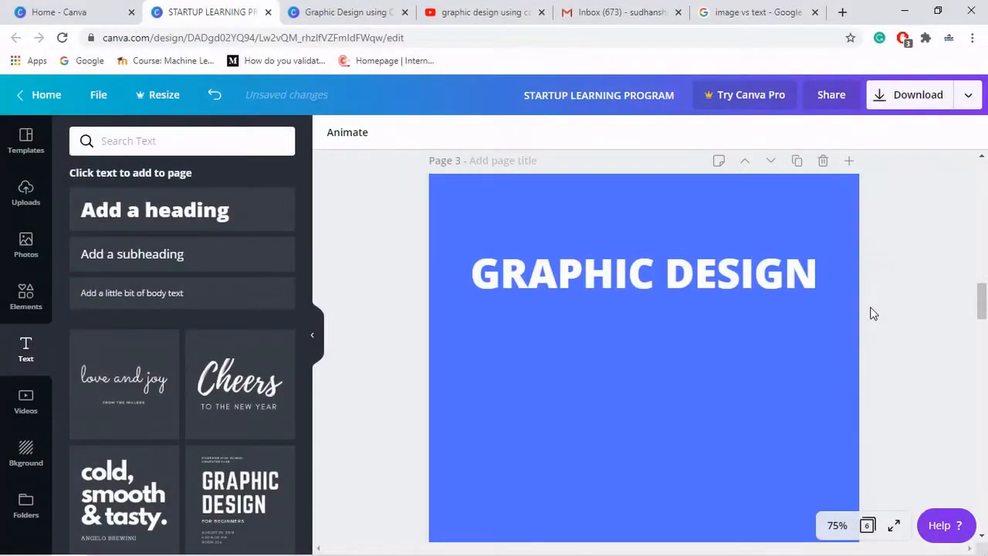
- Add a single-image grid element to page 3 from the Elements grids
{"action": "scroll", "coordinate": [872, 313], "scroll_direction": "up", "scroll_amount": 2}
{"action": "scroll", "coordinate": [872, 313], "scroll_direction": "down", "scroll_amount": 2}
{"action": "left_click_drag", "start_coordinate": [980, 305], "coordinate": [985, 309]}
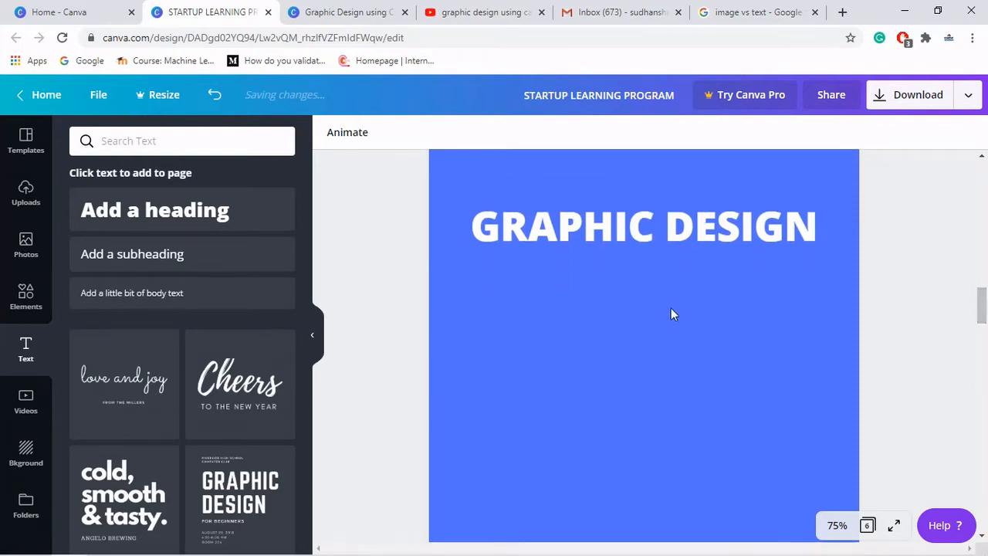
{"action": "scroll", "coordinate": [671, 308], "scroll_direction": "up", "scroll_amount": 10}
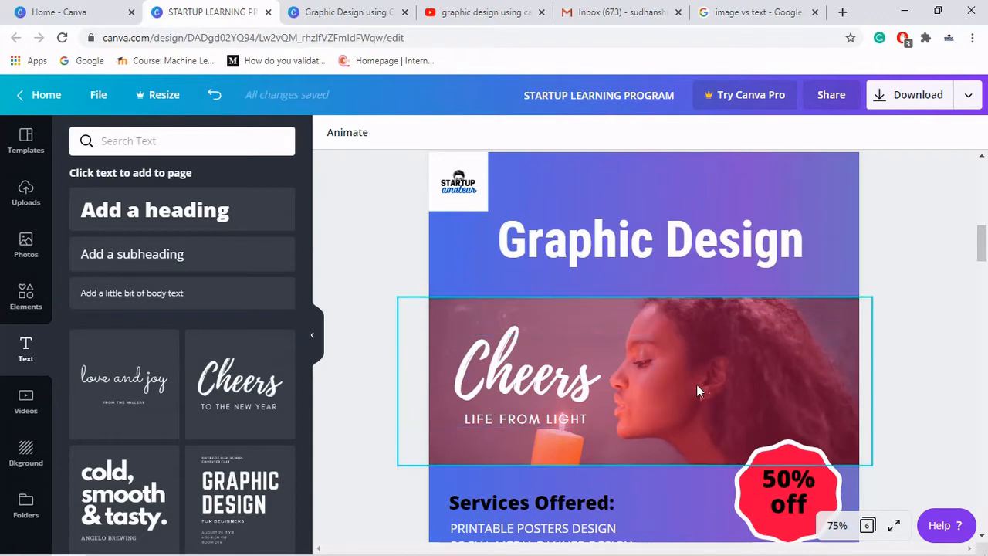
{"action": "scroll", "coordinate": [983, 297], "scroll_direction": "down", "scroll_amount": 4}
{"action": "scroll", "coordinate": [983, 301], "scroll_direction": "down", "scroll_amount": 5}
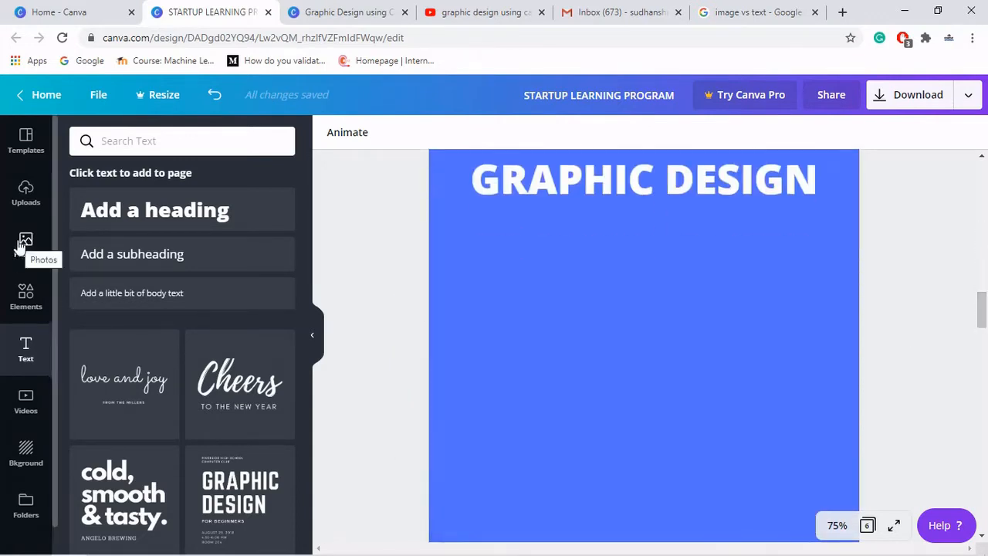
{"action": "left_click", "coordinate": [24, 293]}
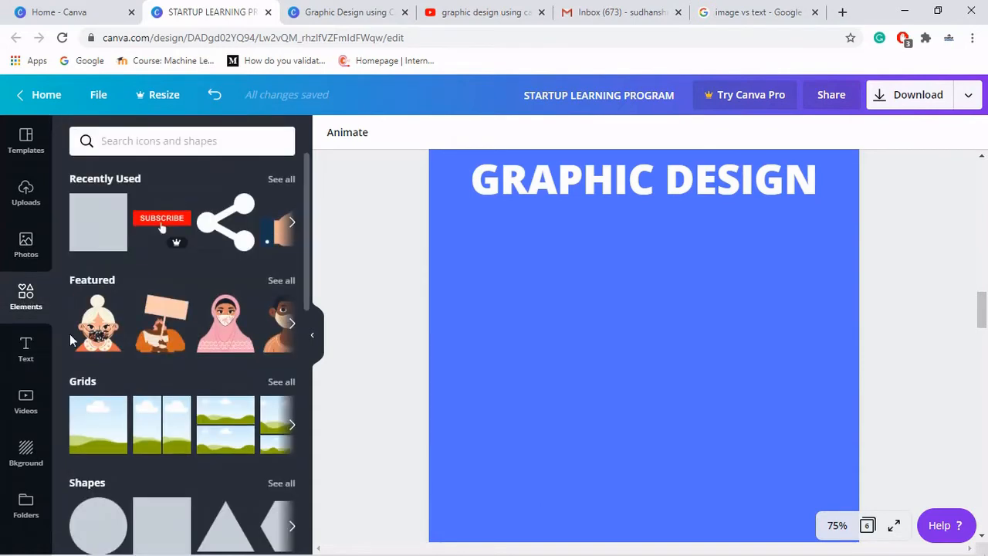
{"action": "scroll", "coordinate": [157, 398], "scroll_direction": "down", "scroll_amount": 2}
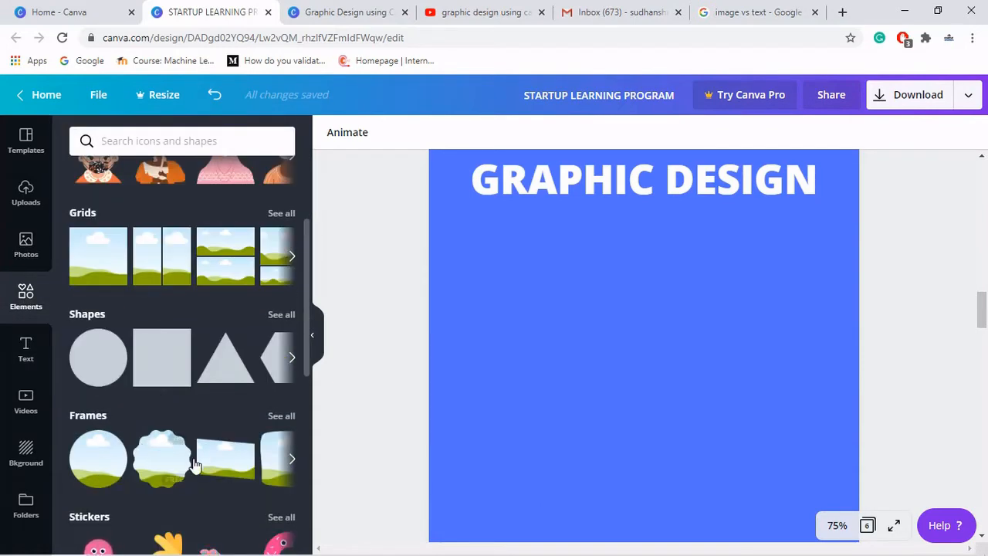
{"action": "left_click", "coordinate": [290, 460]}
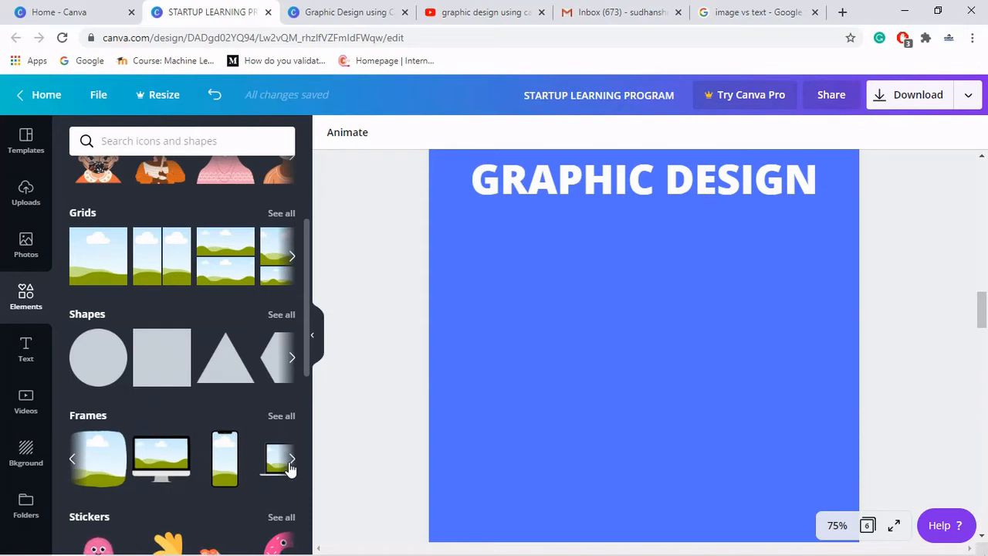
{"action": "left_click", "coordinate": [290, 463]}
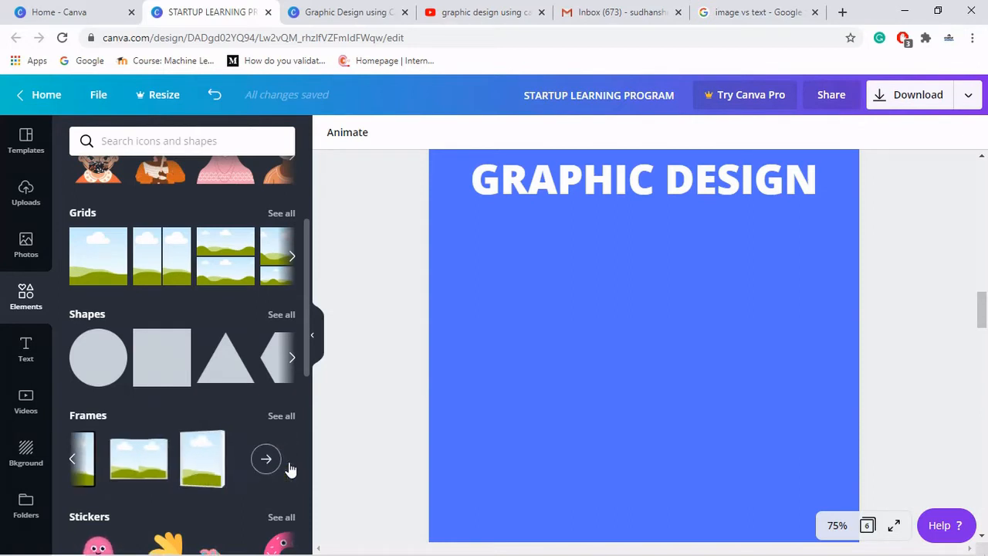
{"action": "left_click", "coordinate": [108, 255]}
- Resize the grid into a horizontal band just below the heading
{"action": "scroll", "coordinate": [636, 304], "scroll_direction": "up", "scroll_amount": 1}
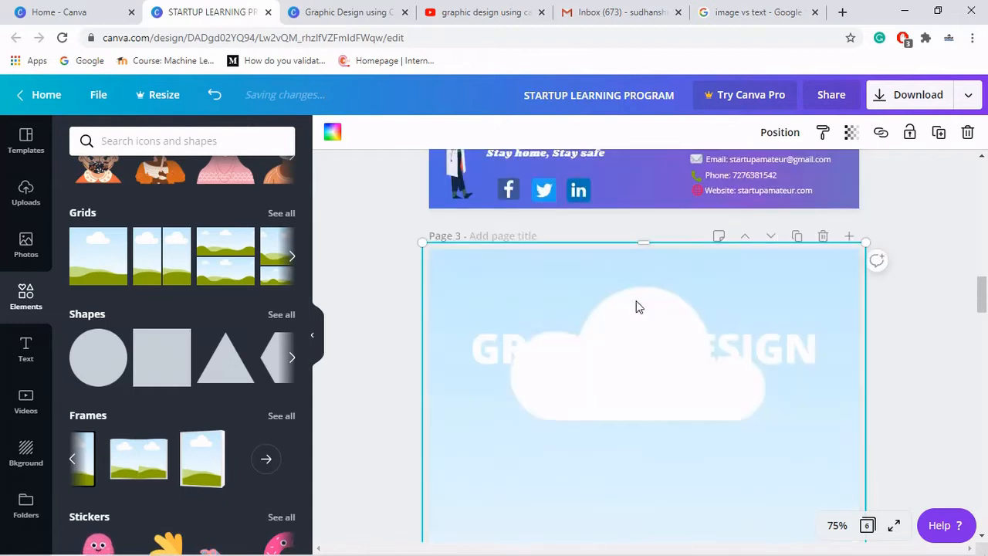
{"action": "left_click_drag", "start_coordinate": [641, 265], "coordinate": [640, 399]}
{"action": "scroll", "coordinate": [792, 368], "scroll_direction": "down", "scroll_amount": 4}
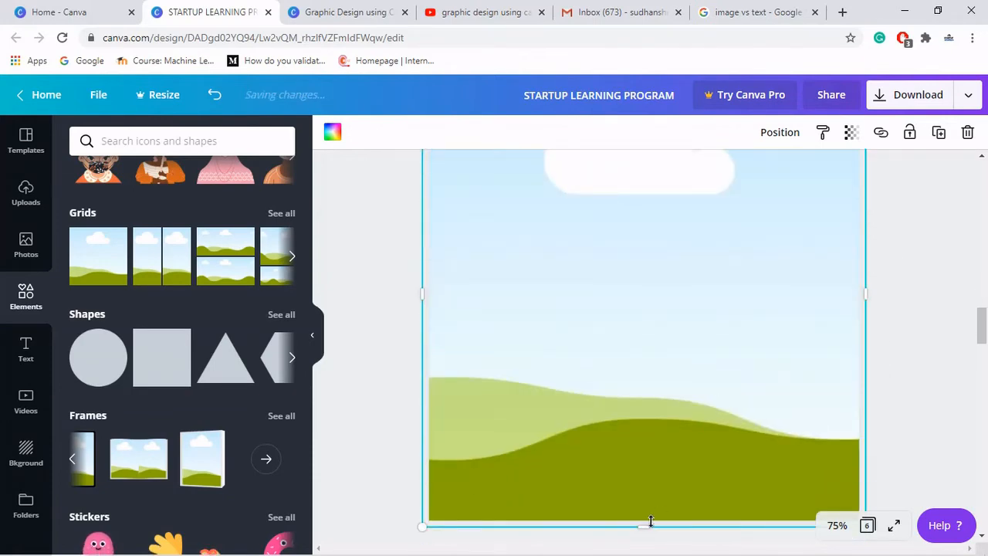
{"action": "left_click_drag", "start_coordinate": [637, 342], "coordinate": [655, 239]}
{"action": "scroll", "coordinate": [713, 268], "scroll_direction": "up", "scroll_amount": 2}
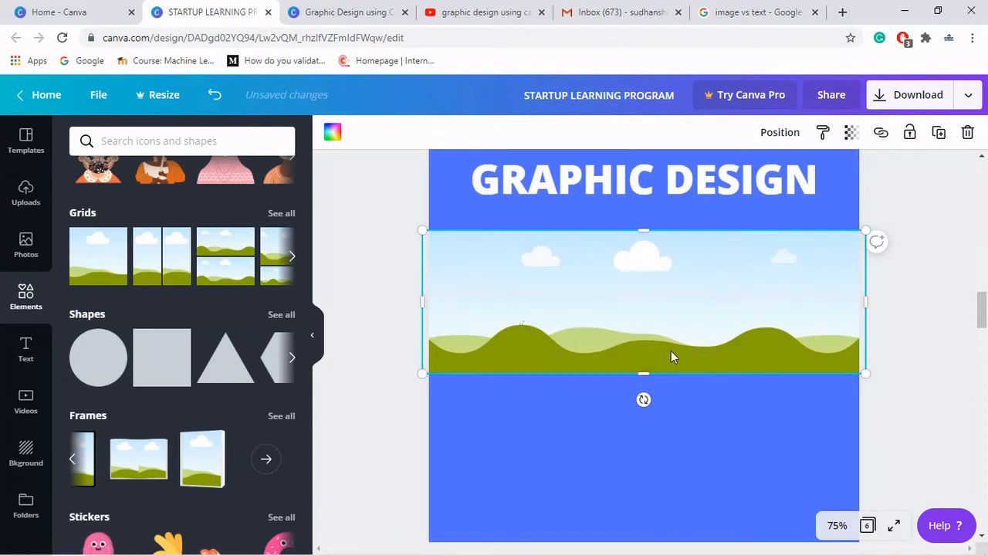
{"action": "left_click_drag", "start_coordinate": [645, 369], "coordinate": [644, 346]}
{"action": "left_click", "coordinate": [912, 302]}
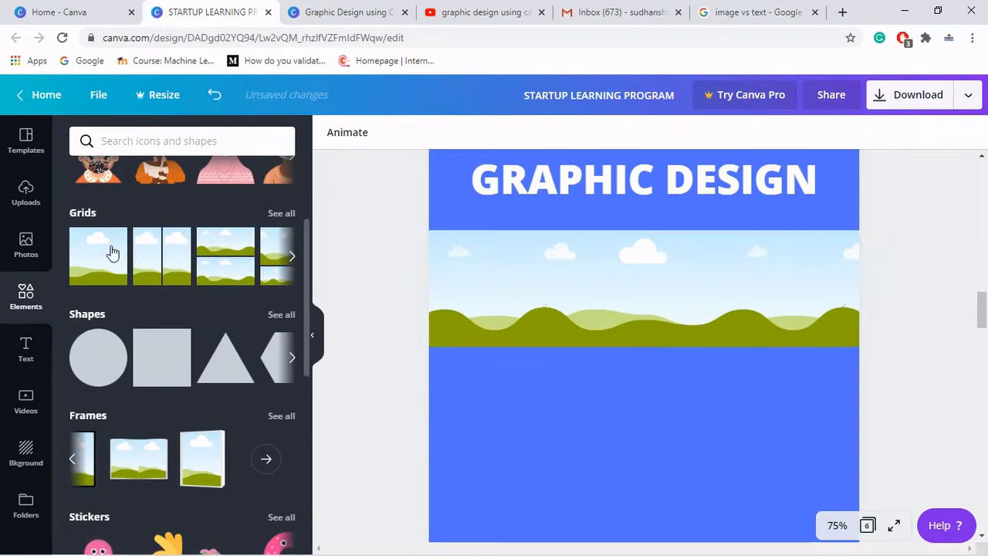
- Place the photo of a woman blowing out a candle into the grid band
{"action": "left_click", "coordinate": [33, 239]}
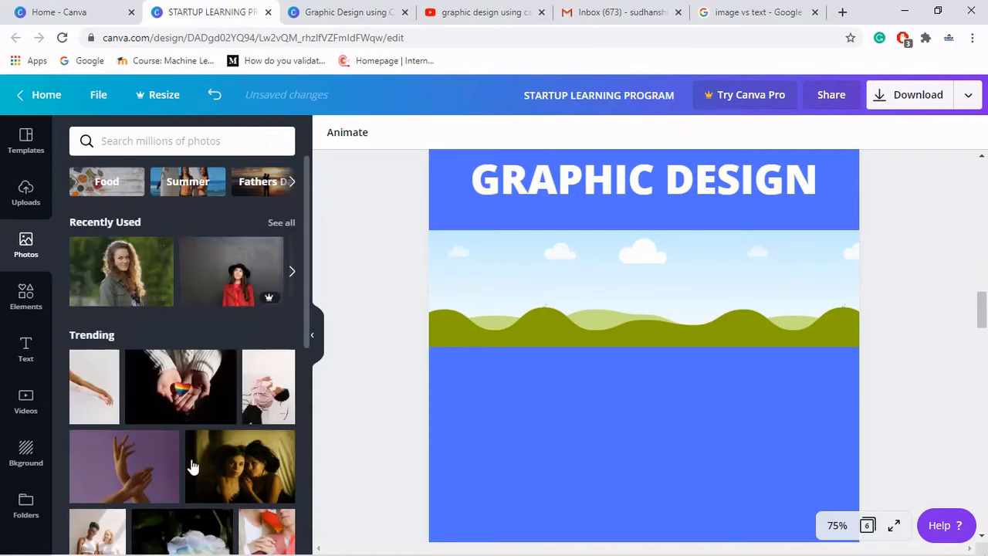
{"action": "scroll", "coordinate": [191, 465], "scroll_direction": "down", "scroll_amount": 5}
{"action": "scroll", "coordinate": [192, 465], "scroll_direction": "down", "scroll_amount": 10}
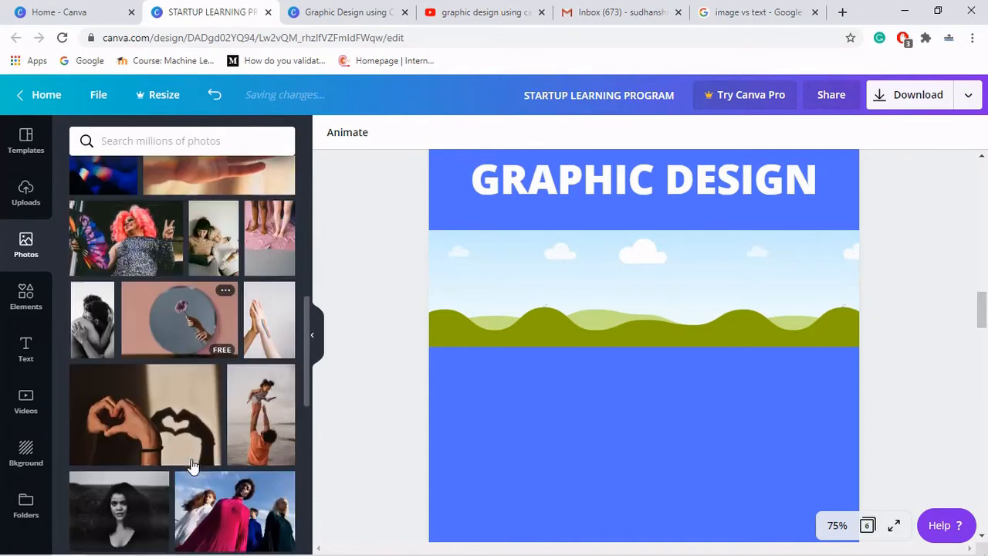
{"action": "scroll", "coordinate": [192, 466], "scroll_direction": "down", "scroll_amount": 2}
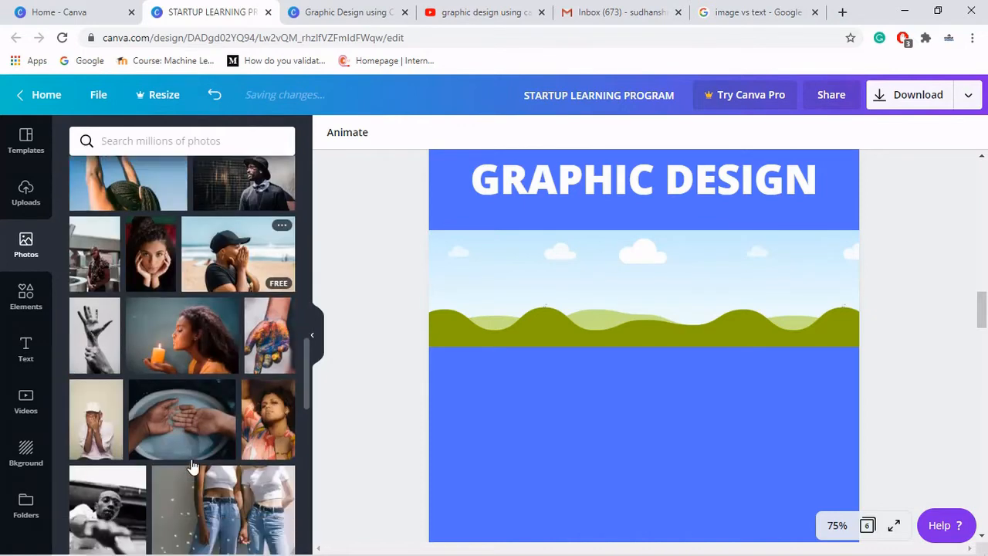
{"action": "left_click_drag", "start_coordinate": [235, 334], "coordinate": [549, 285]}
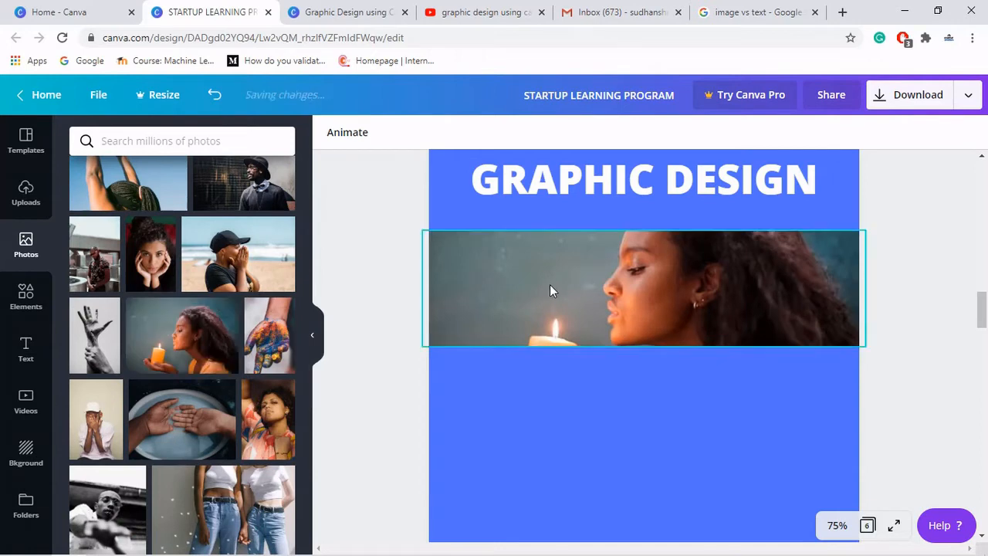
- Extend the photo band's bottom edge downward to make it taller
{"action": "left_click_drag", "start_coordinate": [647, 353], "coordinate": [650, 389]}
{"action": "left_click", "coordinate": [928, 280]}
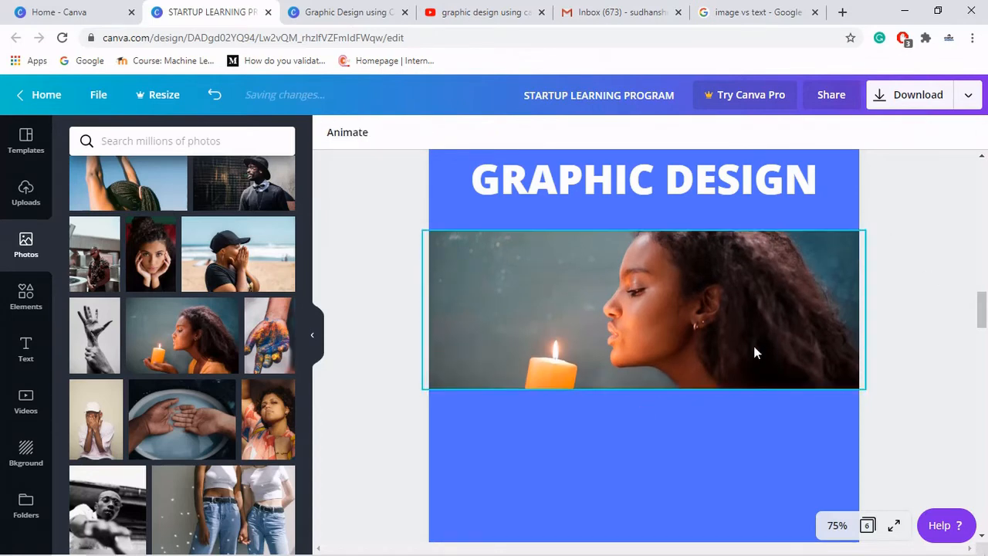
{"action": "scroll", "coordinate": [755, 353], "scroll_direction": "up", "scroll_amount": 2}
{"action": "scroll", "coordinate": [712, 304], "scroll_direction": "up", "scroll_amount": 7}
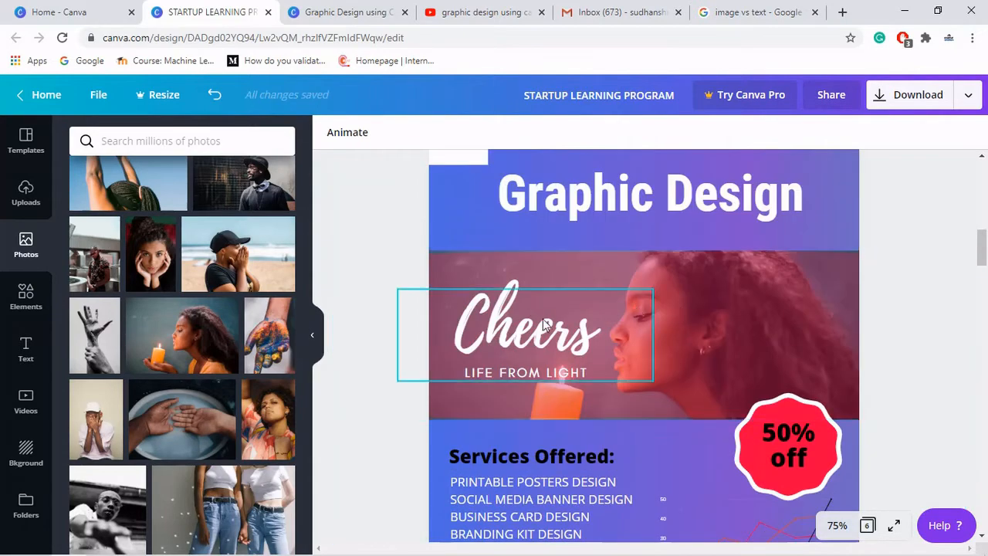
- Move the photo band slightly lower beneath the Graphic Design heading
{"action": "scroll", "coordinate": [782, 332], "scroll_direction": "down", "scroll_amount": 8}
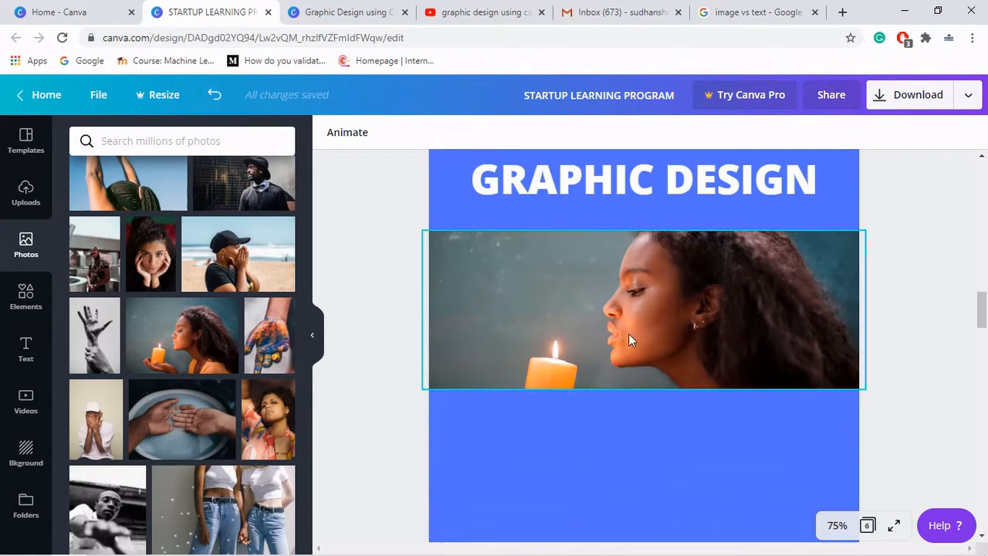
{"action": "left_click_drag", "start_coordinate": [628, 333], "coordinate": [630, 344]}
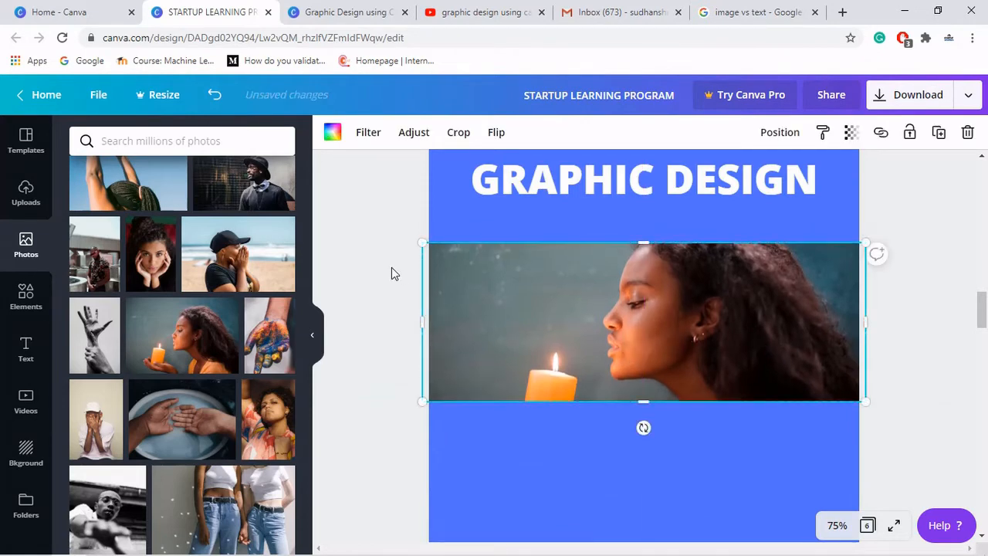
{"action": "left_click", "coordinate": [354, 280]}
- Add the Cheers / TO THE NEW YEAR text combination and move it onto the photo's left side
{"action": "left_click", "coordinate": [22, 353]}
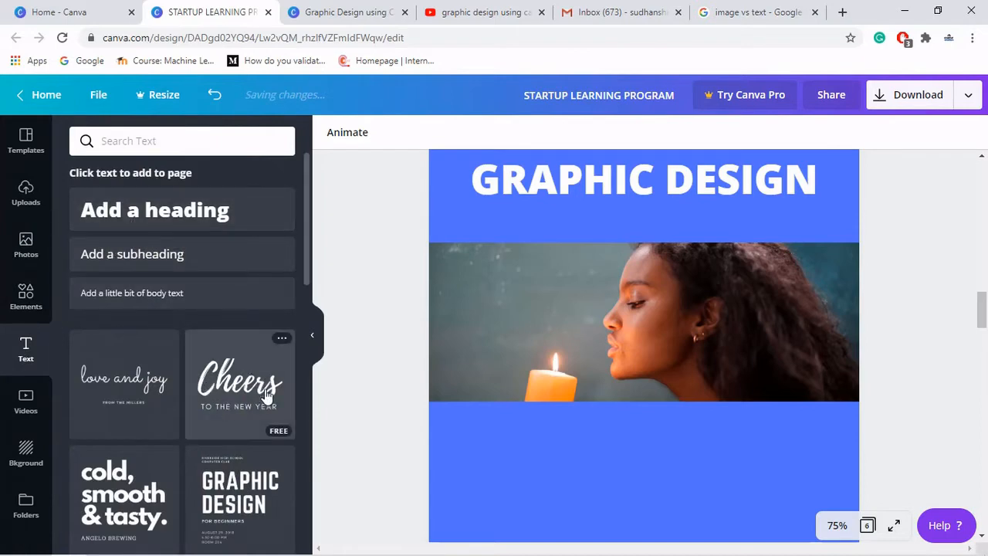
{"action": "left_click", "coordinate": [225, 388]}
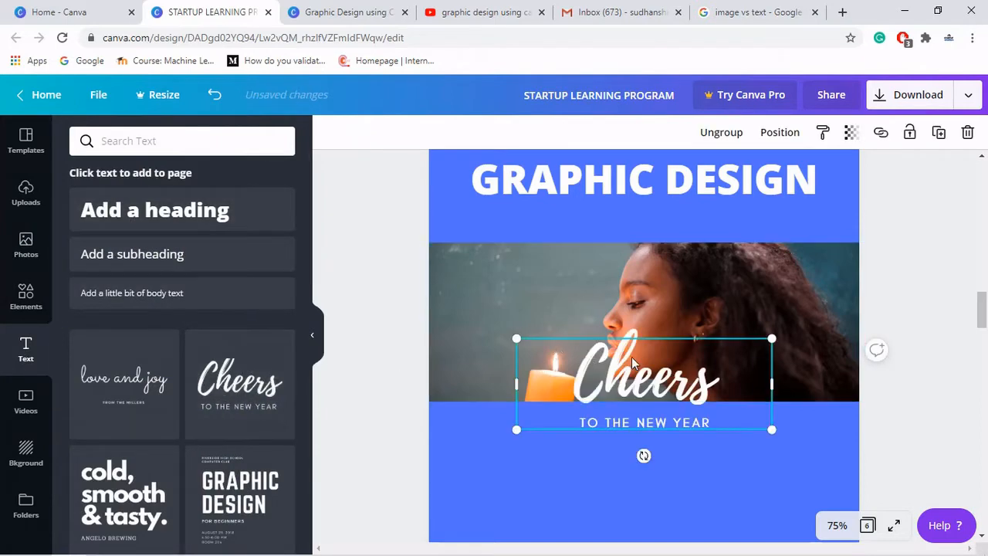
{"action": "left_click_drag", "start_coordinate": [640, 368], "coordinate": [509, 293]}
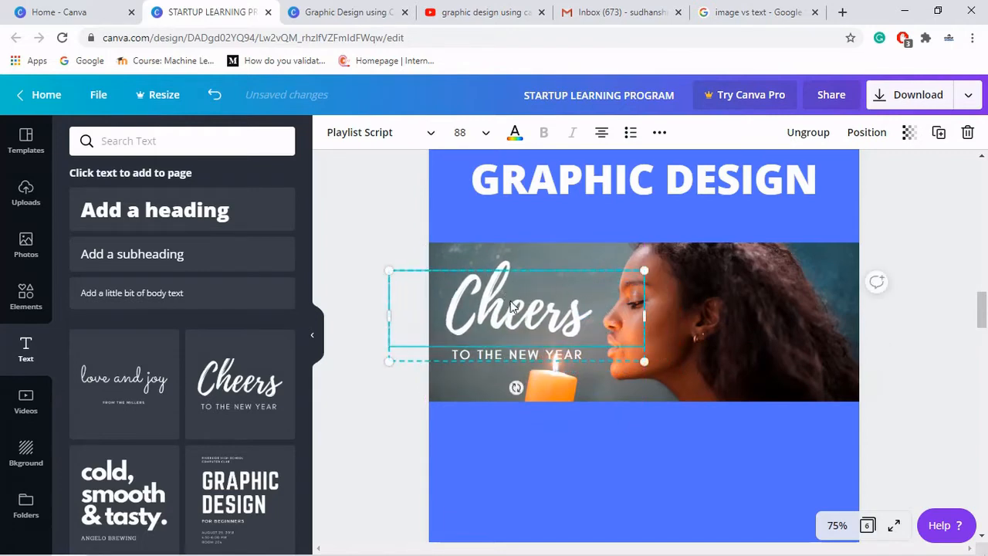
- Replace the subtitle beneath Cheers with "TO THE WONDERFUL DESIGN"
{"action": "left_click", "coordinate": [525, 353]}
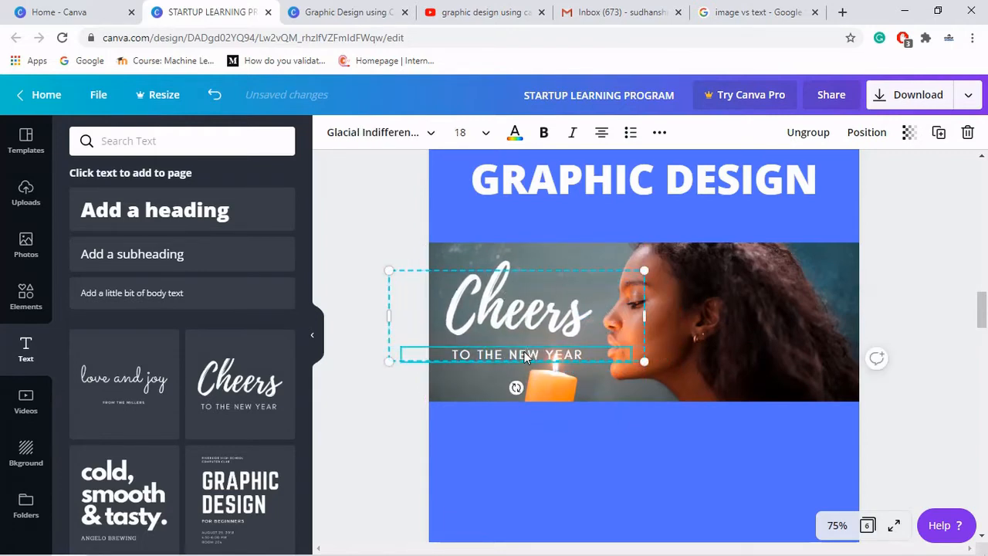
{"action": "left_click", "coordinate": [524, 352]}
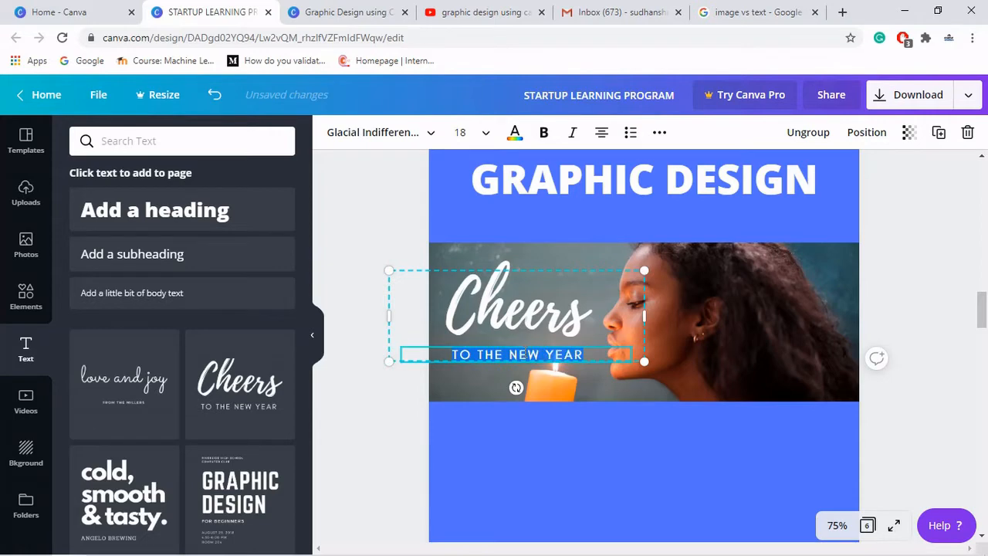
{"action": "type", "text": "T"}
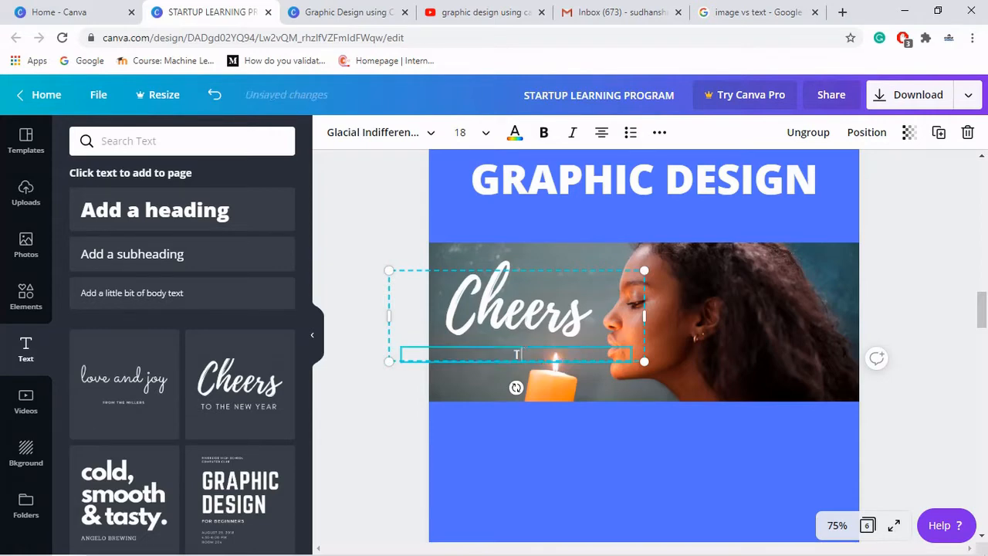
{"action": "type", "text": "O THE WON"}
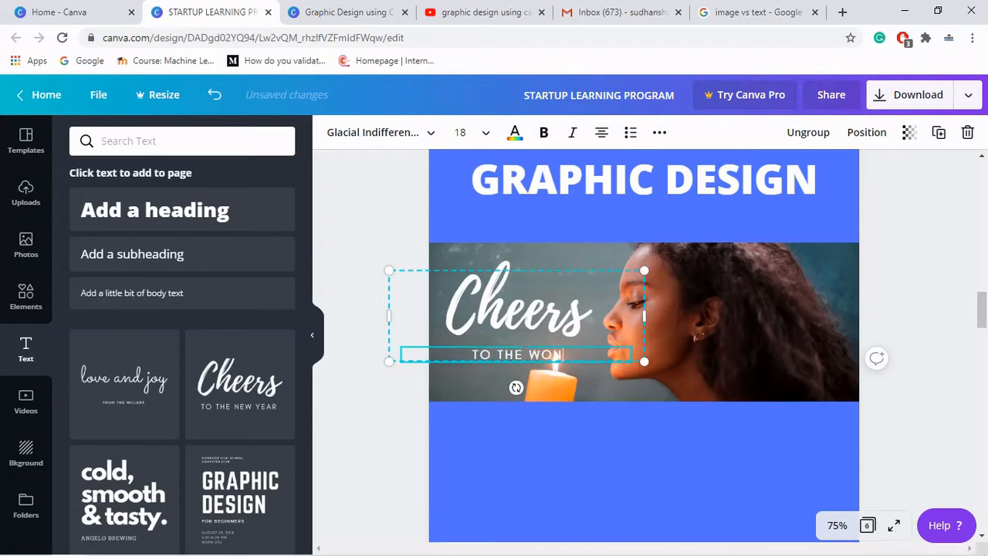
{"action": "type", "text": "DERFUL DESIGN"}
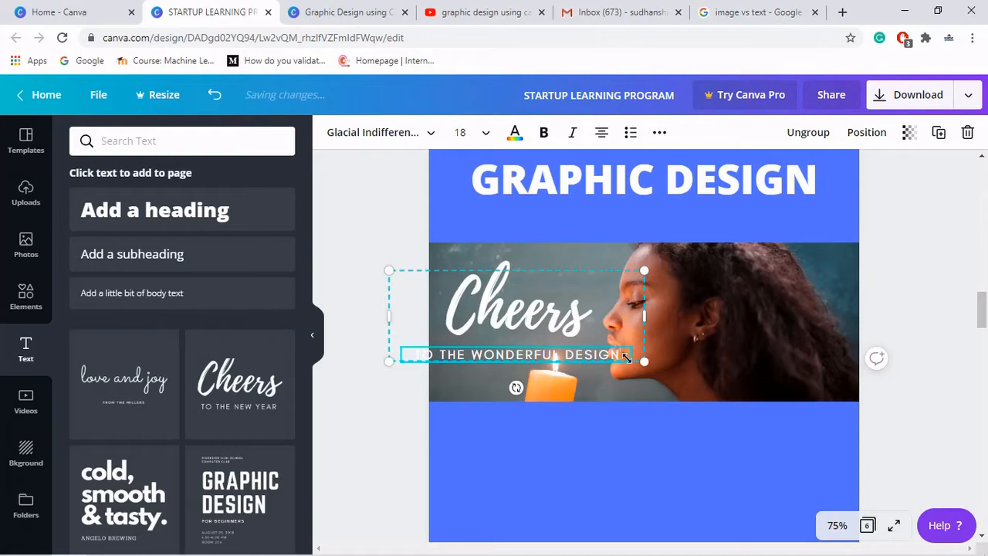
- Resize and reposition the Cheers text group so it sits on the left of the photo beside the face
{"action": "left_click_drag", "start_coordinate": [627, 358], "coordinate": [578, 337]}
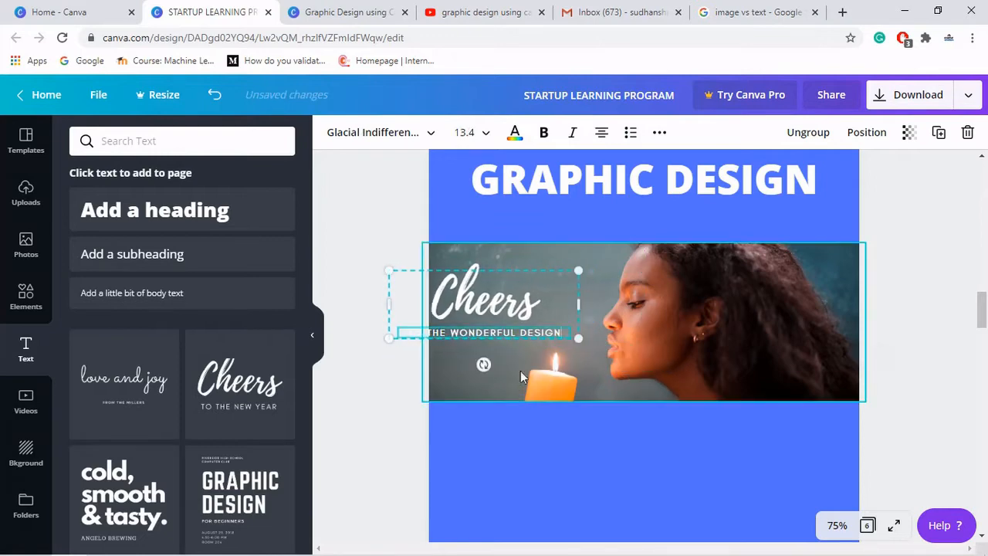
{"action": "left_click_drag", "start_coordinate": [502, 297], "coordinate": [544, 299]}
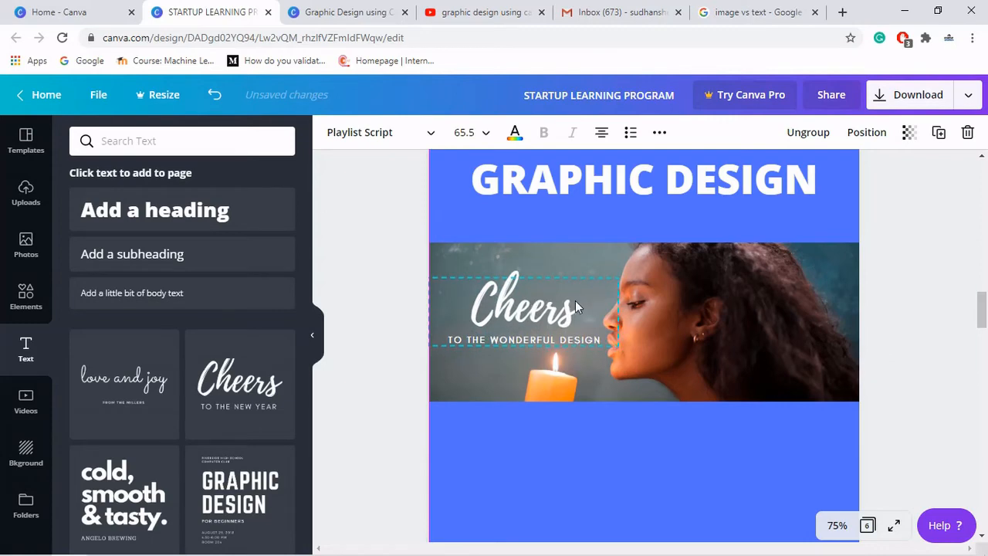
{"action": "left_click", "coordinate": [915, 337]}
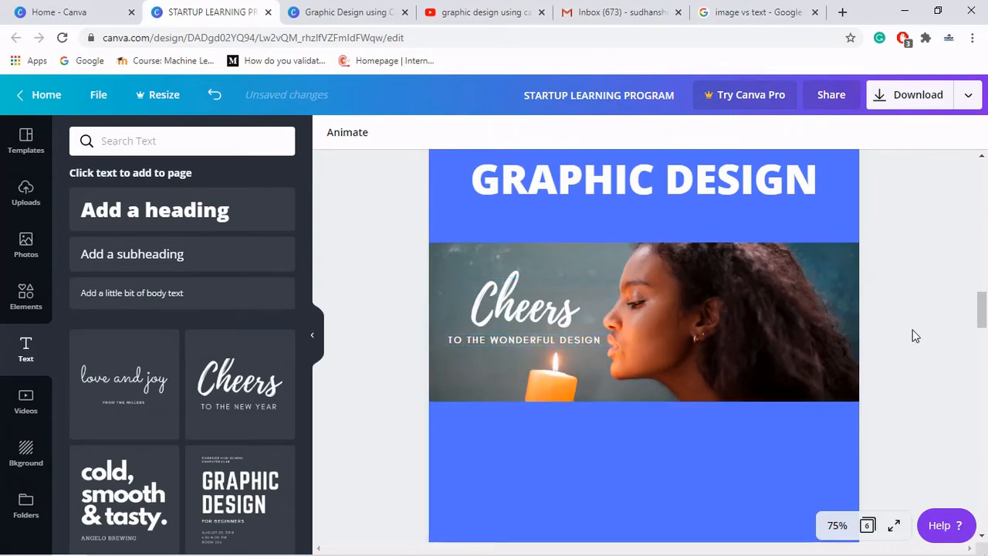
{"action": "left_click", "coordinate": [546, 316]}
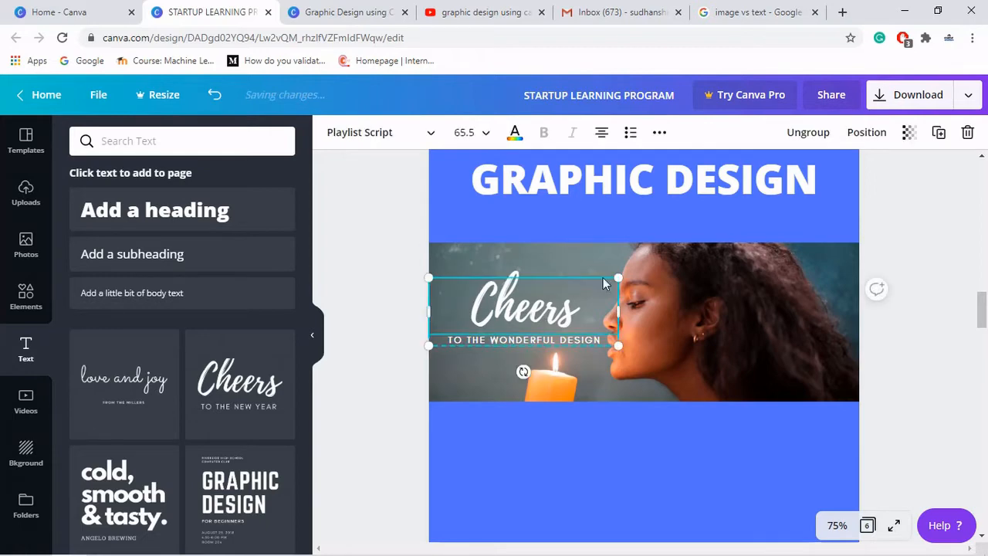
{"action": "left_click_drag", "start_coordinate": [625, 265], "coordinate": [632, 256]}
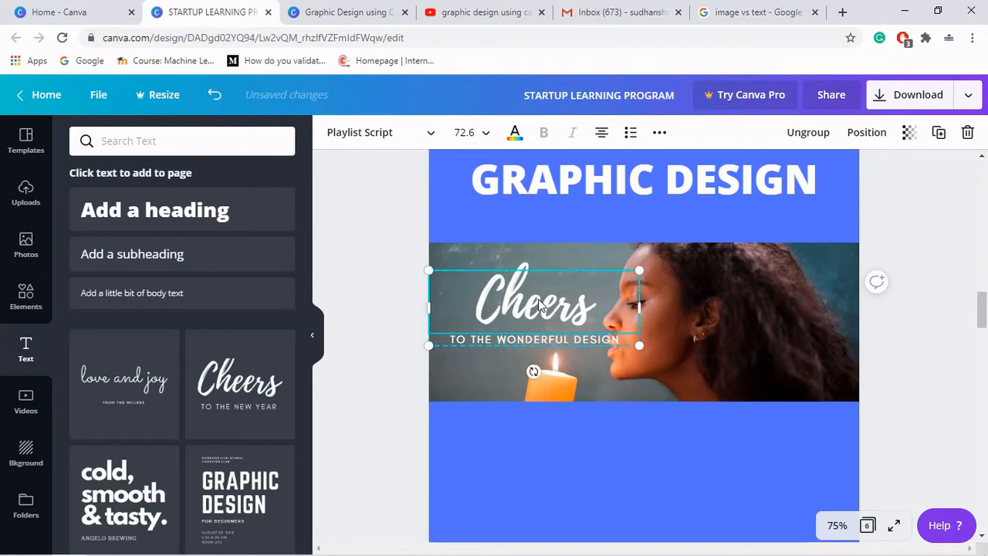
{"action": "left_click_drag", "start_coordinate": [538, 312], "coordinate": [585, 305]}
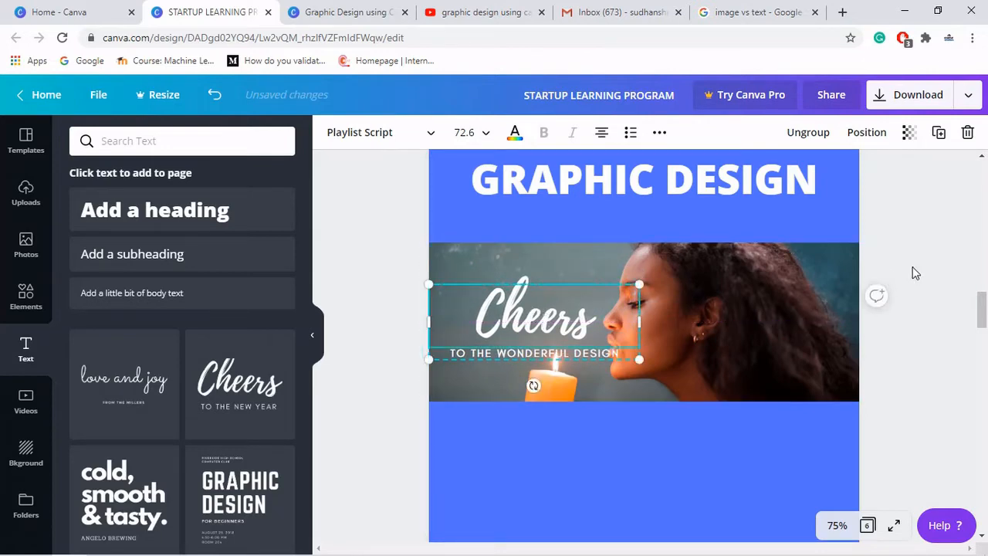
{"action": "left_click", "coordinate": [916, 271]}
- Set the photo's transparency to 96
{"action": "left_click", "coordinate": [804, 278]}
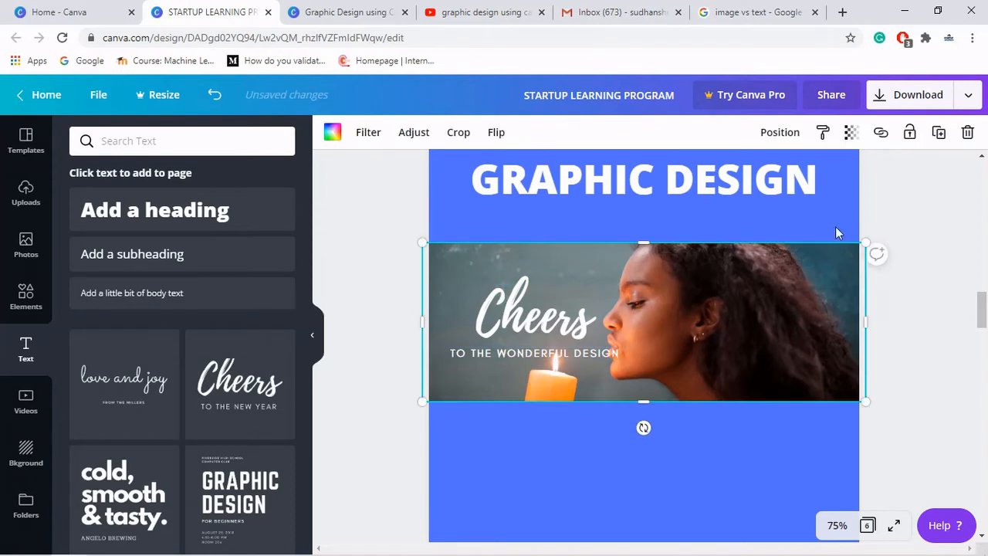
{"action": "left_click", "coordinate": [851, 132]}
{"action": "mouse_move", "coordinate": [807, 175]}
{"action": "left_mouse_down"}
{"action": "mouse_move", "coordinate": [788, 170]}
{"action": "mouse_move", "coordinate": [807, 170]}
{"action": "mouse_move", "coordinate": [808, 179]}
{"action": "mouse_move", "coordinate": [796, 175]}
{"action": "mouse_move", "coordinate": [806, 179]}
{"action": "left_mouse_up"}
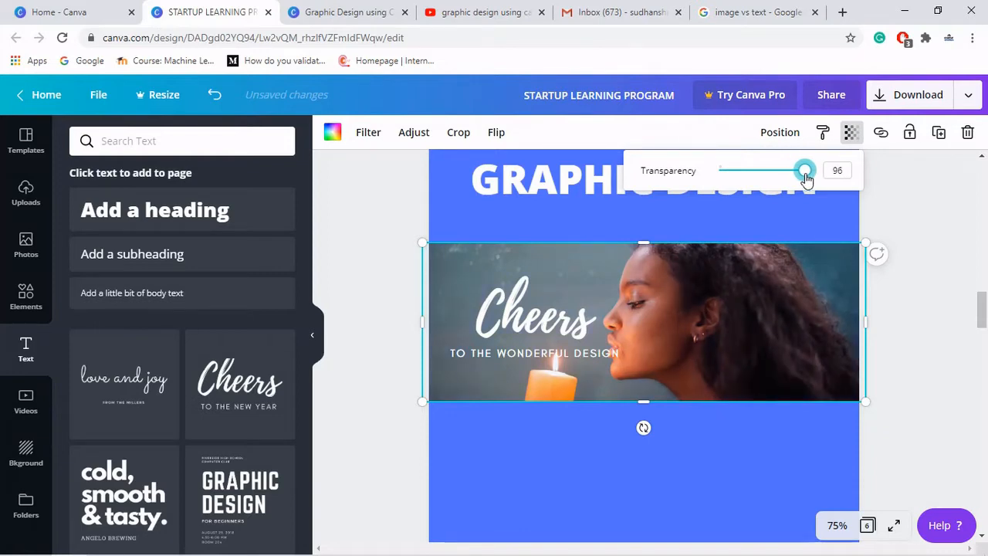
{"action": "left_click", "coordinate": [944, 256]}
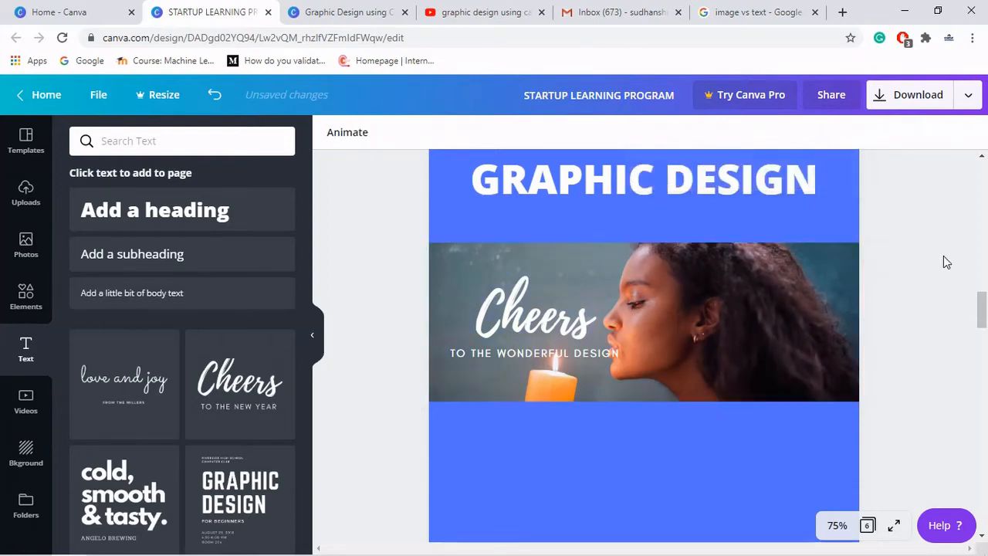
- Scroll to compare the new page with the reference Graphic Design poster
{"action": "scroll", "coordinate": [944, 256], "scroll_direction": "down", "scroll_amount": 2}
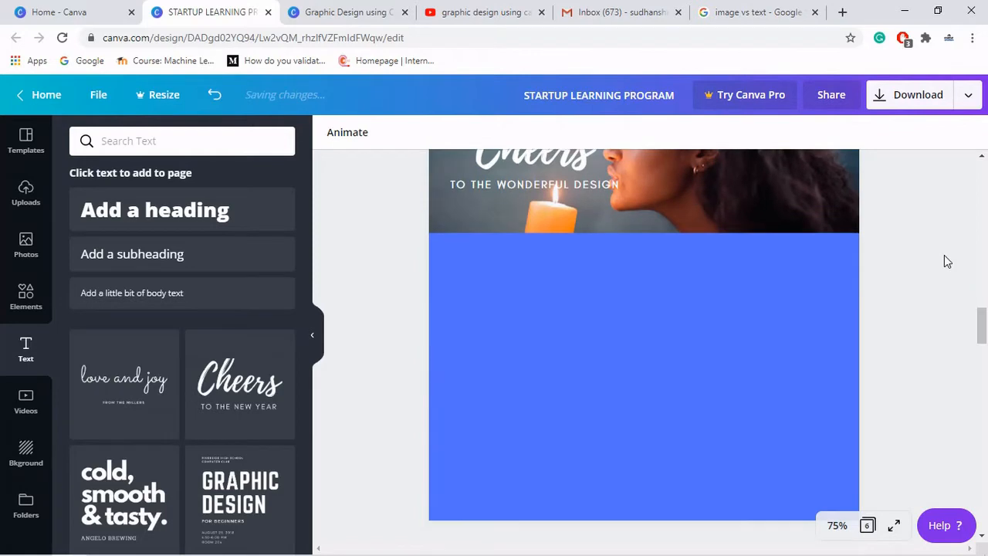
{"action": "scroll", "coordinate": [945, 255], "scroll_direction": "up", "scroll_amount": 4}
{"action": "scroll", "coordinate": [944, 255], "scroll_direction": "up", "scroll_amount": 8}
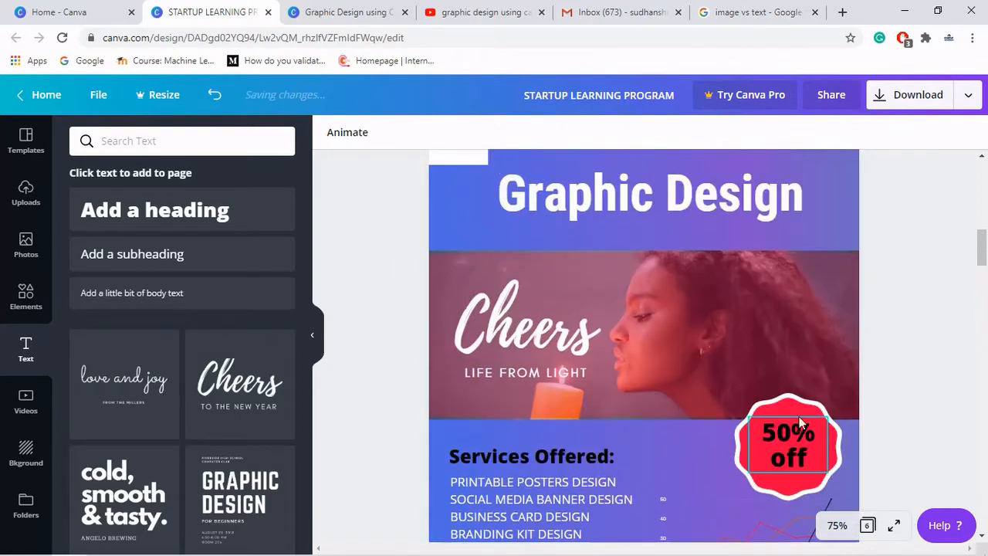
{"action": "scroll", "coordinate": [931, 386], "scroll_direction": "down", "scroll_amount": 6}
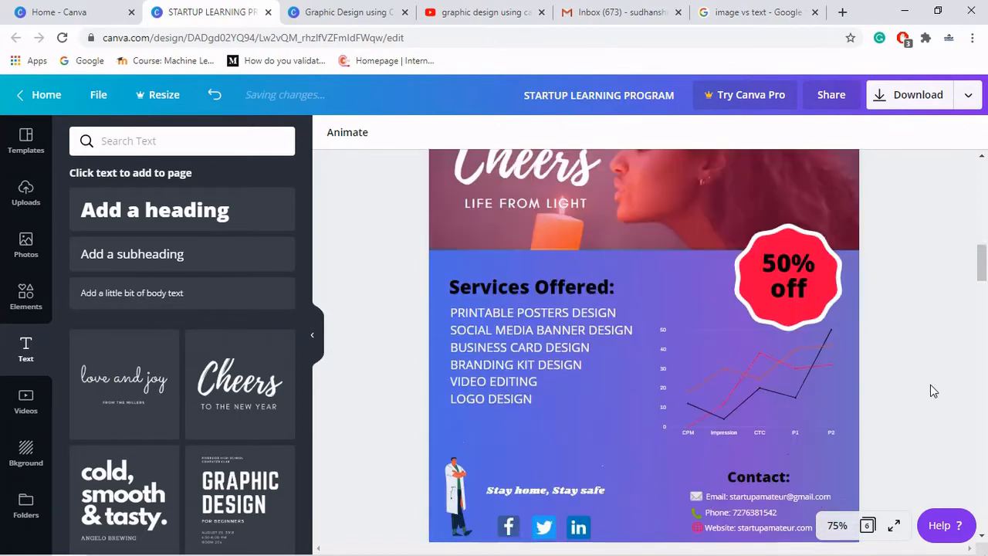
{"action": "scroll", "coordinate": [930, 390], "scroll_direction": "down", "scroll_amount": 3}
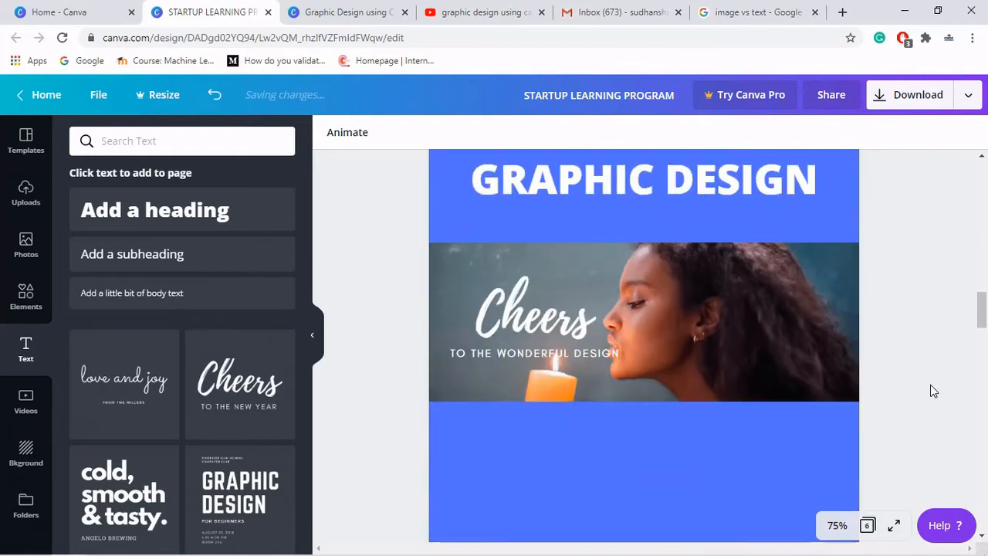
- Add a scalloped badge shape from the Elements shapes collection
{"action": "left_click", "coordinate": [29, 292]}
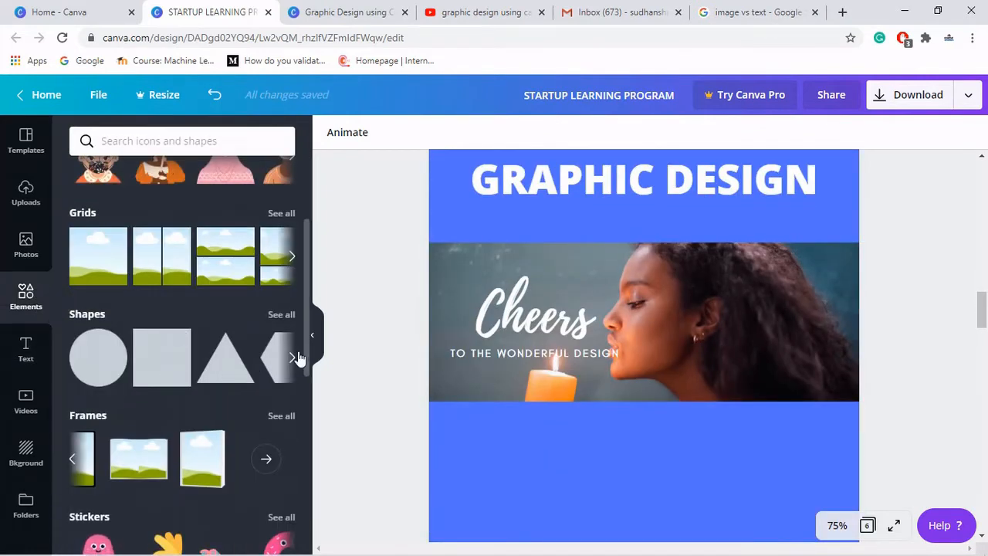
{"action": "left_click", "coordinate": [284, 316]}
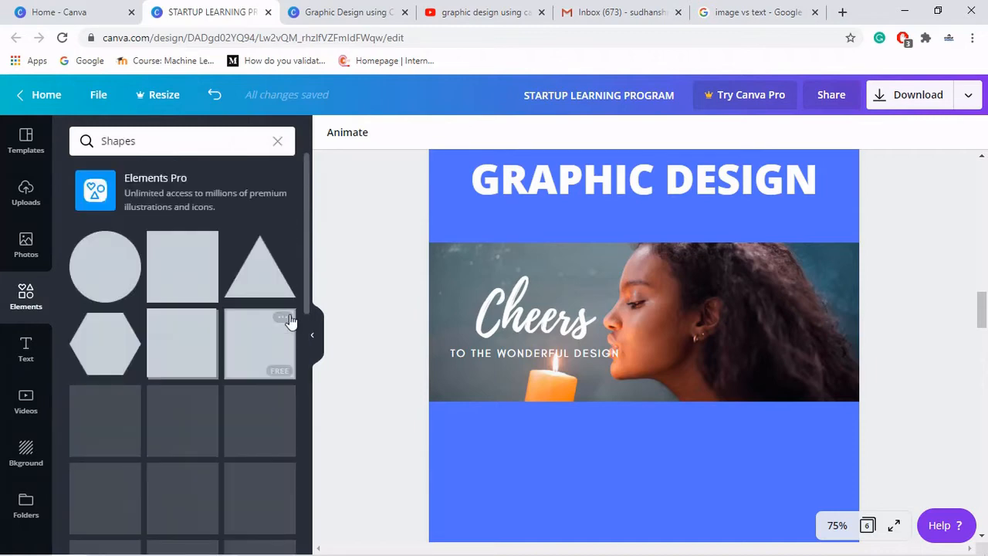
{"action": "scroll", "coordinate": [202, 353], "scroll_direction": "down", "scroll_amount": 1}
{"action": "scroll", "coordinate": [199, 352], "scroll_direction": "down", "scroll_amount": 5}
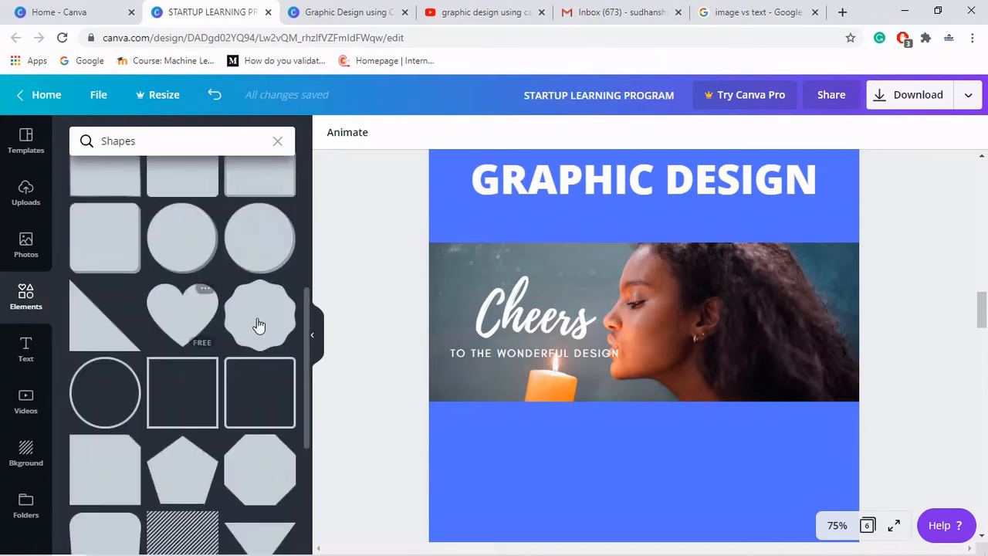
{"action": "left_click", "coordinate": [259, 325]}
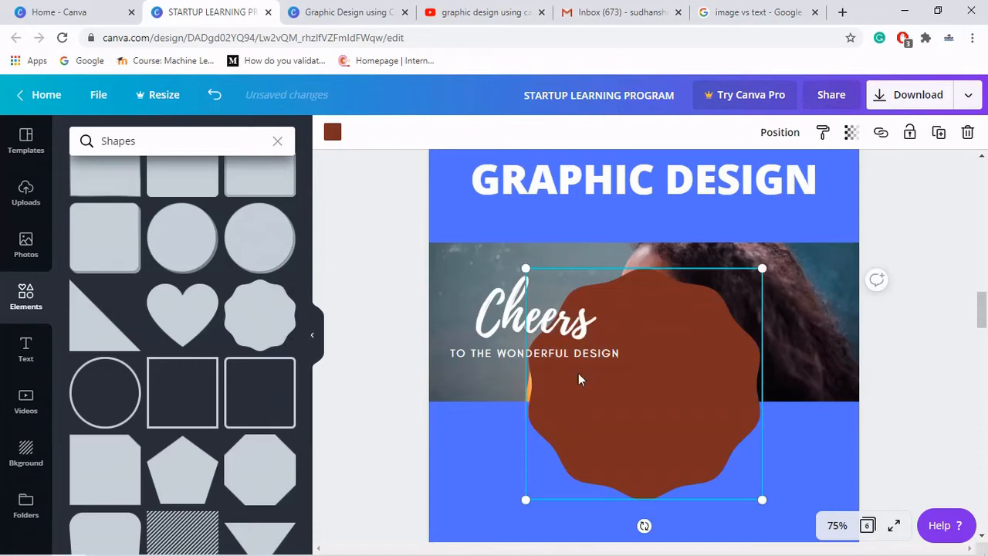
- Resize the badge to about 5.8 by 5.7 and place it at the photo's right edge
{"action": "left_click_drag", "start_coordinate": [699, 419], "coordinate": [709, 322]}
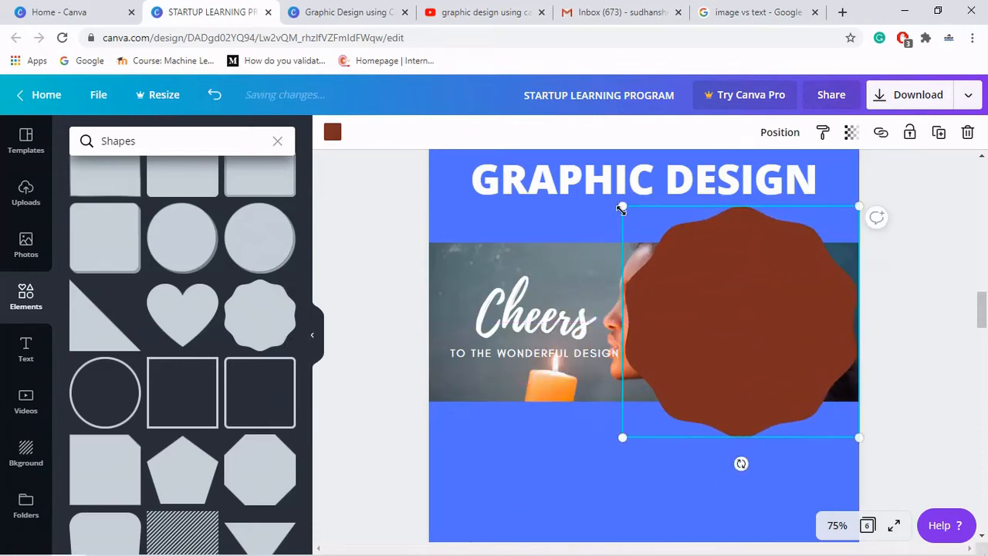
{"action": "left_click_drag", "start_coordinate": [660, 243], "coordinate": [752, 322]}
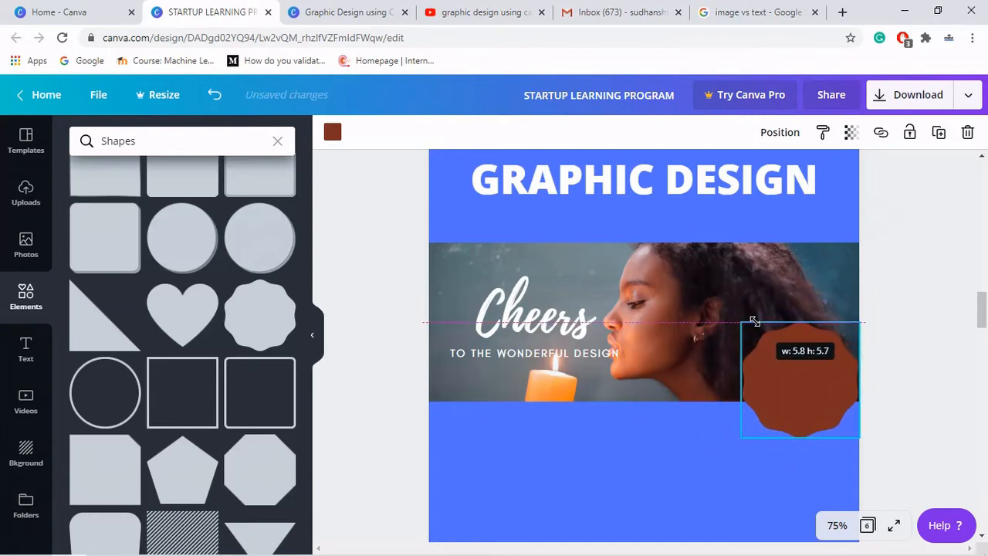
{"action": "left_click_drag", "start_coordinate": [777, 358], "coordinate": [777, 335]}
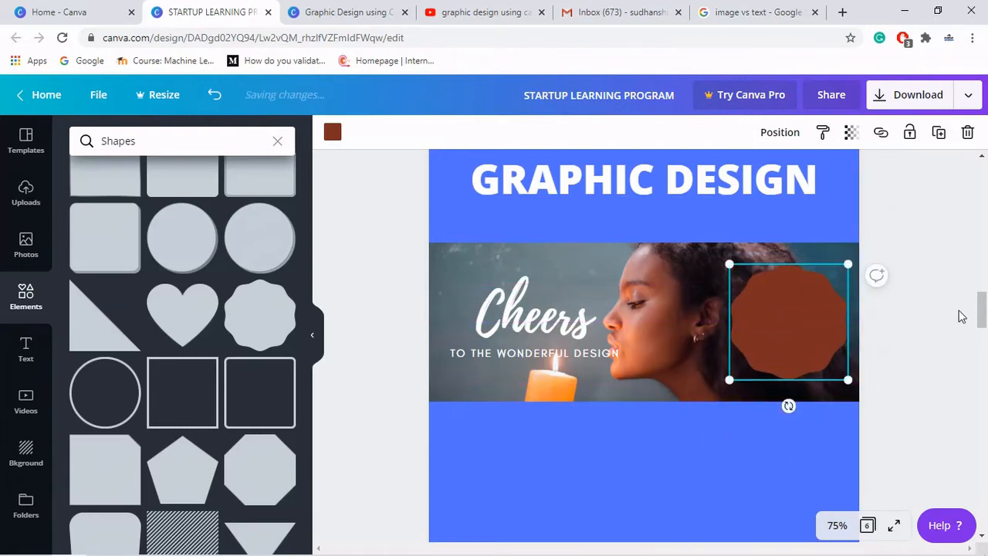
{"action": "left_click", "coordinate": [961, 315]}
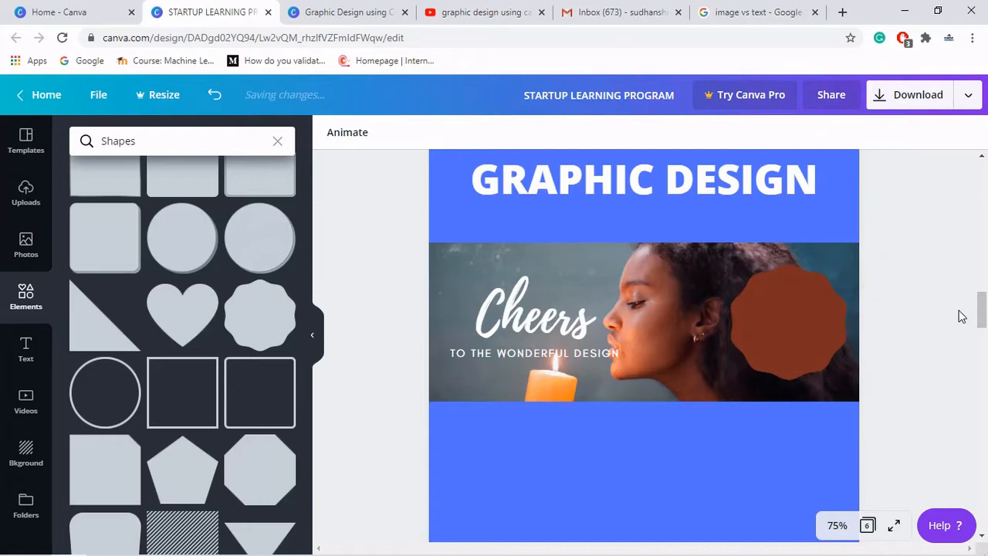
- Change the badge's fill color to green
{"action": "left_click", "coordinate": [803, 330]}
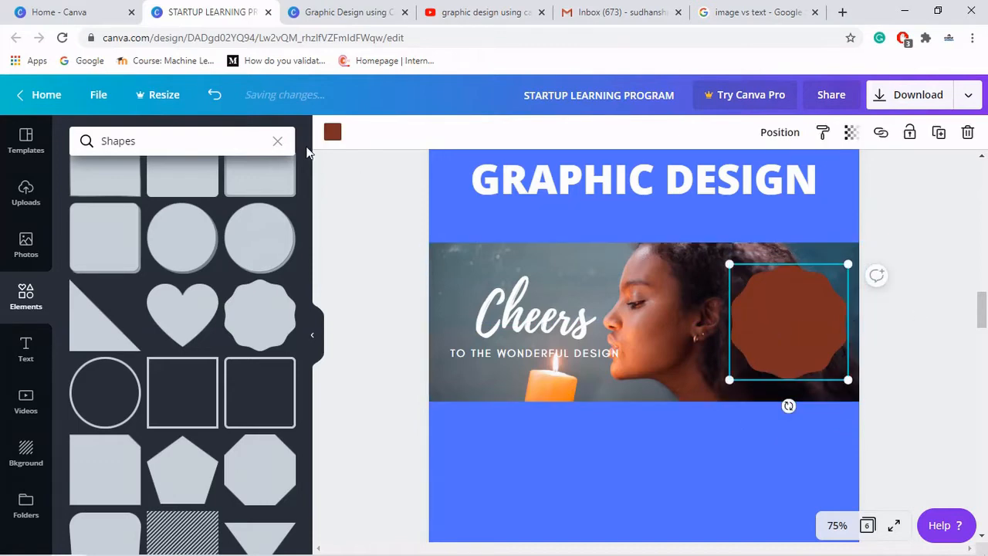
{"action": "left_click", "coordinate": [328, 141]}
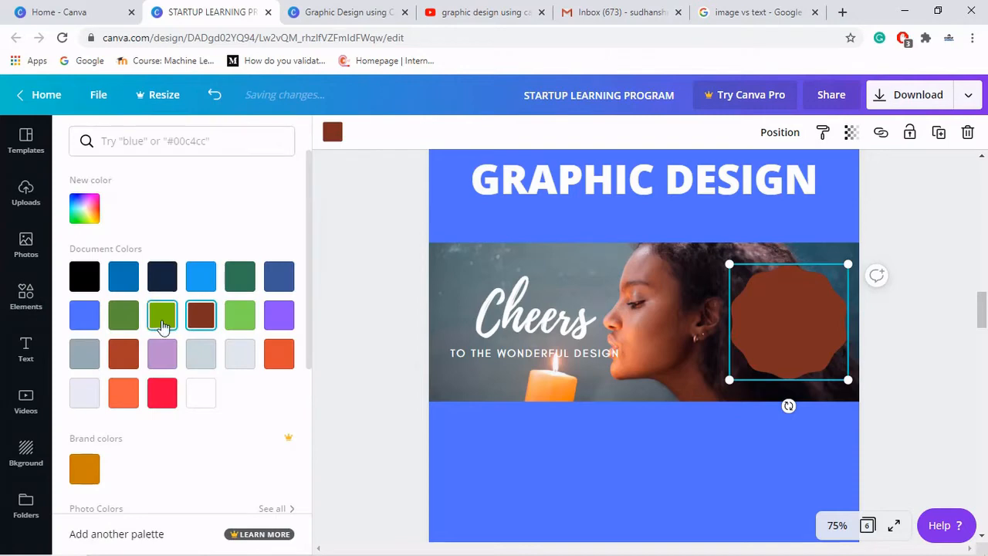
{"action": "left_click", "coordinate": [160, 321]}
{"action": "left_click", "coordinate": [353, 280]}
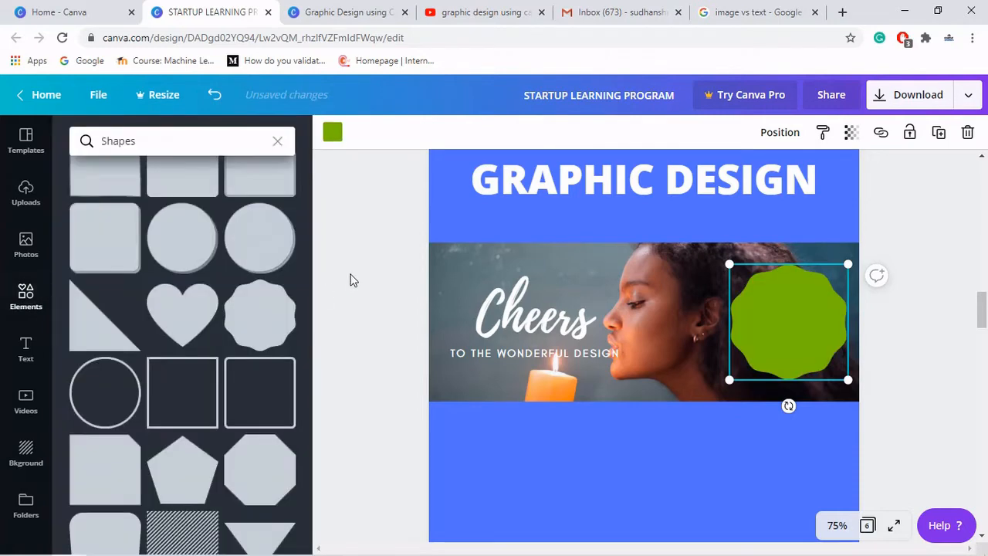
{"action": "left_click", "coordinate": [354, 280]}
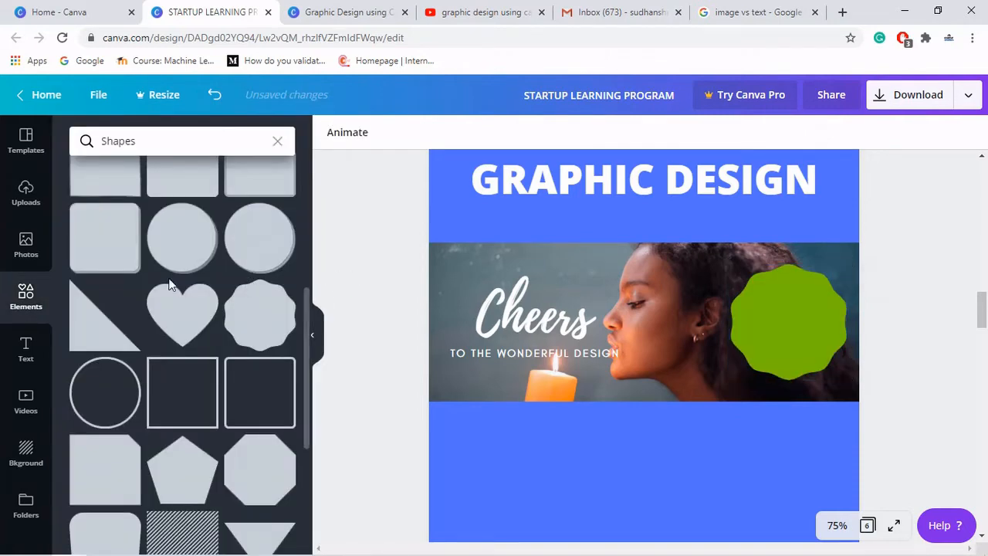
- Add a heading text box reading "50%" and "OFF" on two lines
{"action": "left_click", "coordinate": [28, 348]}
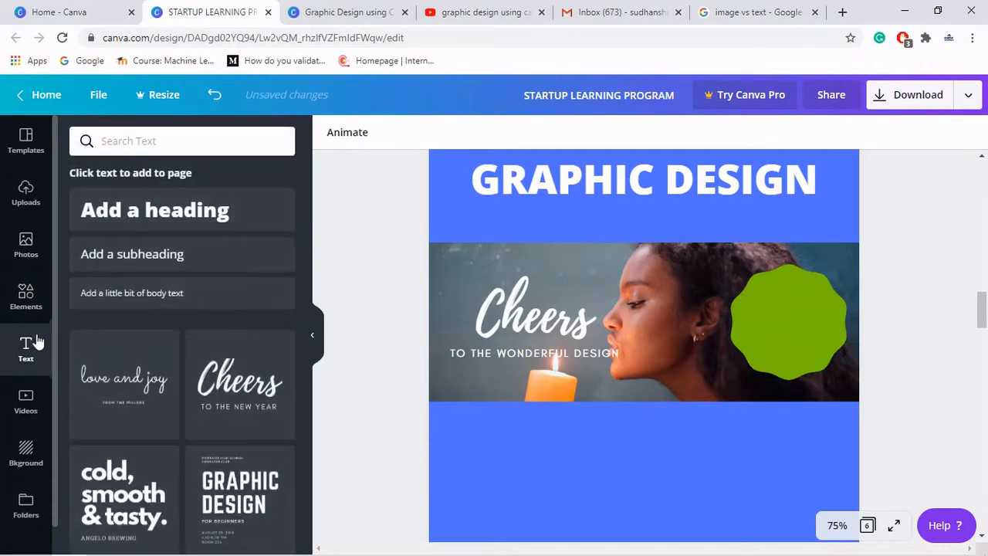
{"action": "left_click", "coordinate": [161, 230]}
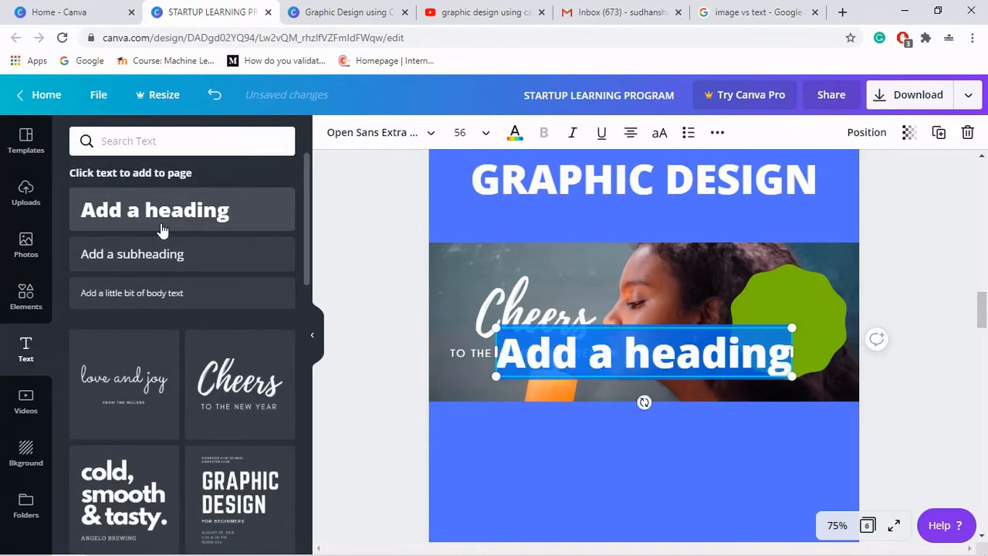
{"action": "type", "text": "50"}
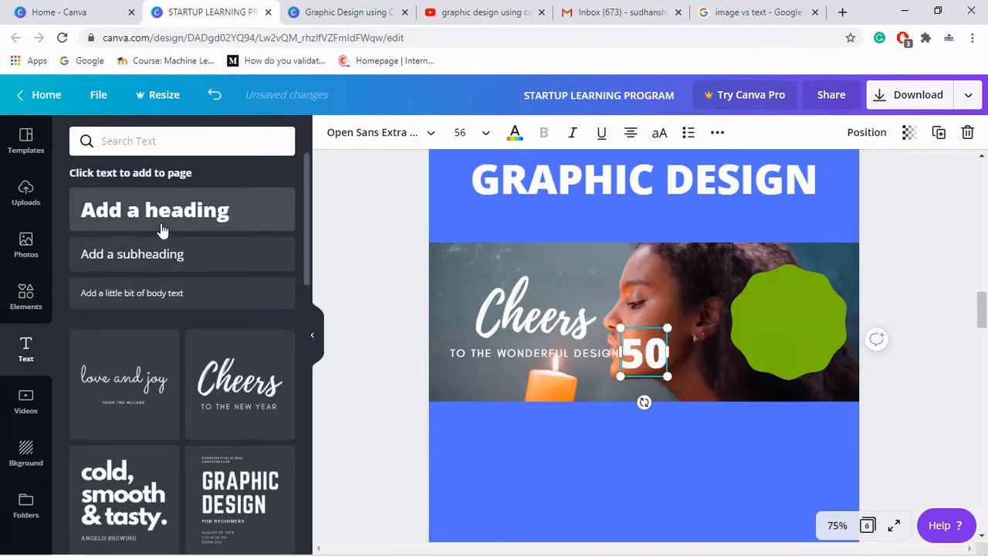
{"action": "type", "text": "%"}
{"action": "key", "text": "Return"}
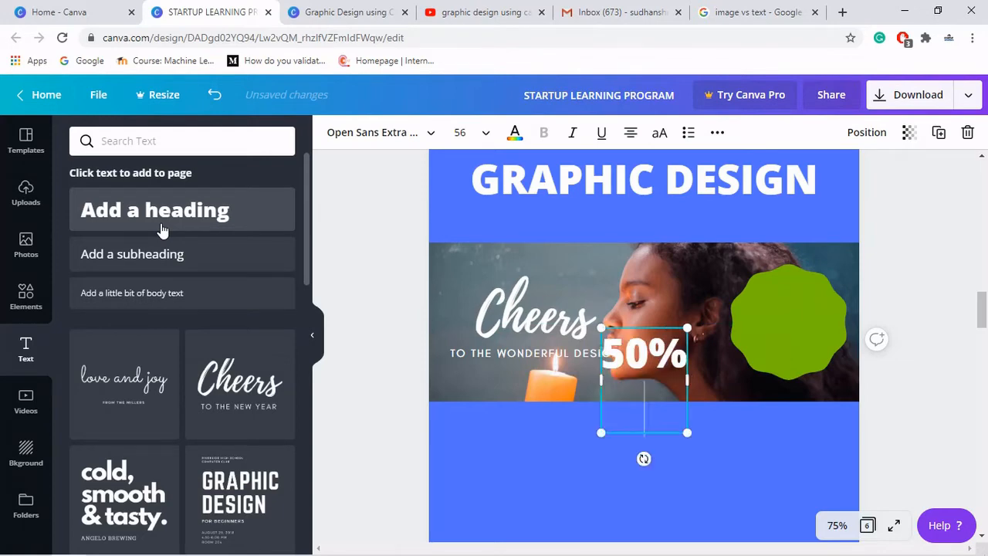
{"action": "type", "text": "OFF"}
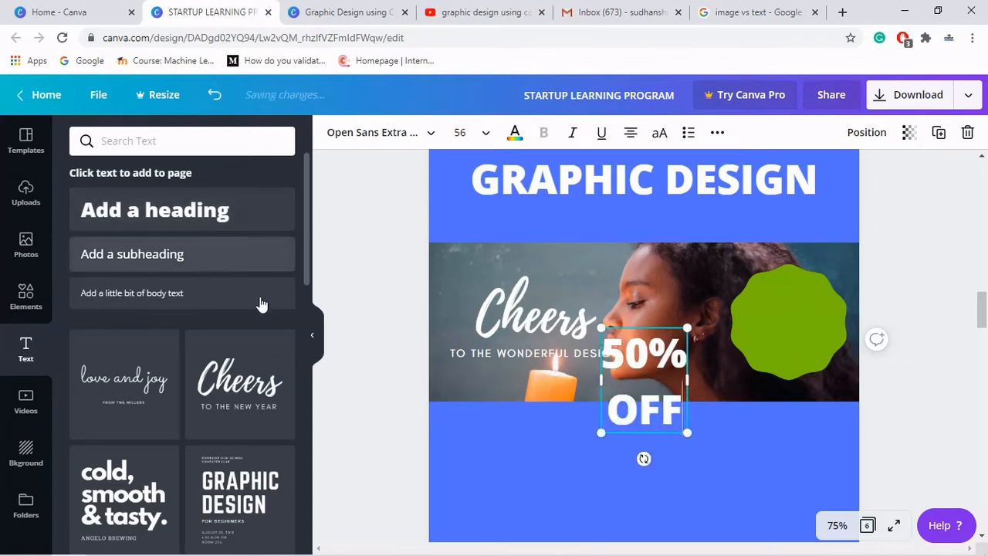
- Shrink the "50% OFF" text and move it onto the green badge
{"action": "left_click_drag", "start_coordinate": [686, 434], "coordinate": [679, 385]}
{"action": "left_click", "coordinate": [672, 373]}
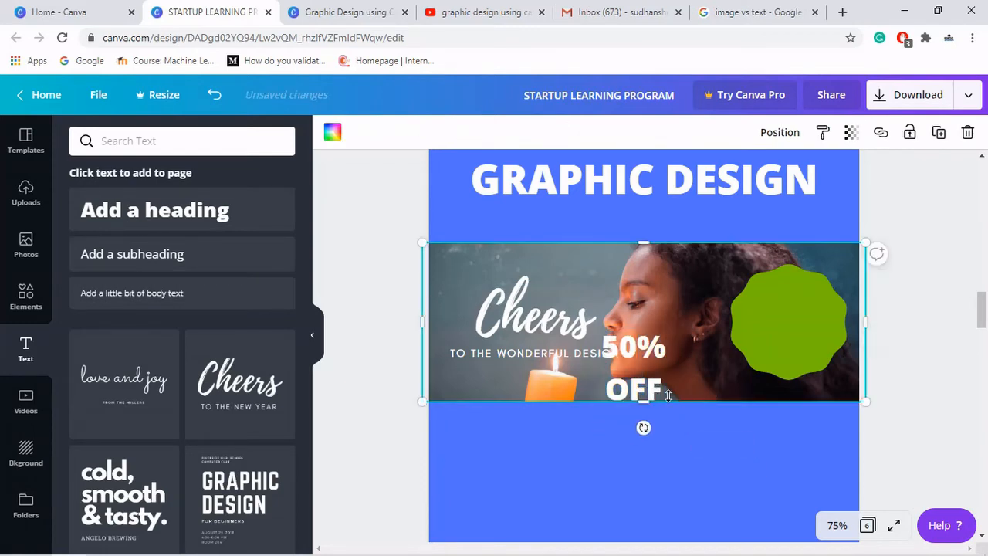
{"action": "left_click", "coordinate": [639, 352]}
{"action": "left_click_drag", "start_coordinate": [639, 352], "coordinate": [795, 304]}
- Set the badge text's line height to 0.92 and widen its box so "50%" fits on one line
{"action": "left_click", "coordinate": [712, 133]}
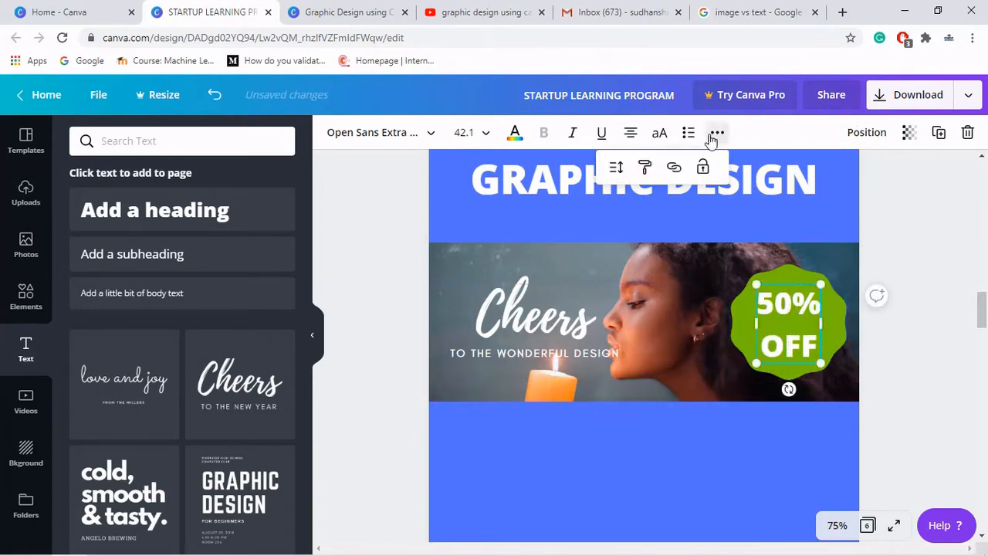
{"action": "left_click", "coordinate": [616, 172]}
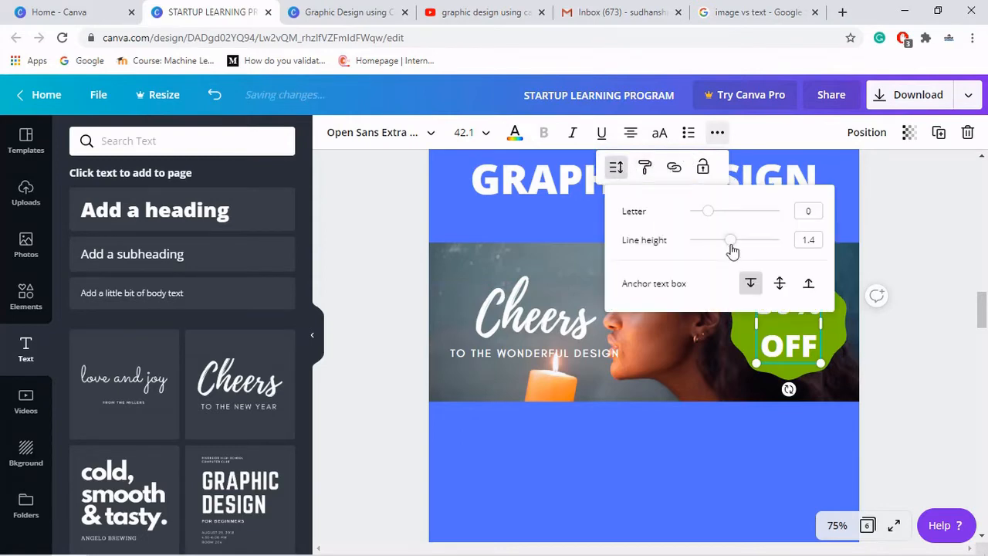
{"action": "left_click_drag", "start_coordinate": [732, 249], "coordinate": [707, 213]}
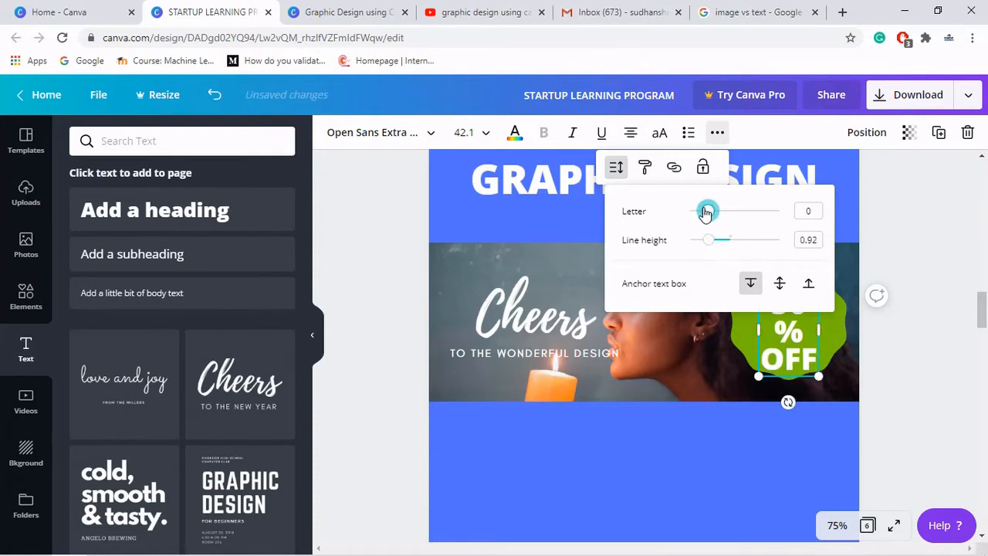
{"action": "left_click", "coordinate": [904, 284]}
{"action": "left_click", "coordinate": [799, 335]}
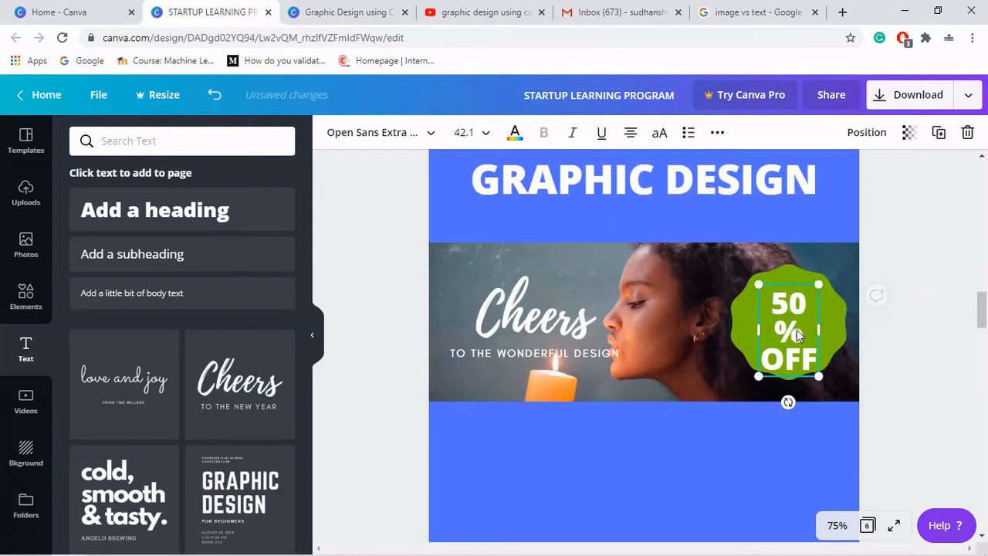
{"action": "left_click_drag", "start_coordinate": [828, 326], "coordinate": [794, 334]}
{"action": "left_click", "coordinate": [908, 271]}
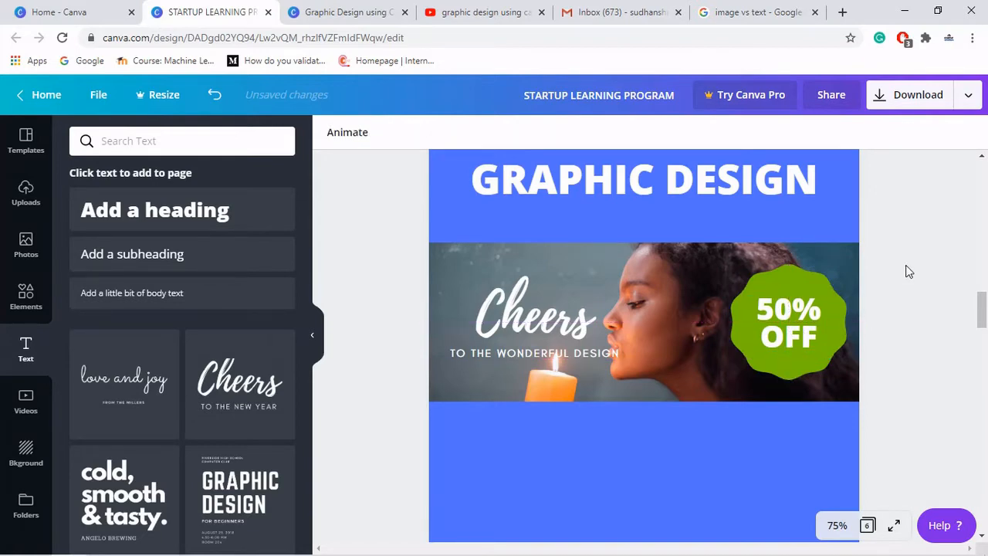
- Scroll to compare the new page with the reference poster's Services section
{"action": "scroll", "coordinate": [908, 271], "scroll_direction": "up", "scroll_amount": 5}
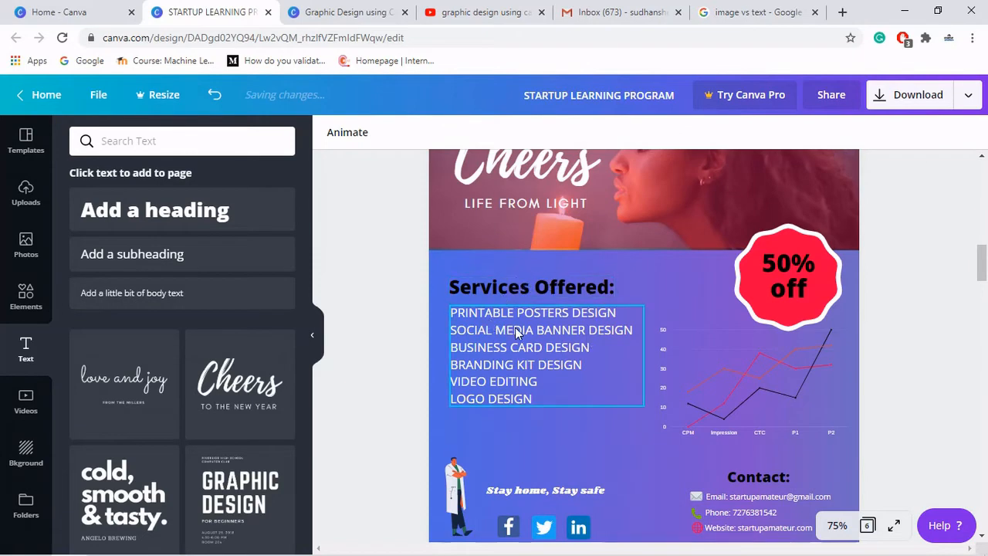
{"action": "scroll", "coordinate": [906, 318], "scroll_direction": "down", "scroll_amount": 6}
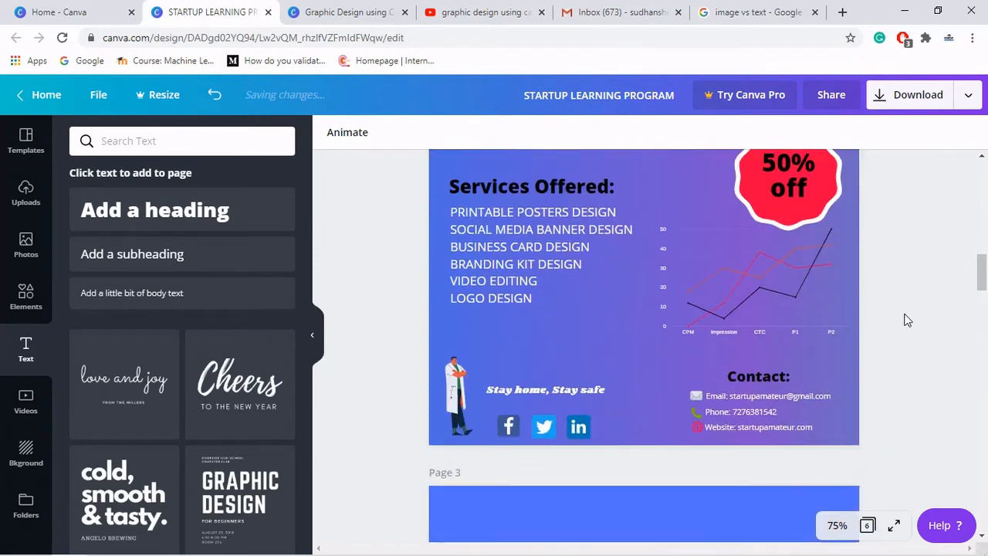
{"action": "scroll", "coordinate": [906, 320], "scroll_direction": "up", "scroll_amount": 2}
{"action": "scroll", "coordinate": [904, 319], "scroll_direction": "down", "scroll_amount": 2}
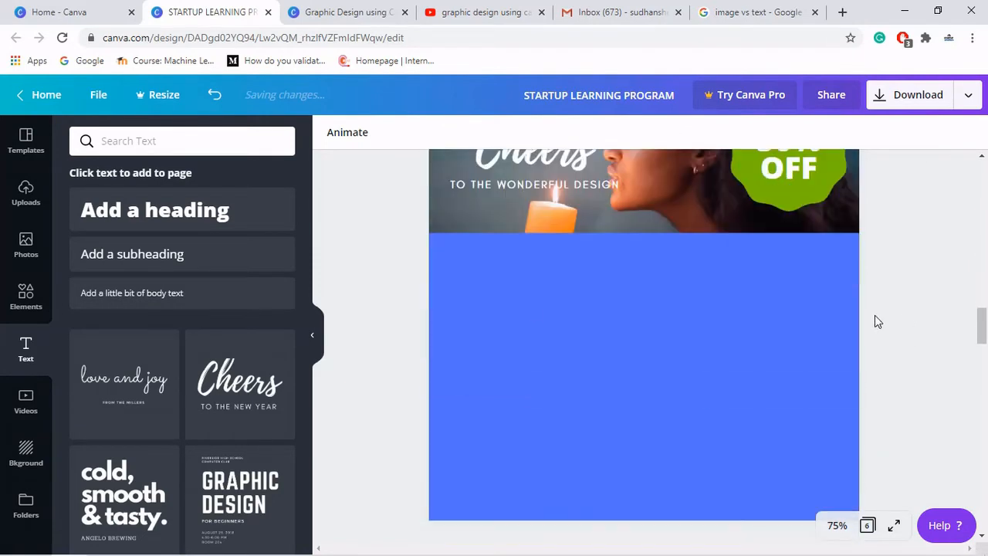
- Add a "Services Offered:" heading, shrink it and place it just below the photo band on the left
{"action": "left_click", "coordinate": [184, 218]}
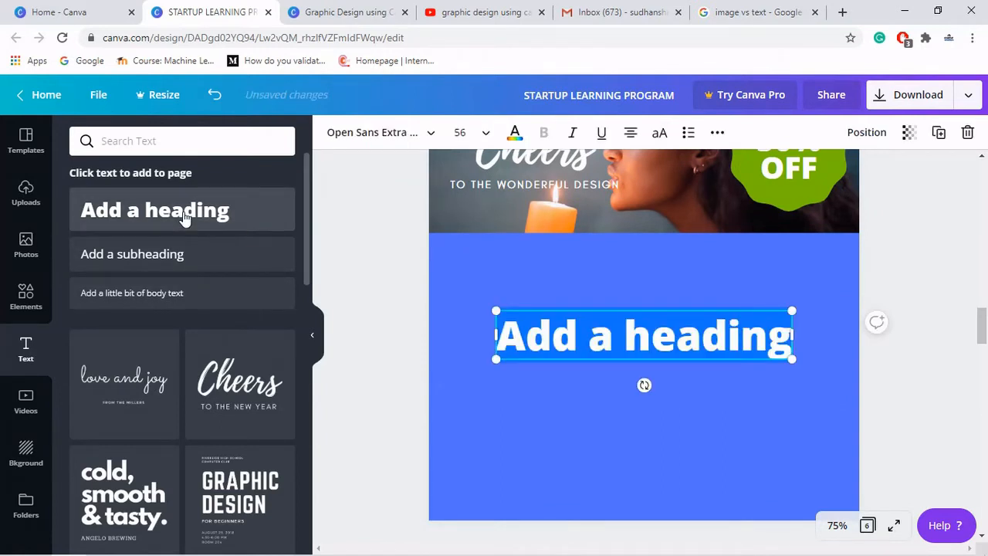
{"action": "type", "text": "Serv"}
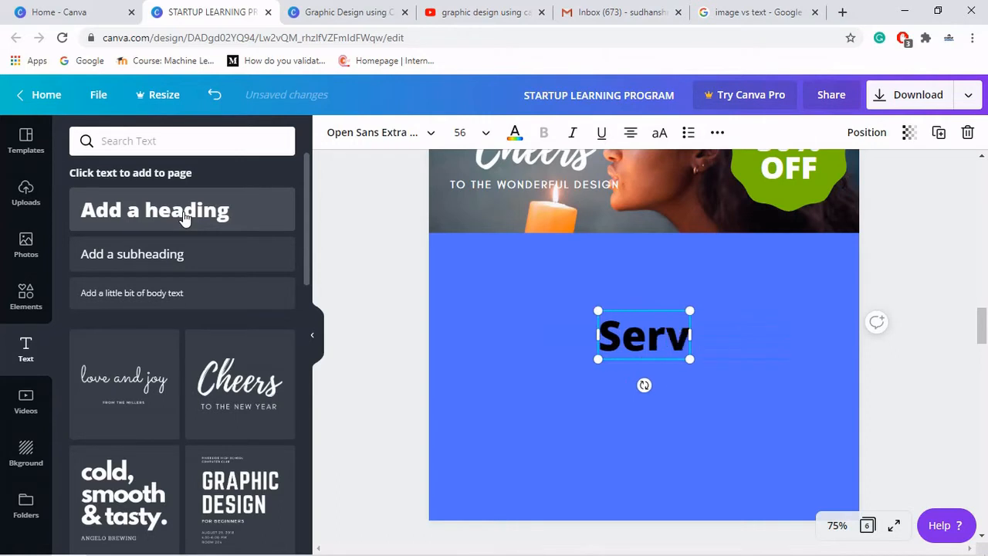
{"action": "type", "text": "ices Offered:"}
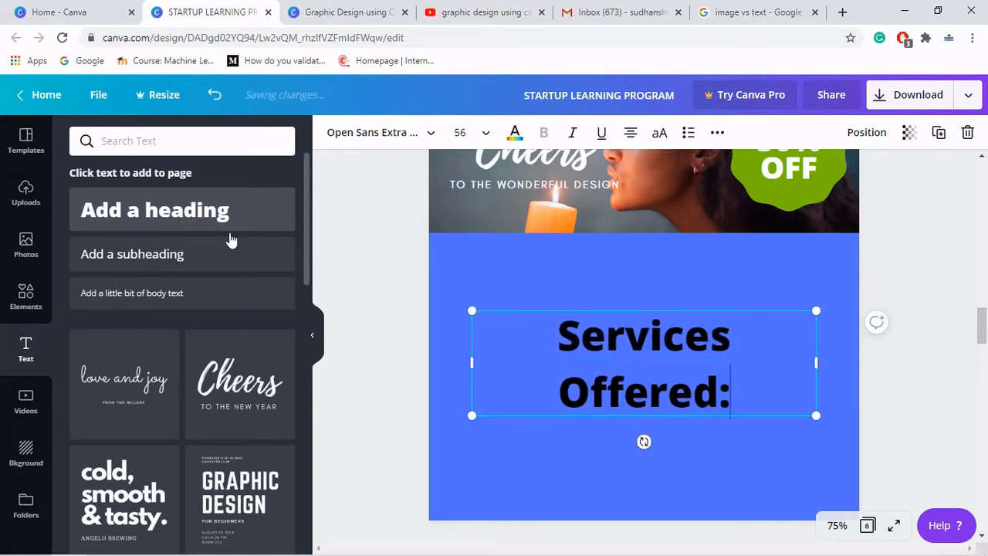
{"action": "left_click_drag", "start_coordinate": [472, 310], "coordinate": [530, 285]}
{"action": "left_click", "coordinate": [549, 329]}
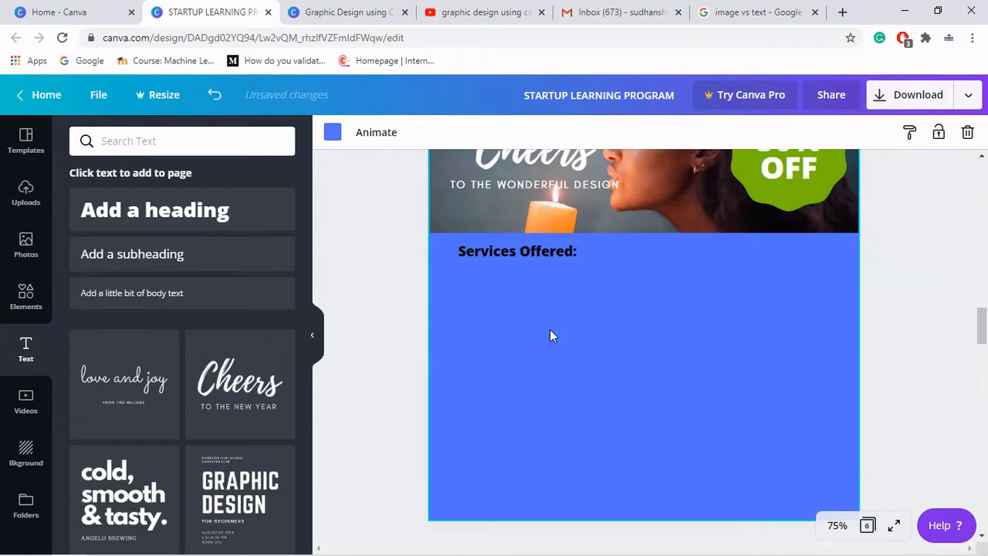
- Add a subheading and replace its text with LOGO DESIGN
{"action": "left_click", "coordinate": [131, 256]}
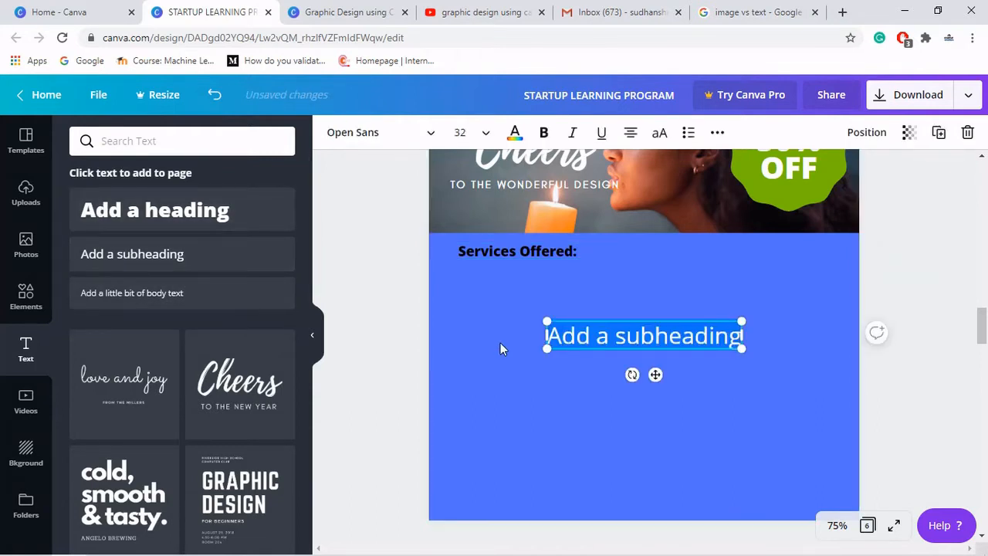
{"action": "key", "text": "BackSpace"}
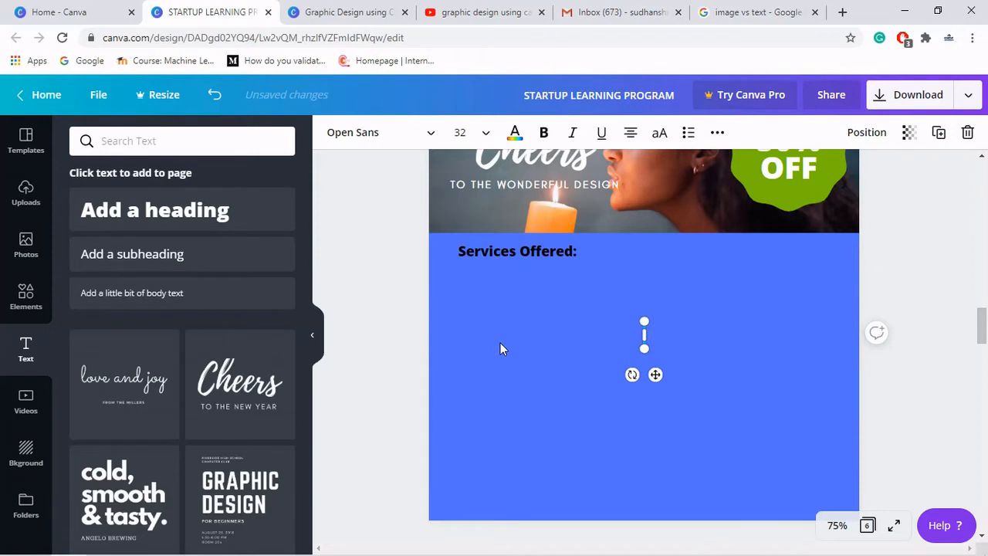
{"action": "type", "text": "LOGO DESING"}
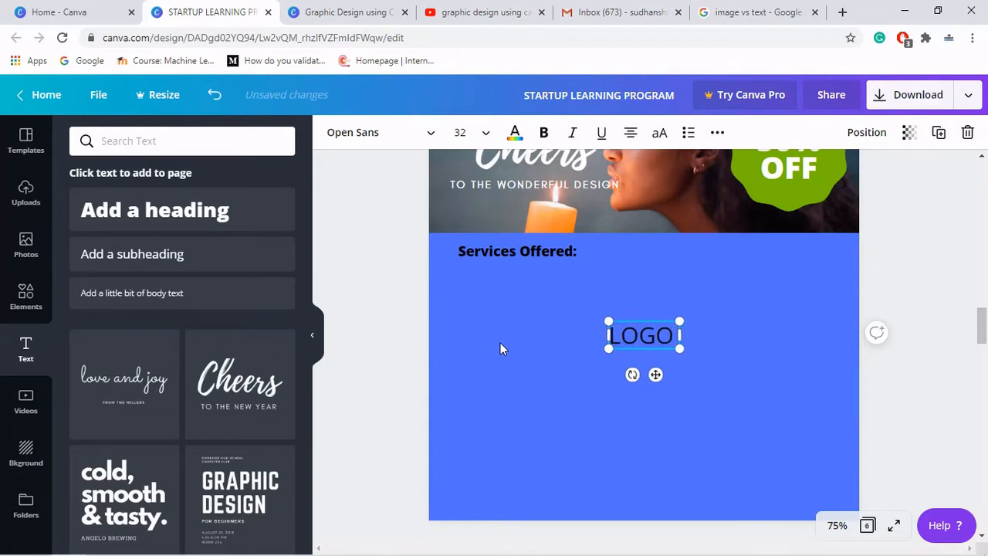
{"action": "key", "text": "BackSpace"}
{"action": "key", "text": "BackSpace"}
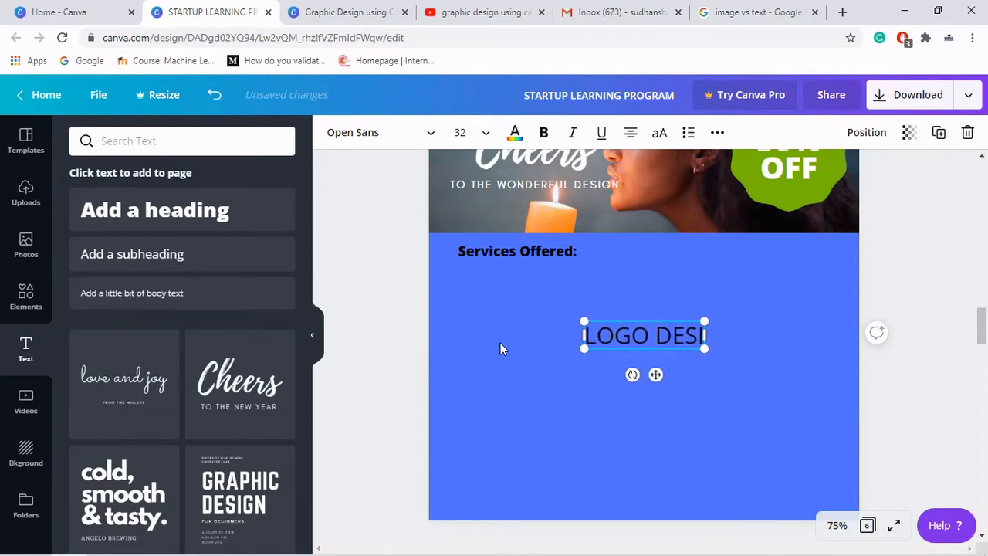
{"action": "type", "text": "GN"}
{"action": "key", "text": "Return"}
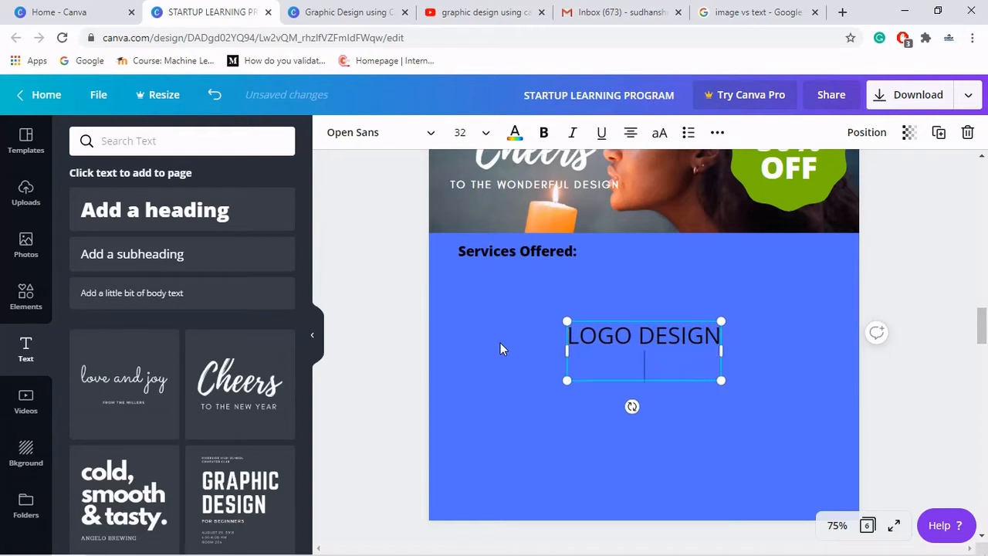
- Add the lines POSTER DESIGN, SOCIAL MEDIA POST DESIGN and VIDEO EDITING to the services list
{"action": "type", "text": "POSTER DESIGN"}
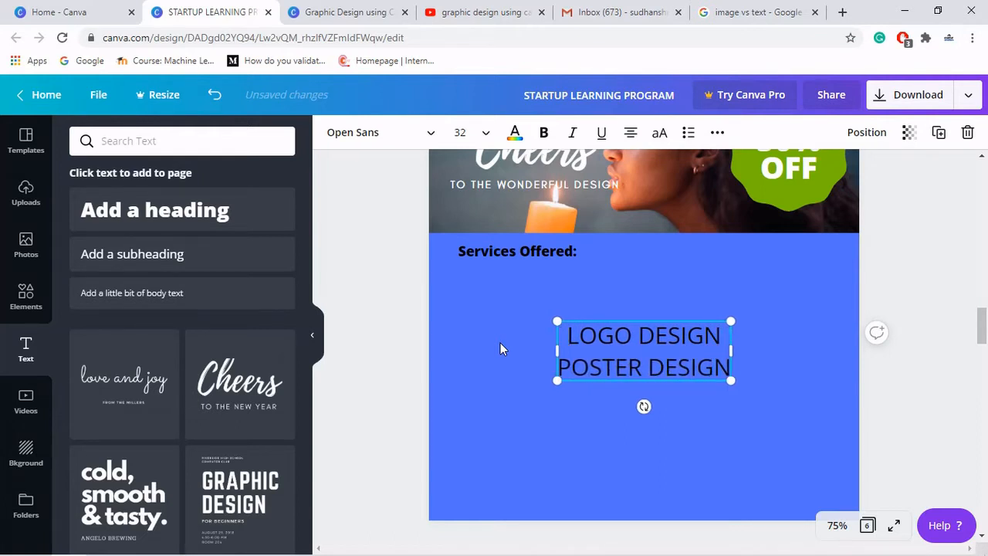
{"action": "key", "text": "Return"}
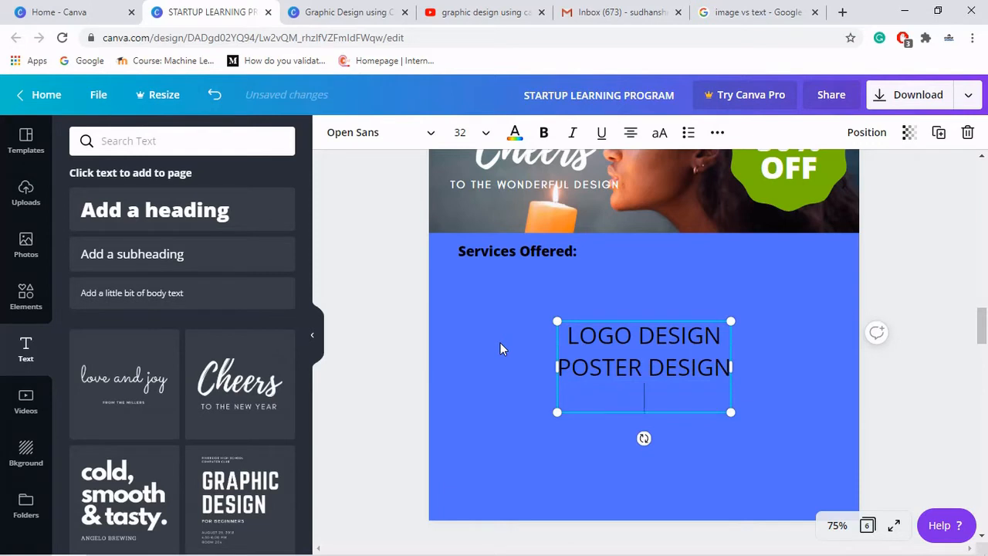
{"action": "type", "text": "SOCIAL M"}
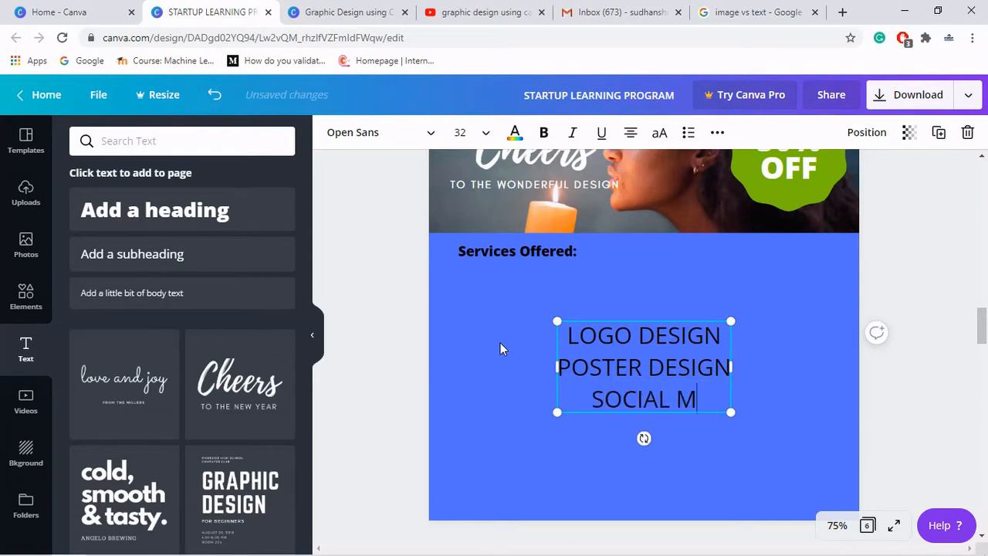
{"action": "type", "text": "EDIA POST DESIGN"}
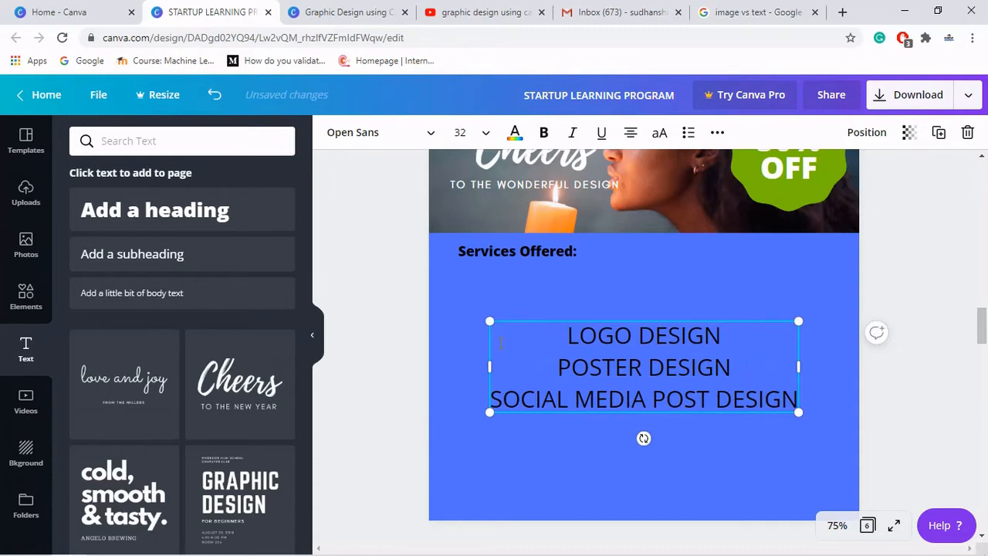
{"action": "key", "text": "Return"}
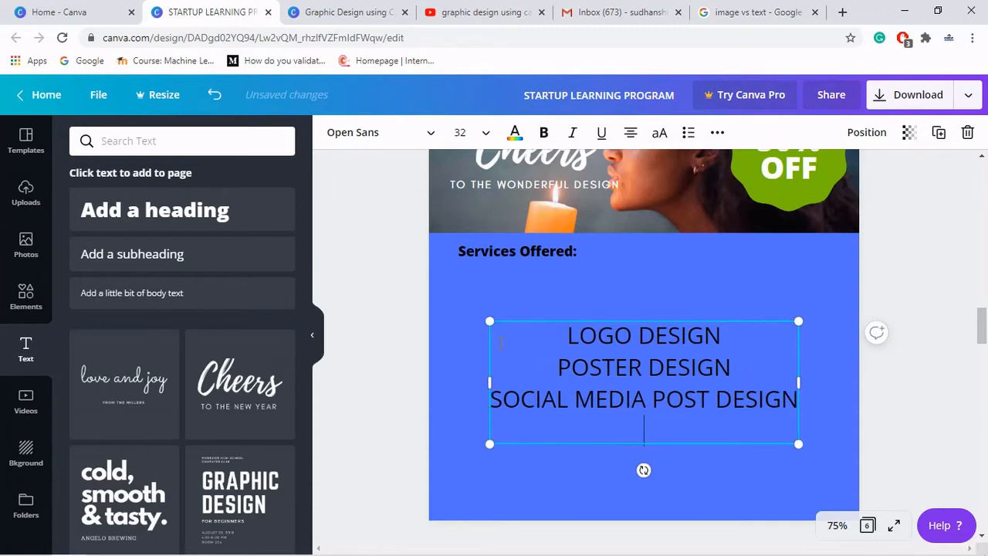
{"action": "type", "text": "VIDEO EDITING"}
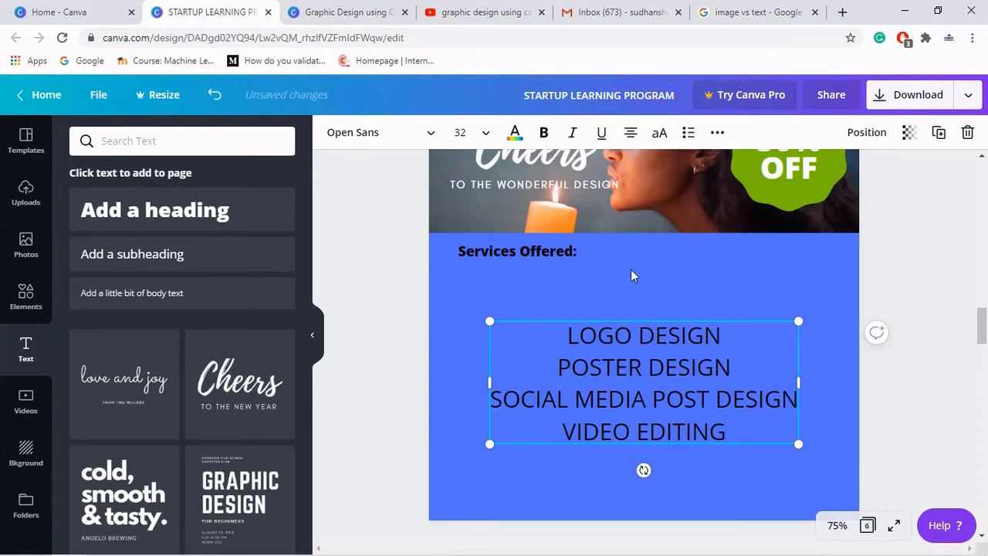
- Left-align all lines of the services list
{"action": "left_click", "coordinate": [630, 133]}
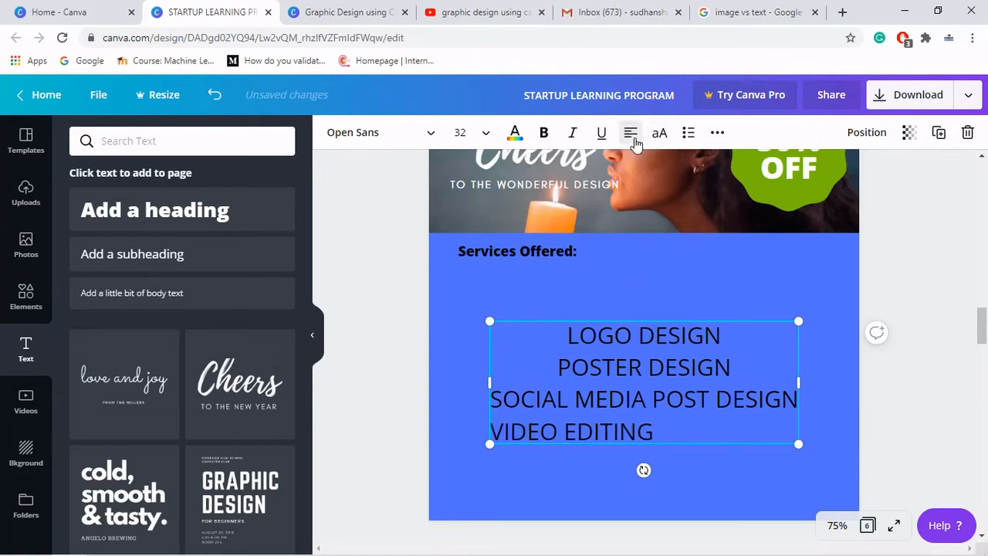
{"action": "key", "text": "ctrl+a"}
{"action": "left_click", "coordinate": [633, 141]}
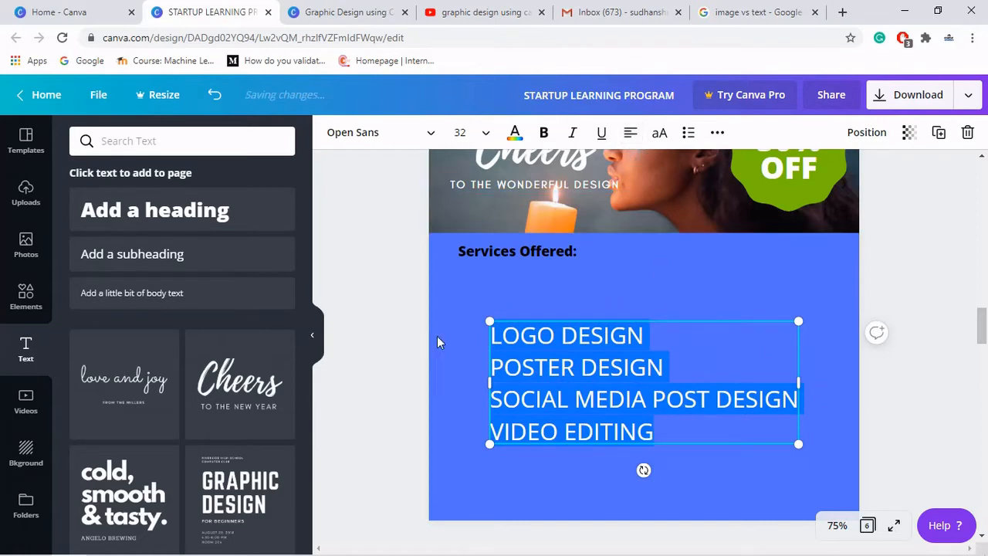
- Shrink the services list to about 14.6 size and place it under the "Services Offered:" heading
{"action": "left_click_drag", "start_coordinate": [489, 321], "coordinate": [676, 397]}
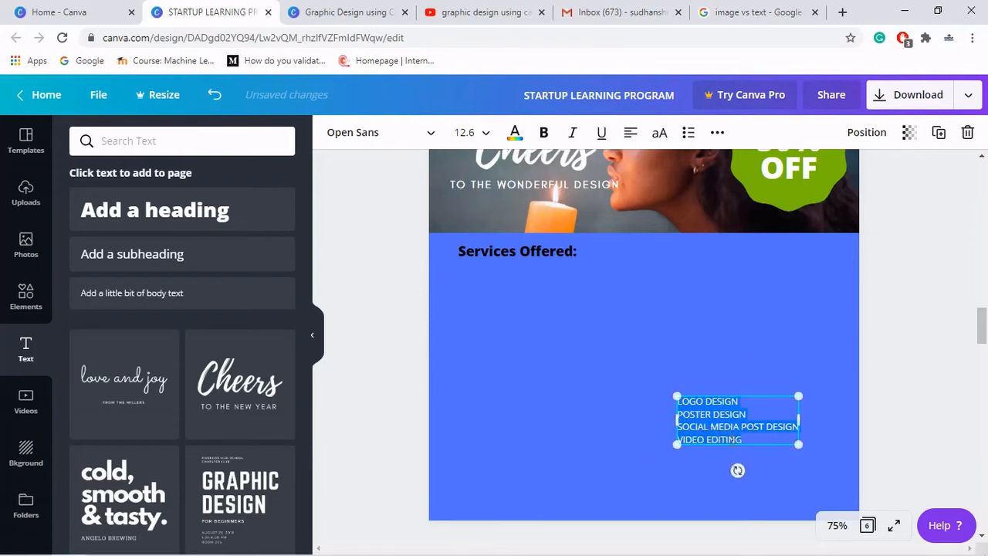
{"action": "left_click", "coordinate": [761, 433]}
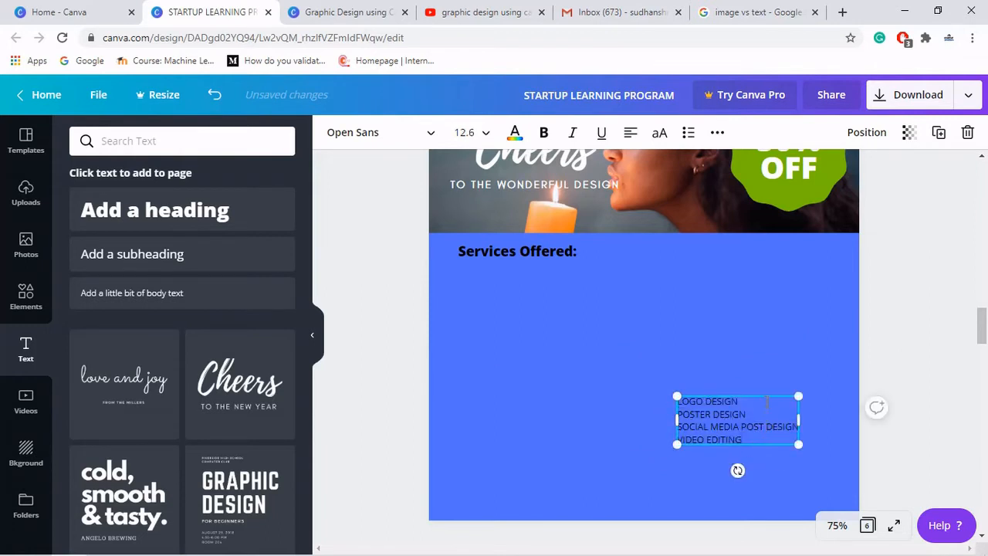
{"action": "left_click_drag", "start_coordinate": [764, 403], "coordinate": [549, 266]}
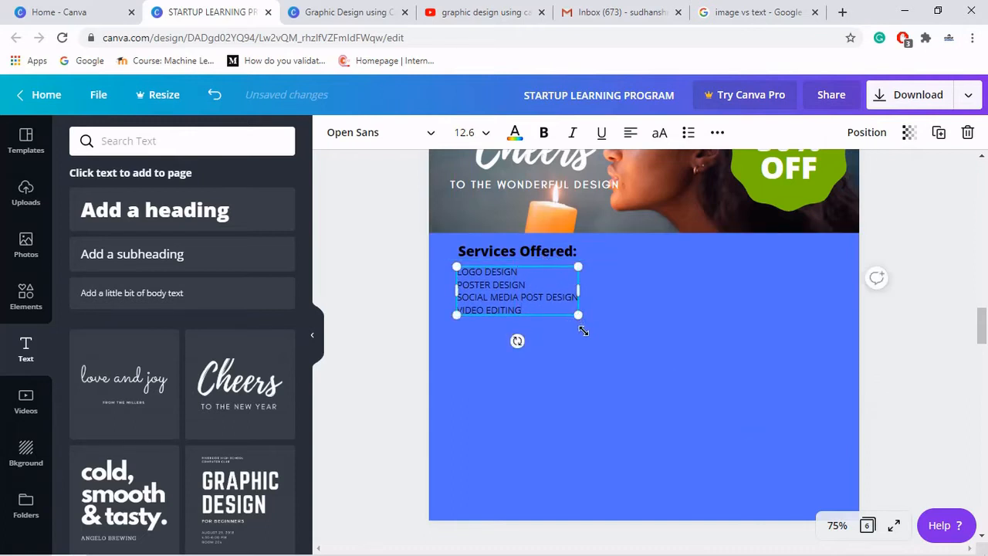
{"action": "left_click_drag", "start_coordinate": [583, 330], "coordinate": [592, 342]}
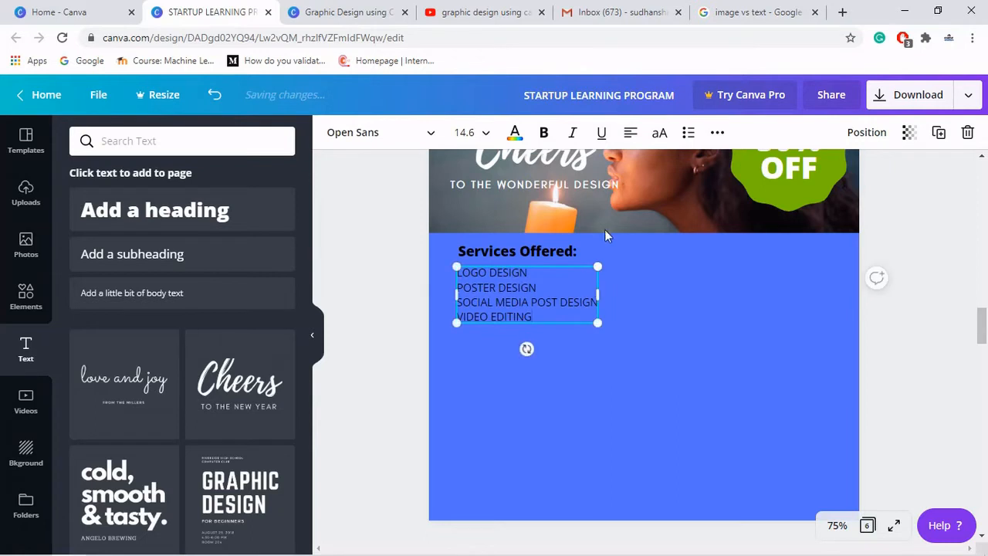
- Color the services list text white
{"action": "left_click", "coordinate": [514, 132]}
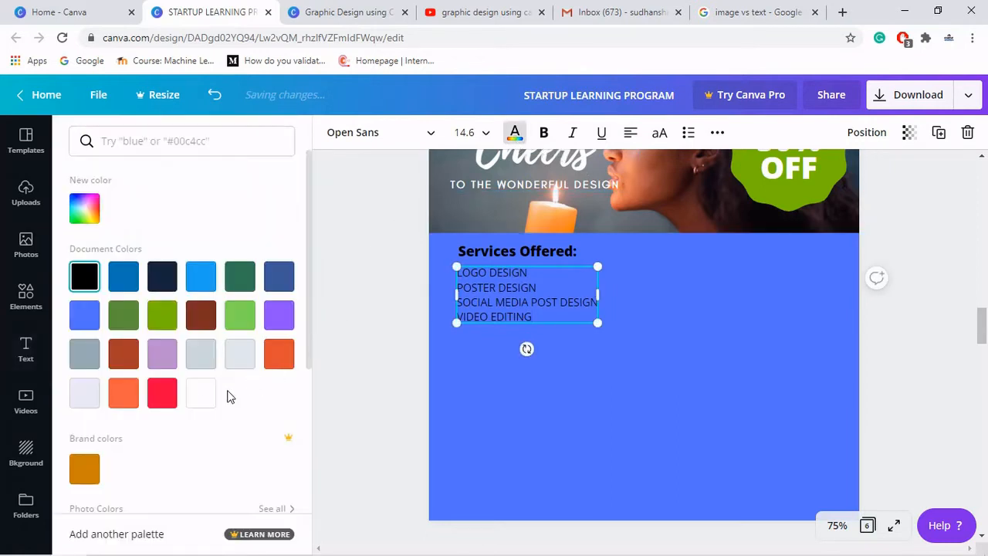
{"action": "left_click", "coordinate": [197, 394]}
{"action": "left_click", "coordinate": [550, 397]}
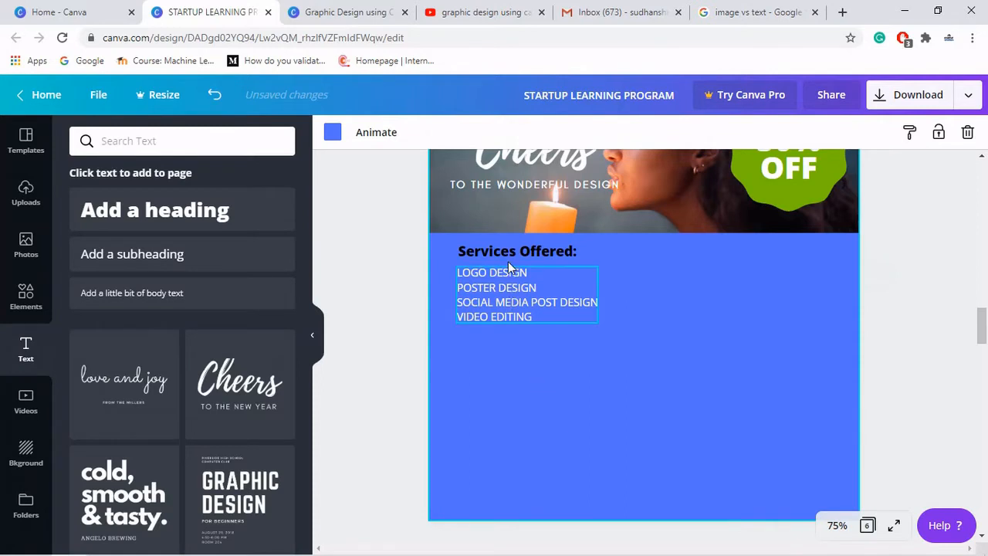
- Scroll up to compare the services section with the original poster's layout
{"action": "left_click_drag", "start_coordinate": [508, 258], "coordinate": [505, 258]}
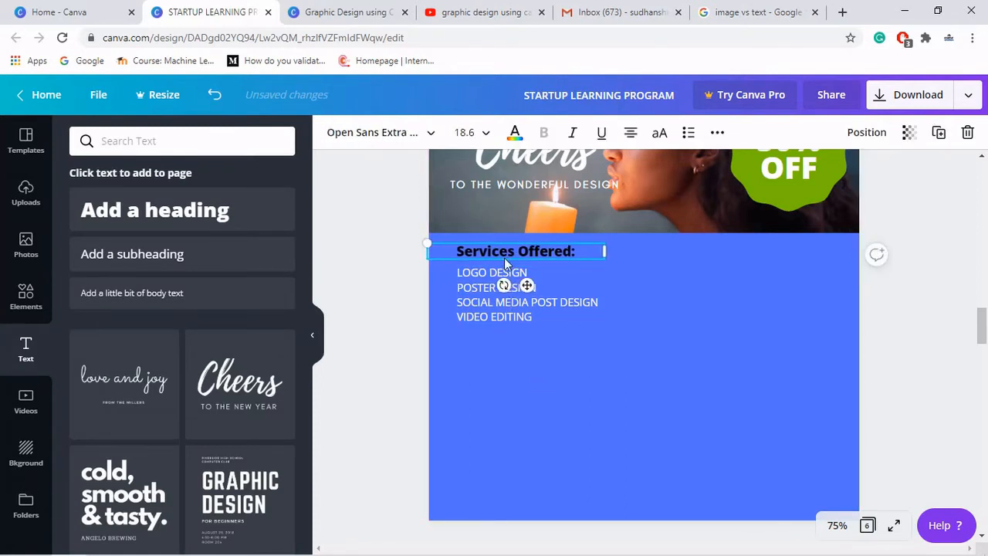
{"action": "left_click", "coordinate": [672, 294]}
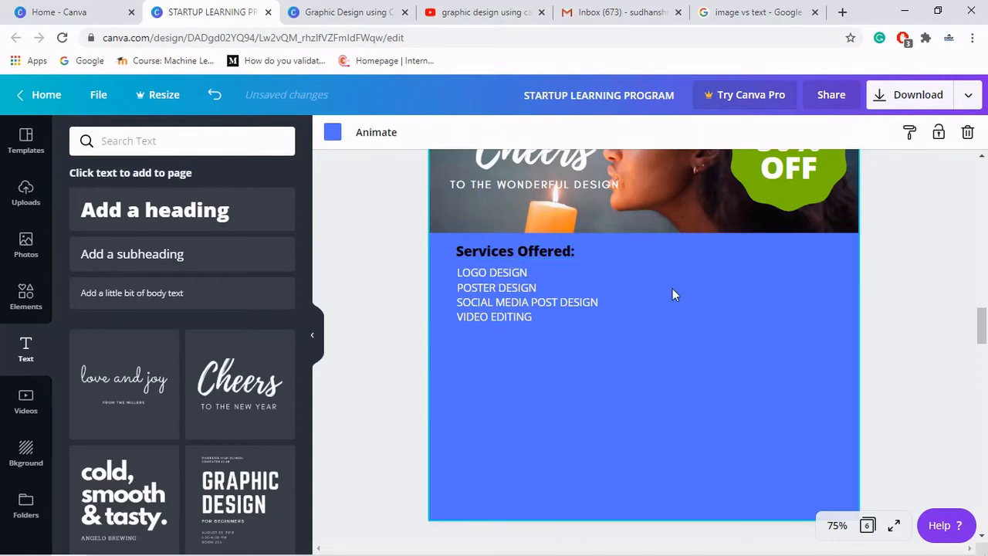
{"action": "scroll", "coordinate": [687, 313], "scroll_direction": "up", "scroll_amount": 4}
{"action": "scroll", "coordinate": [689, 314], "scroll_direction": "up", "scroll_amount": 4}
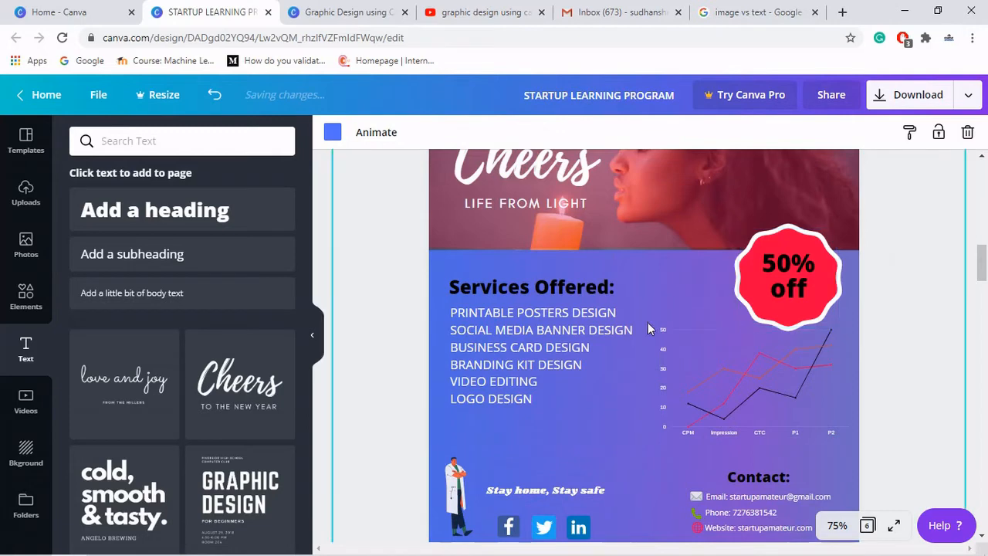
{"action": "scroll", "coordinate": [733, 392], "scroll_direction": "down", "scroll_amount": 8}
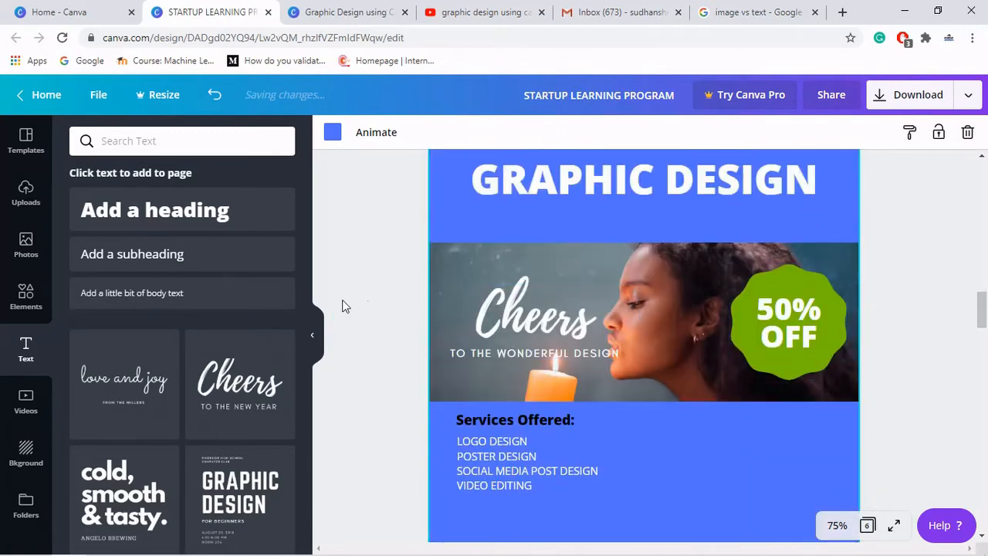
- Add a line chart from the Elements charts
{"action": "left_click", "coordinate": [26, 293]}
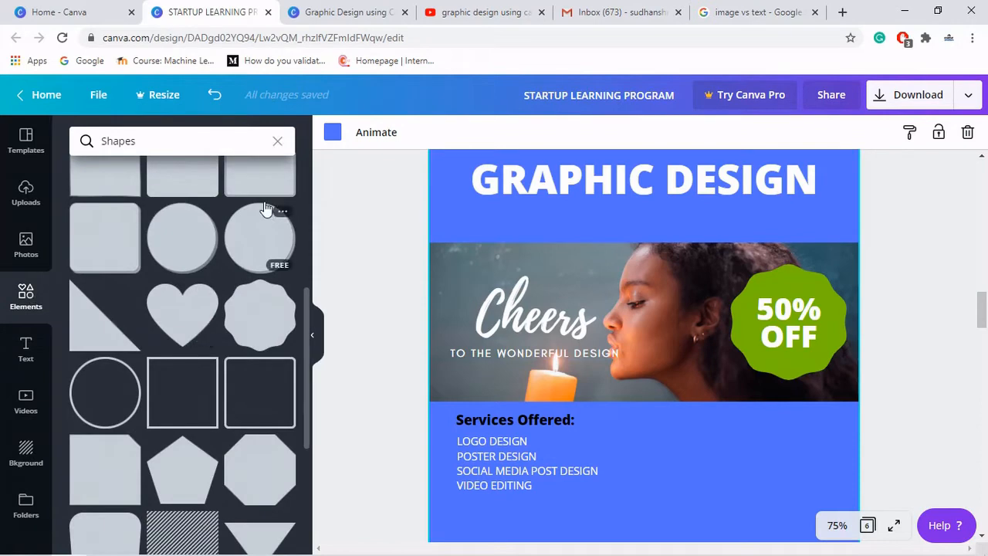
{"action": "left_click", "coordinate": [277, 141]}
{"action": "scroll", "coordinate": [204, 314], "scroll_direction": "down", "scroll_amount": 3}
{"action": "scroll", "coordinate": [205, 314], "scroll_direction": "down", "scroll_amount": 2}
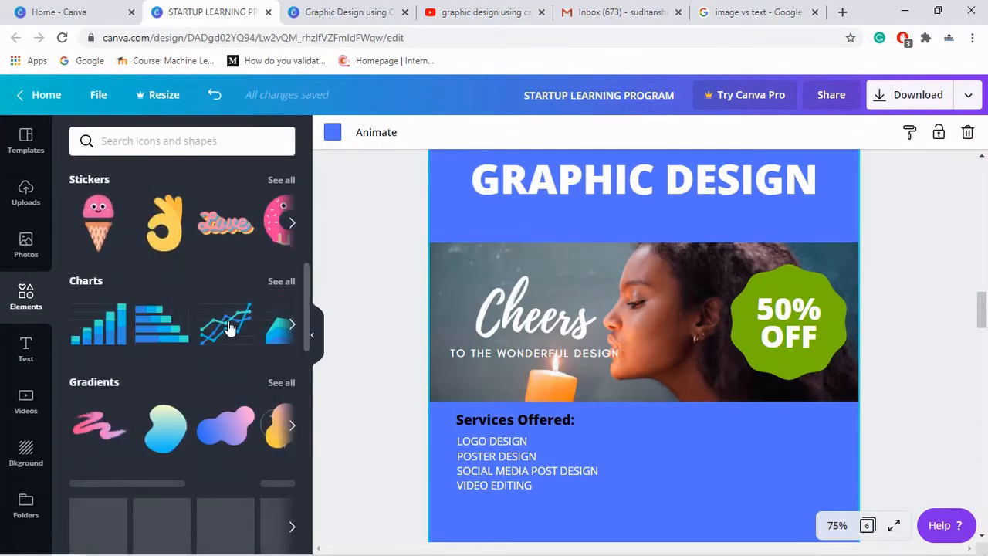
{"action": "left_click", "coordinate": [229, 326]}
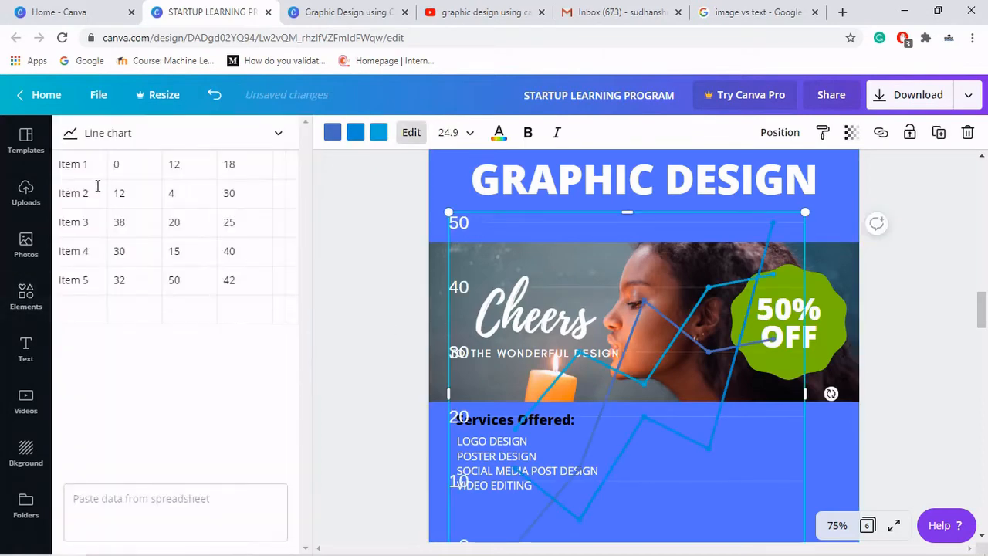
- Rename the chart's row labels to COST, ENGAGEMENT, A, B and C
{"action": "left_click", "coordinate": [97, 174]}
{"action": "key", "text": "BackSpace"}
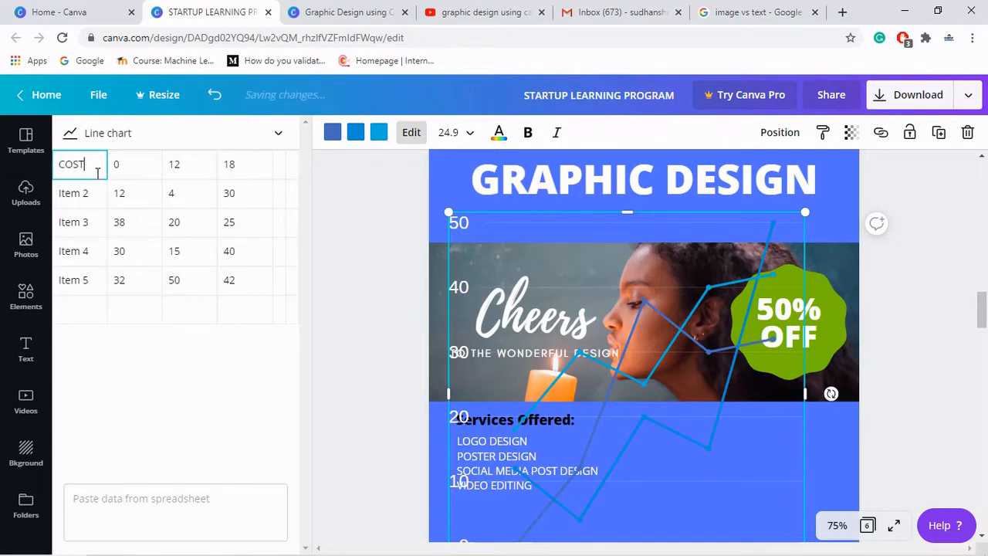
{"action": "key", "text": "Tab"}
{"action": "left_click", "coordinate": [90, 193]}
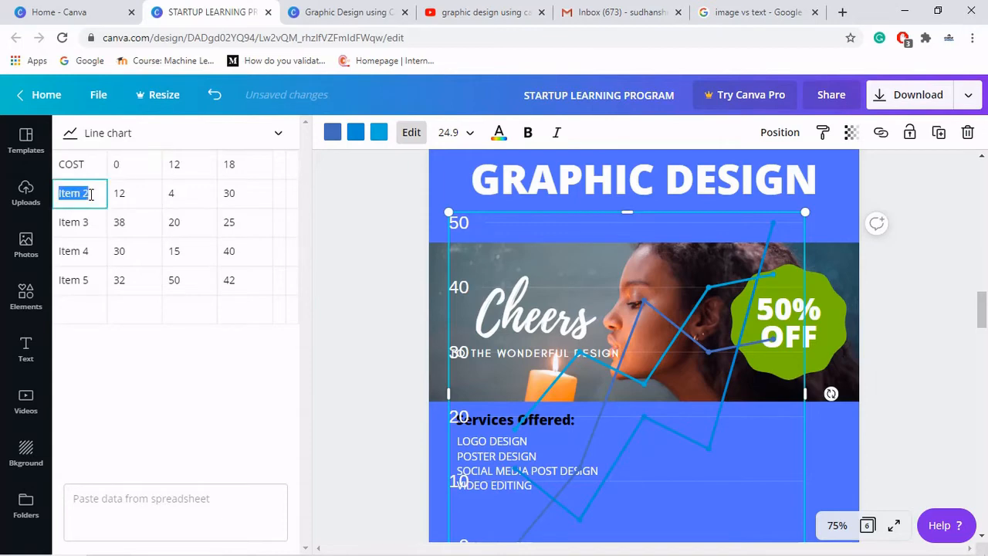
{"action": "type", "text": "ENG"}
{"action": "type", "text": "AGEMENT"}
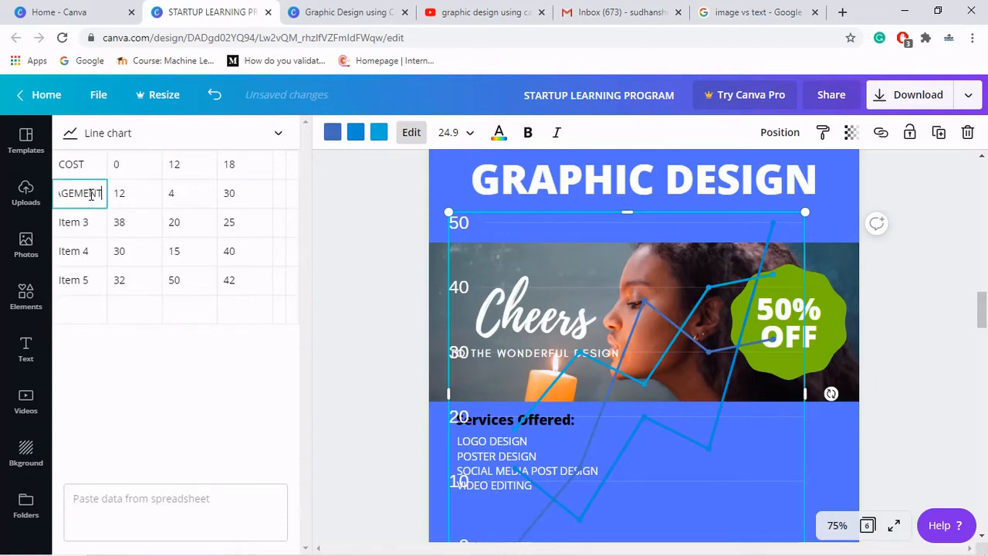
{"action": "left_click", "coordinate": [90, 225]}
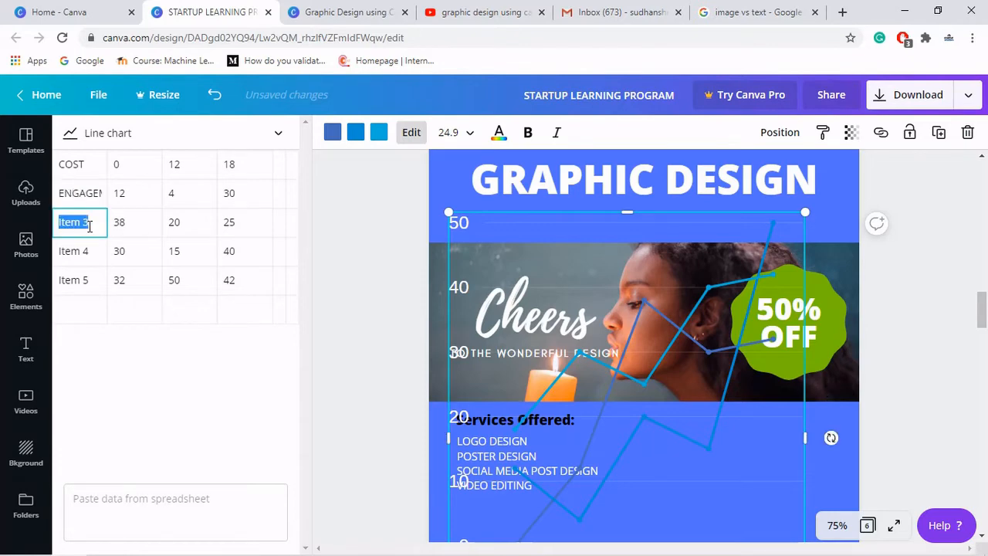
{"action": "type", "text": "A"}
{"action": "left_click", "coordinate": [87, 256]}
{"action": "type", "text": "N"}
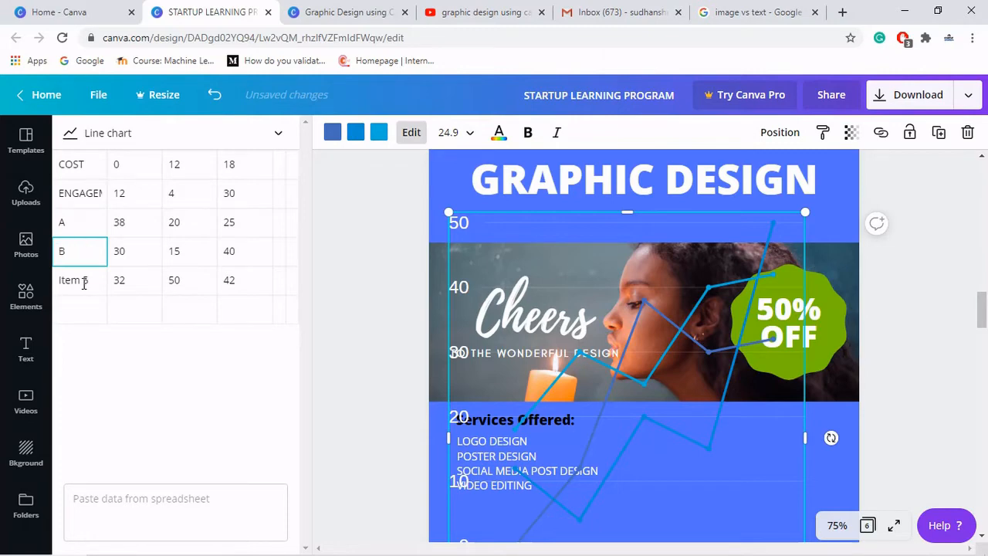
{"action": "left_click", "coordinate": [84, 283]}
{"action": "type", "text": "C"}
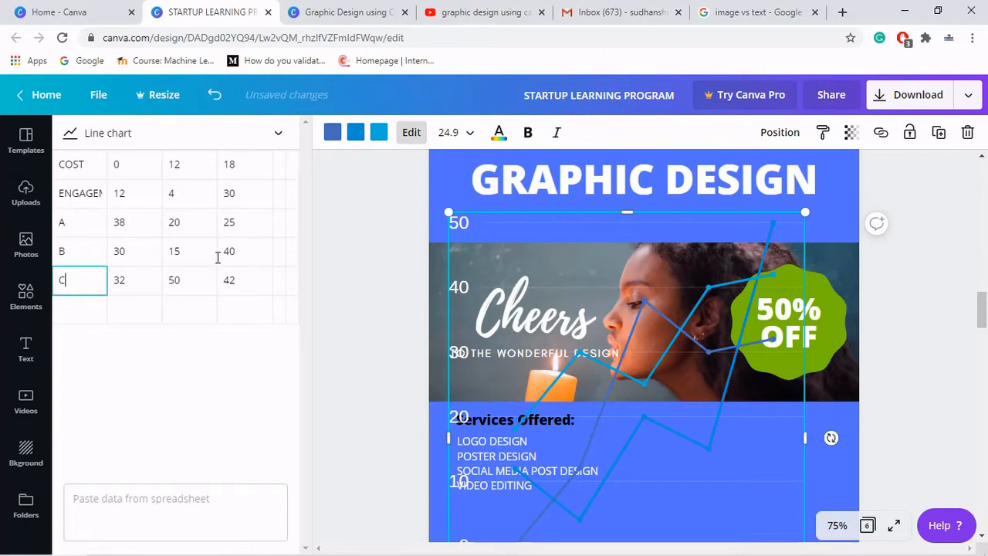
{"action": "key", "text": "Return"}
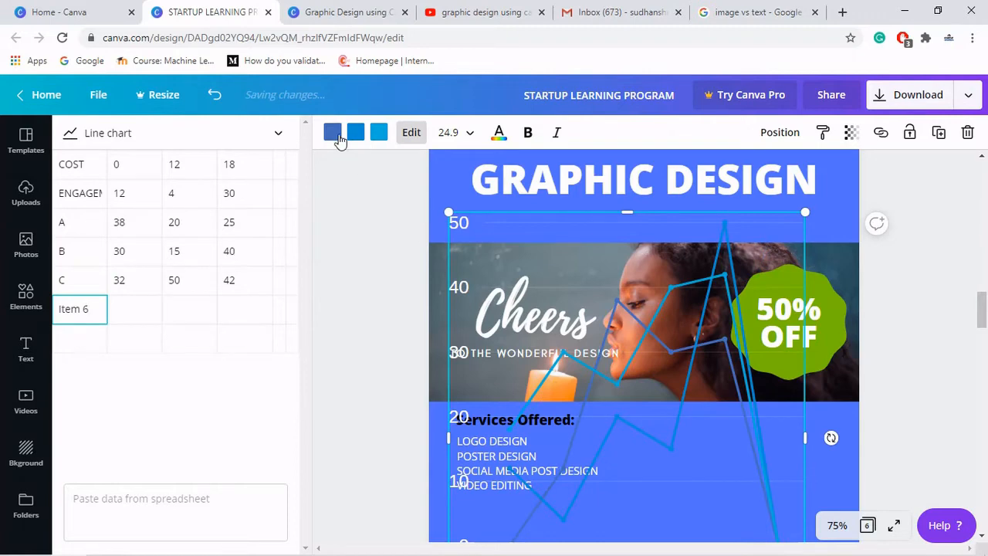
- Color the chart's three lines red, green and light grey
{"action": "left_click", "coordinate": [337, 136]}
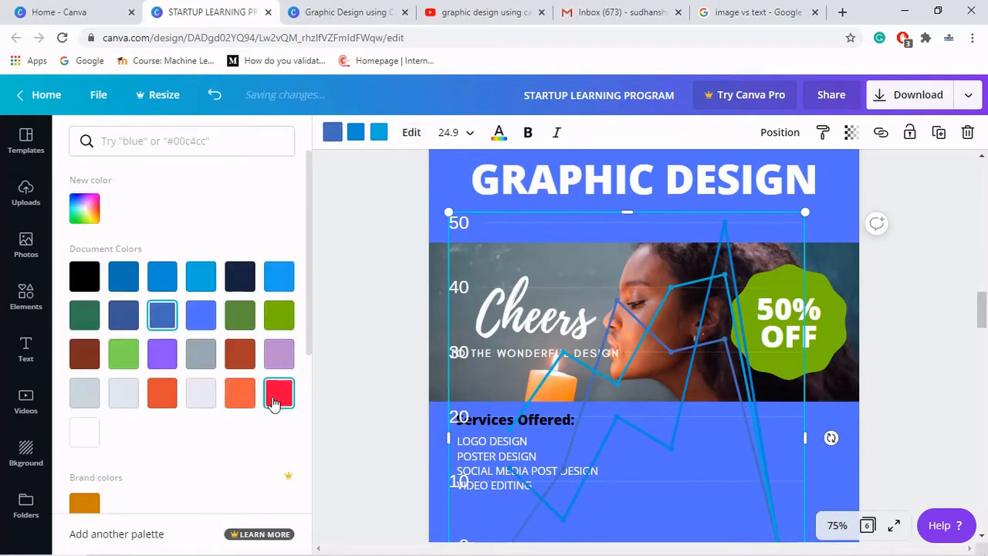
{"action": "left_click", "coordinate": [275, 402]}
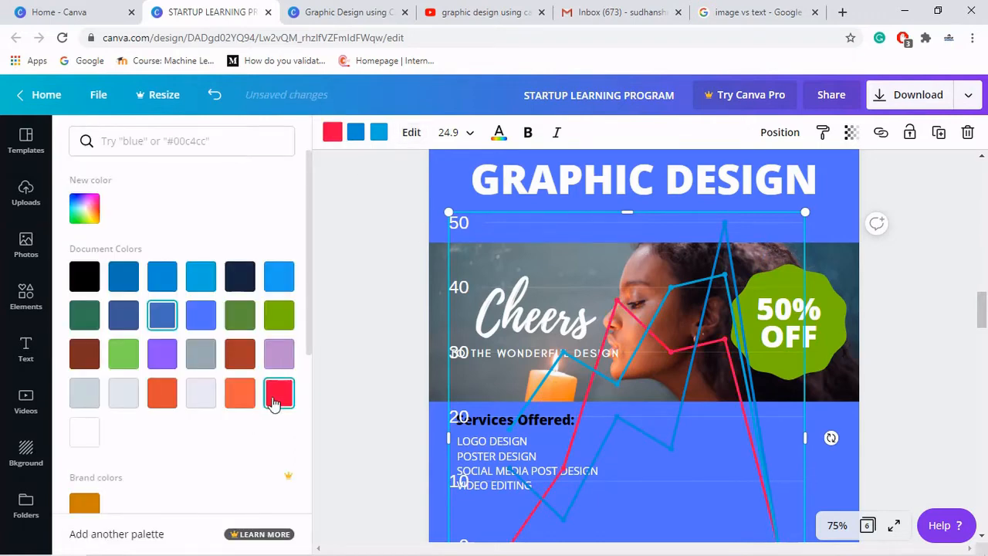
{"action": "left_click", "coordinate": [353, 141]}
{"action": "left_click", "coordinate": [276, 318]}
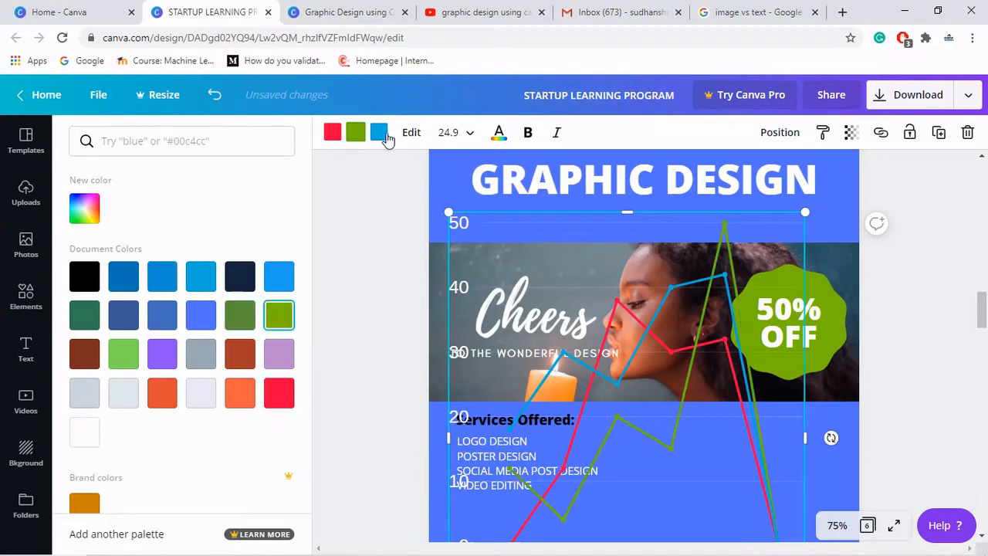
{"action": "left_click", "coordinate": [379, 134]}
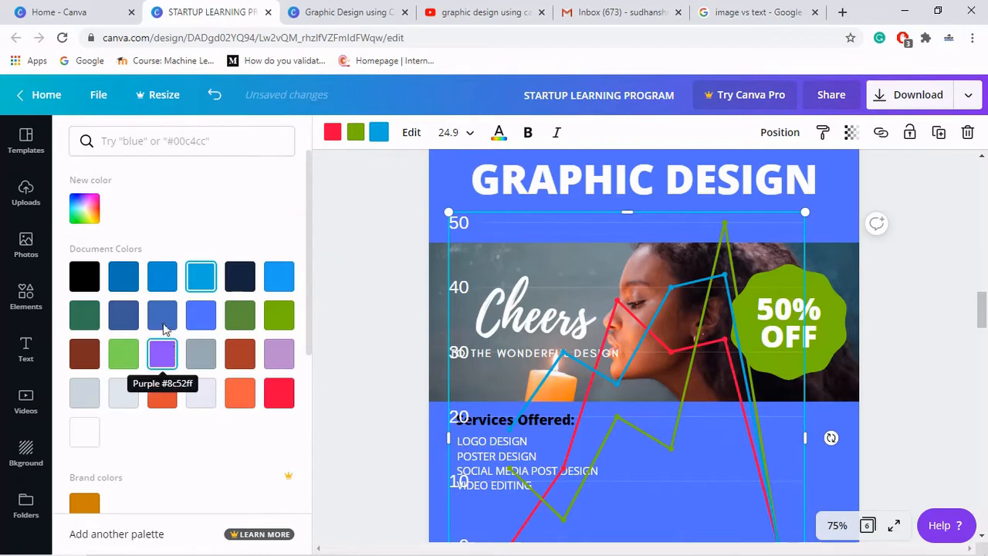
{"action": "left_click", "coordinate": [125, 395]}
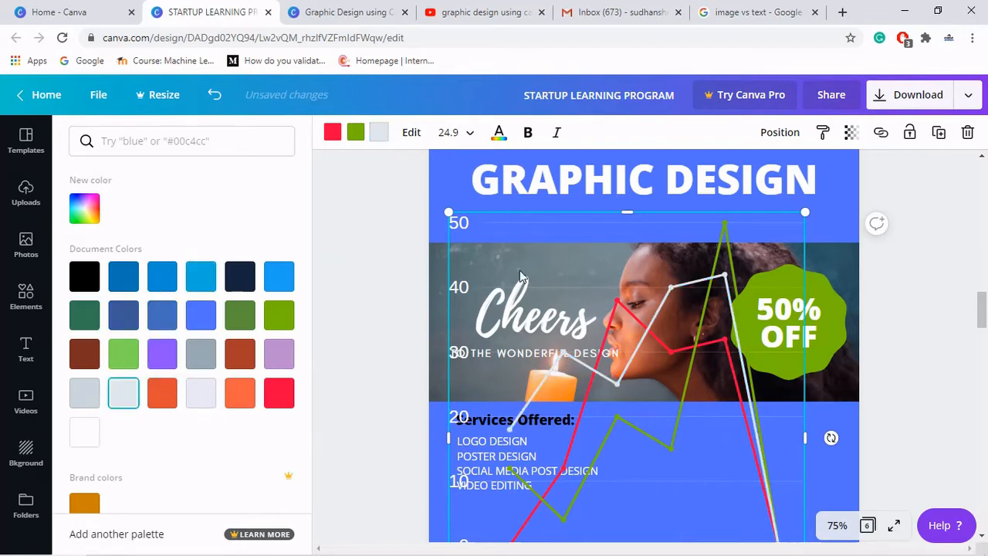
- Move the chart beside the services list and resize it into a wide, short graph about 9.8 wide
{"action": "left_click_drag", "start_coordinate": [568, 333], "coordinate": [684, 442]}
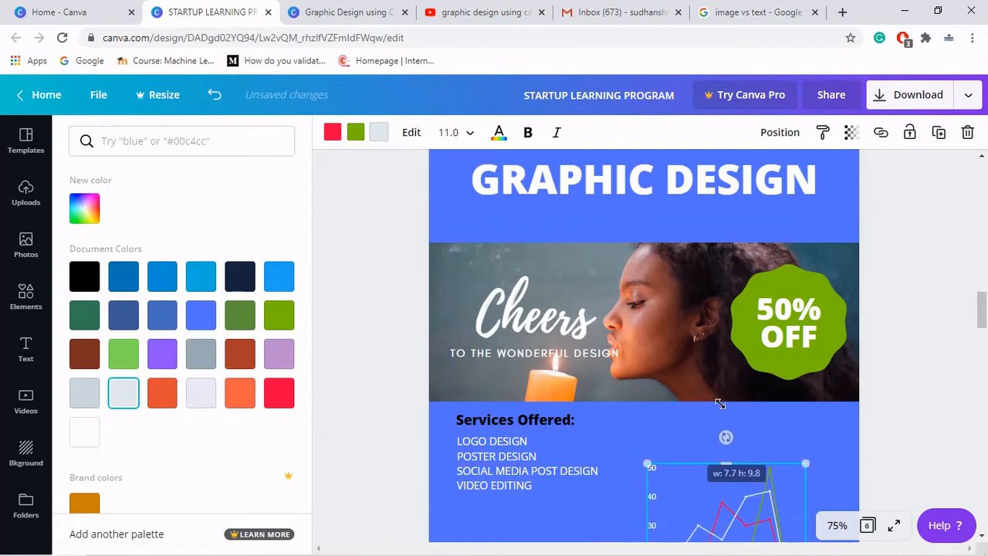
{"action": "scroll", "coordinate": [720, 403], "scroll_direction": "down", "scroll_amount": 3}
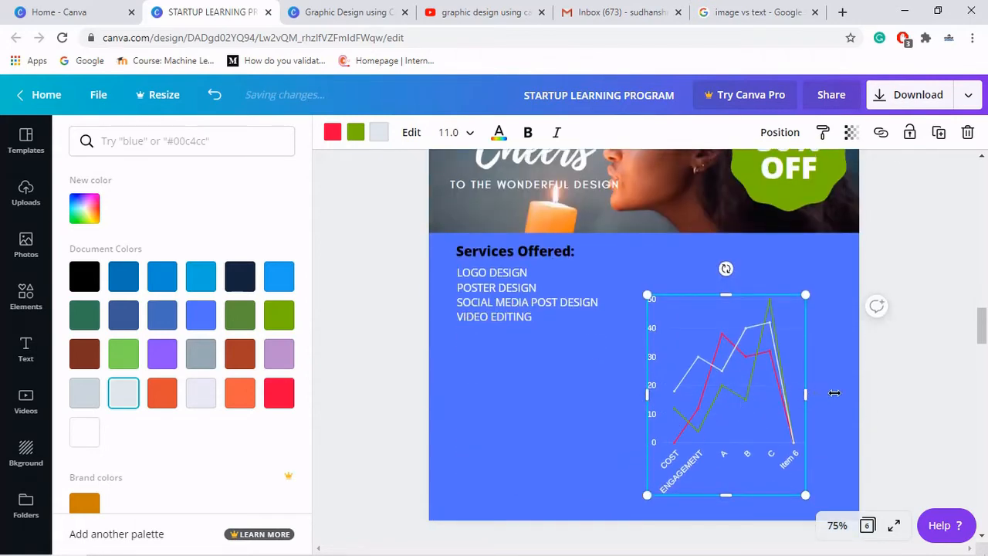
{"action": "left_click_drag", "start_coordinate": [835, 393], "coordinate": [877, 393]}
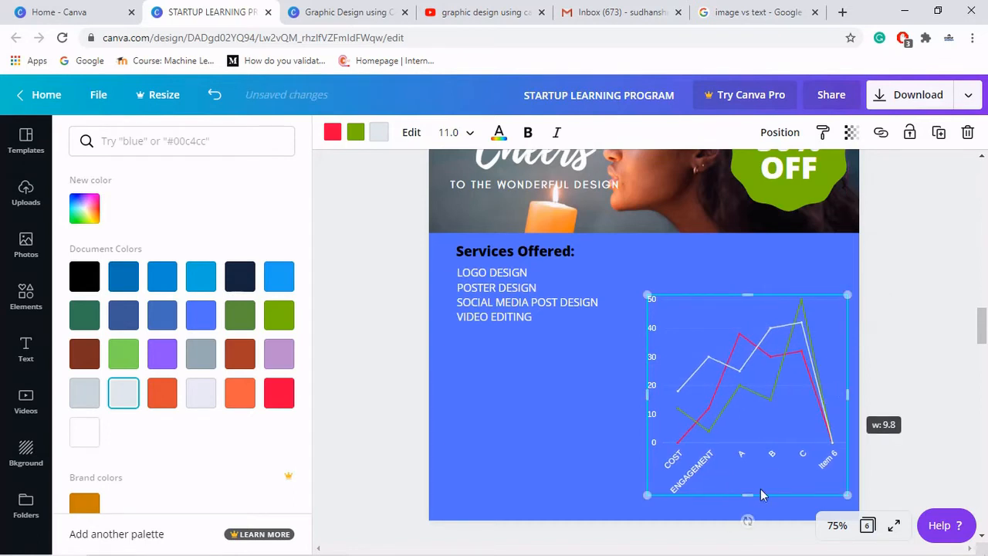
{"action": "left_click_drag", "start_coordinate": [747, 495], "coordinate": [752, 419]}
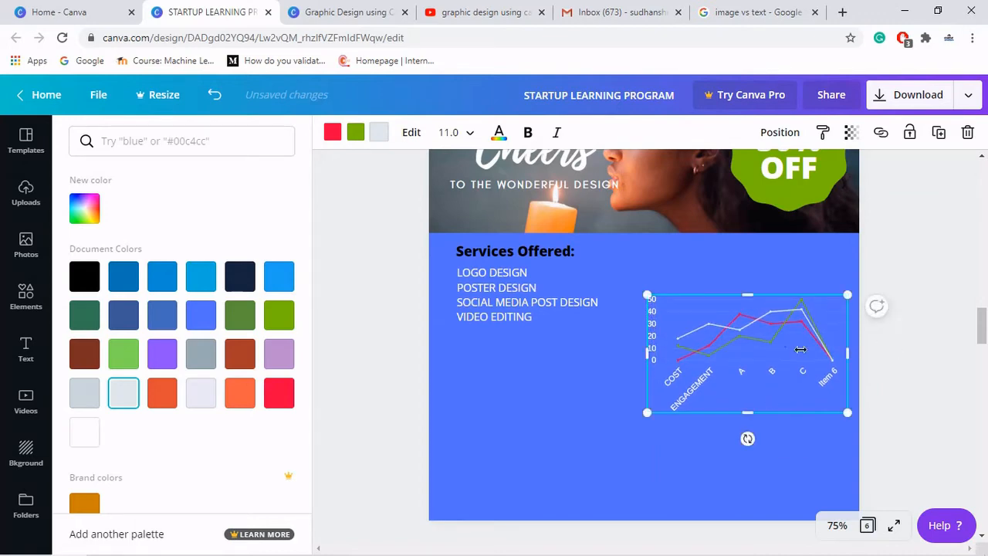
{"action": "left_click_drag", "start_coordinate": [781, 342], "coordinate": [782, 288]}
{"action": "left_click_drag", "start_coordinate": [833, 310], "coordinate": [833, 310]}
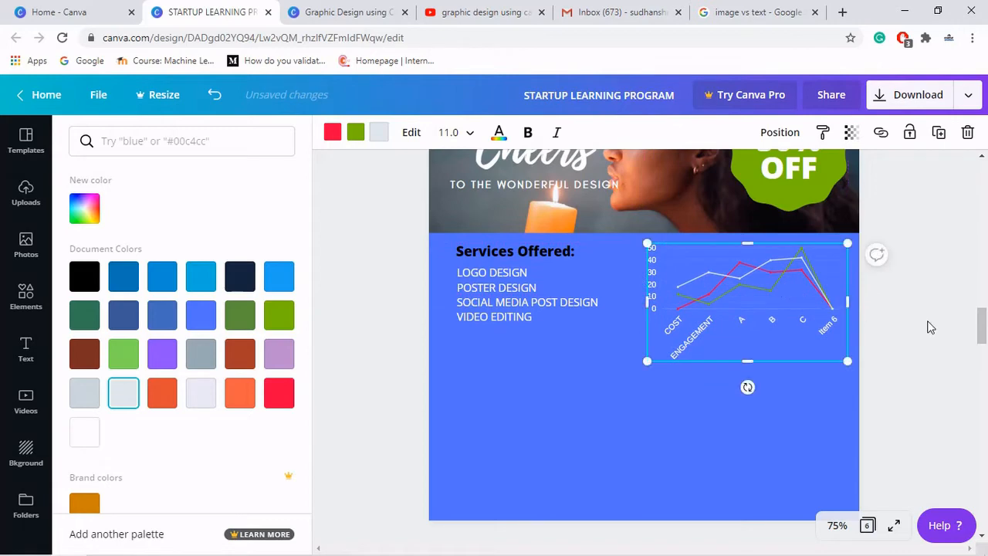
{"action": "left_click", "coordinate": [925, 328]}
- Group the "Services Offered:" heading with the services list
{"action": "left_click", "coordinate": [544, 306]}
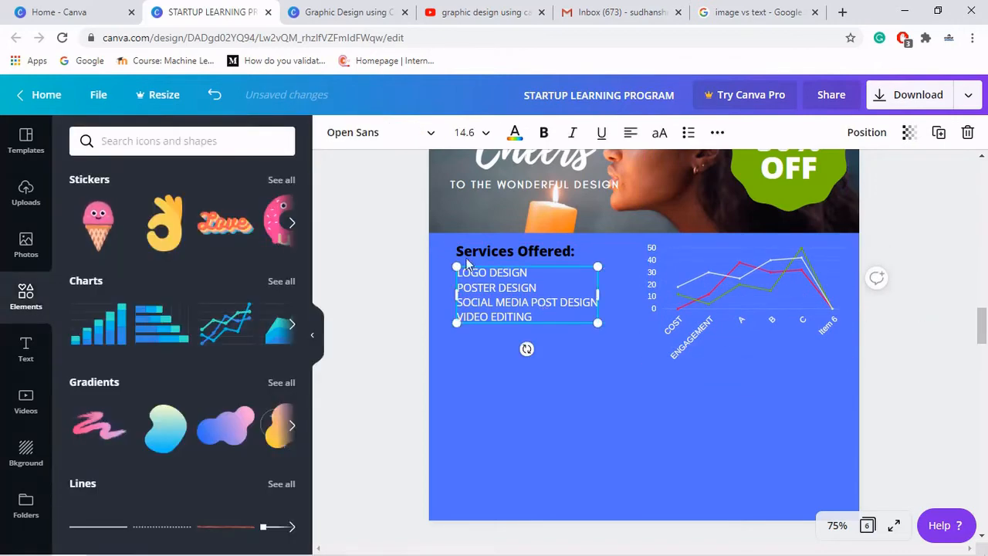
{"action": "left_click", "coordinate": [444, 247]}
{"action": "left_click", "coordinate": [592, 354]}
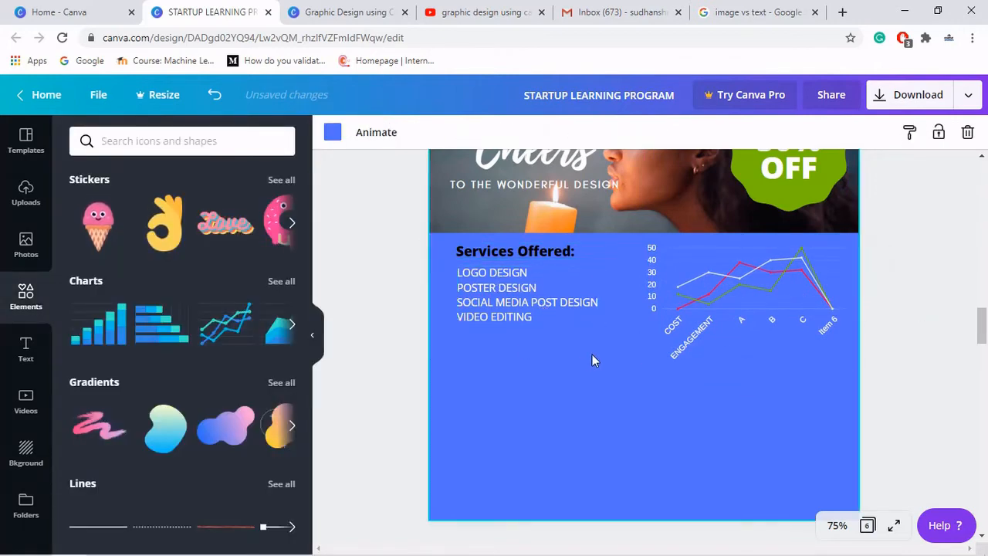
{"action": "left_click_drag", "start_coordinate": [494, 272], "coordinate": [478, 252]}
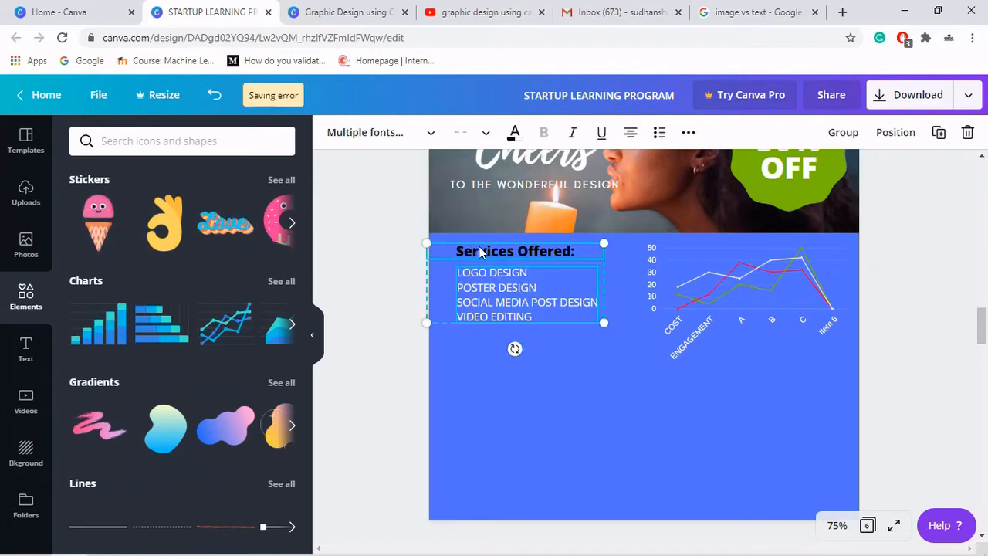
{"action": "left_click", "coordinate": [845, 135]}
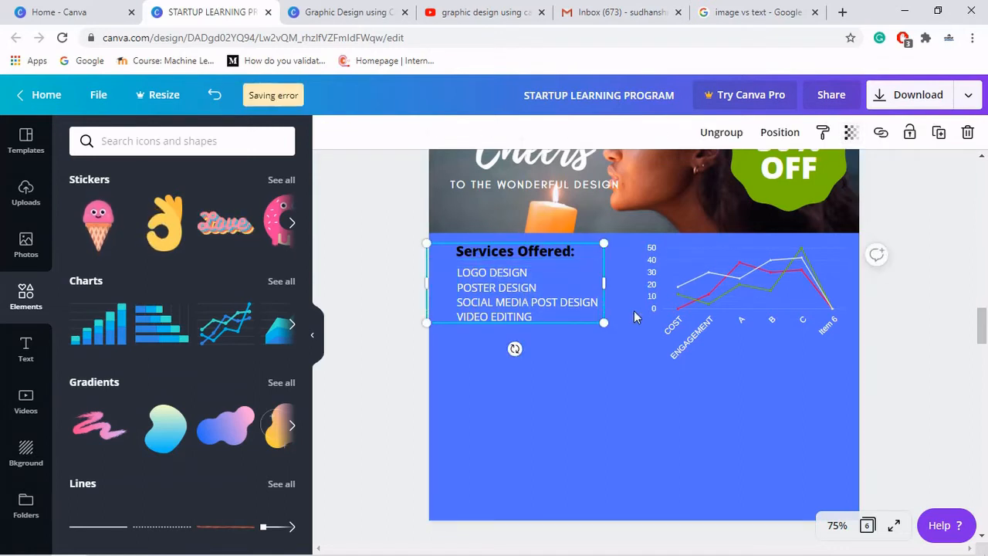
- Enlarge the grouped services heading and list slightly
{"action": "left_click_drag", "start_coordinate": [607, 326], "coordinate": [625, 356]}
{"action": "left_click_drag", "start_coordinate": [540, 349], "coordinate": [539, 347]}
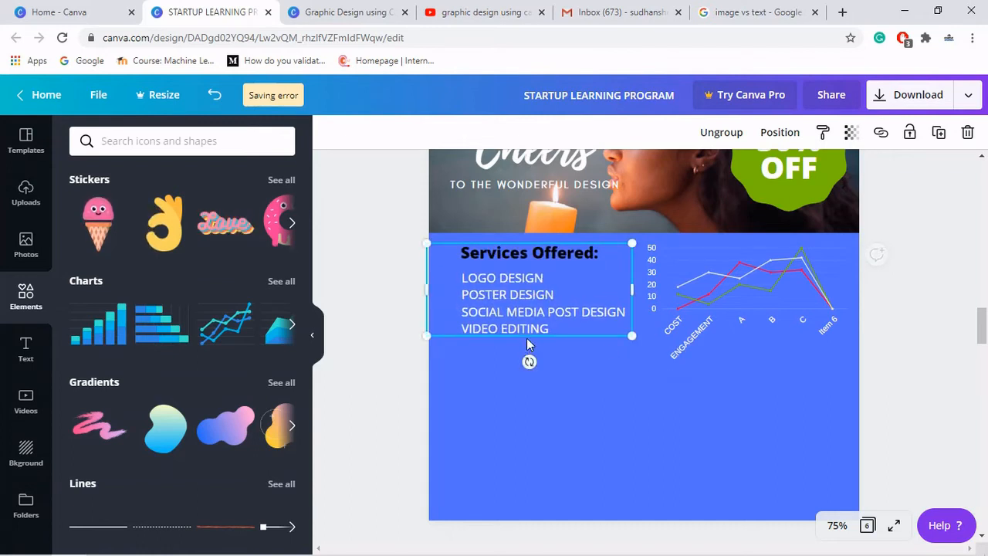
{"action": "left_click", "coordinate": [508, 426]}
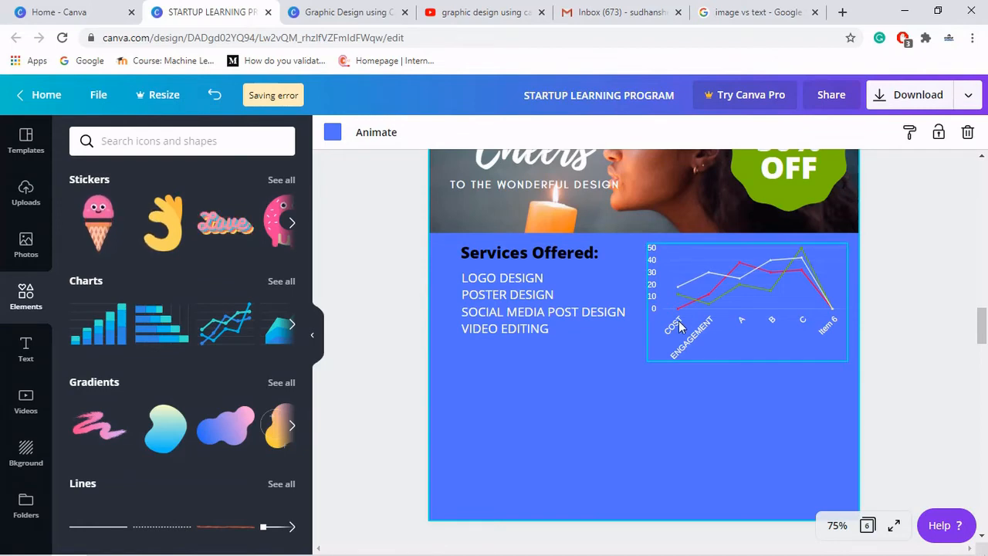
- Scroll through the original poster to compare it with the new page
{"action": "scroll", "coordinate": [668, 373], "scroll_direction": "up", "scroll_amount": 3}
{"action": "scroll", "coordinate": [669, 371], "scroll_direction": "up", "scroll_amount": 5}
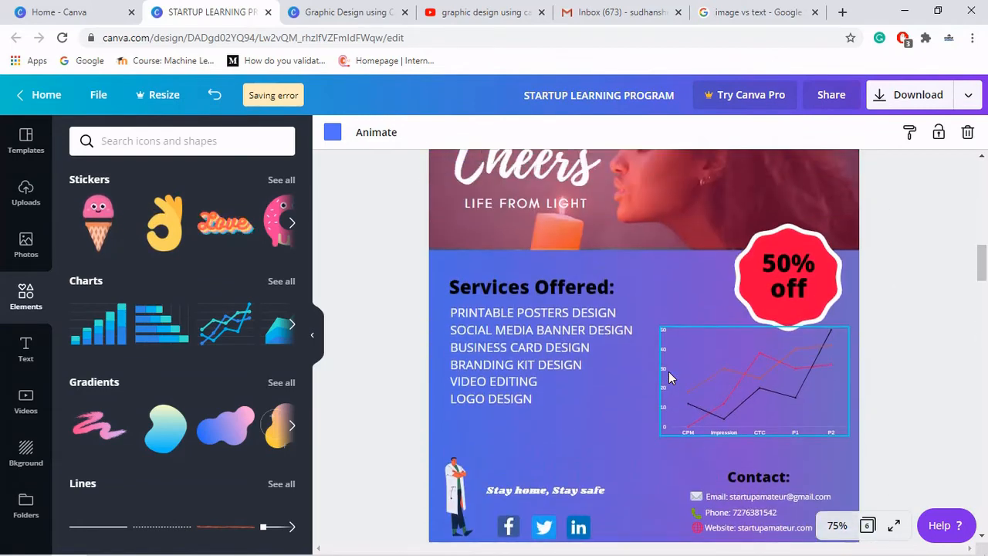
{"action": "scroll", "coordinate": [738, 425], "scroll_direction": "down", "scroll_amount": 4}
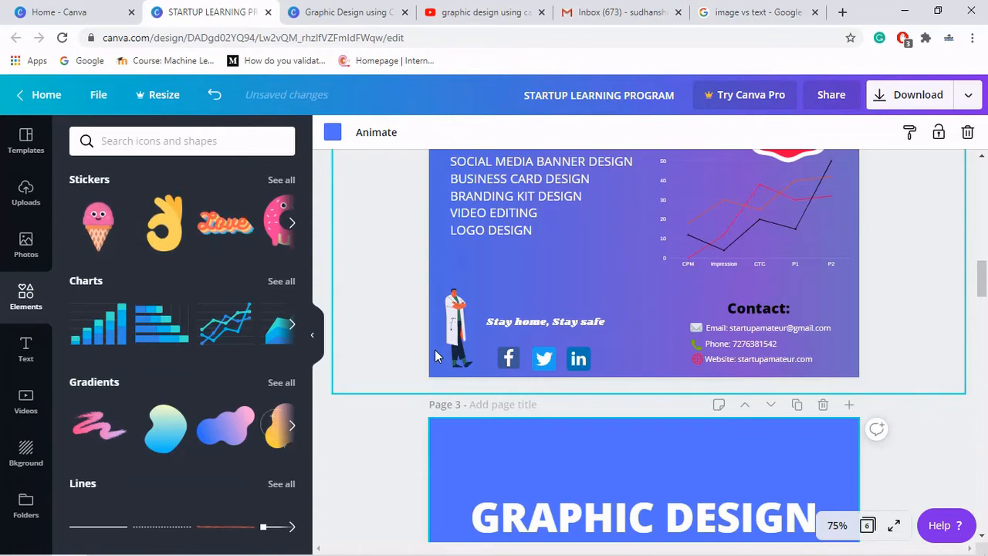
{"action": "scroll", "coordinate": [435, 350], "scroll_direction": "down", "scroll_amount": 2}
{"action": "scroll", "coordinate": [435, 355], "scroll_direction": "down", "scroll_amount": 1}
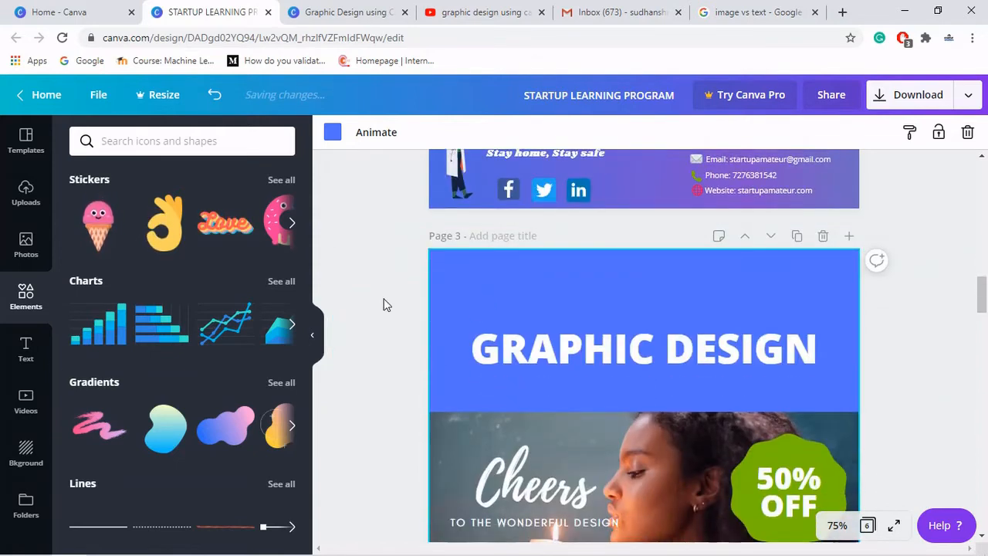
- Apply the colourful abstract paint texture as the new page's background
{"action": "left_click", "coordinate": [26, 451]}
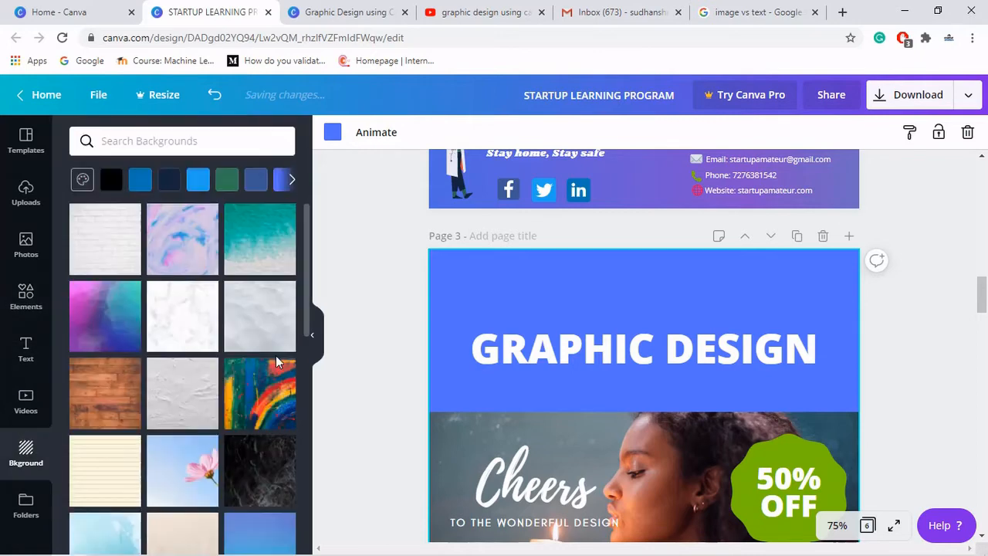
{"action": "left_click", "coordinate": [257, 402]}
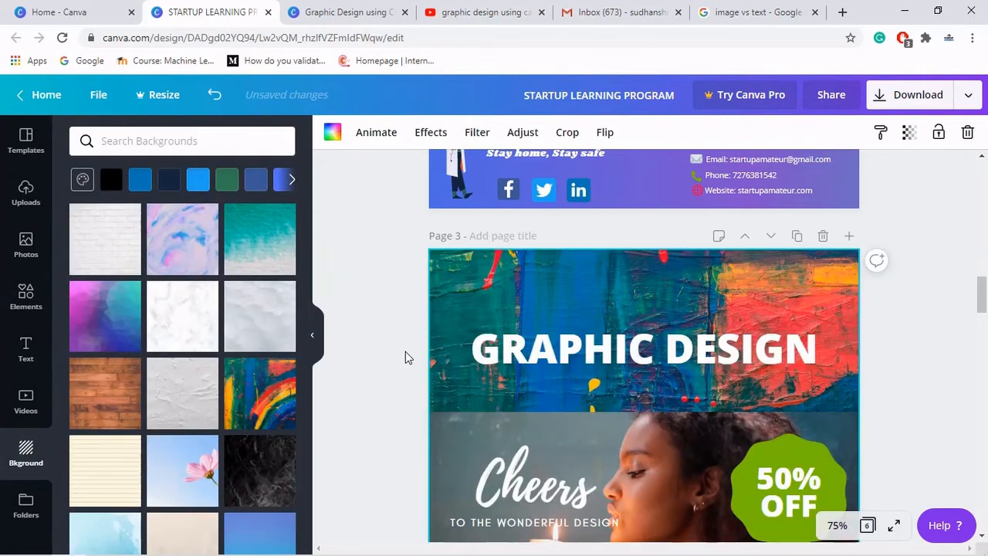
- Preview the new page in full-screen presentation mode
{"action": "scroll", "coordinate": [405, 351], "scroll_direction": "down", "scroll_amount": 3}
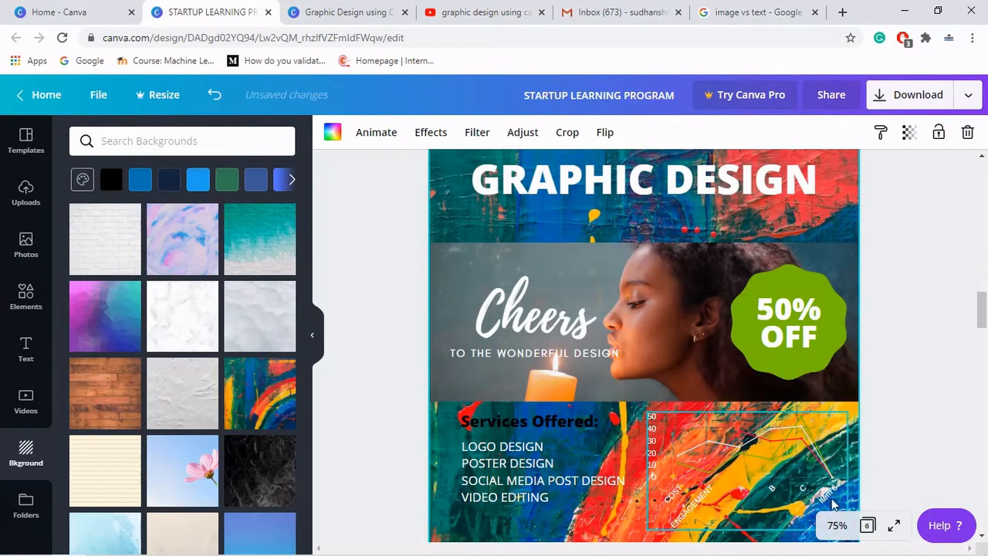
{"action": "left_click", "coordinate": [893, 526]}
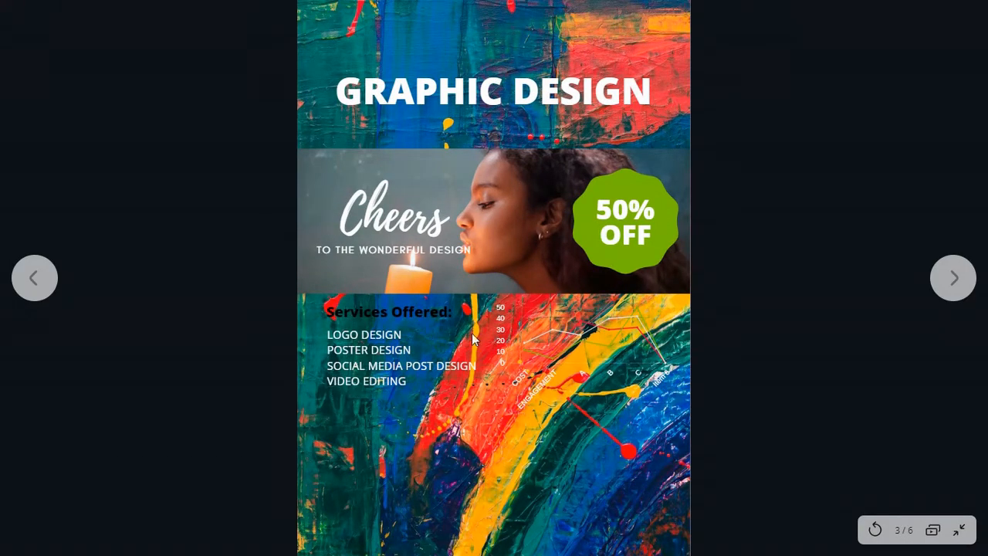
{"action": "key", "text": "Escape"}
{"action": "key", "text": "Escape"}
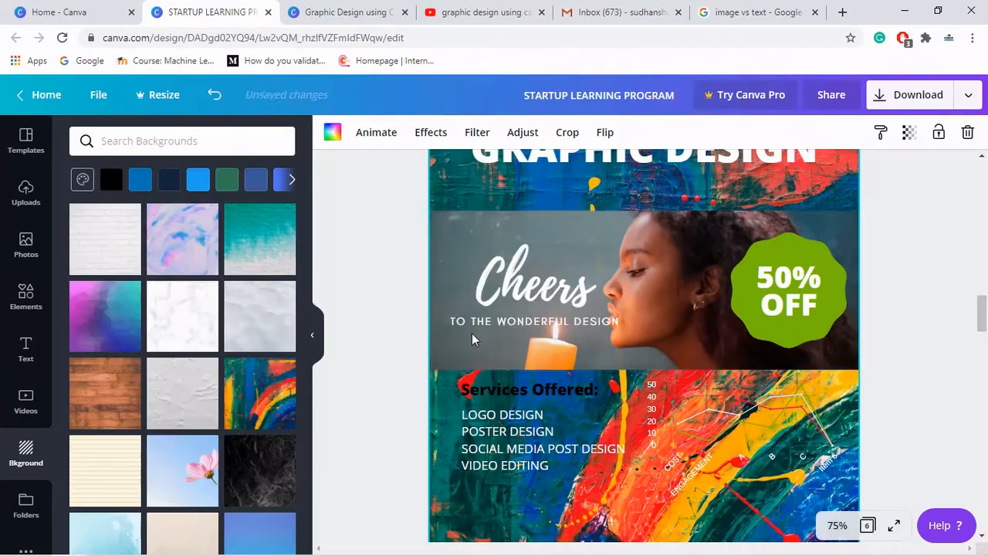
- Add a square shape over the chart area and resize it into a rectangle about 7.7 tall
{"action": "scroll", "coordinate": [631, 388], "scroll_direction": "down", "scroll_amount": 3}
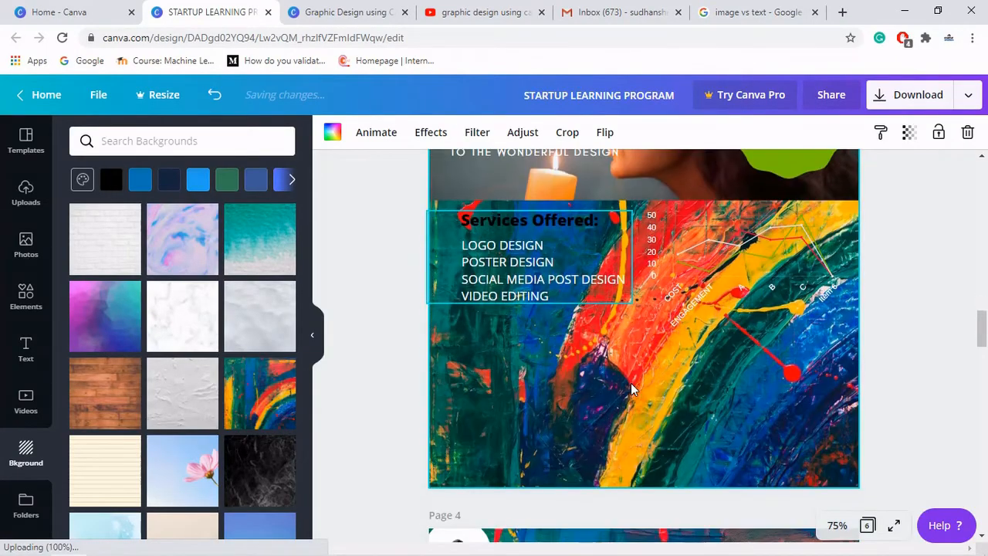
{"action": "left_click", "coordinate": [741, 234]}
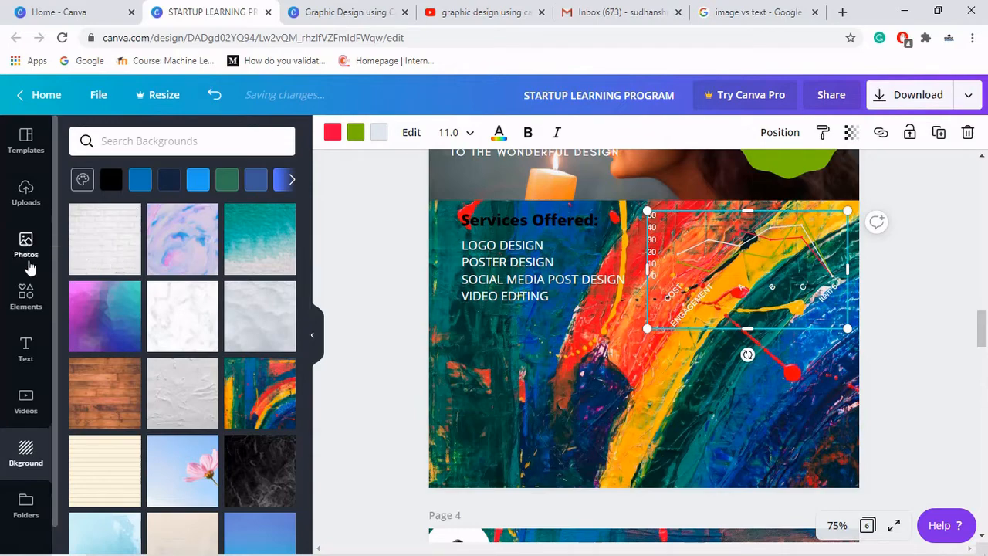
{"action": "left_click", "coordinate": [24, 303]}
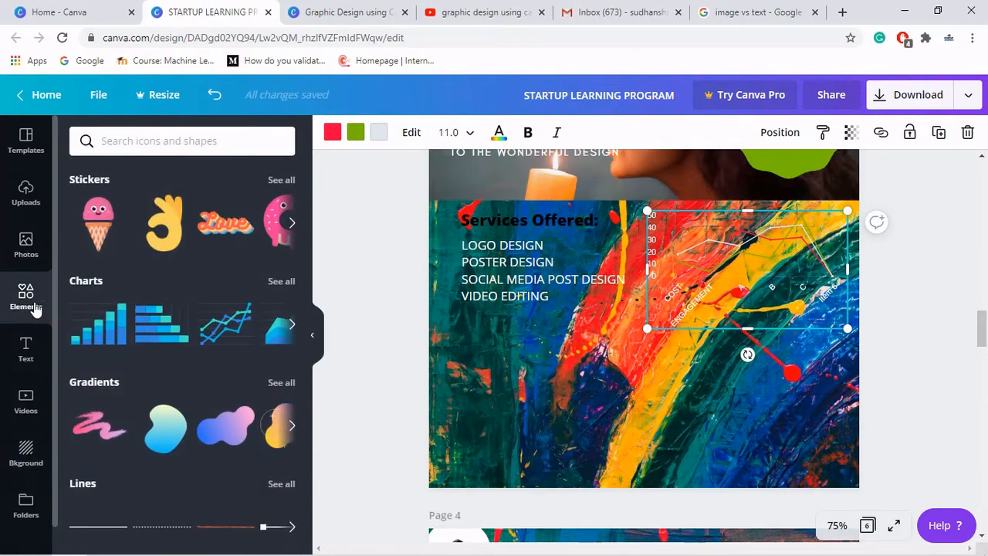
{"action": "scroll", "coordinate": [127, 347], "scroll_direction": "up", "scroll_amount": 3}
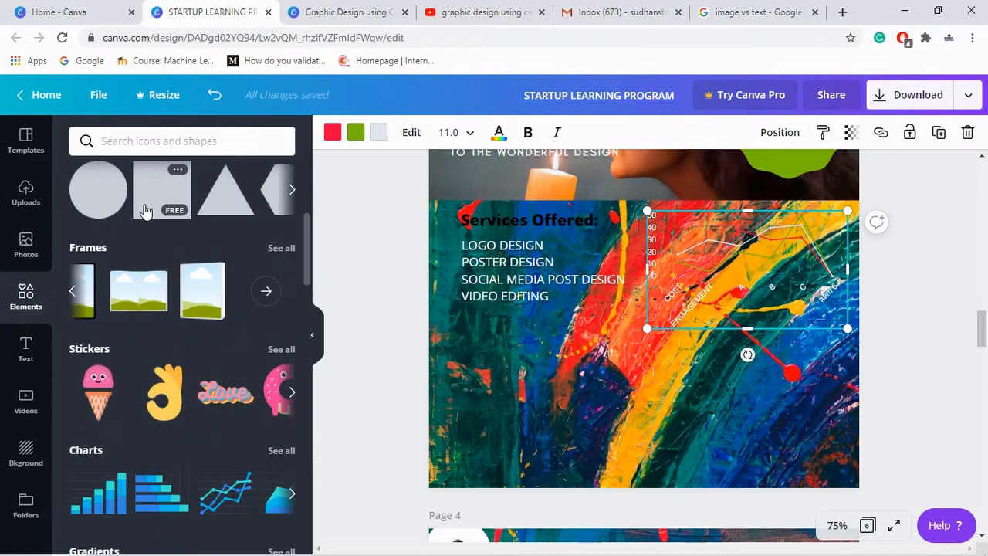
{"action": "left_click", "coordinate": [145, 210]}
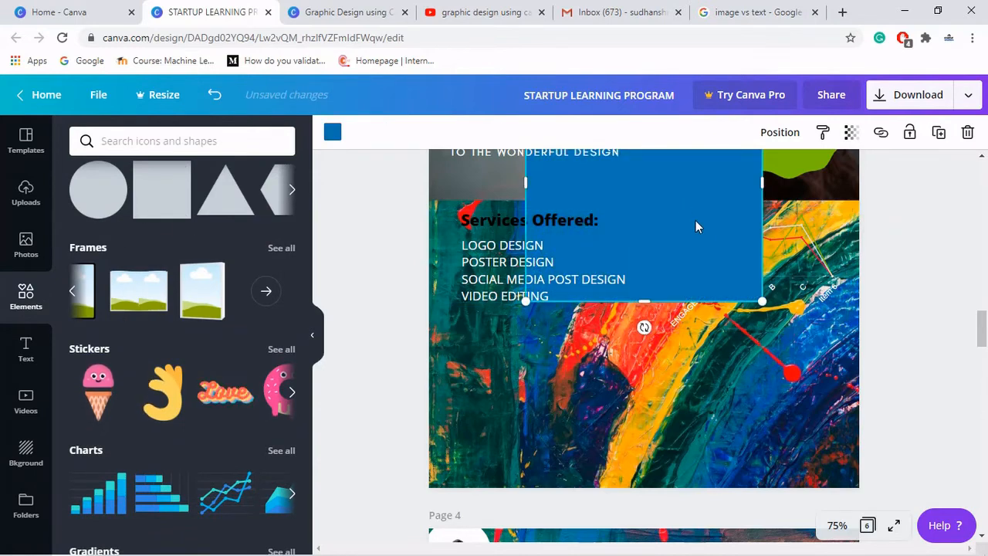
{"action": "left_click_drag", "start_coordinate": [695, 221], "coordinate": [775, 337]}
{"action": "left_click_drag", "start_coordinate": [736, 437], "coordinate": [728, 359]}
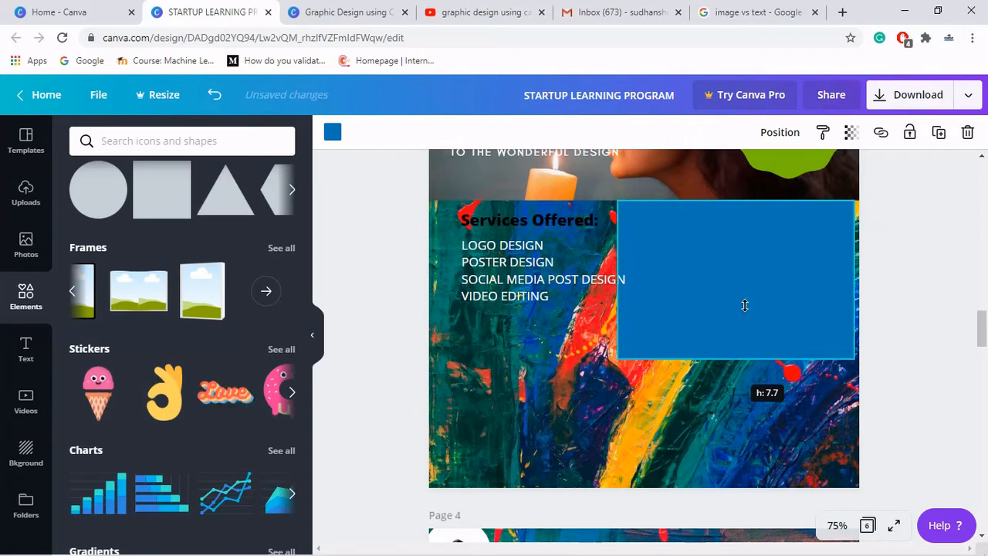
{"action": "left_click_drag", "start_coordinate": [743, 305], "coordinate": [739, 296]}
- Send the rectangle backward so the chart sits on top of it
{"action": "left_click", "coordinate": [781, 134]}
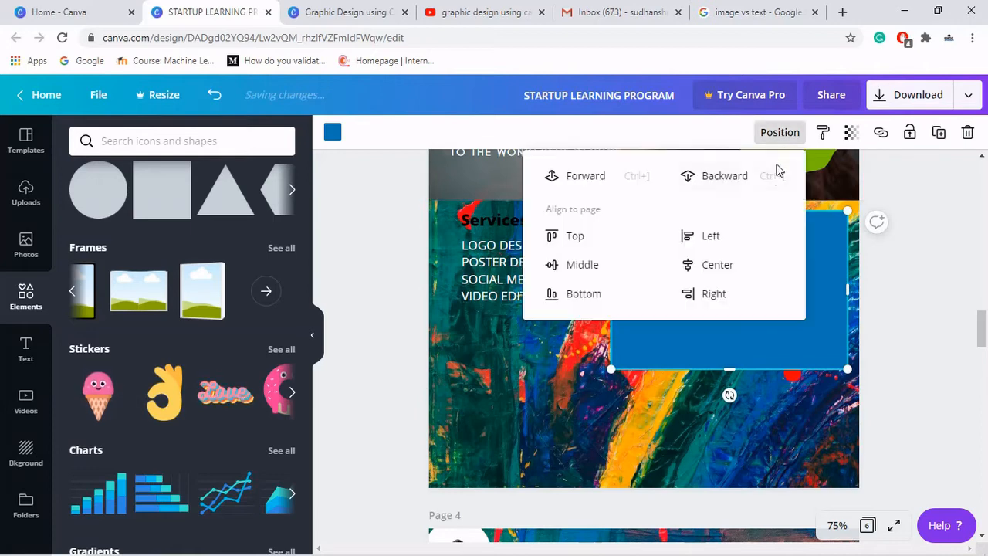
{"action": "left_click", "coordinate": [753, 178]}
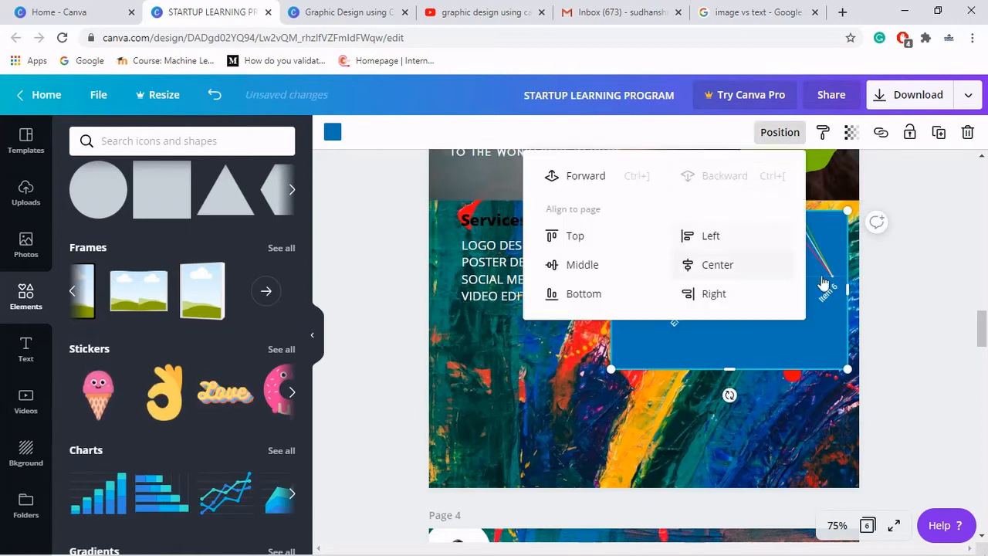
{"action": "left_click", "coordinate": [942, 286]}
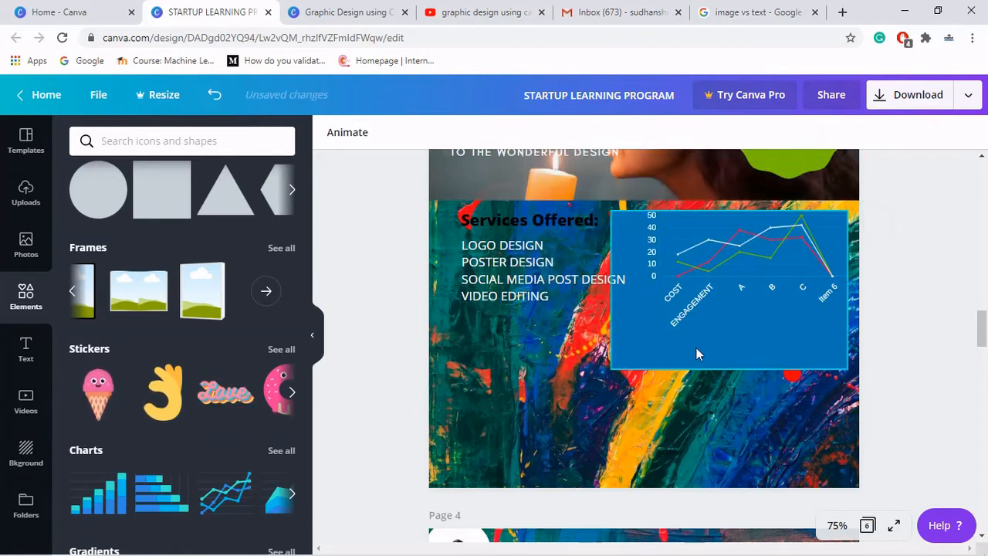
- Move and resize the rectangle to fit snugly behind the chart
{"action": "left_click_drag", "start_coordinate": [653, 360], "coordinate": [660, 346]}
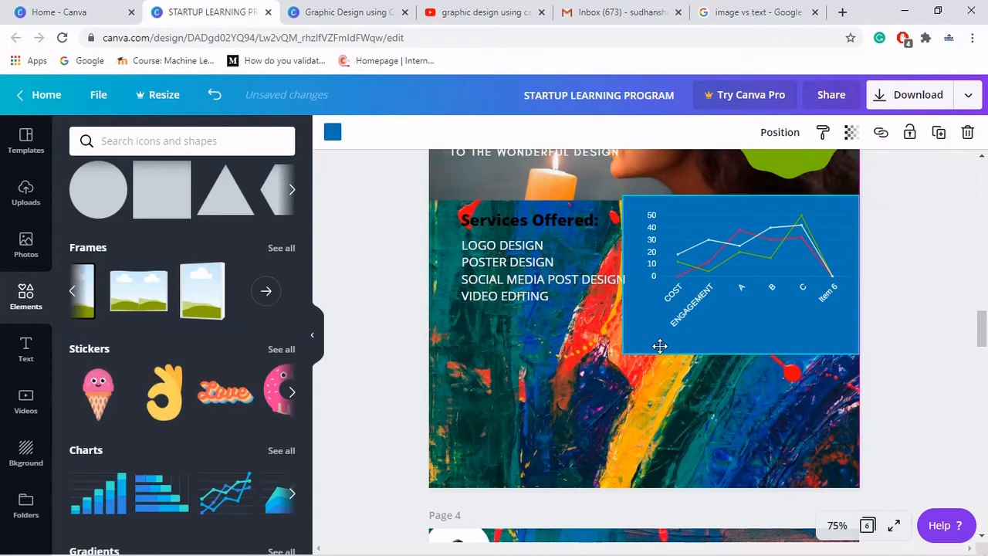
{"action": "left_click_drag", "start_coordinate": [745, 196], "coordinate": [744, 207]}
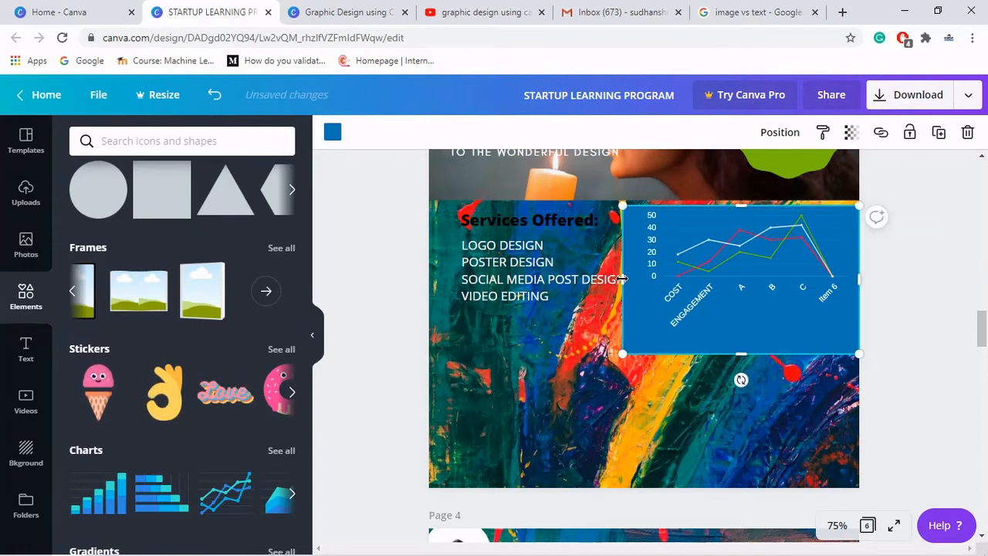
{"action": "left_click_drag", "start_coordinate": [629, 276], "coordinate": [638, 276]}
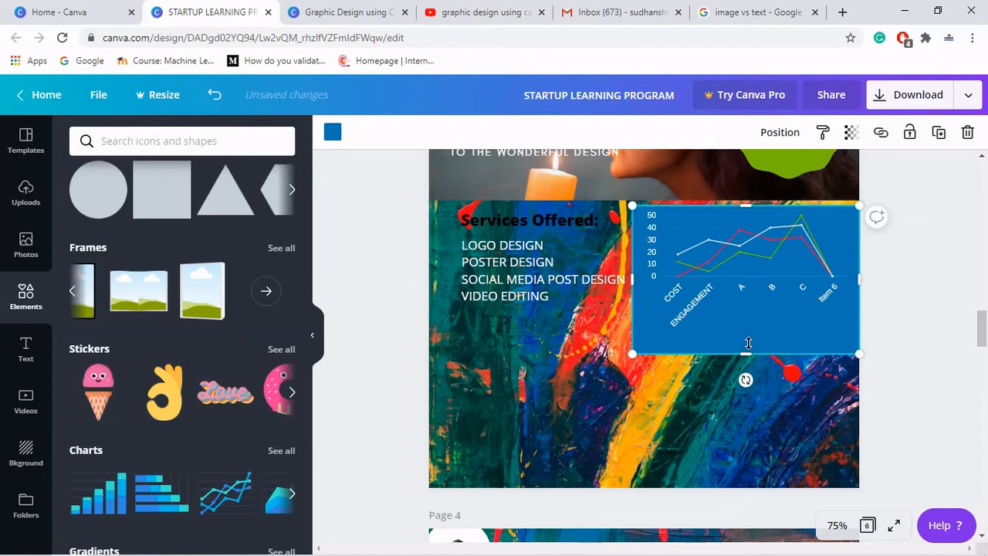
{"action": "left_click_drag", "start_coordinate": [748, 342], "coordinate": [748, 335]}
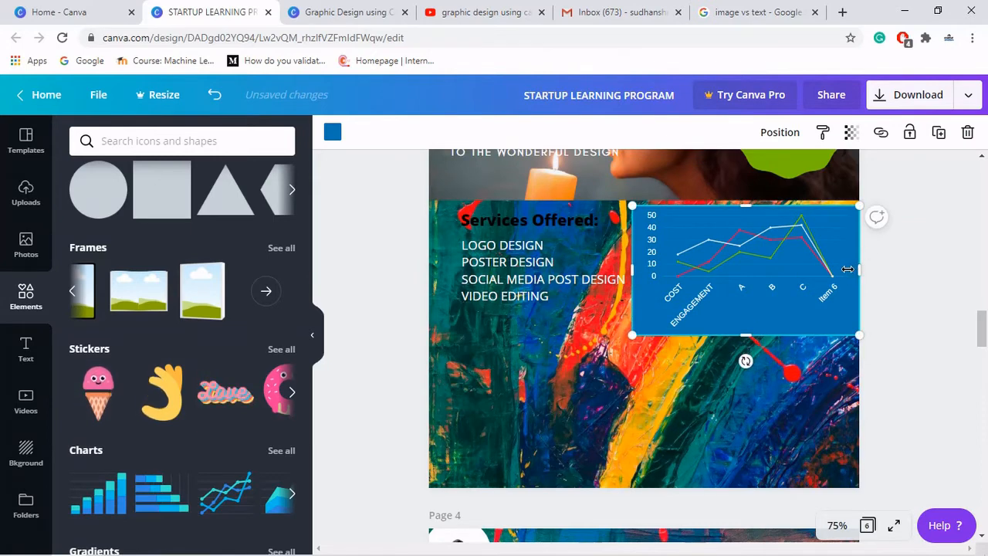
{"action": "left_click_drag", "start_coordinate": [851, 269], "coordinate": [832, 267]}
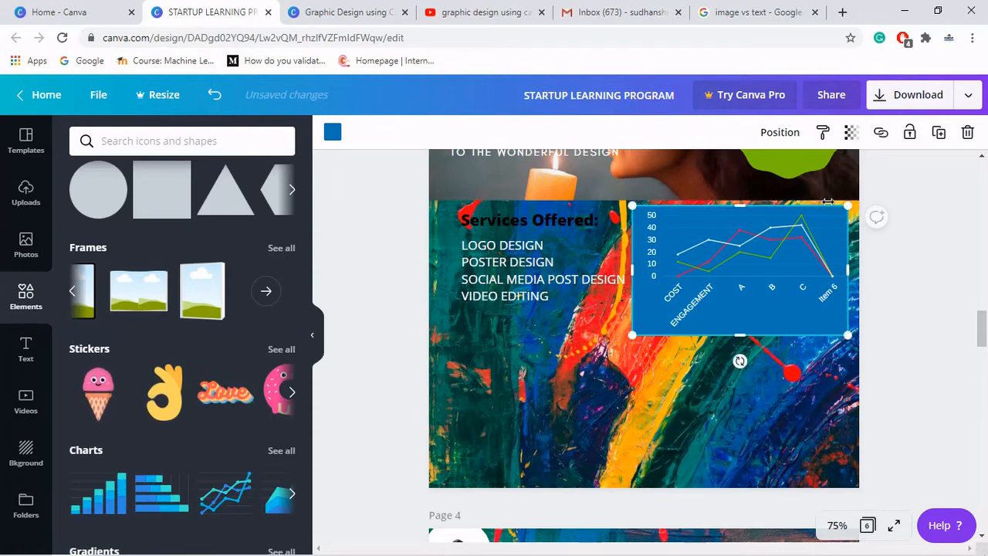
- Set the rectangle's transparency to 75 and change its colour to black
{"action": "left_click", "coordinate": [851, 132]}
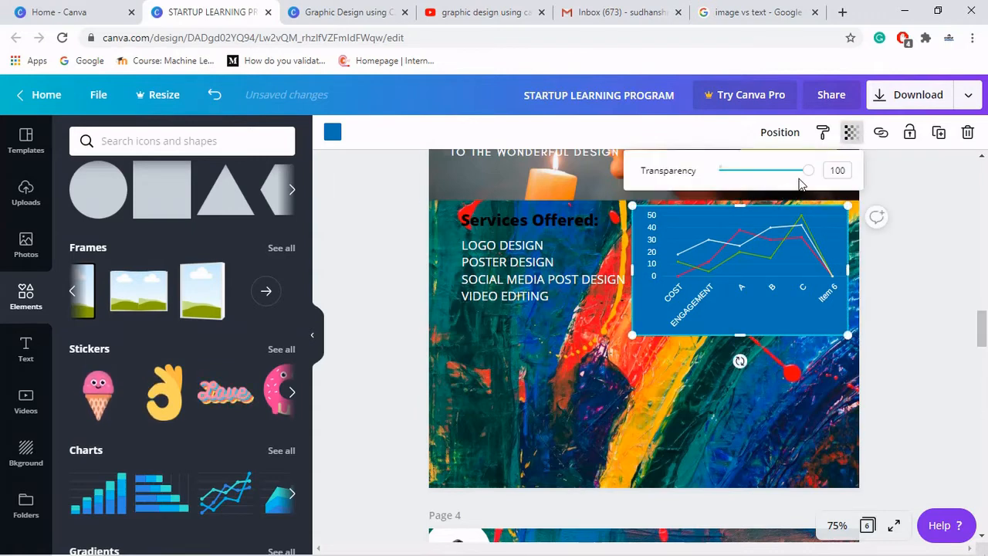
{"action": "left_click_drag", "start_coordinate": [807, 171], "coordinate": [788, 181]}
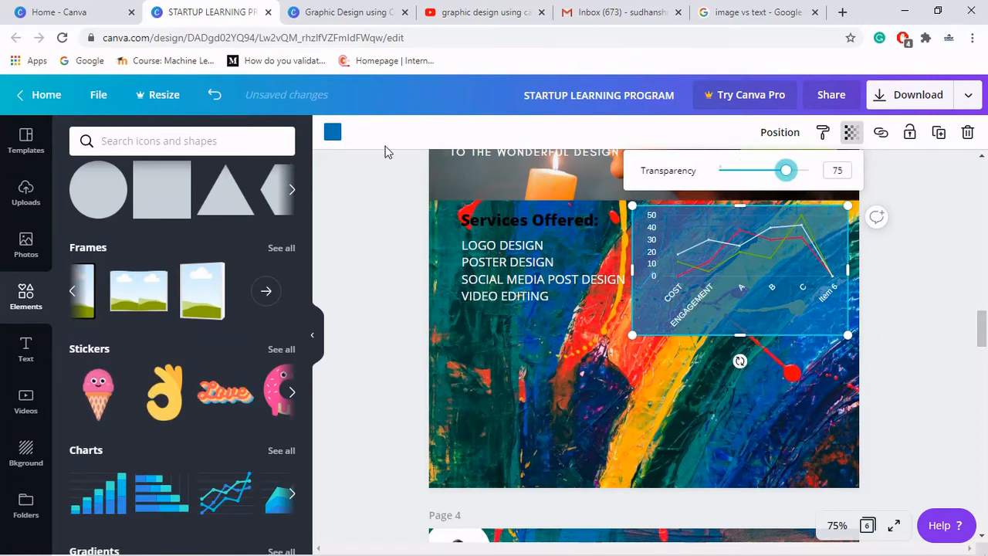
{"action": "left_click", "coordinate": [332, 135]}
{"action": "left_click", "coordinate": [332, 134]}
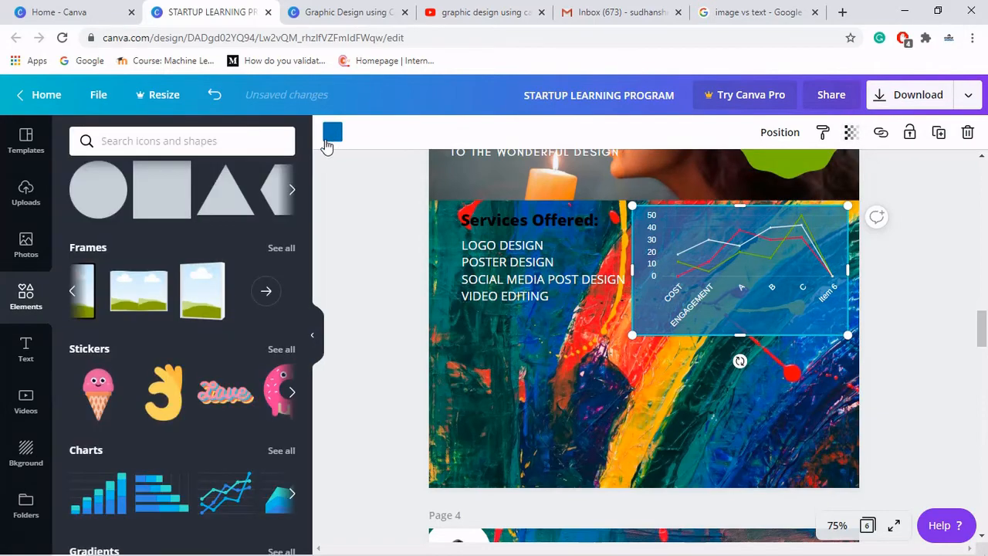
{"action": "left_click", "coordinate": [330, 138]}
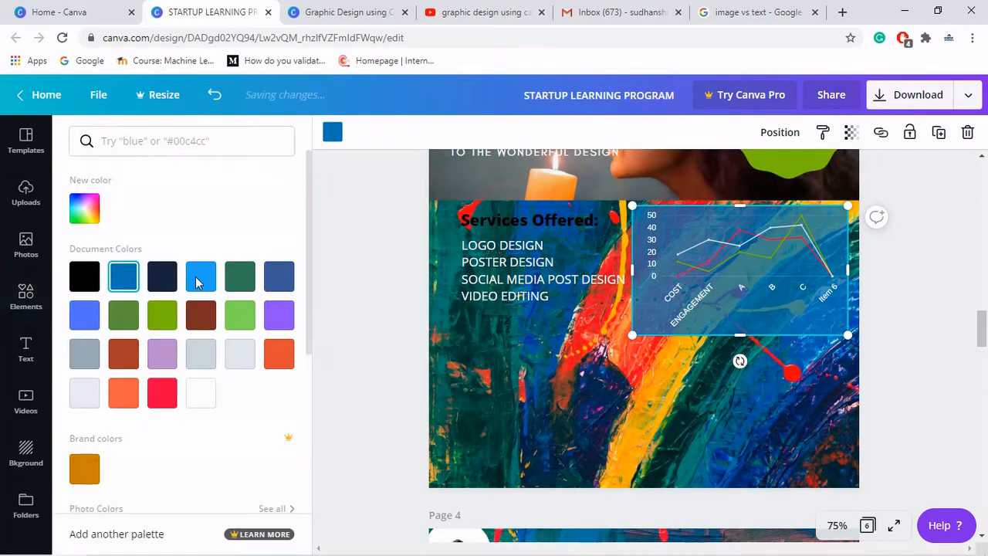
{"action": "left_click", "coordinate": [171, 318]}
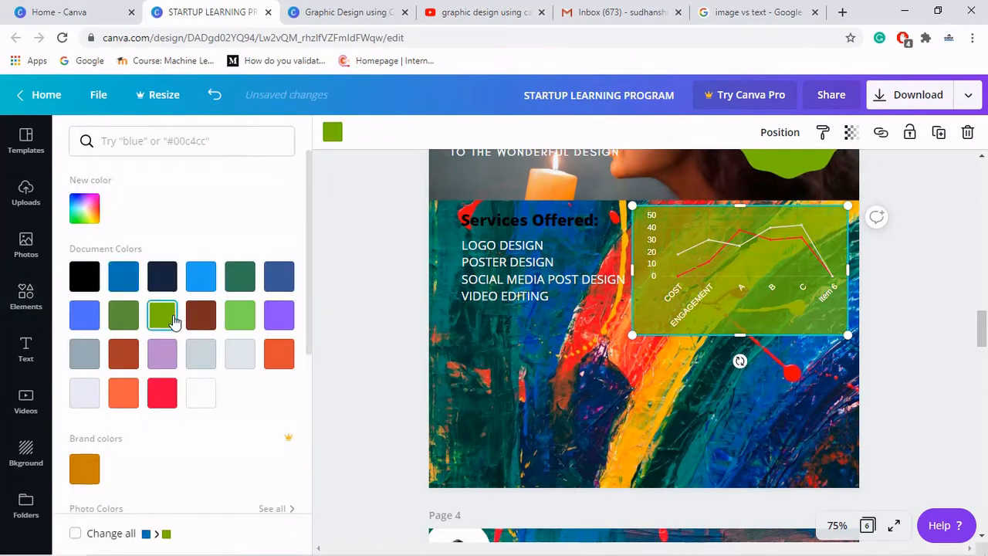
{"action": "left_click", "coordinate": [199, 354]}
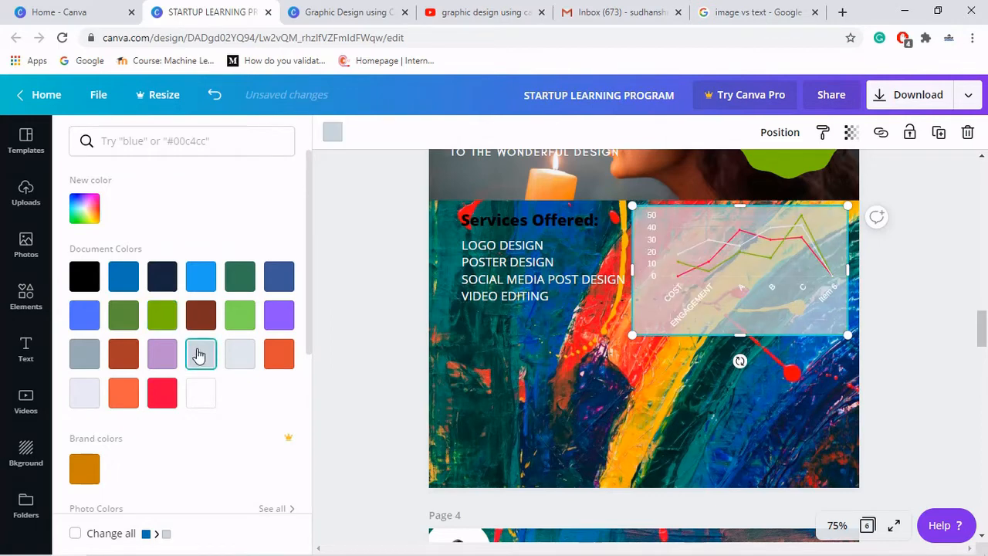
{"action": "left_click", "coordinate": [239, 368]}
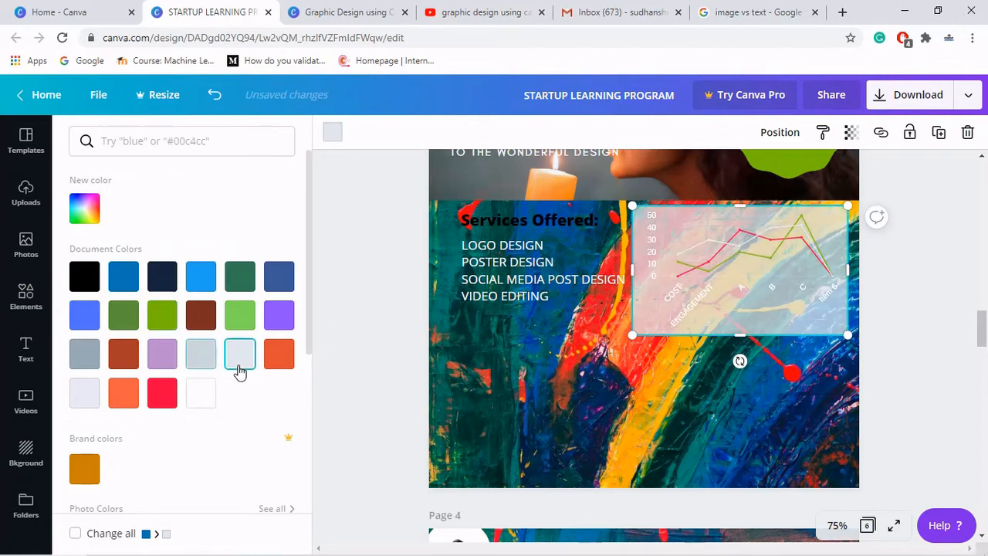
{"action": "left_click", "coordinate": [192, 405]}
{"action": "left_click", "coordinate": [96, 282]}
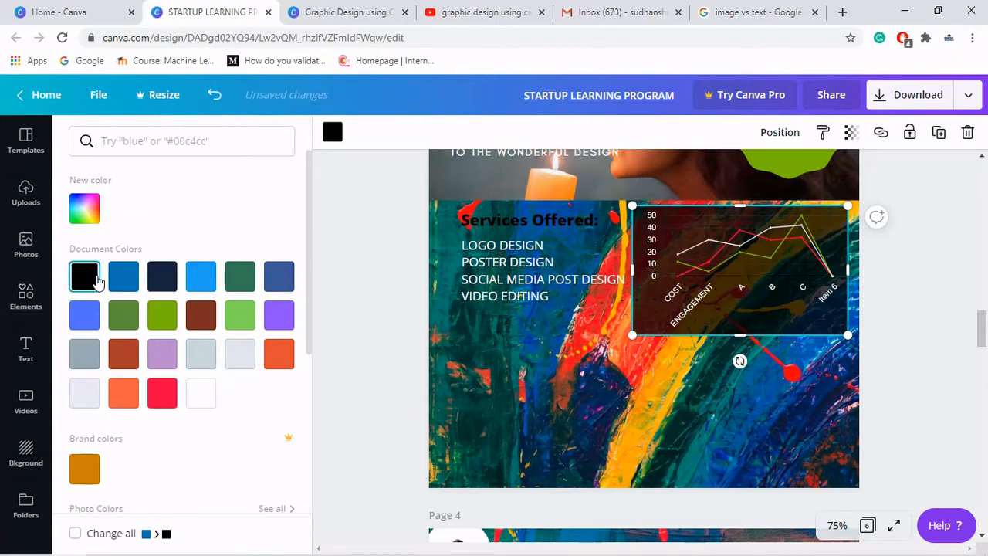
{"action": "left_click", "coordinate": [907, 286]}
{"action": "left_click", "coordinate": [907, 286]}
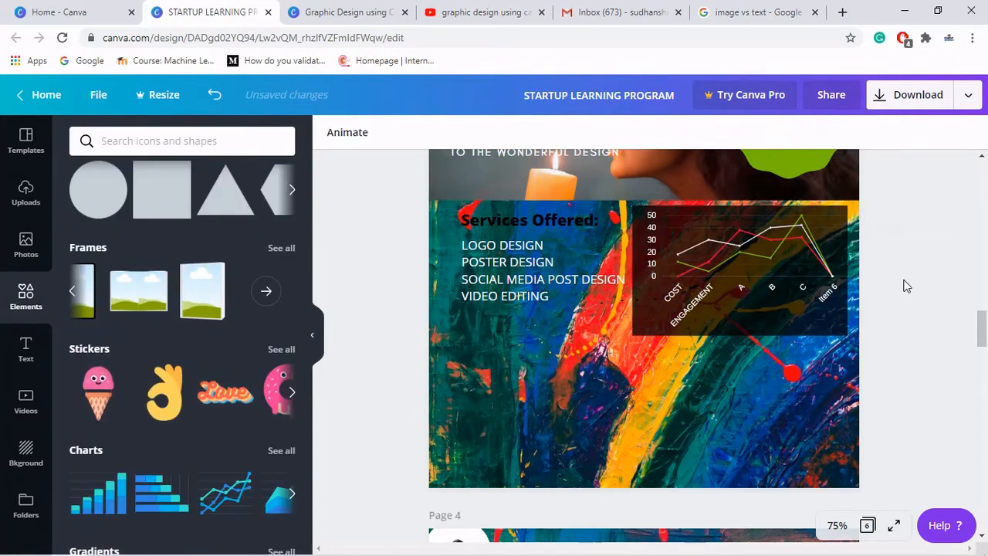
- Nudge the chart's backing rectangle slightly right and up to align with the band's edge
{"action": "left_click", "coordinate": [635, 332]}
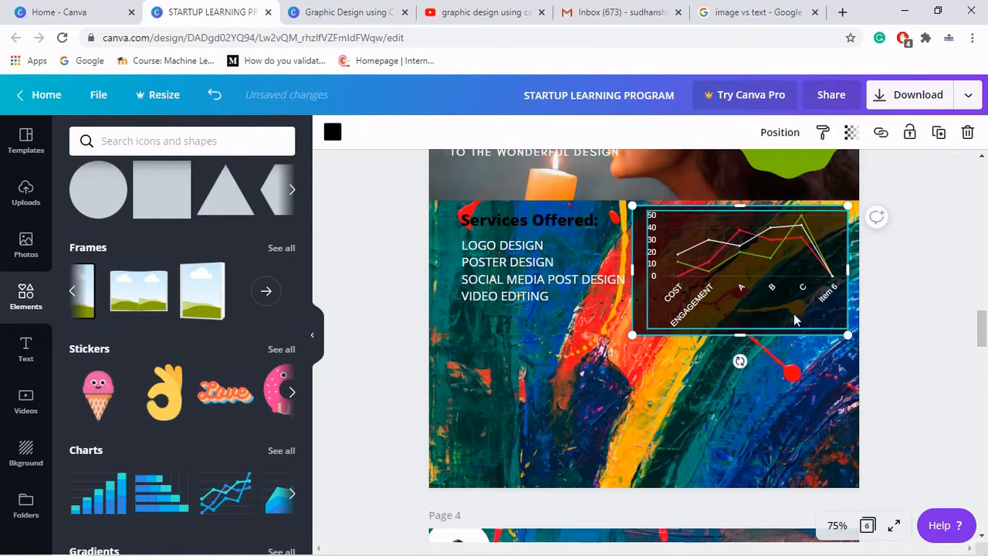
{"action": "key", "text": "Right"}
{"action": "key", "text": "Right"}
{"action": "key", "text": "Right"}
{"action": "key", "text": "Right"}
{"action": "key", "text": "Right"}
{"action": "key", "text": "Right"}
{"action": "key", "text": "Right"}
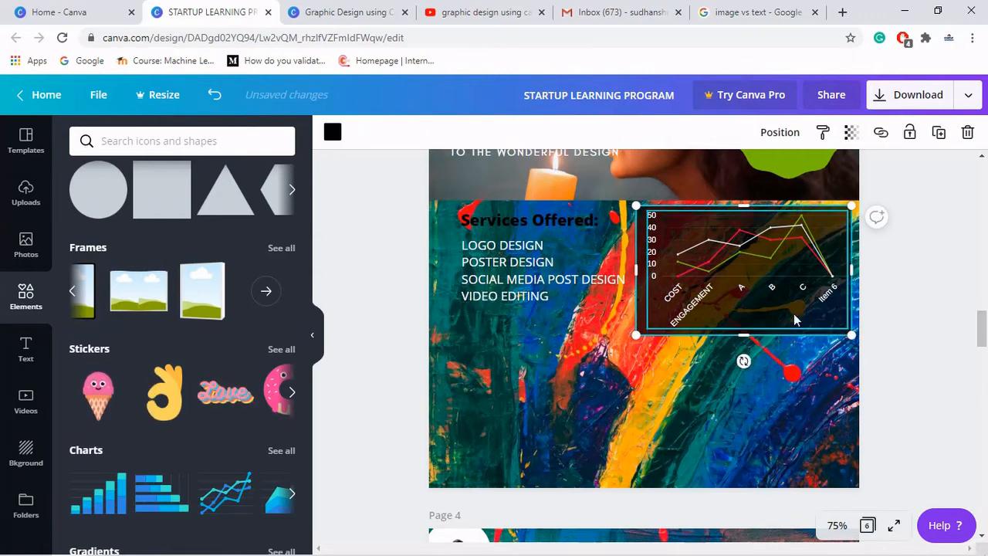
{"action": "key", "text": "Right"}
{"action": "key", "text": "Right"}
{"action": "key", "text": "Right"}
{"action": "key", "text": "Right"}
{"action": "key", "text": "Right"}
{"action": "key", "text": "Right"}
{"action": "key", "text": "Right"}
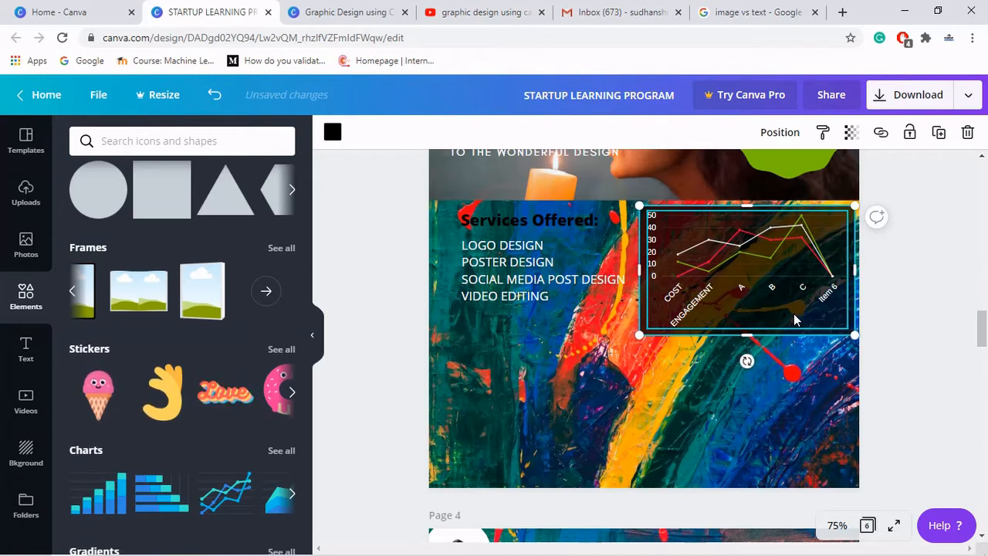
{"action": "key", "text": "Up"}
{"action": "key", "text": "Up"}
{"action": "key", "text": "Up"}
{"action": "key", "text": "Up"}
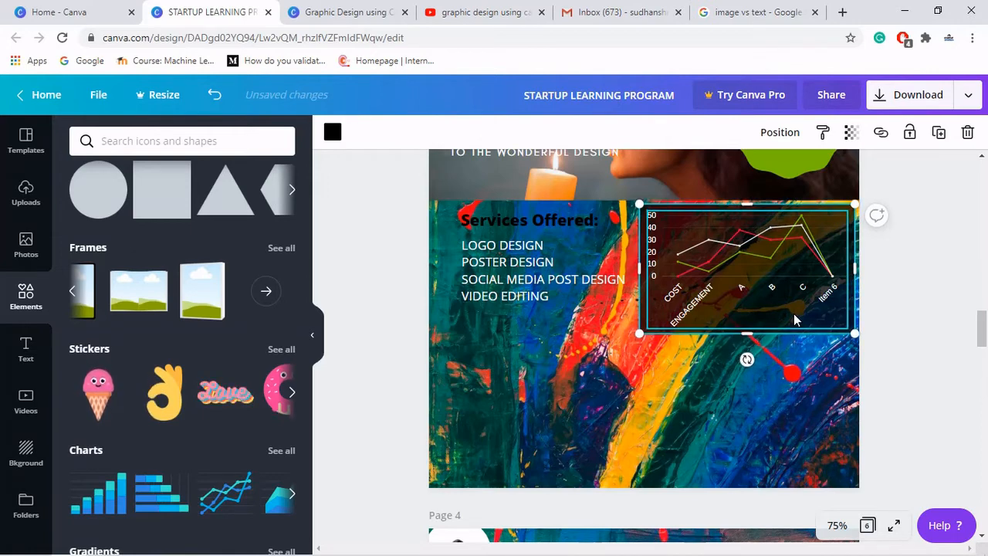
{"action": "left_click", "coordinate": [919, 288]}
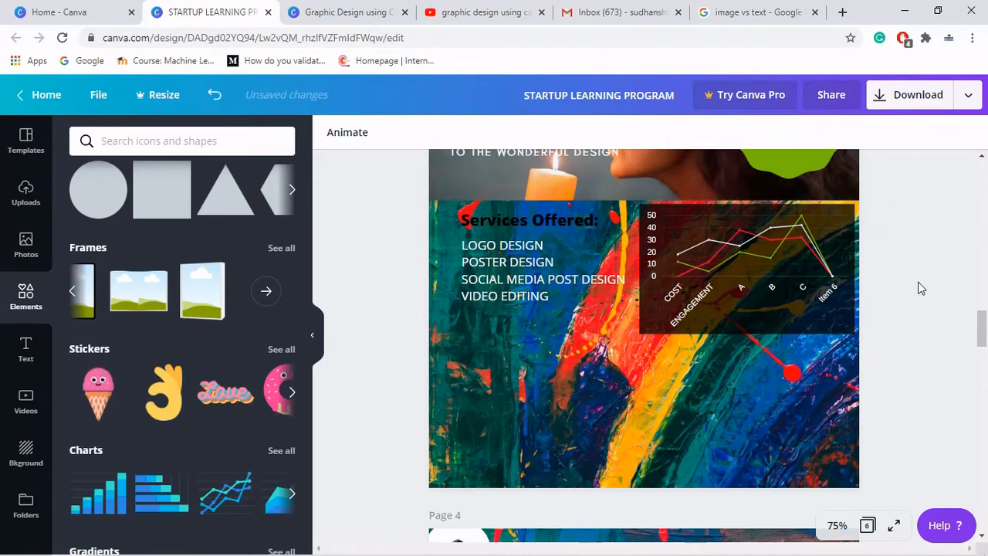
- Scroll up to compare the new page with the original poster
{"action": "scroll", "coordinate": [525, 421], "scroll_direction": "up", "scroll_amount": 3}
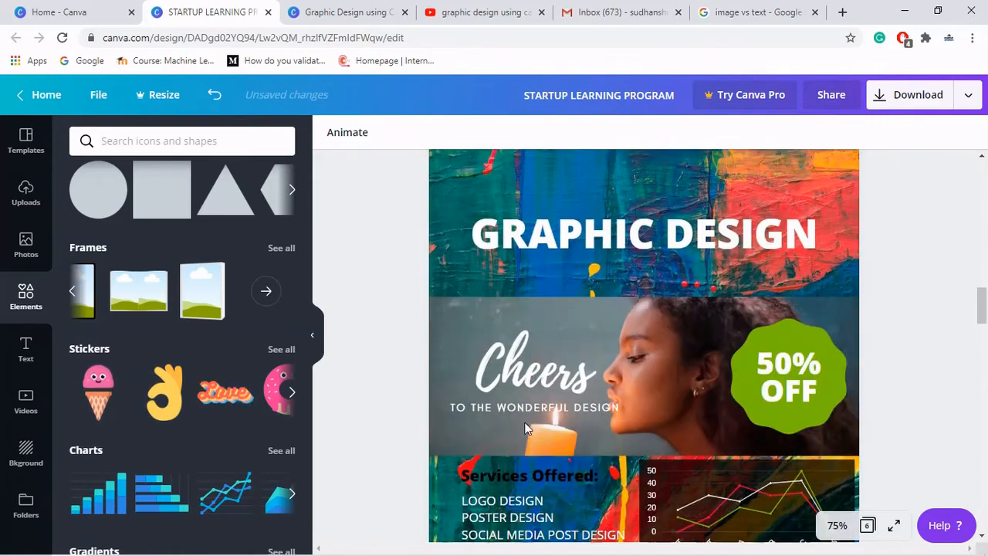
{"action": "scroll", "coordinate": [525, 422], "scroll_direction": "up", "scroll_amount": 5}
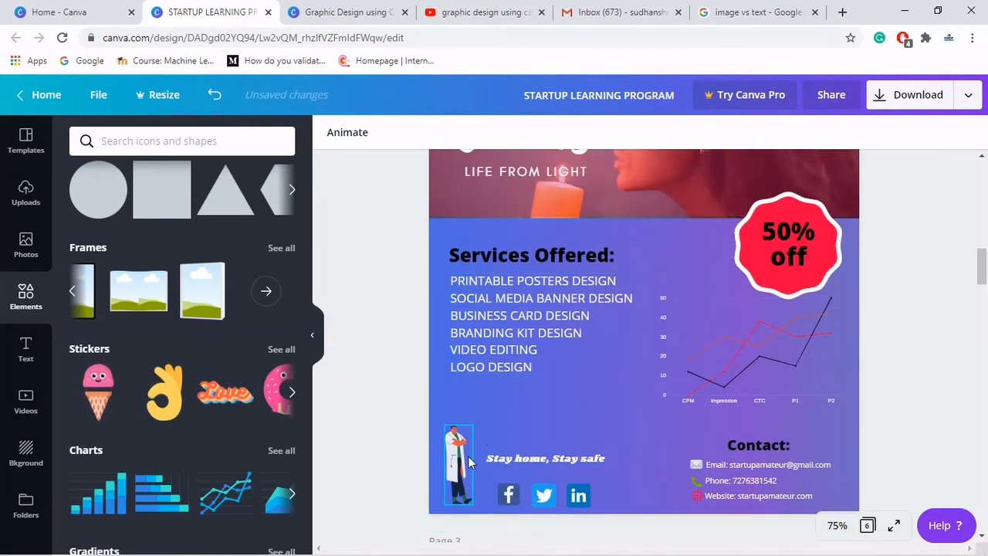
- Add a doctor illustration from the Coronavirus collection and place it at the band's lower-left corner
{"action": "scroll", "coordinate": [409, 407], "scroll_direction": "down", "scroll_amount": 1}
{"action": "scroll", "coordinate": [658, 376], "scroll_direction": "down", "scroll_amount": 1}
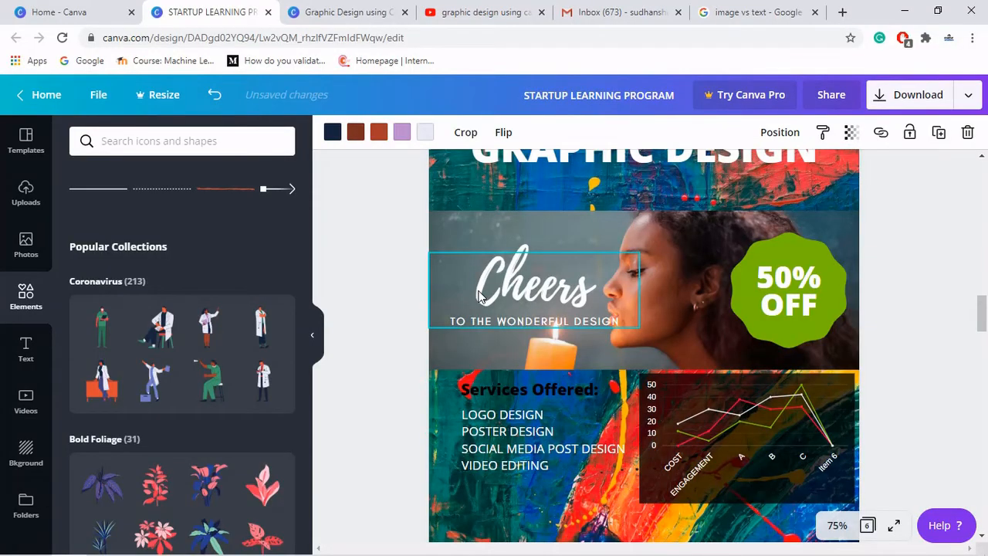
{"action": "scroll", "coordinate": [479, 295], "scroll_direction": "down", "scroll_amount": 2}
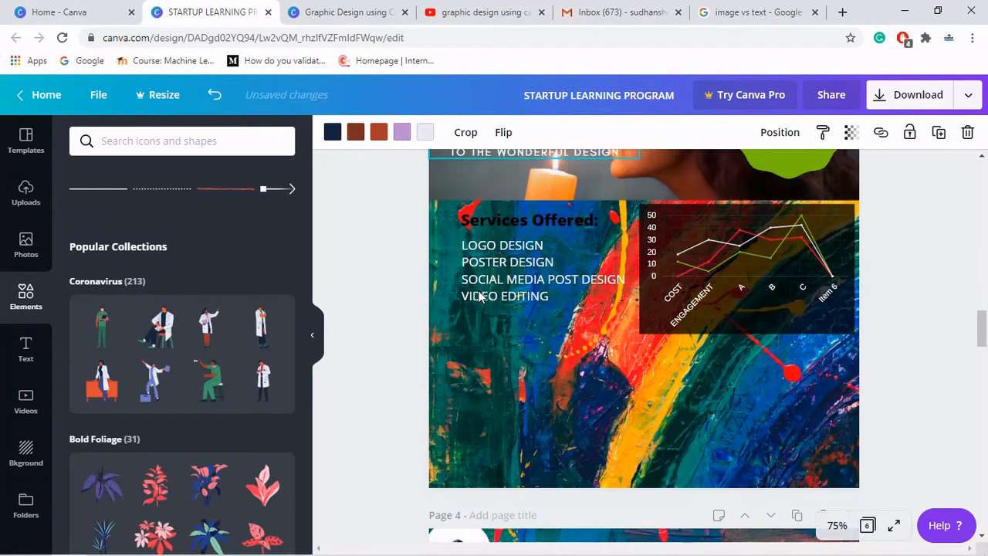
{"action": "left_click", "coordinate": [202, 328]}
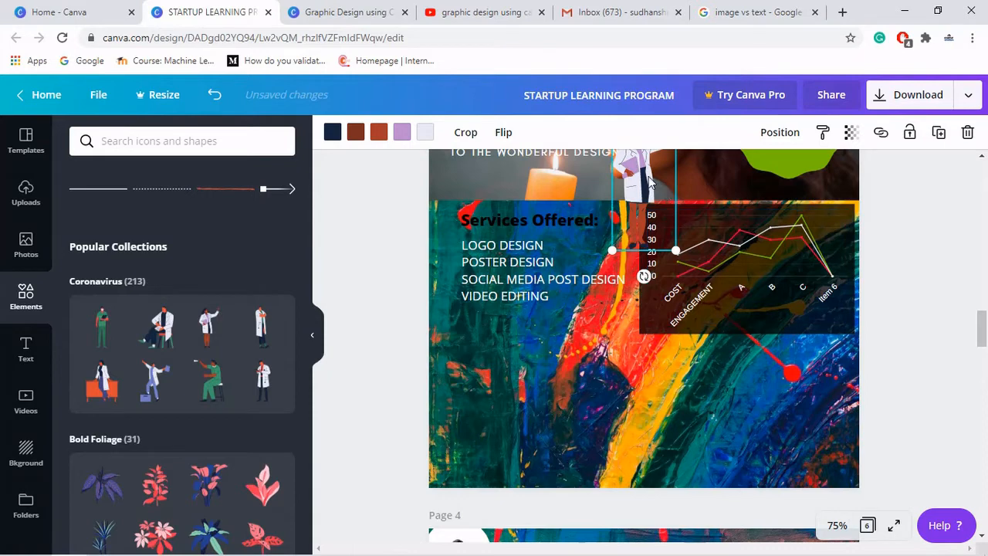
{"action": "left_click_drag", "start_coordinate": [610, 251], "coordinate": [461, 411]}
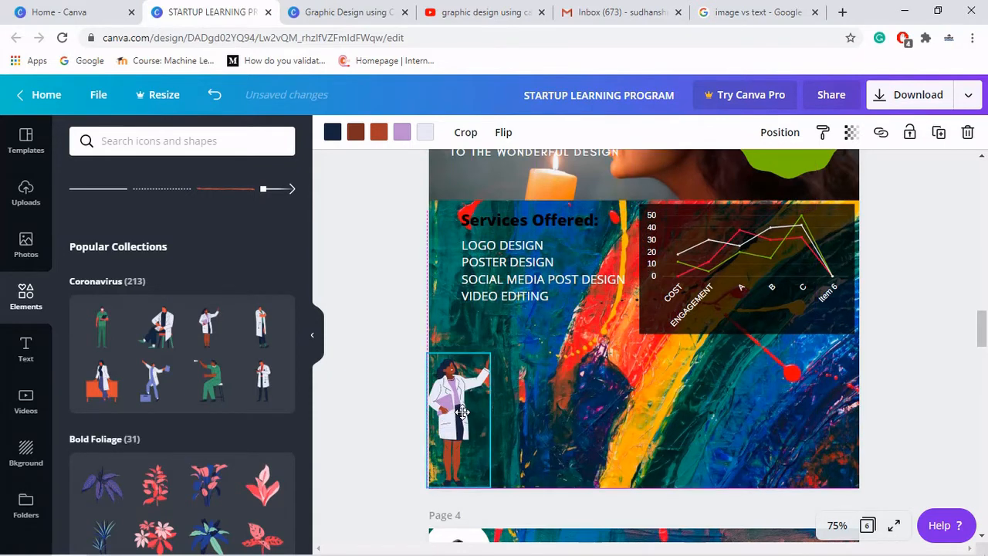
{"action": "left_click_drag", "start_coordinate": [461, 412], "coordinate": [473, 403]}
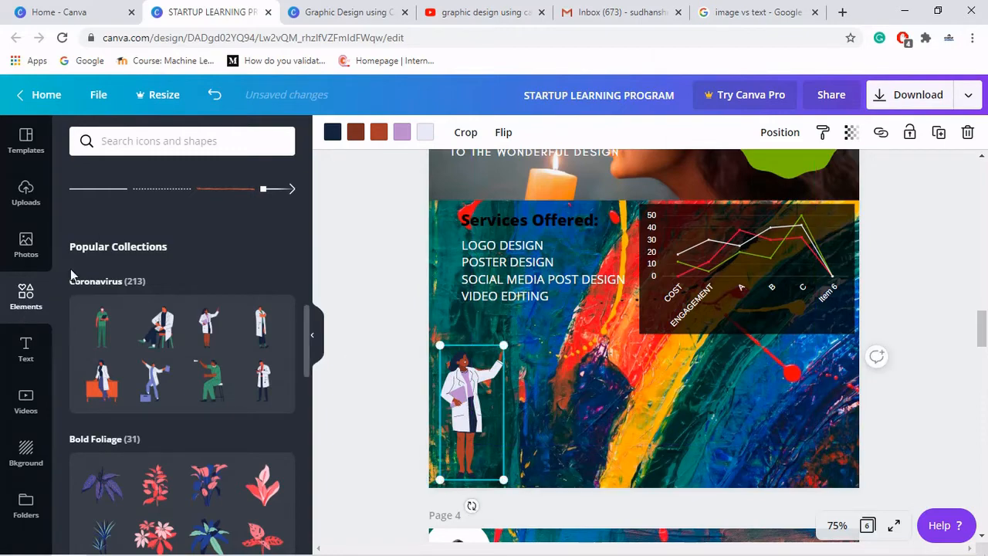
- Add a circle shape and reshape it into a tall oval along the band's lower-left edge
{"action": "scroll", "coordinate": [224, 223], "scroll_direction": "up", "scroll_amount": 6}
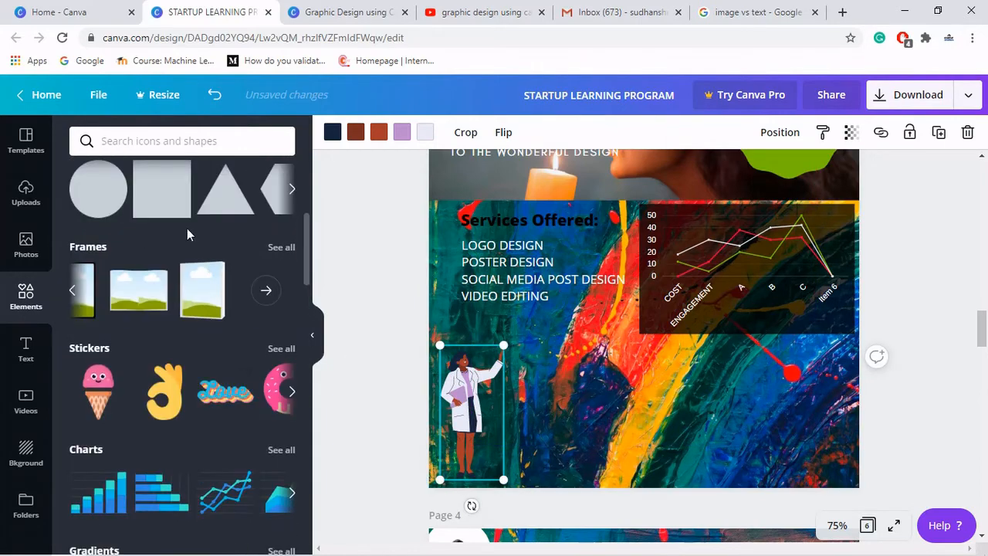
{"action": "left_click", "coordinate": [105, 193]}
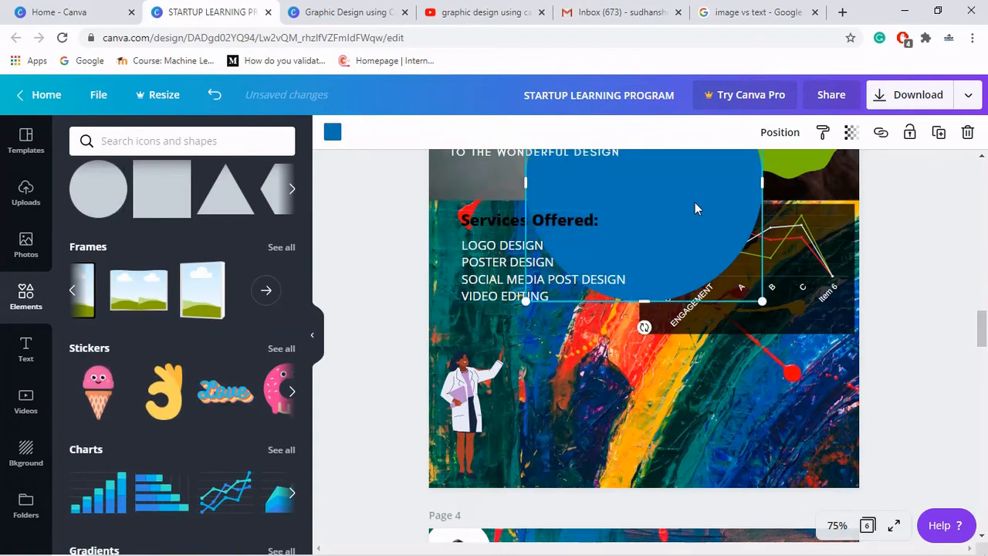
{"action": "left_click_drag", "start_coordinate": [695, 204], "coordinate": [472, 384]}
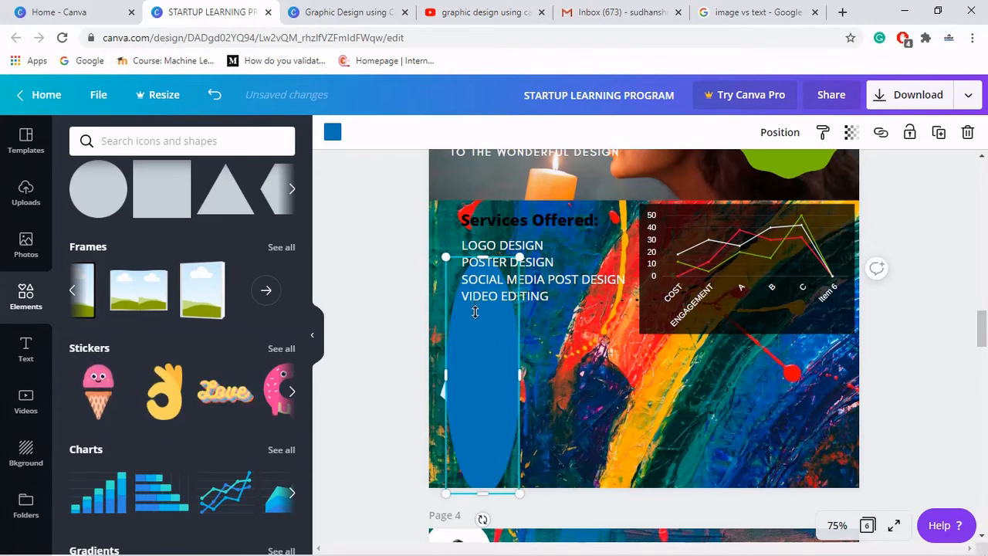
{"action": "left_click_drag", "start_coordinate": [475, 311], "coordinate": [475, 315]}
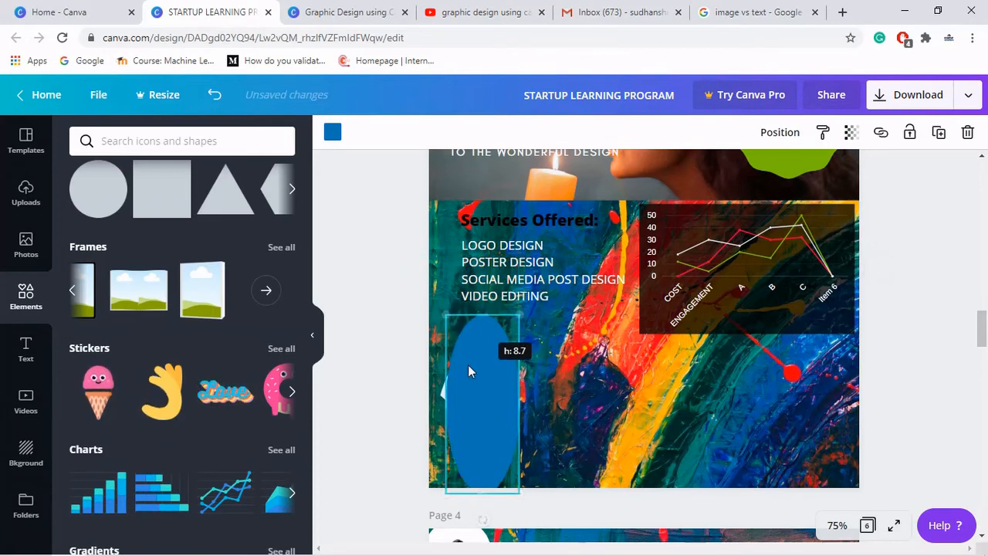
{"action": "left_click_drag", "start_coordinate": [466, 362], "coordinate": [445, 357]}
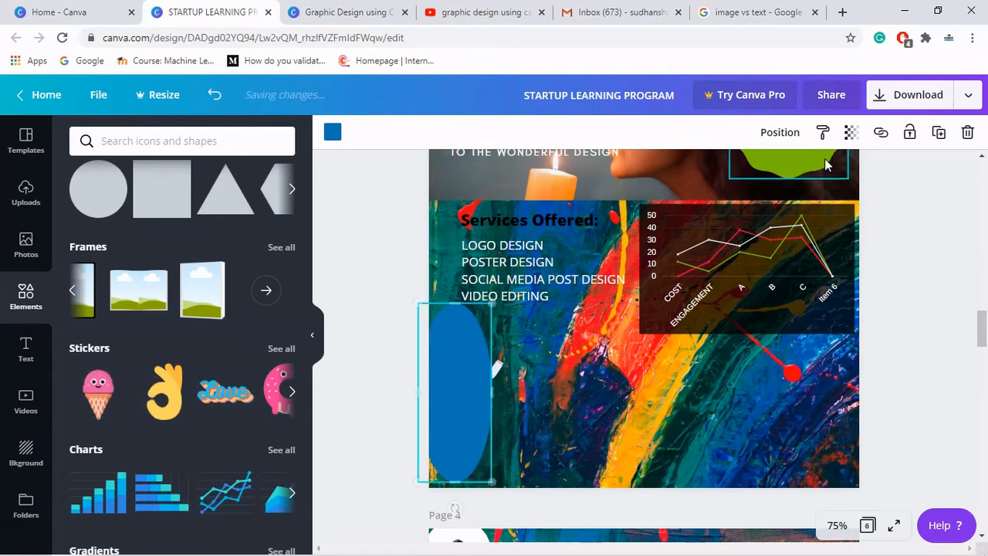
- Send the oval backward behind the doctor illustration
{"action": "left_click", "coordinate": [778, 132]}
{"action": "left_click", "coordinate": [725, 176]}
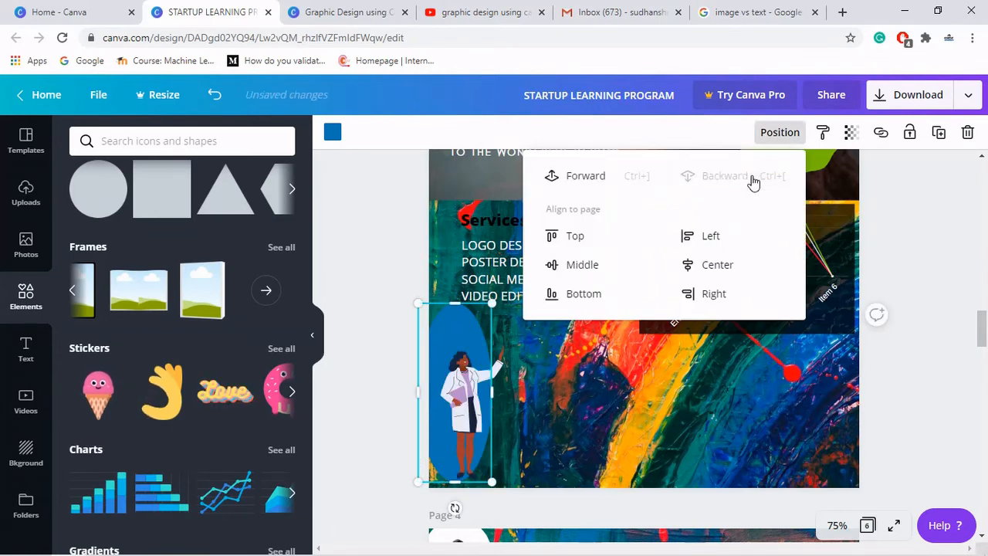
{"action": "left_click", "coordinate": [939, 231]}
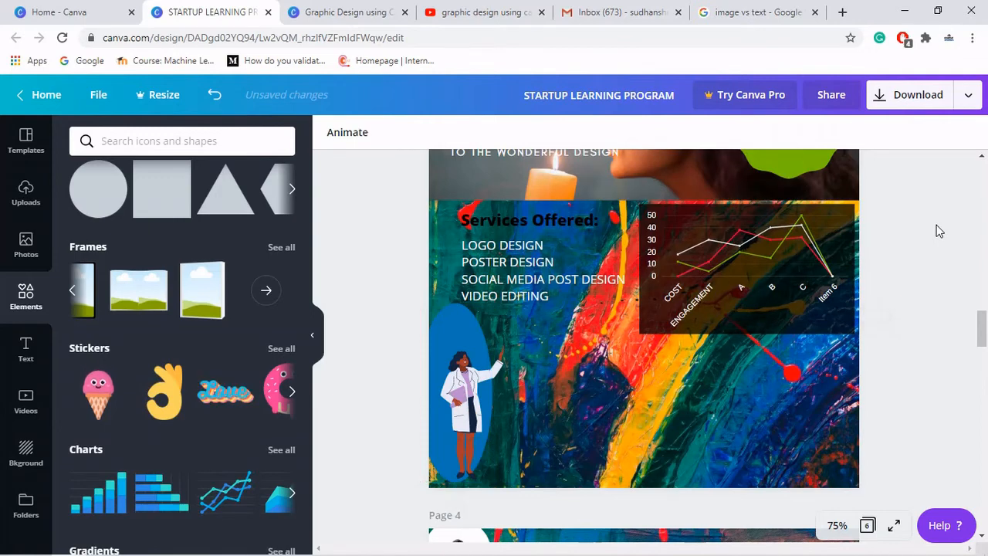
- Nudge the oval slightly down behind the illustration
{"action": "left_click", "coordinate": [456, 332]}
{"action": "left_click_drag", "start_coordinate": [457, 334], "coordinate": [459, 336]}
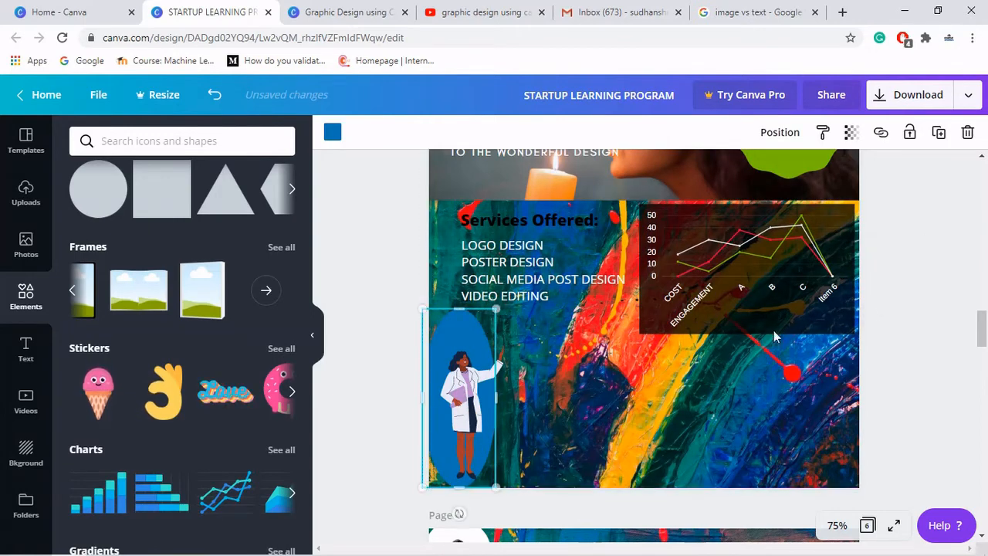
{"action": "left_click", "coordinate": [912, 314]}
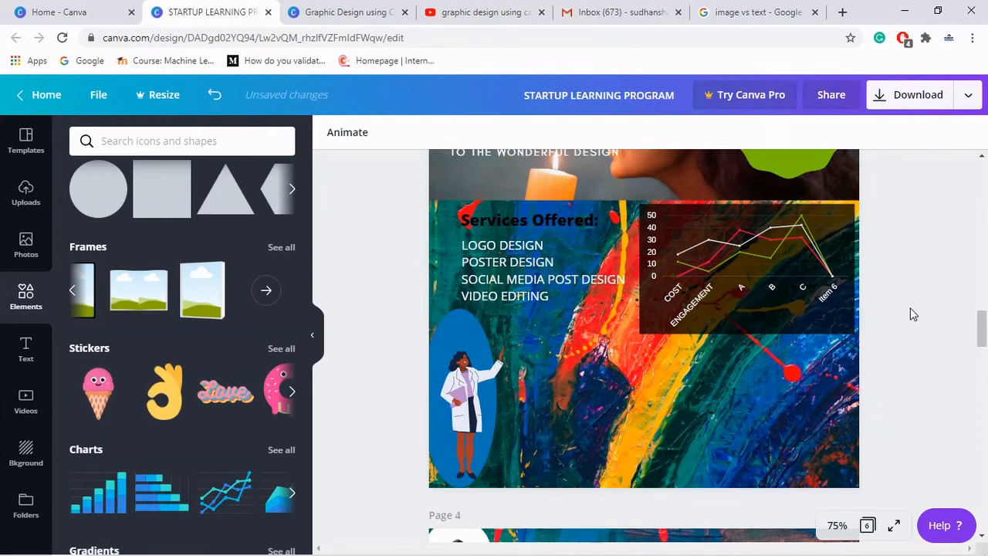
- Change the oval's colour to green
{"action": "left_click", "coordinate": [454, 354]}
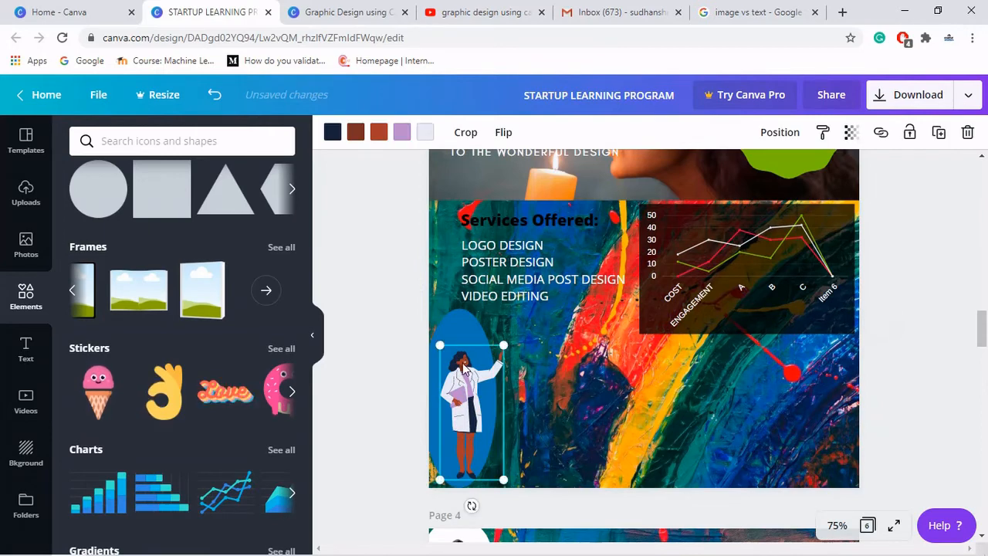
{"action": "left_click", "coordinate": [471, 320], "text": "shift"}
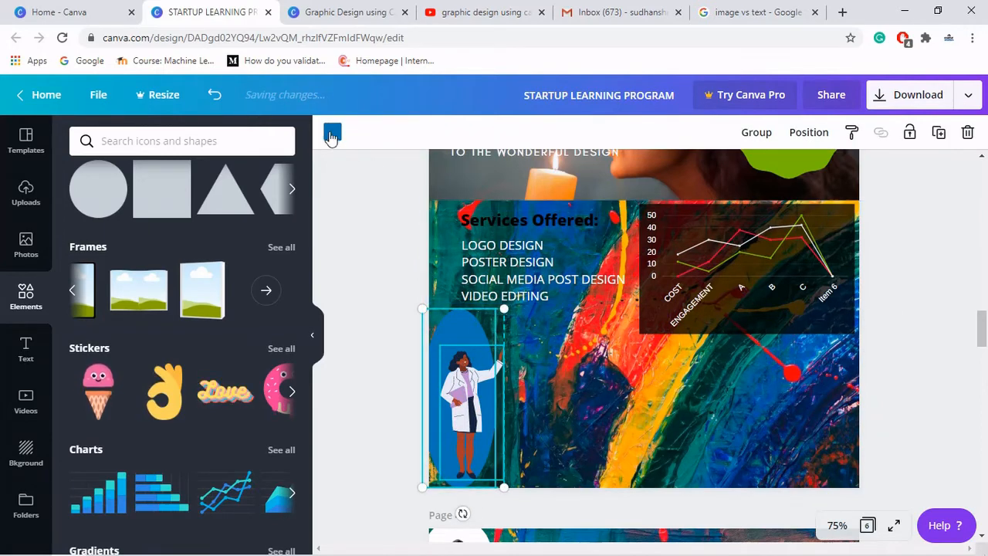
{"action": "left_click", "coordinate": [606, 430]}
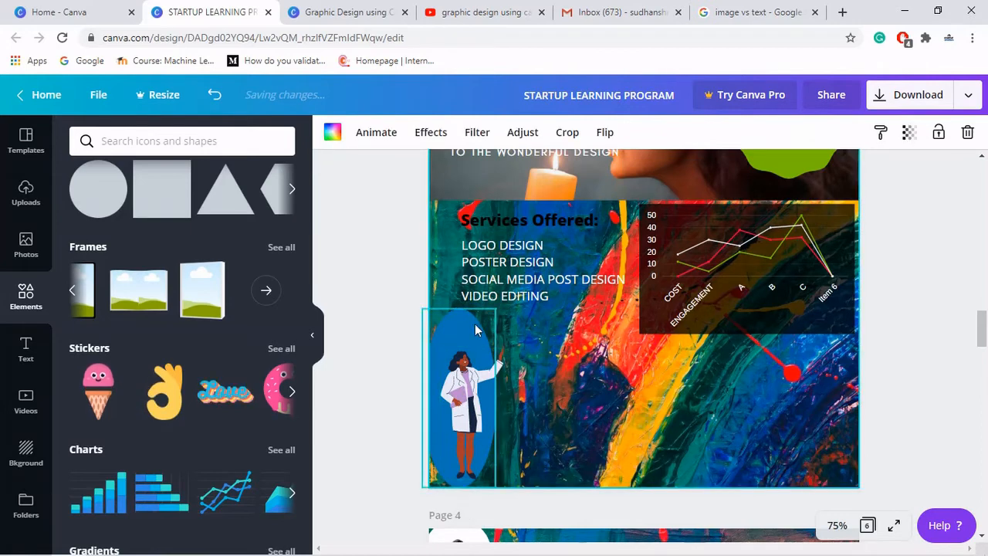
{"action": "left_click", "coordinate": [475, 323]}
{"action": "left_click", "coordinate": [332, 132]}
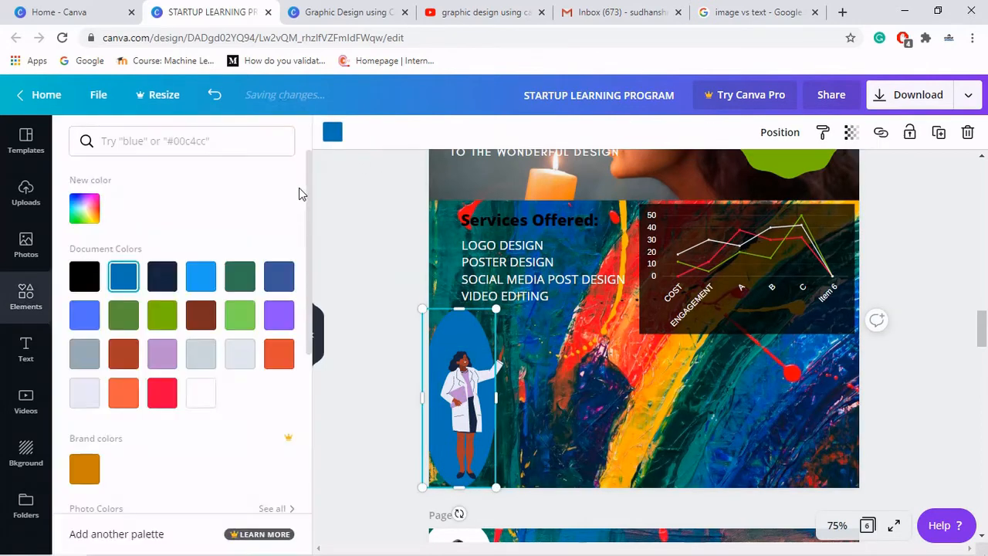
{"action": "left_click", "coordinate": [164, 318]}
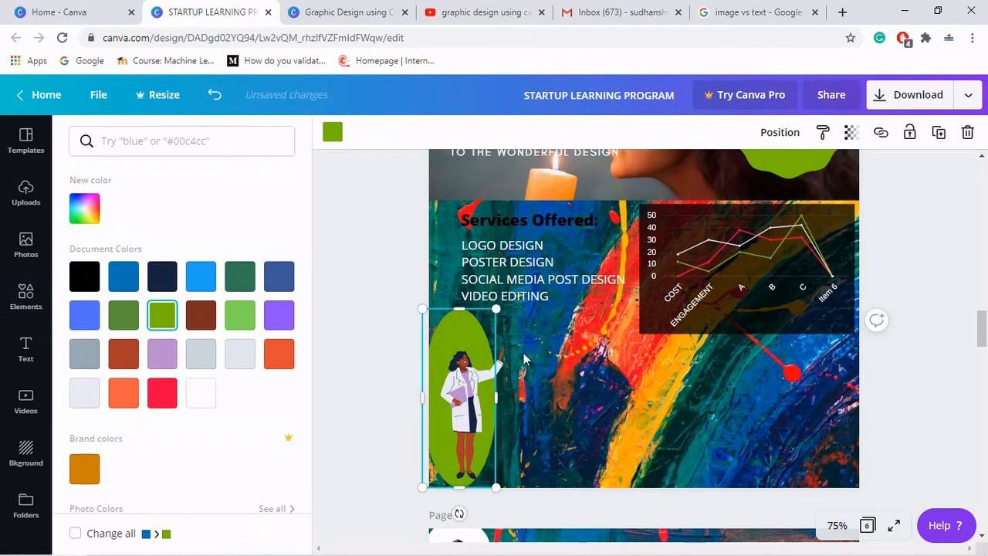
- Group the oval with the doctor illustration and shrink the group into the lower-left corner
{"action": "left_click", "coordinate": [443, 334]}
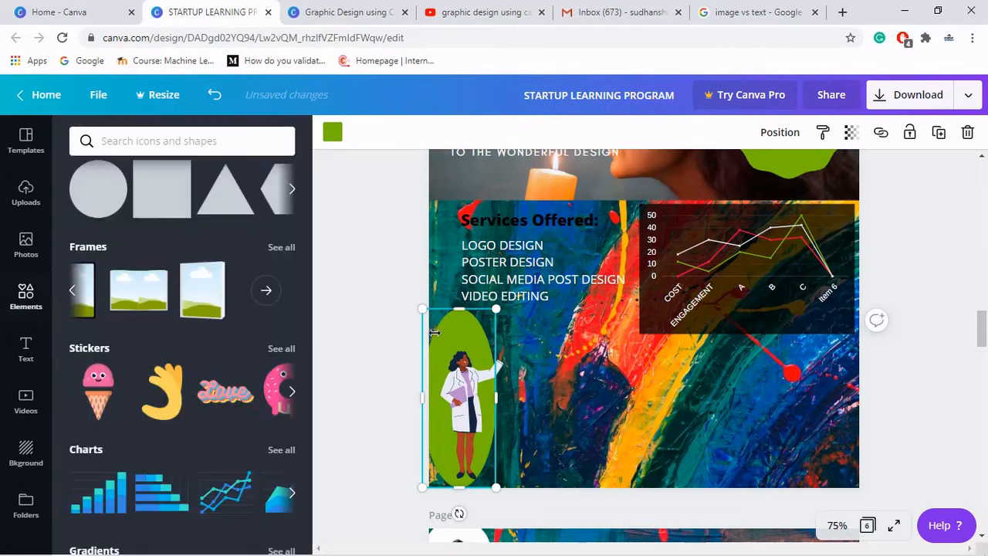
{"action": "left_click", "coordinate": [464, 408], "text": "shift"}
{"action": "left_click", "coordinate": [757, 132]}
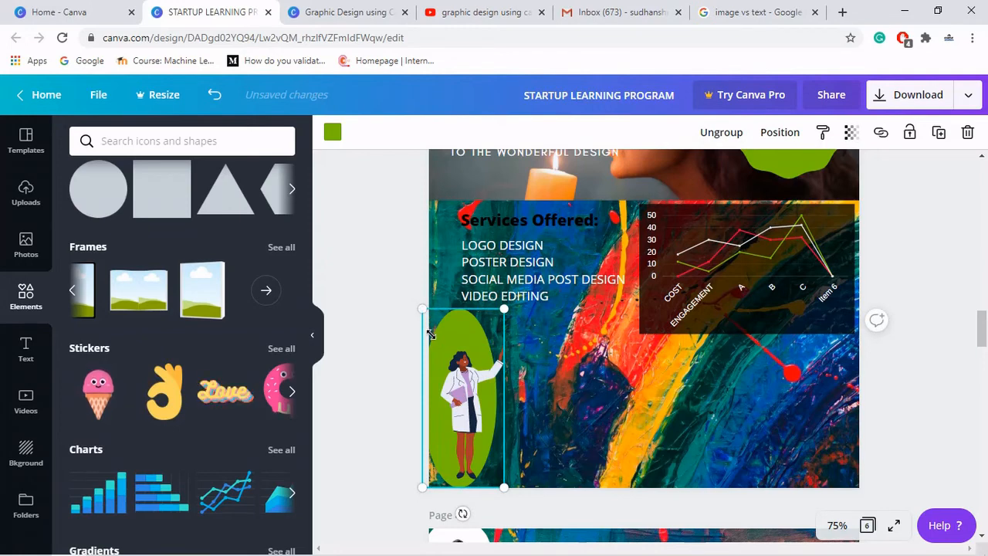
{"action": "left_click_drag", "start_coordinate": [435, 343], "coordinate": [456, 430]}
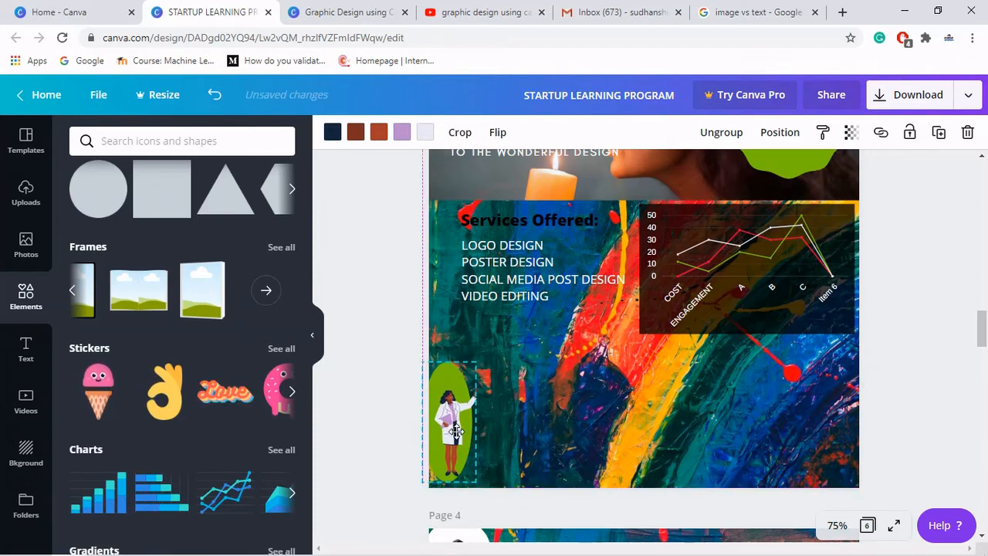
{"action": "left_click", "coordinate": [388, 427]}
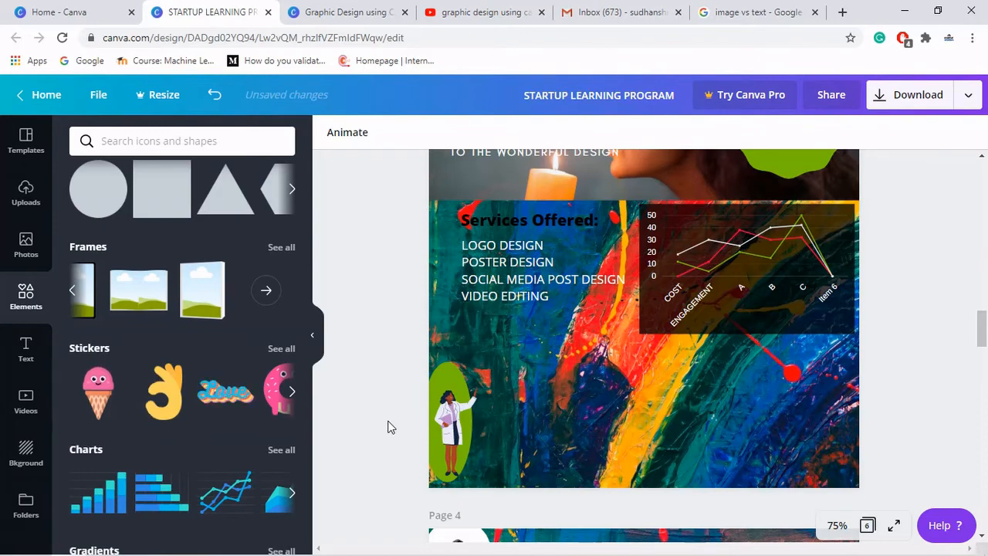
- Add a subheading reading STAY HOME STAY SAFE on two lines
{"action": "left_click", "coordinate": [24, 349]}
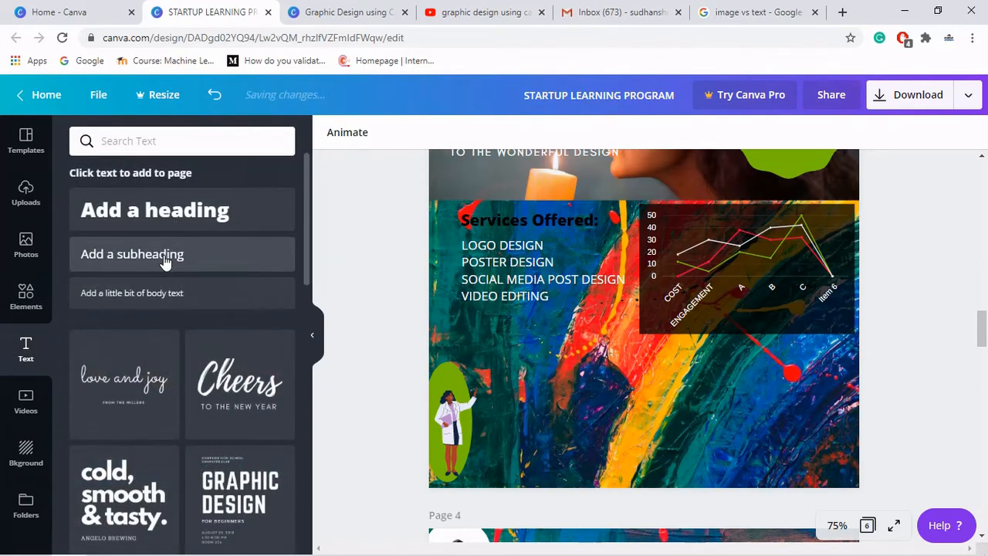
{"action": "left_click", "coordinate": [164, 263]}
{"action": "type", "text": "S"}
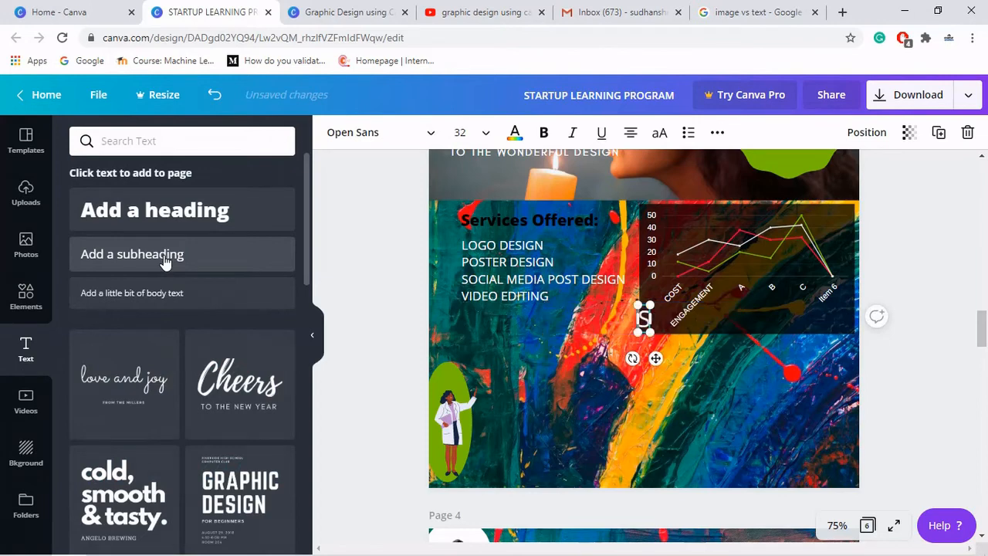
{"action": "type", "text": "TAY"}
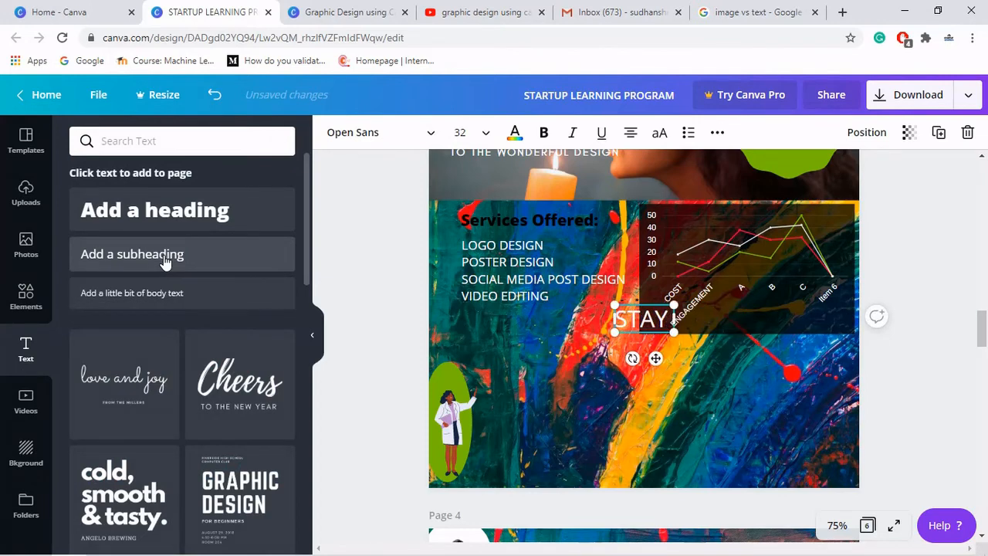
{"action": "type", "text": " HOME STAY SAFE"}
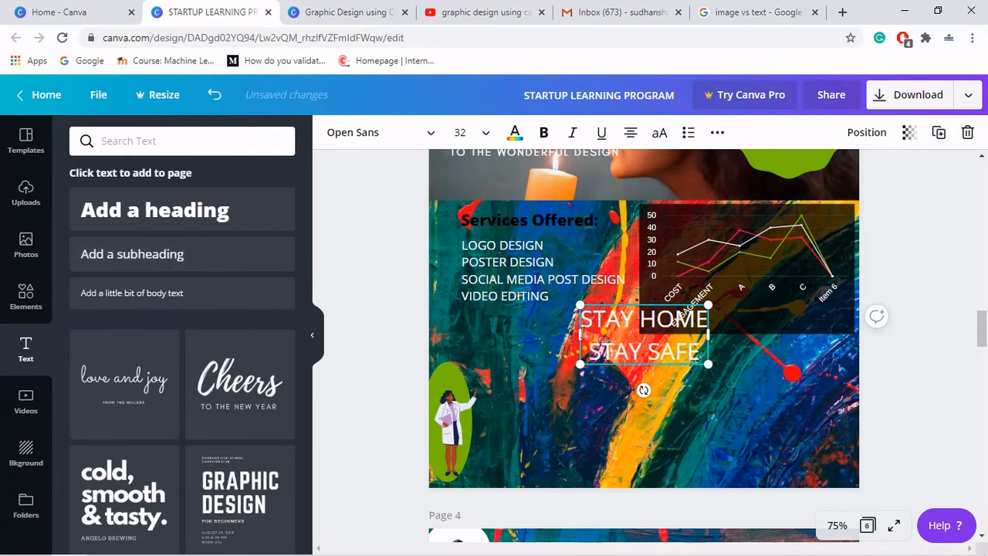
- Move the STAY HOME STAY SAFE text beside the illustration and shrink it to size 16
{"action": "left_click_drag", "start_coordinate": [674, 320], "coordinate": [509, 391]}
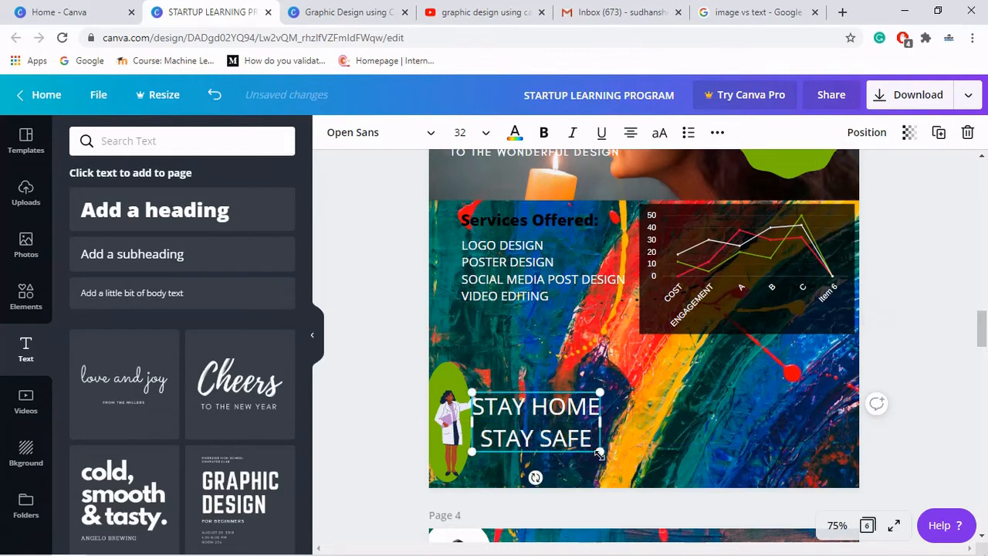
{"action": "left_click_drag", "start_coordinate": [600, 451], "coordinate": [509, 416]}
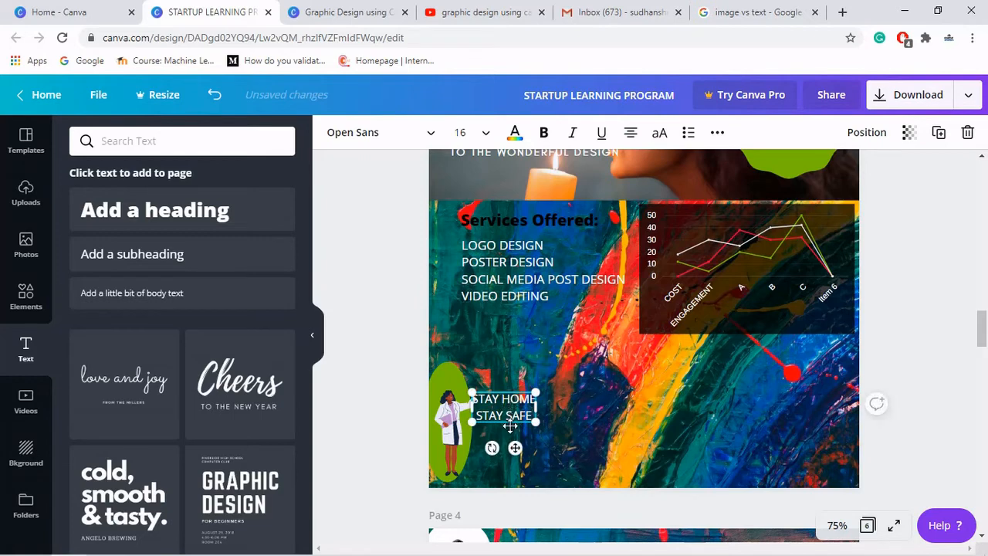
{"action": "left_click_drag", "start_coordinate": [515, 460], "coordinate": [522, 462]}
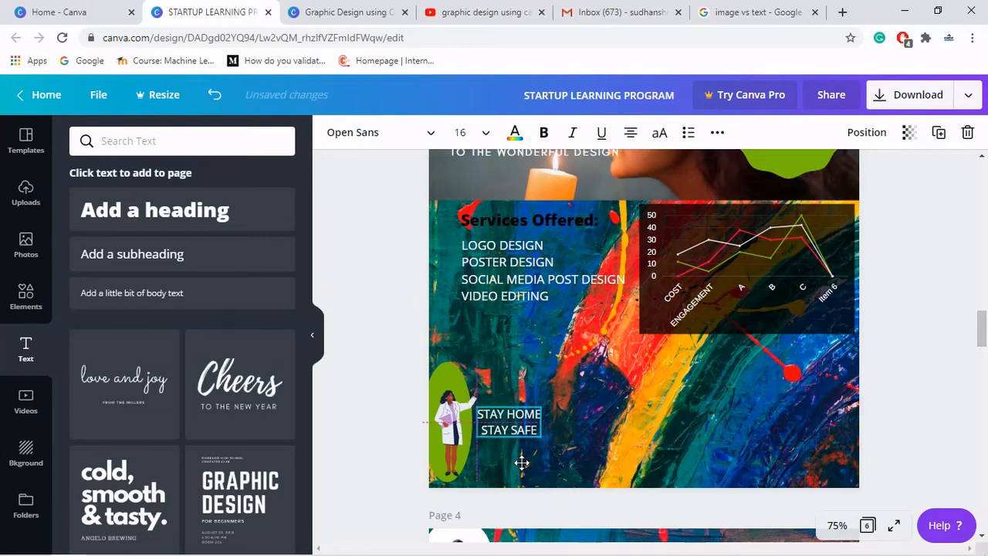
{"action": "left_click", "coordinate": [589, 431]}
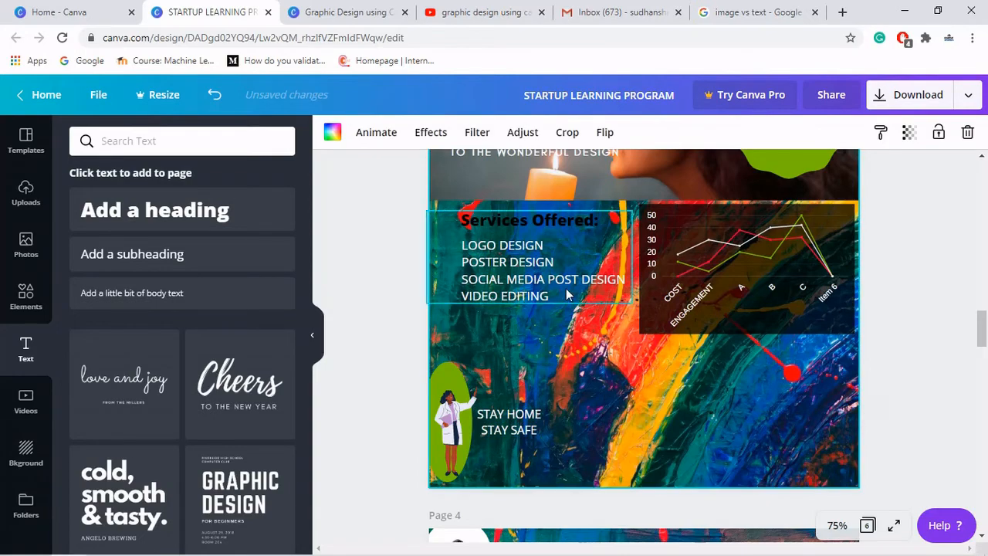
- Scroll up to compare the page with the original poster's lower section
{"action": "scroll", "coordinate": [566, 297], "scroll_direction": "up", "scroll_amount": 5}
{"action": "scroll", "coordinate": [726, 274], "scroll_direction": "up", "scroll_amount": 1}
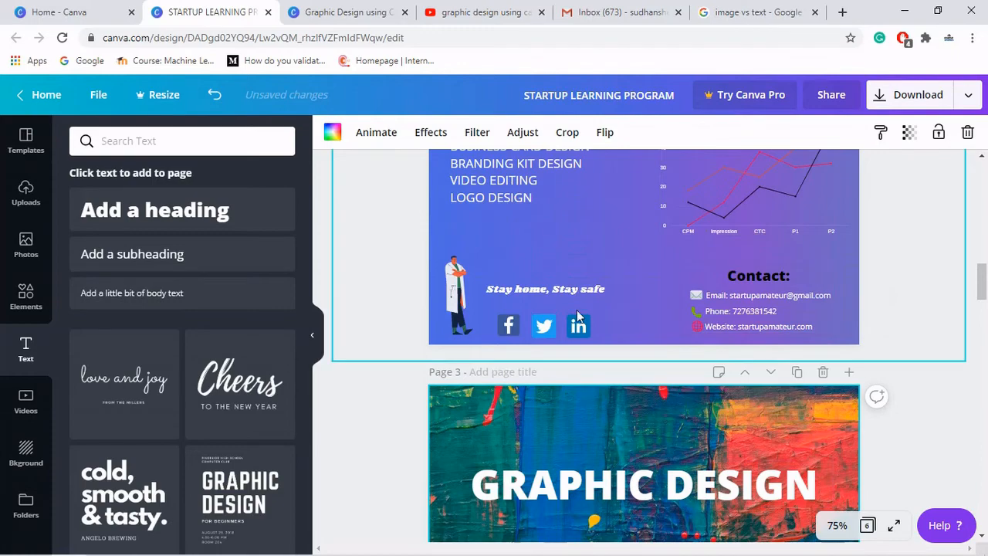
{"action": "scroll", "coordinate": [618, 317], "scroll_direction": "down", "scroll_amount": 5}
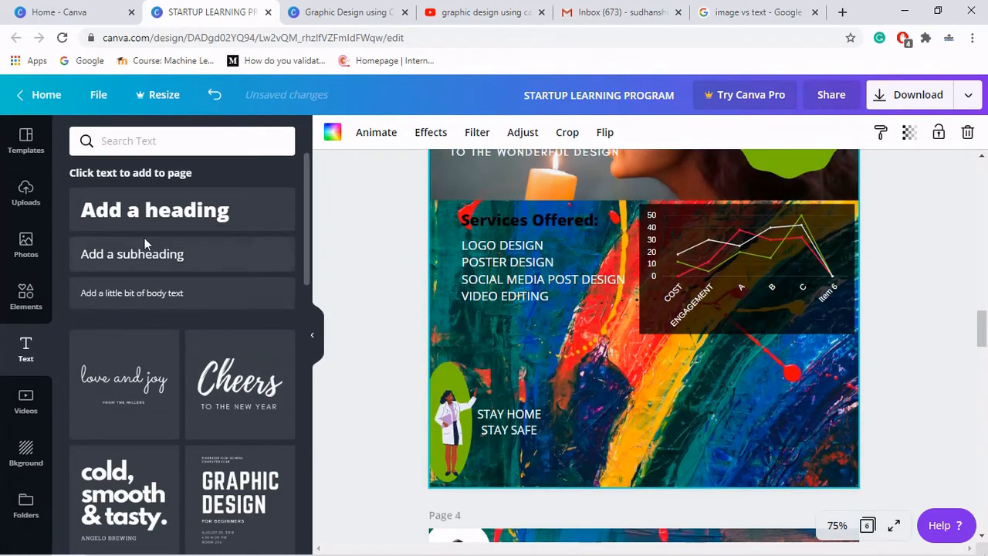
- Add a heading text box reading Contact:
{"action": "left_click", "coordinate": [155, 209]}
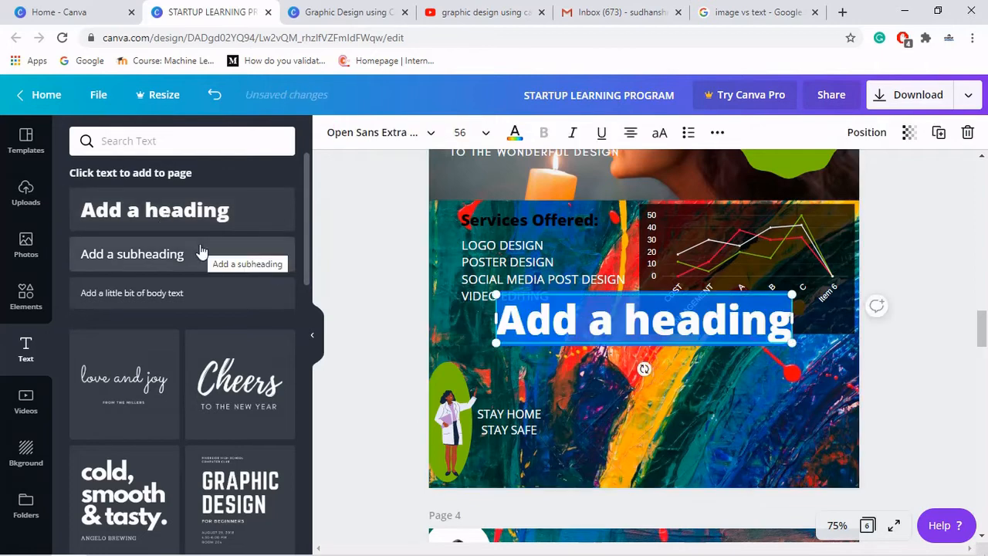
{"action": "type", "text": "cONTA"}
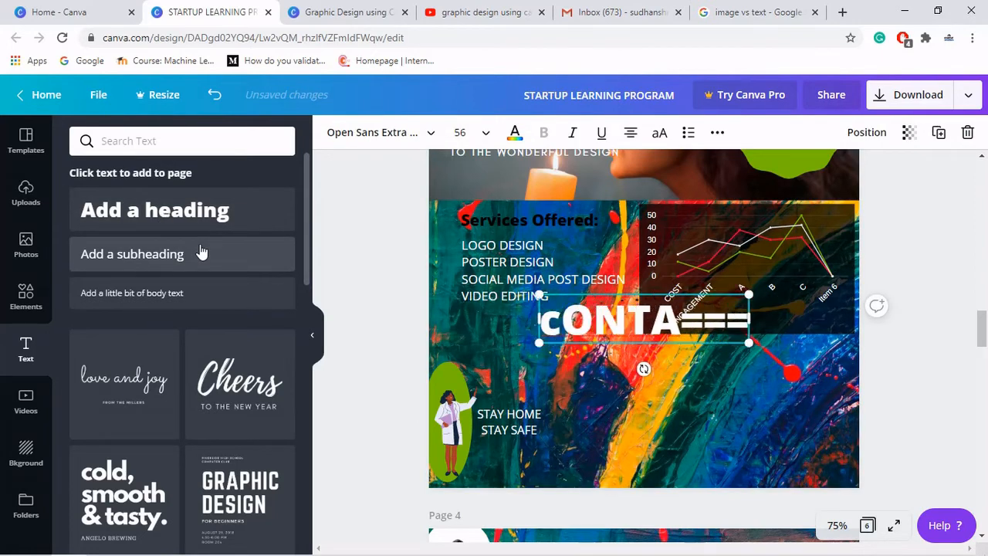
{"action": "type", "text": "==="}
{"action": "key", "text": "BackSpace"}
{"action": "key", "text": "BackSpace"}
{"action": "key", "text": "BackSpace"}
{"action": "key", "text": "BackSpace"}
{"action": "key", "text": "BackSpace"}
{"action": "key", "text": "BackSpace"}
{"action": "key", "text": "BackSpace"}
{"action": "key", "text": "BackSpace"}
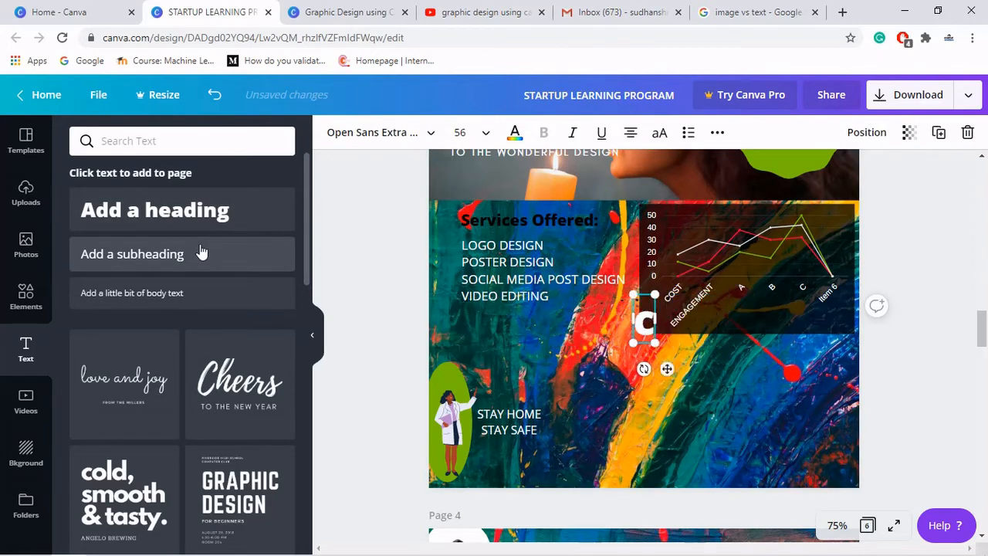
{"action": "type", "text": "Co"}
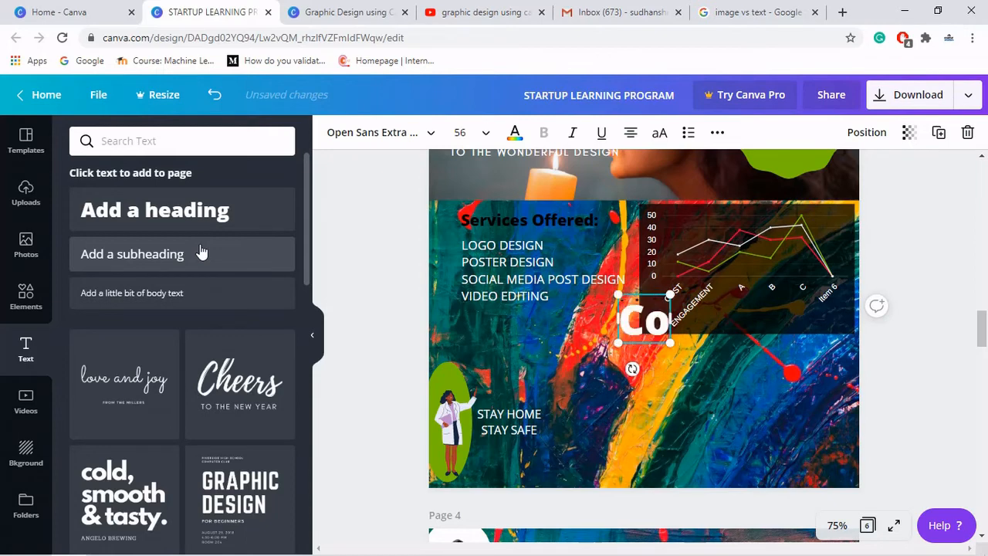
{"action": "type", "text": "ntact:"}
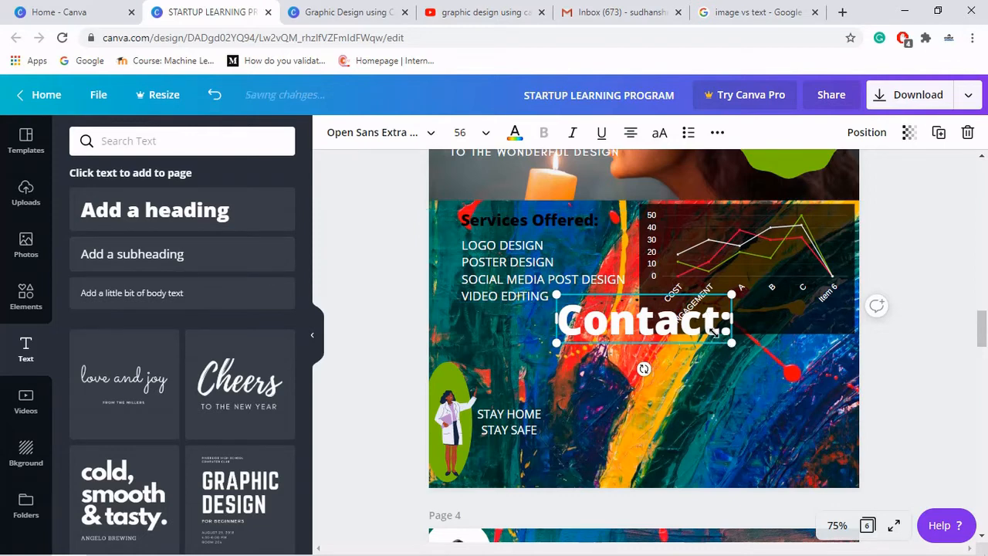
- Shrink the Contact: heading to about size 21 and move it beside the STAY HOME STAY SAFE text
{"action": "left_click_drag", "start_coordinate": [732, 346], "coordinate": [629, 303]}
{"action": "left_click_drag", "start_coordinate": [603, 344], "coordinate": [647, 447]}
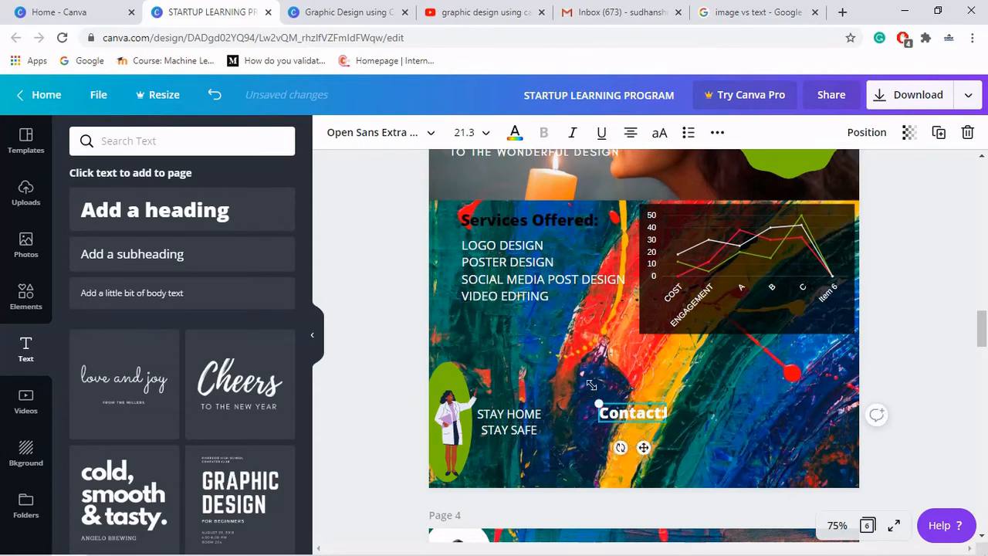
{"action": "left_click", "coordinate": [656, 366]}
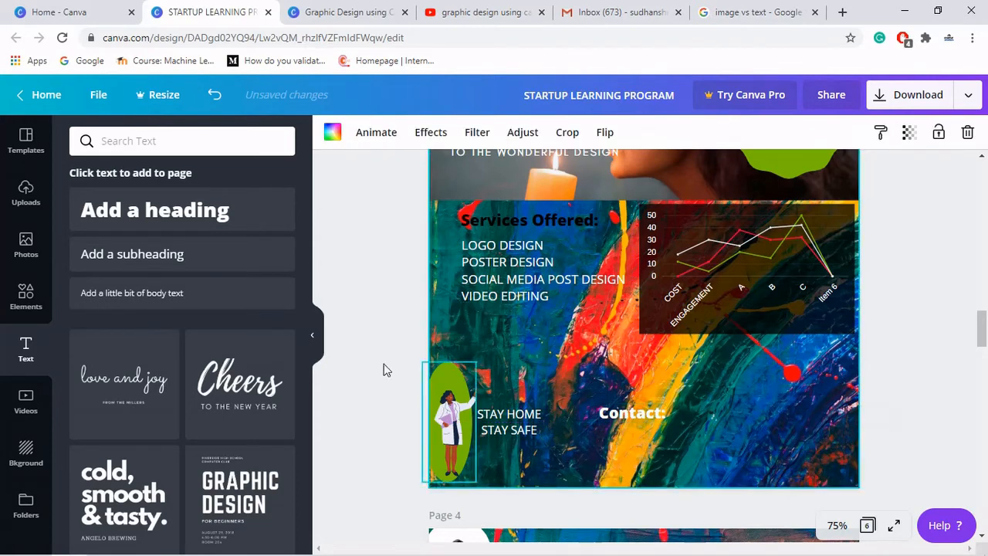
- Add a subheading with an Email: label followed by the contact e-mail address, then start a new line
{"action": "left_click", "coordinate": [163, 258]}
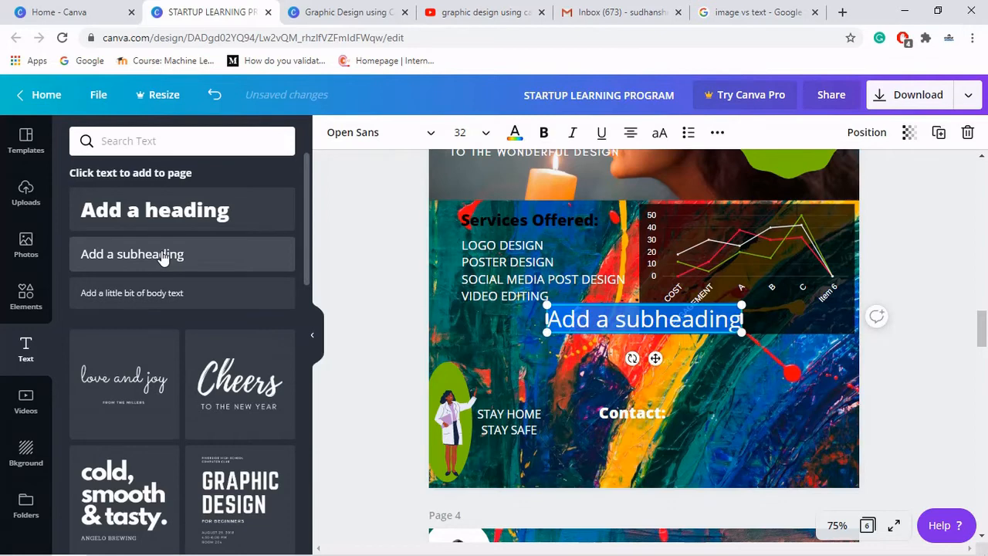
{"action": "type", "text": "Email"}
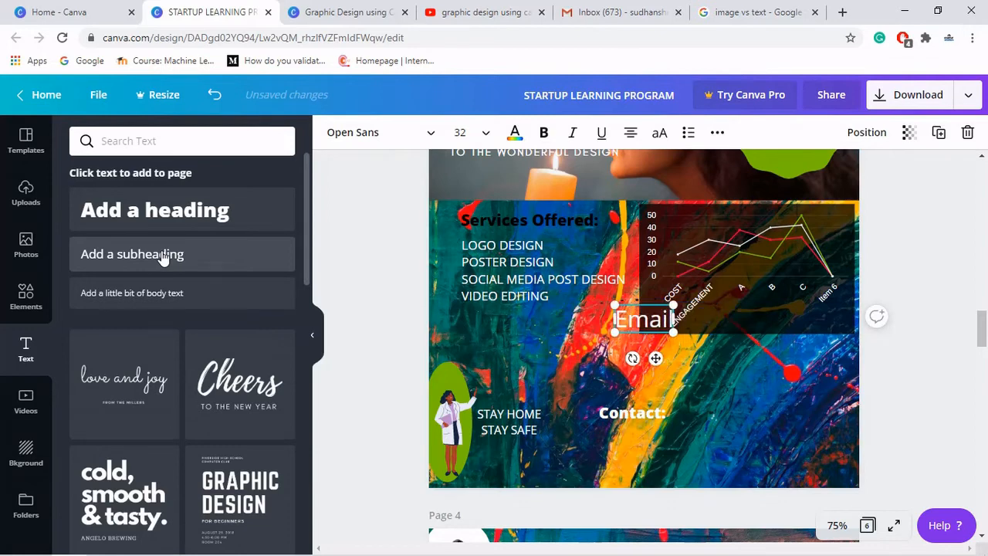
{"action": "type", "text": ":"}
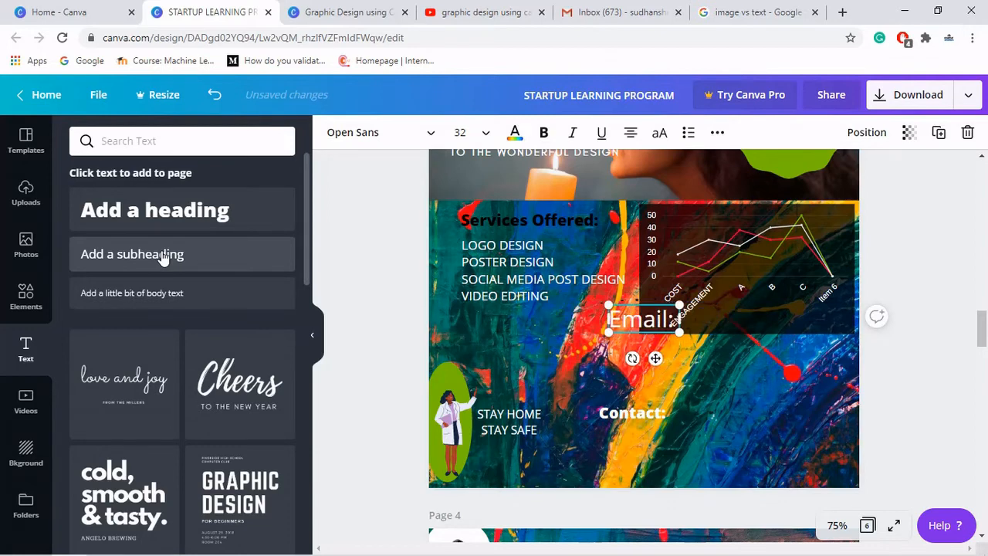
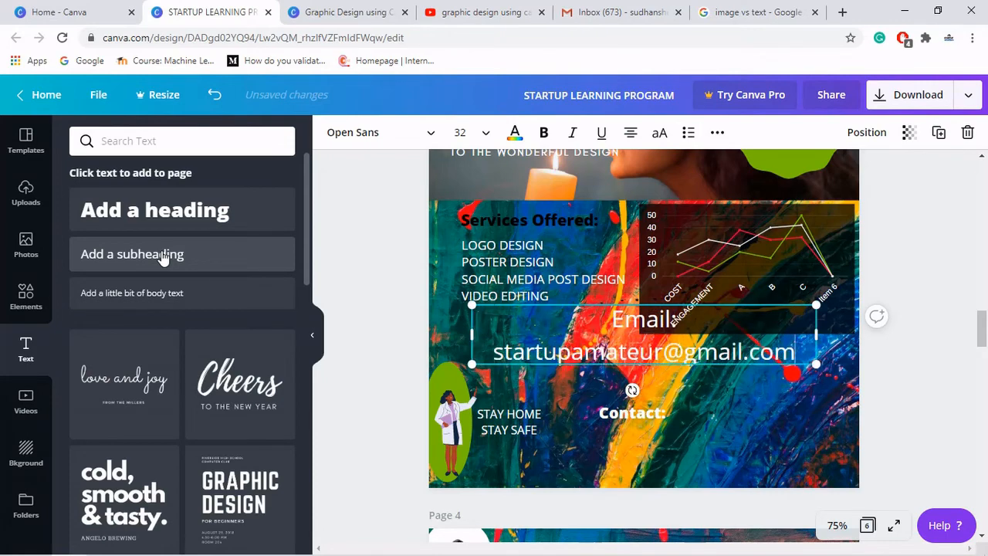
{"action": "key", "text": "Return"}
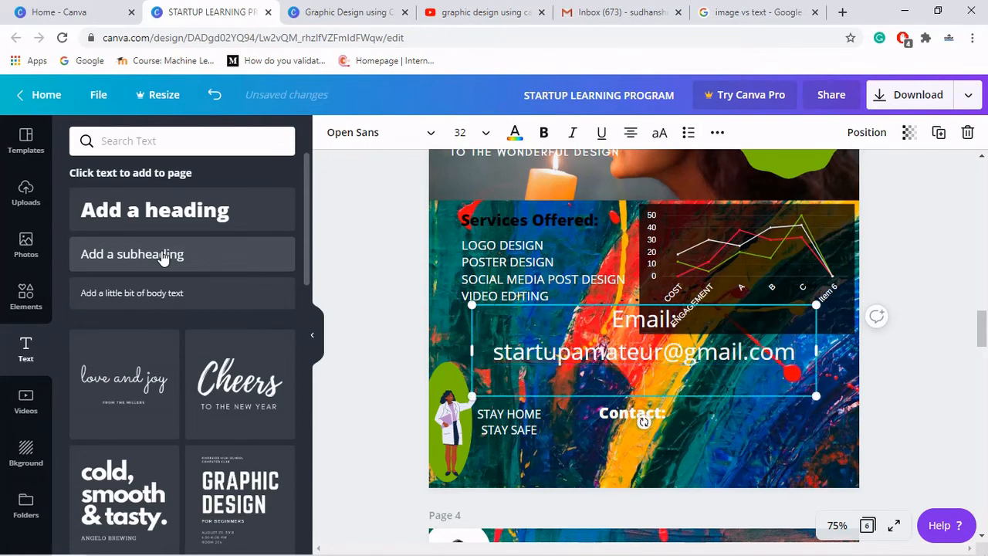
- Add a Phone: line with the contact phone number, then start a new line
{"action": "type", "text": "Phone"}
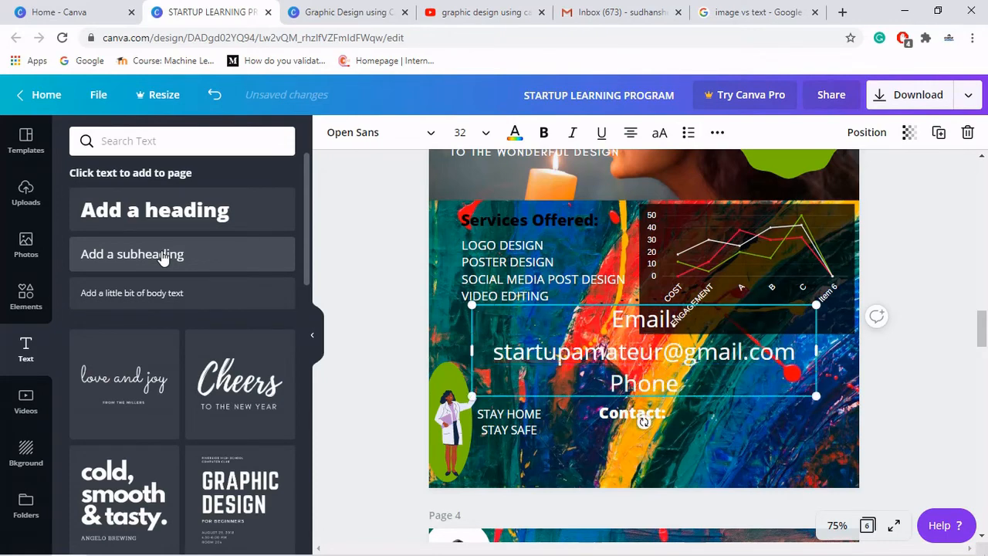
{"action": "type", "text": ":"}
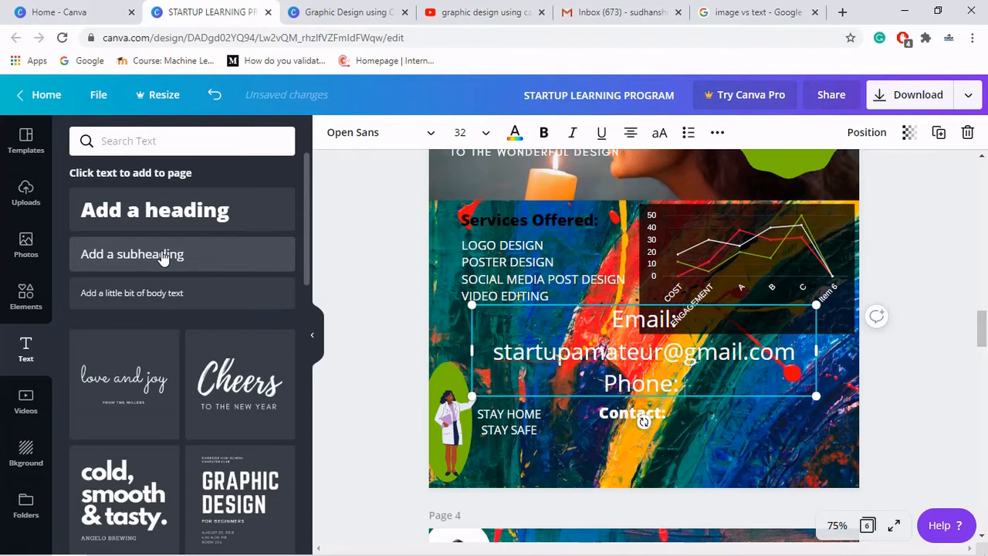
{"action": "type", "text": " 7276"}
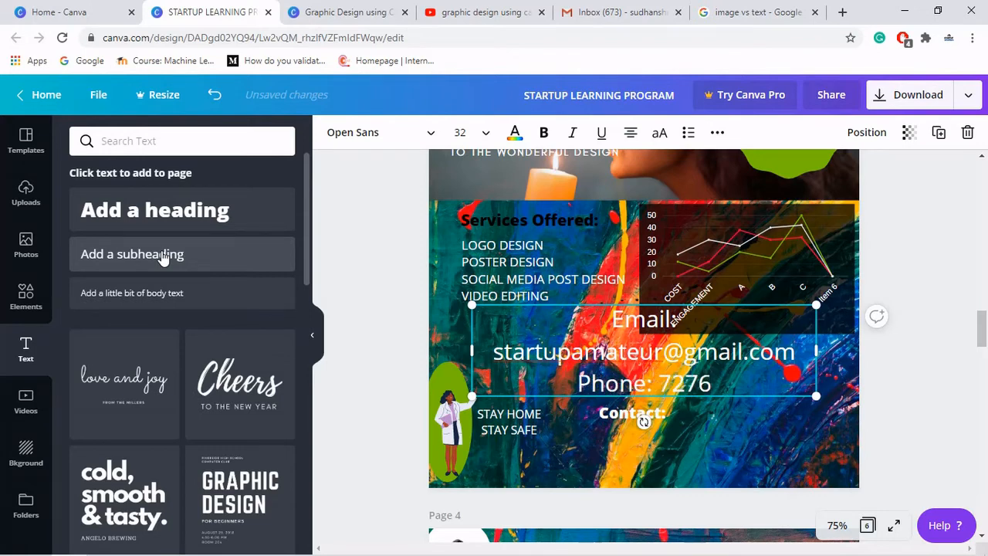
{"action": "type", "text": "xx"}
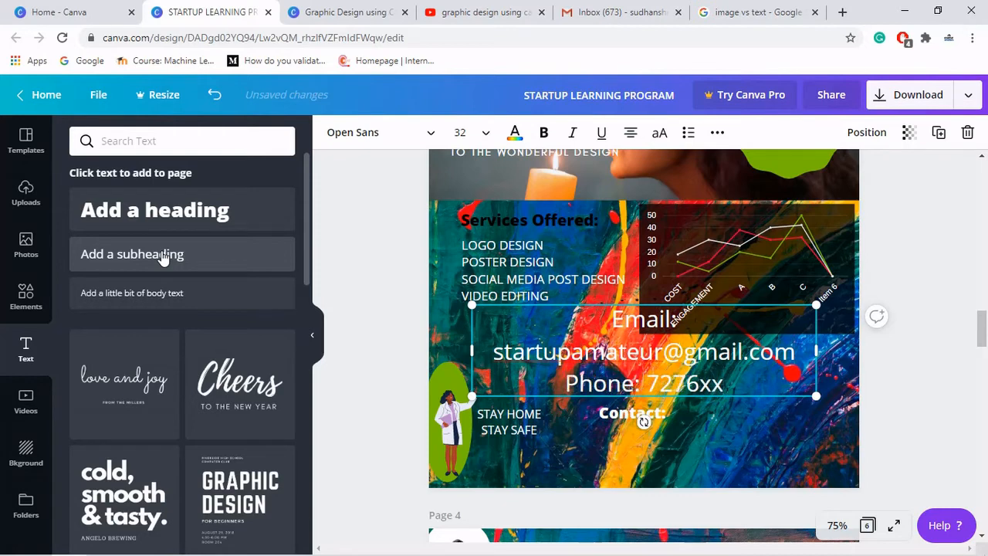
{"action": "type", "text": "xx"}
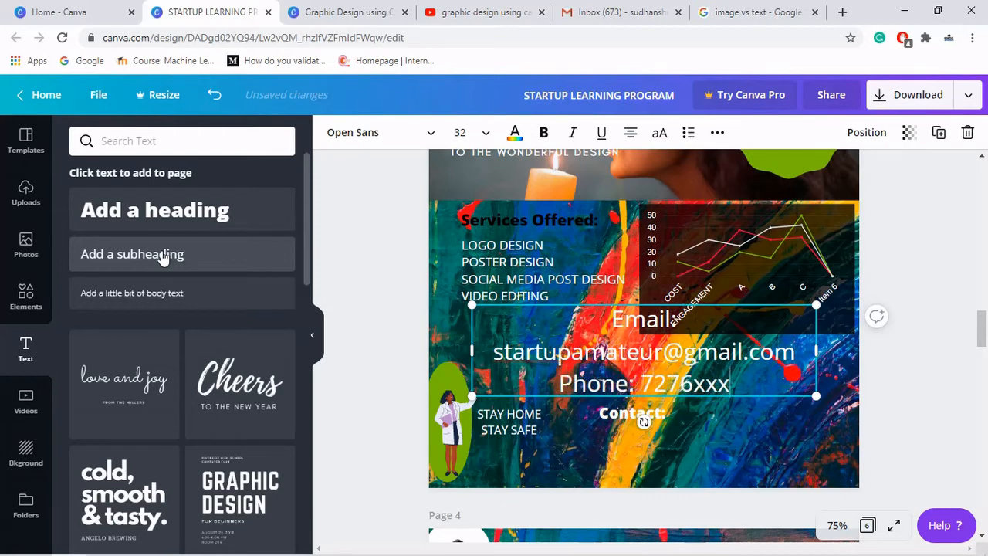
{"action": "type", "text": "42"}
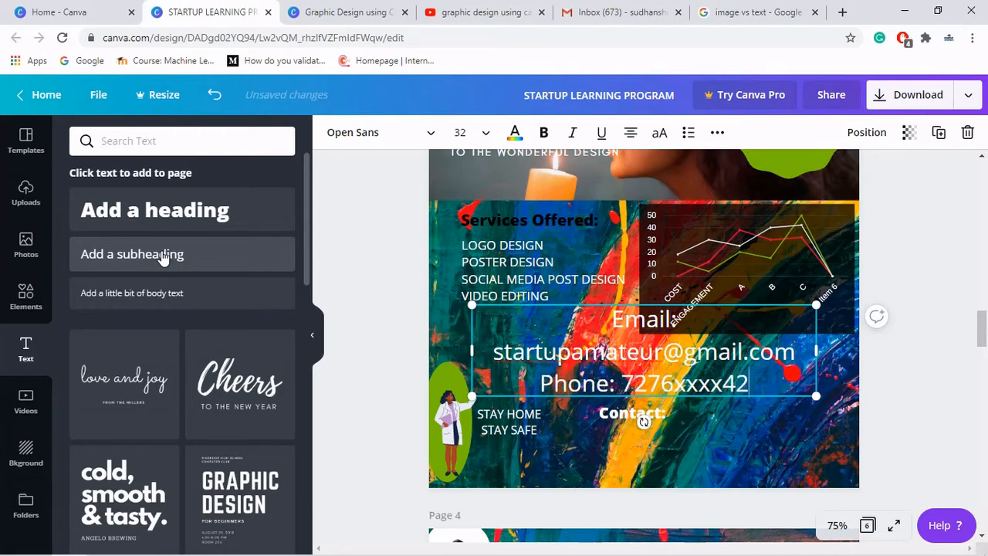
{"action": "key", "text": "Return"}
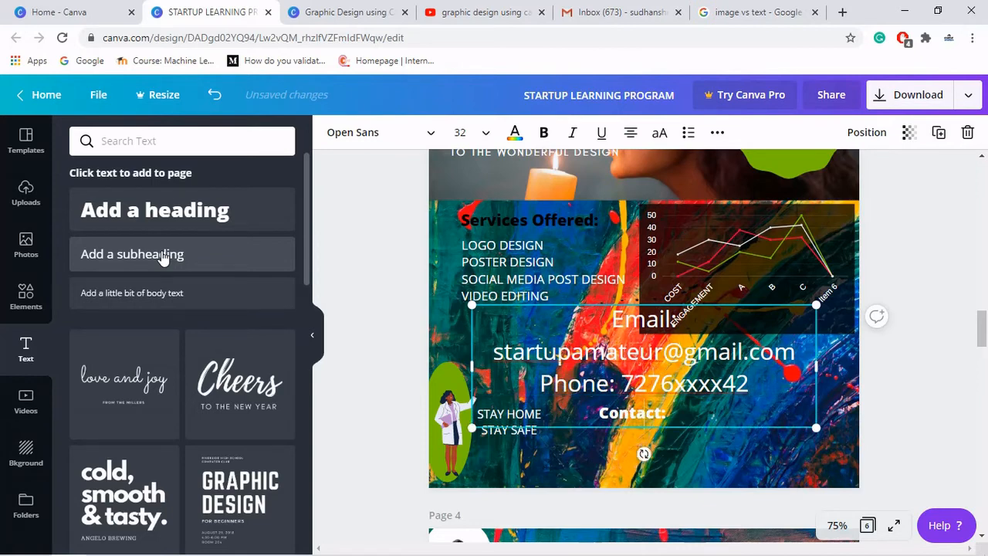
- Add a final line reading Website: startupamateur.com
{"action": "type", "text": "Website:"}
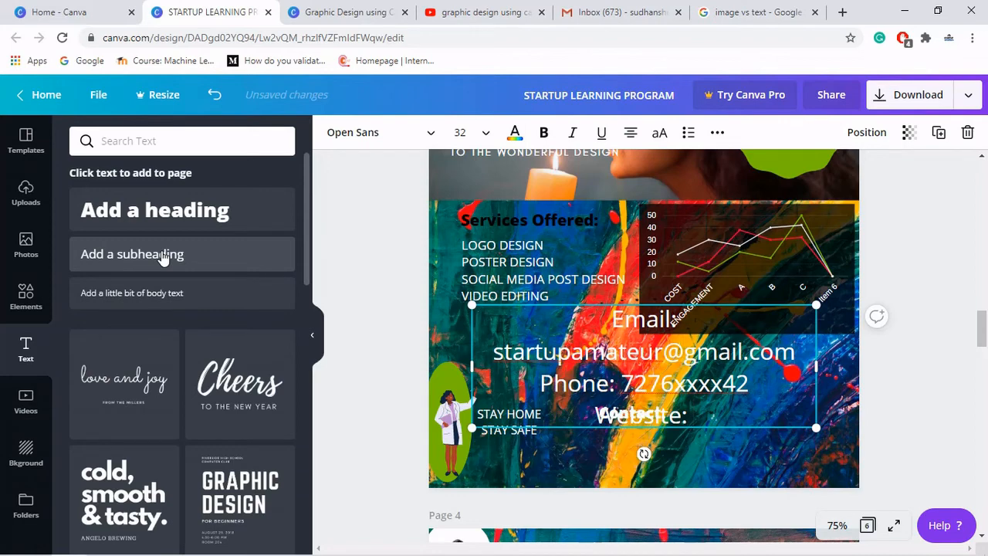
{"action": "type", "text": " start"}
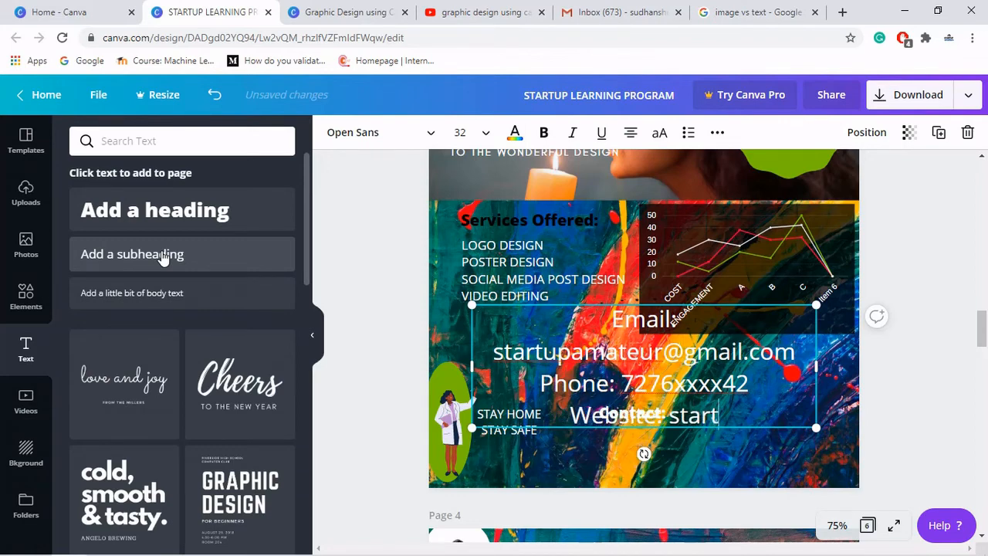
{"action": "type", "text": "upamateur"}
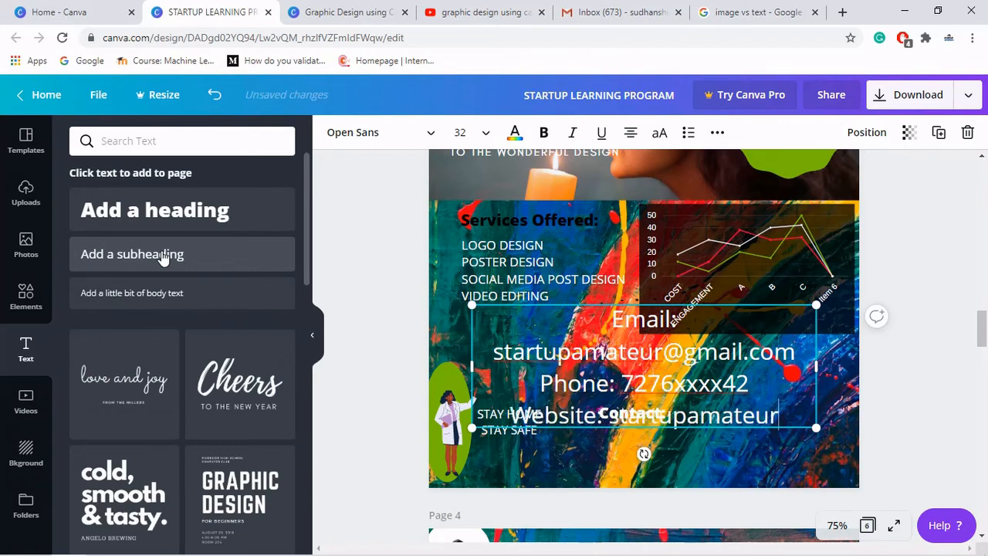
{"action": "type", "text": ".com"}
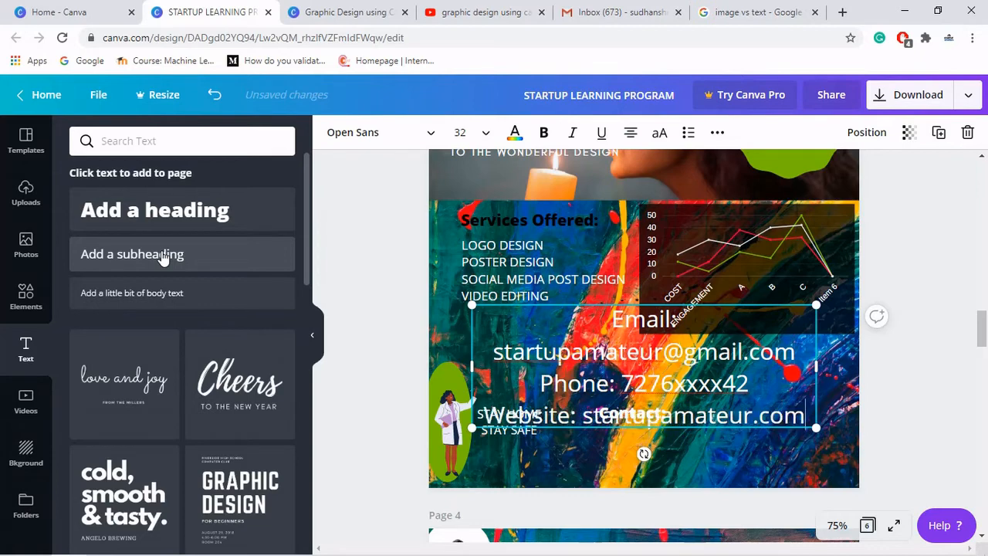
- Set the whole contact details text to font size 21
{"action": "key", "text": "ctrl+a"}
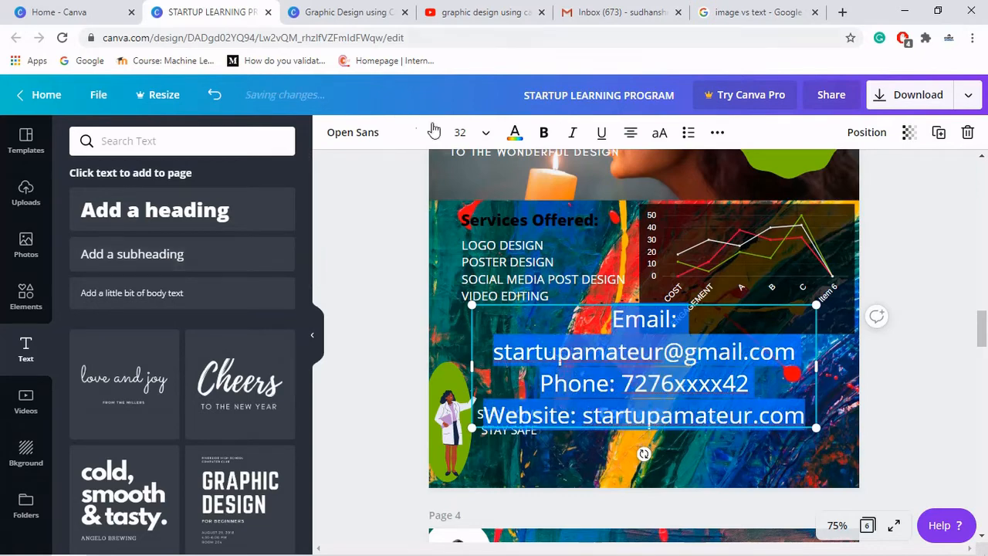
{"action": "left_click", "coordinate": [478, 135]}
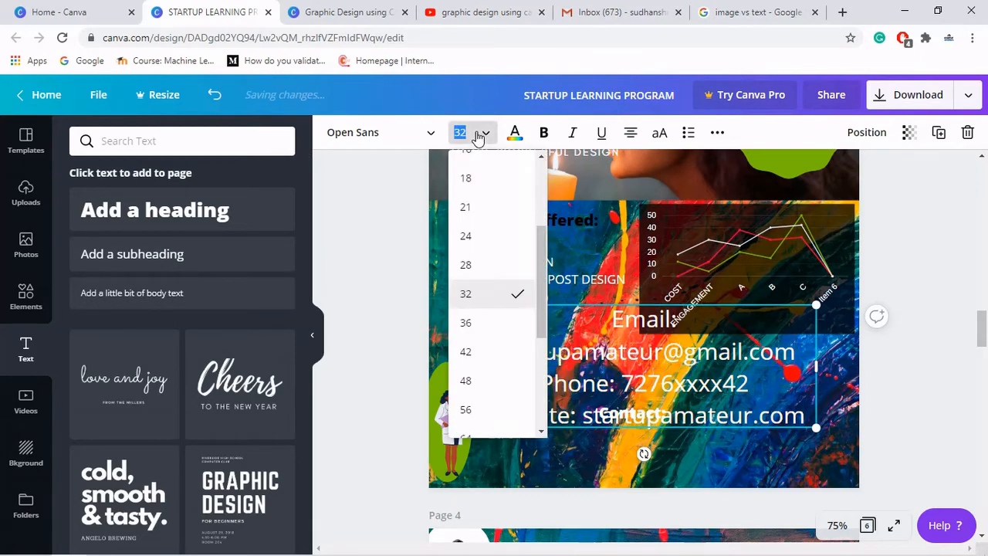
{"action": "left_click", "coordinate": [488, 214]}
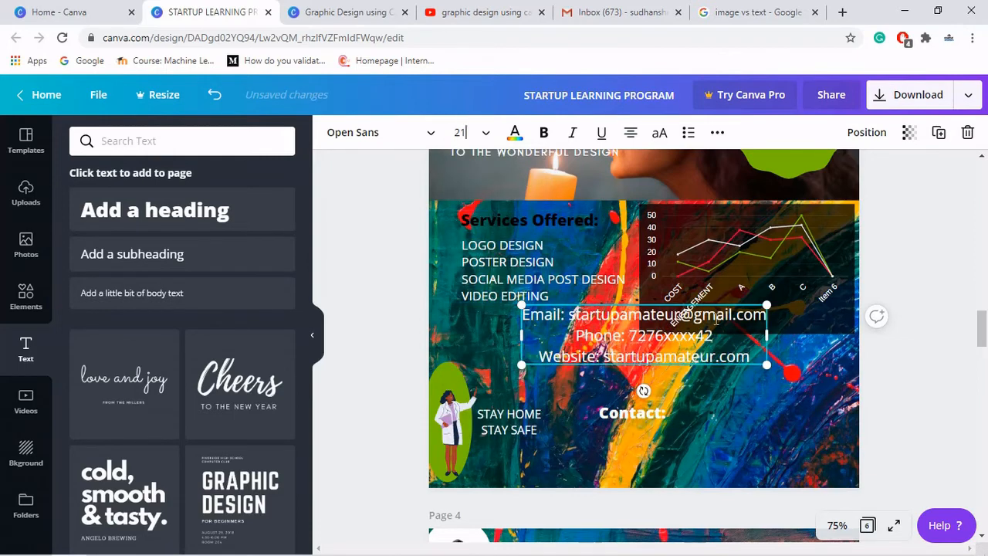
- Move the contact details under the Contact: heading and shrink them to about size 14
{"action": "left_click_drag", "start_coordinate": [721, 303], "coordinate": [721, 420]}
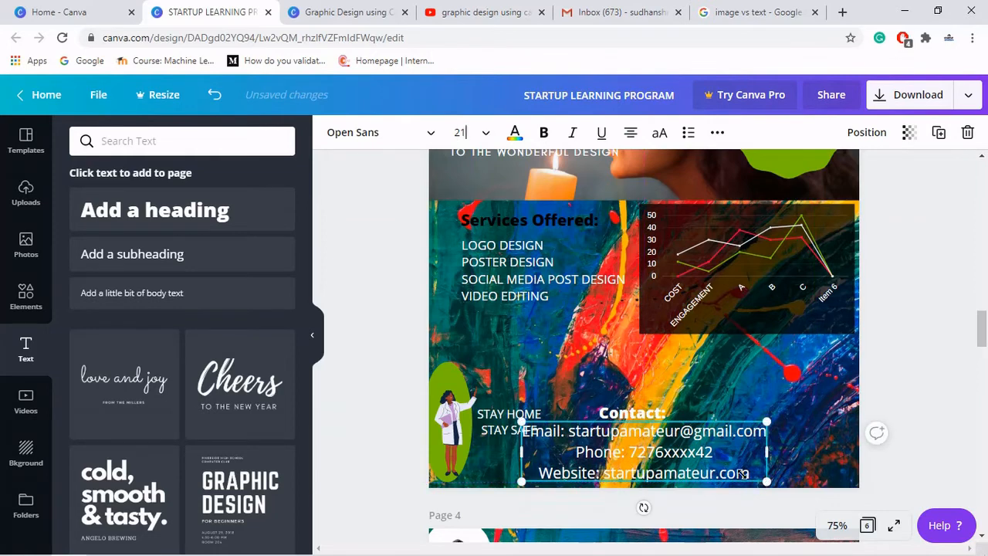
{"action": "left_click_drag", "start_coordinate": [767, 482], "coordinate": [659, 456]}
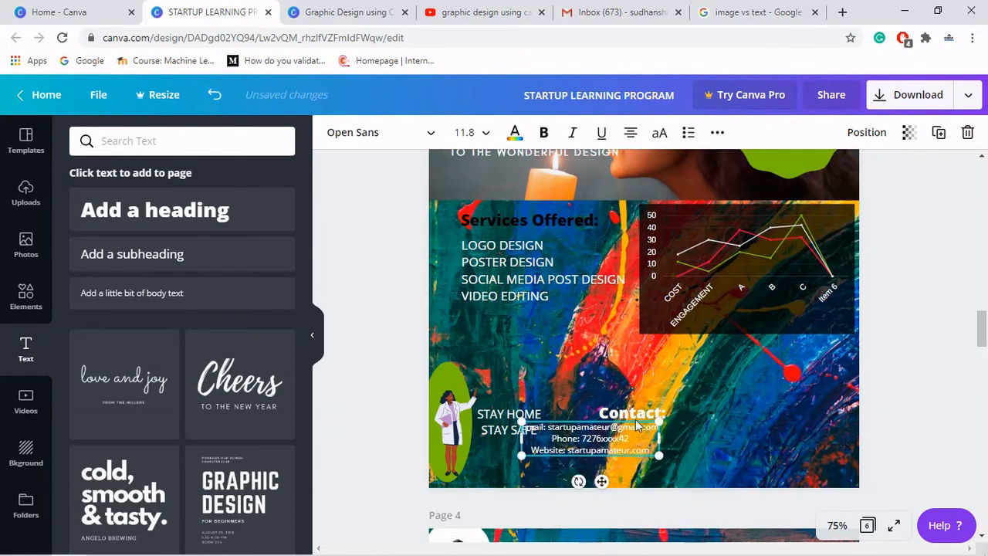
{"action": "left_click_drag", "start_coordinate": [608, 482], "coordinate": [641, 491]}
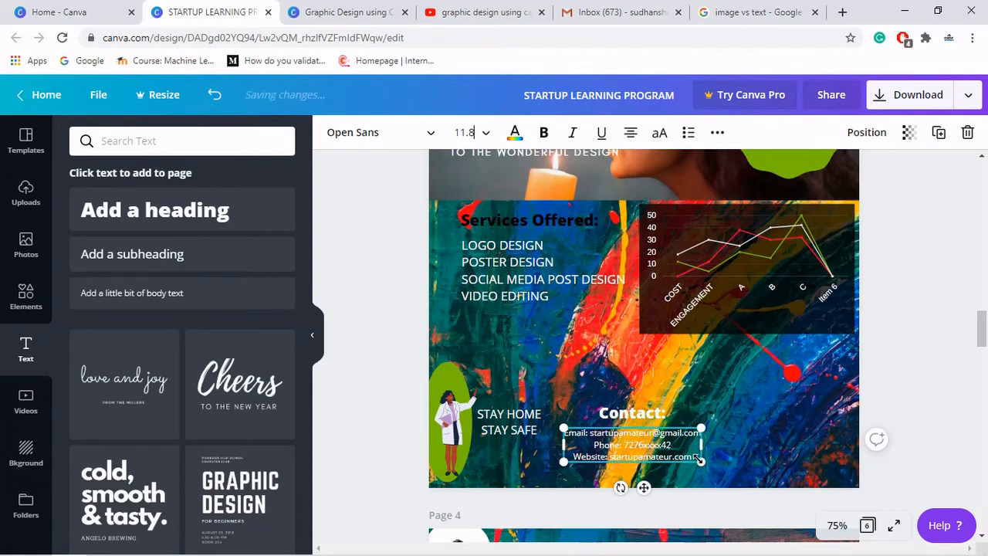
{"action": "left_click_drag", "start_coordinate": [704, 467], "coordinate": [713, 477]}
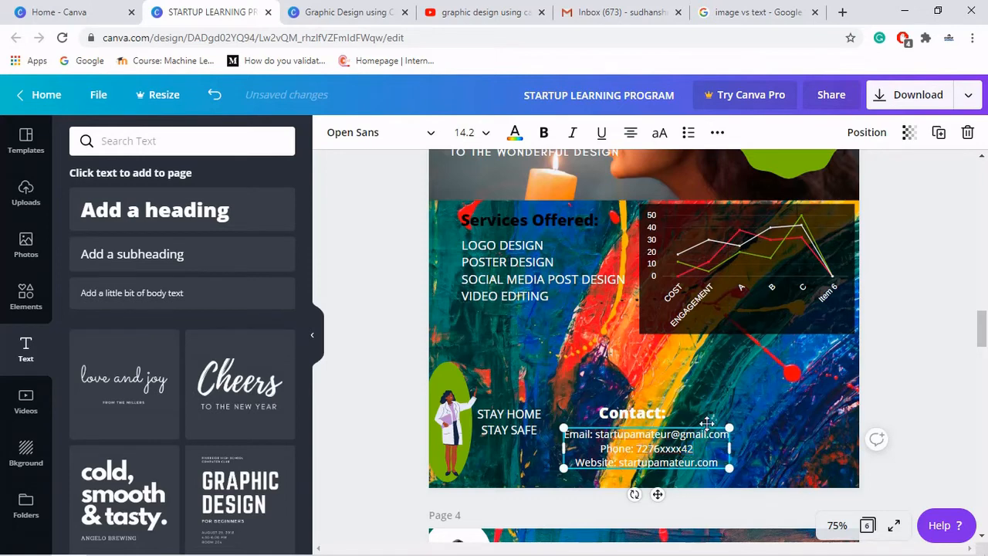
{"action": "left_click_drag", "start_coordinate": [694, 423], "coordinate": [691, 424]}
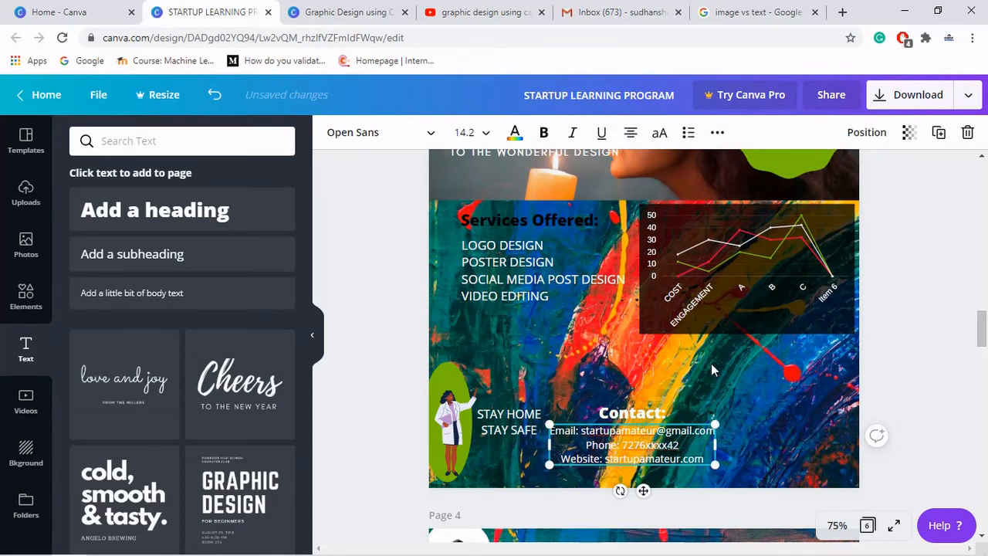
{"action": "left_click", "coordinate": [712, 364]}
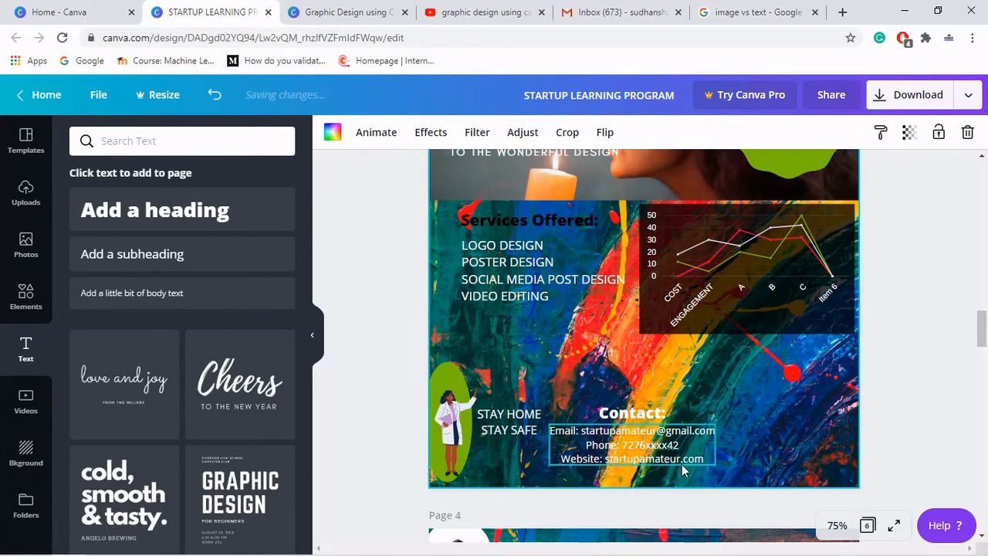
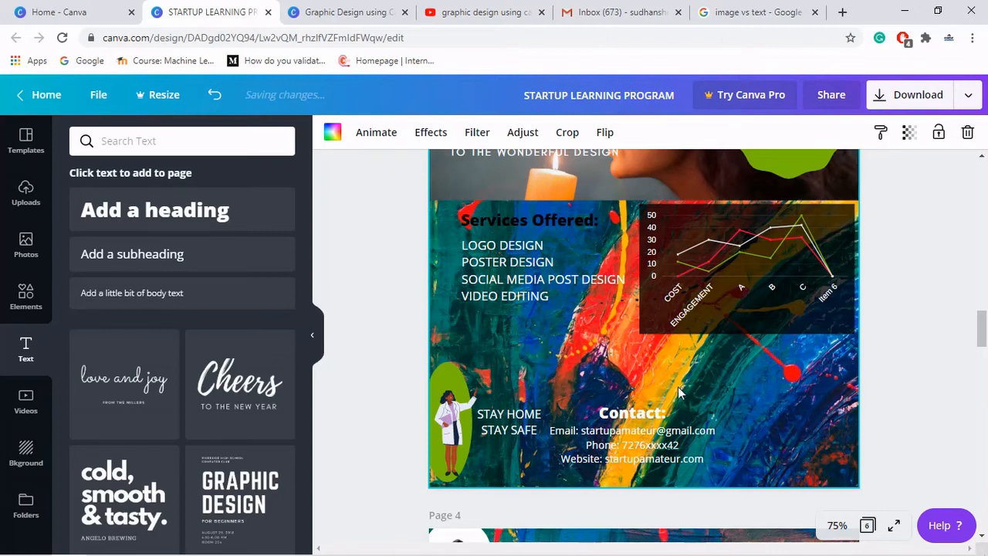
- Group the Contact: heading with the contact details and shift the group slightly right
{"action": "left_click", "coordinate": [633, 445]}
{"action": "left_click", "coordinate": [631, 133]}
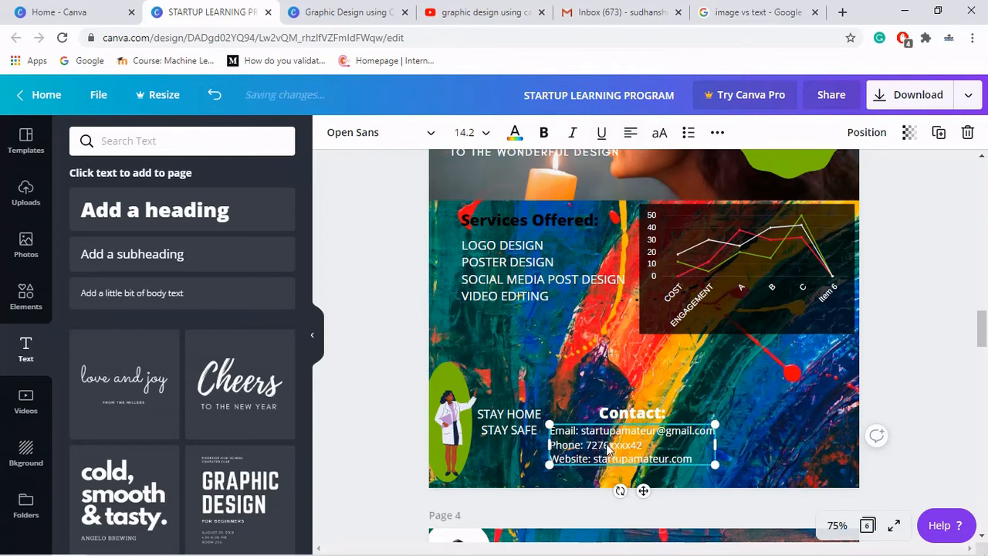
{"action": "left_click", "coordinate": [574, 391]}
{"action": "left_click_drag", "start_coordinate": [575, 391], "coordinate": [671, 465]}
{"action": "left_click", "coordinate": [843, 133]}
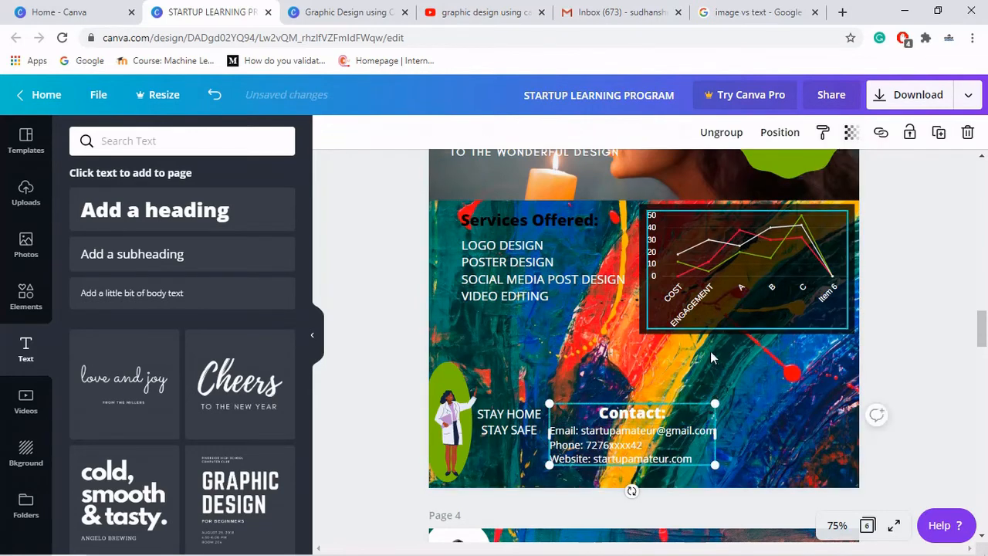
{"action": "left_click_drag", "start_coordinate": [620, 436], "coordinate": [653, 440]}
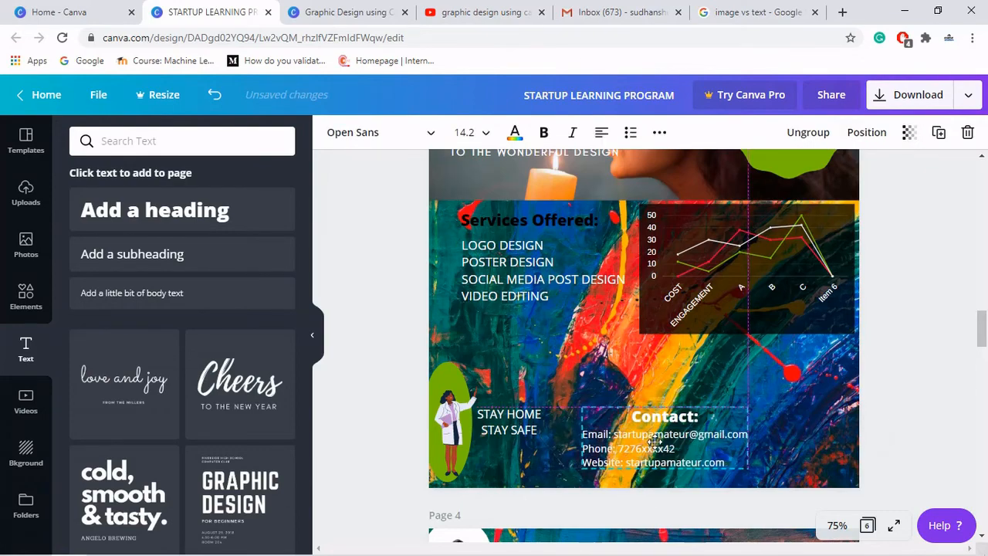
{"action": "left_click", "coordinate": [553, 370]}
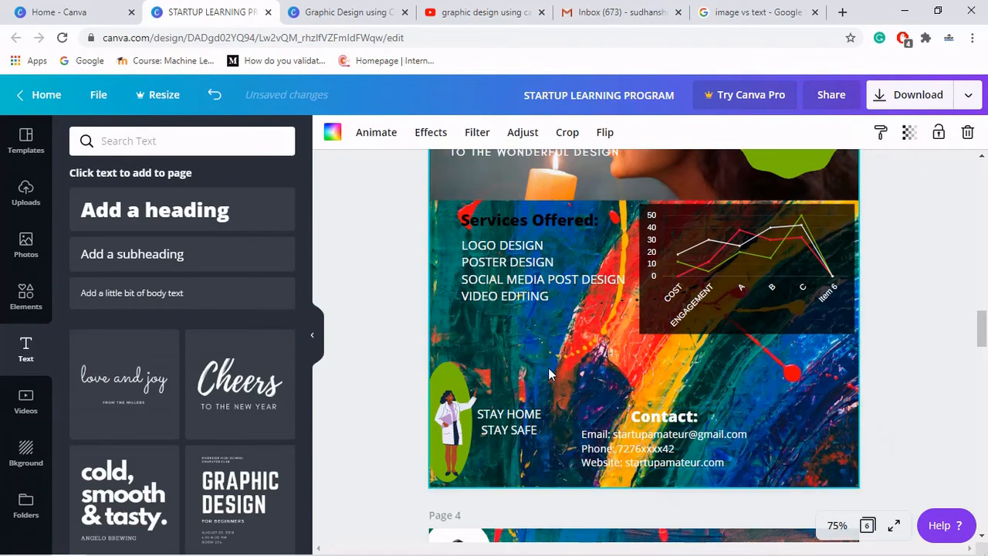
- Search the elements for email and add the free envelope icon to the page
{"action": "left_click", "coordinate": [26, 301]}
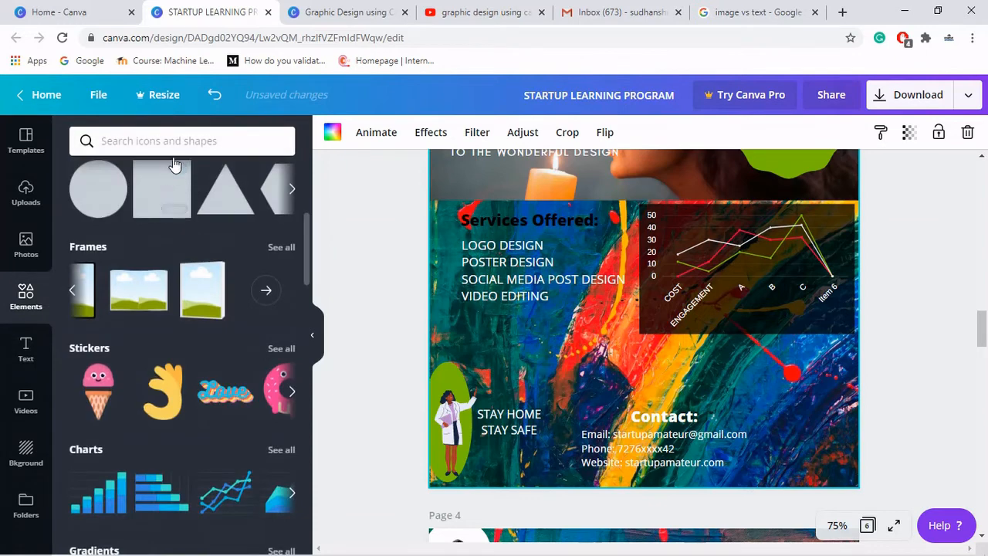
{"action": "left_click", "coordinate": [176, 143]}
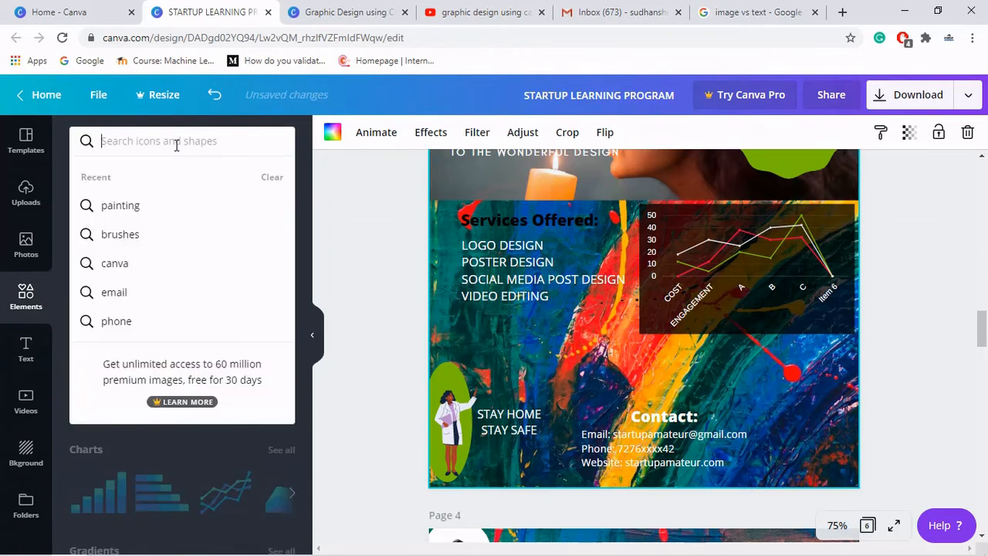
{"action": "type", "text": "email"}
{"action": "key", "text": "Return"}
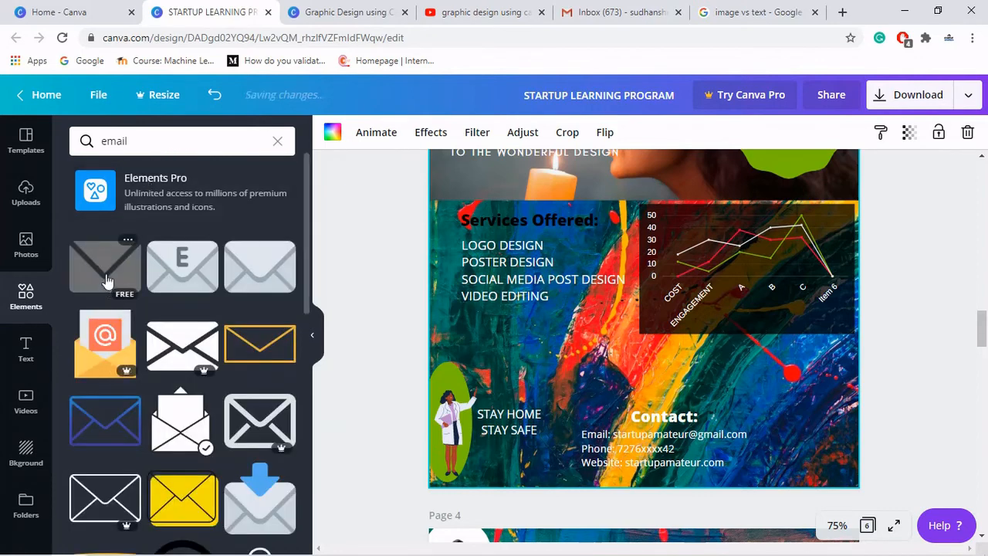
{"action": "left_click", "coordinate": [107, 280]}
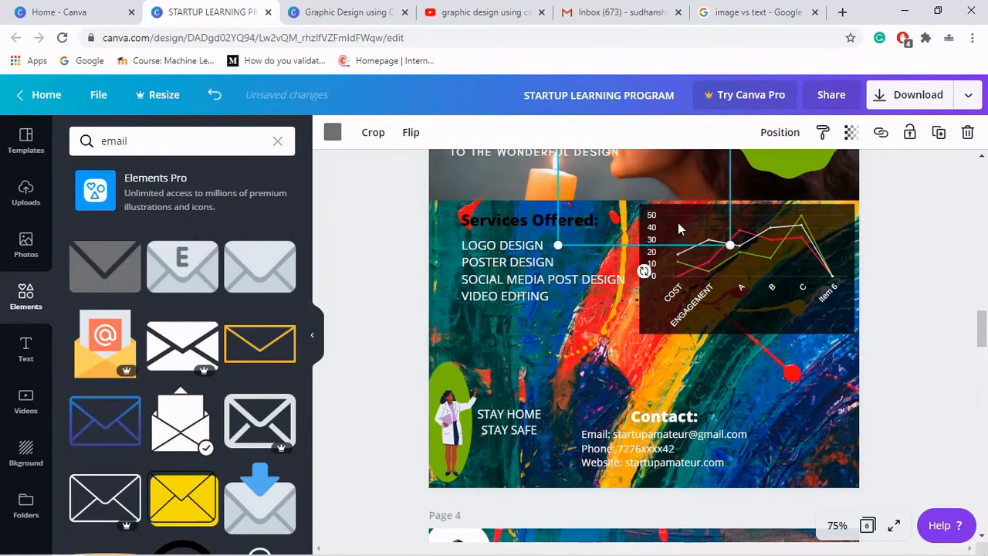
- Color the envelope icon red, shrink it and place it beside the Email line
{"action": "scroll", "coordinate": [678, 223], "scroll_direction": "up", "scroll_amount": 3}
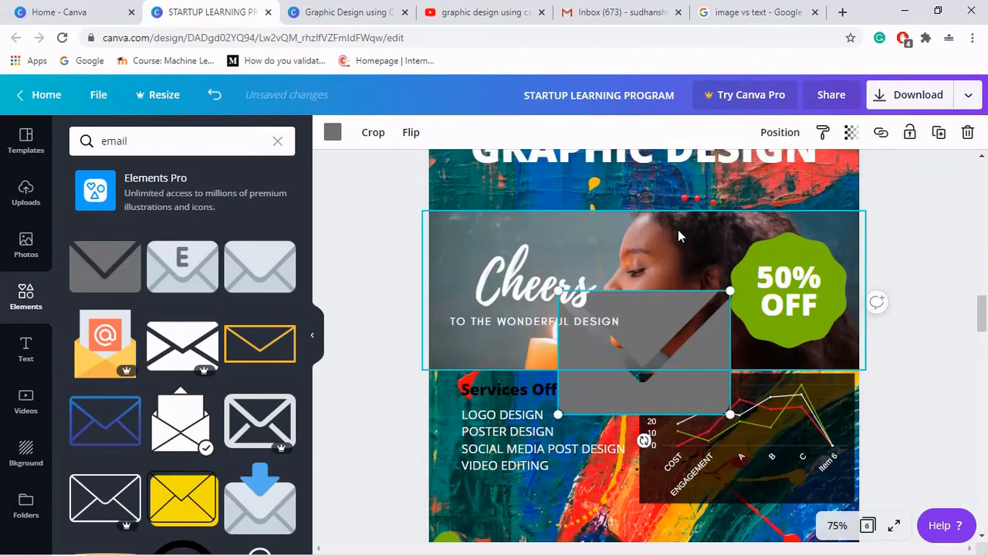
{"action": "left_click", "coordinate": [332, 133]}
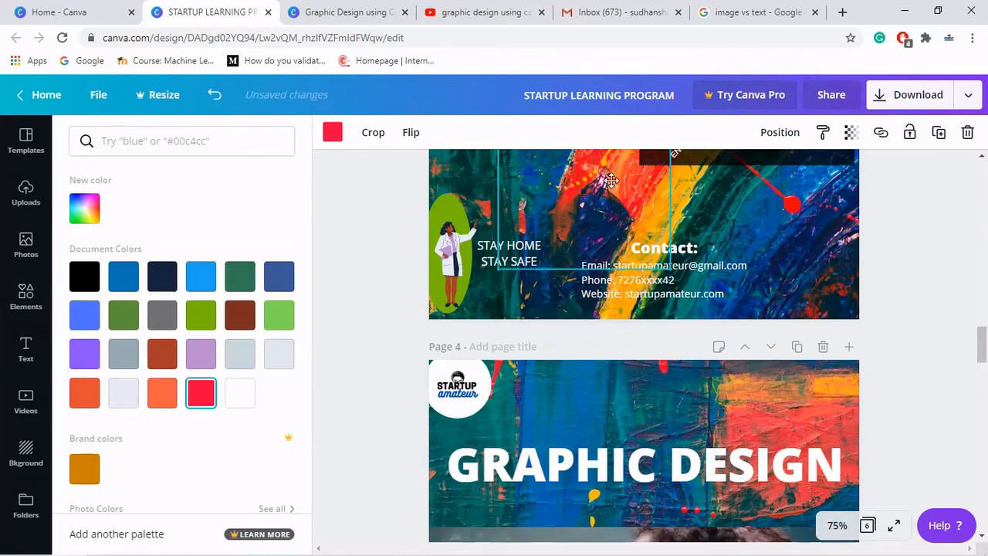
{"action": "left_click", "coordinate": [201, 279]}
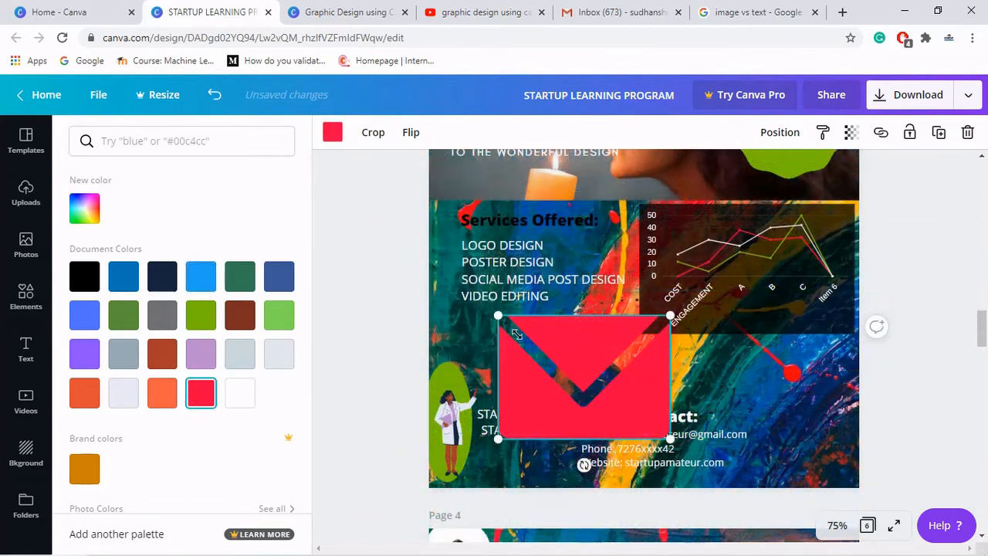
{"action": "left_click_drag", "start_coordinate": [516, 333], "coordinate": [652, 422]}
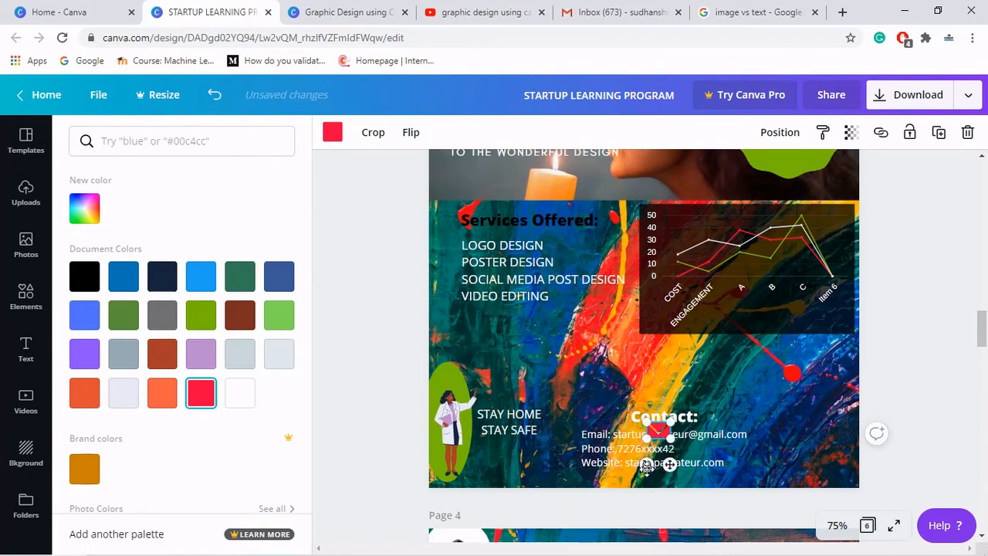
{"action": "left_click_drag", "start_coordinate": [669, 464], "coordinate": [578, 469]}
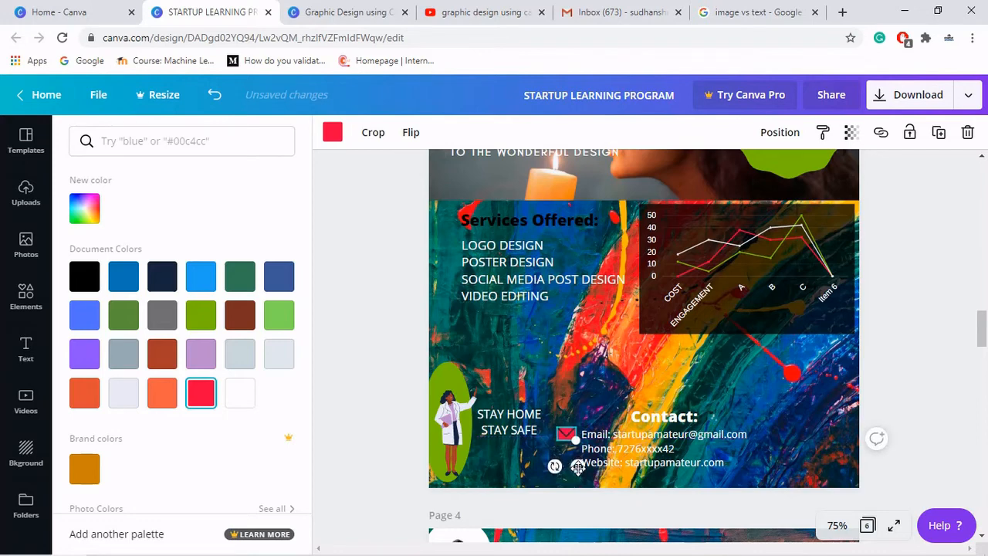
- Zoom to 100% and align the envelope icon precisely beside the Email line
{"action": "left_click", "coordinate": [838, 525]}
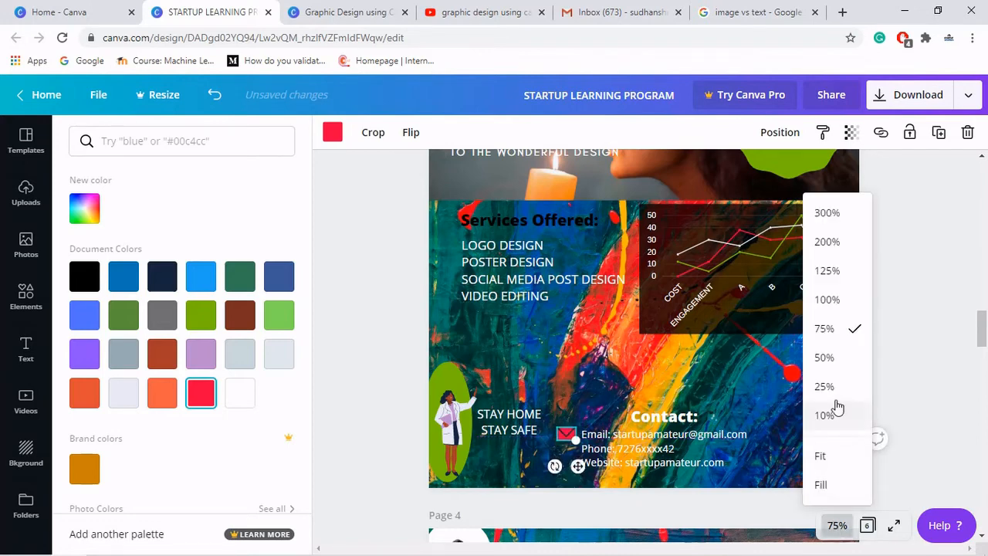
{"action": "left_click", "coordinate": [834, 303]}
{"action": "scroll", "coordinate": [618, 415], "scroll_direction": "down", "scroll_amount": 3}
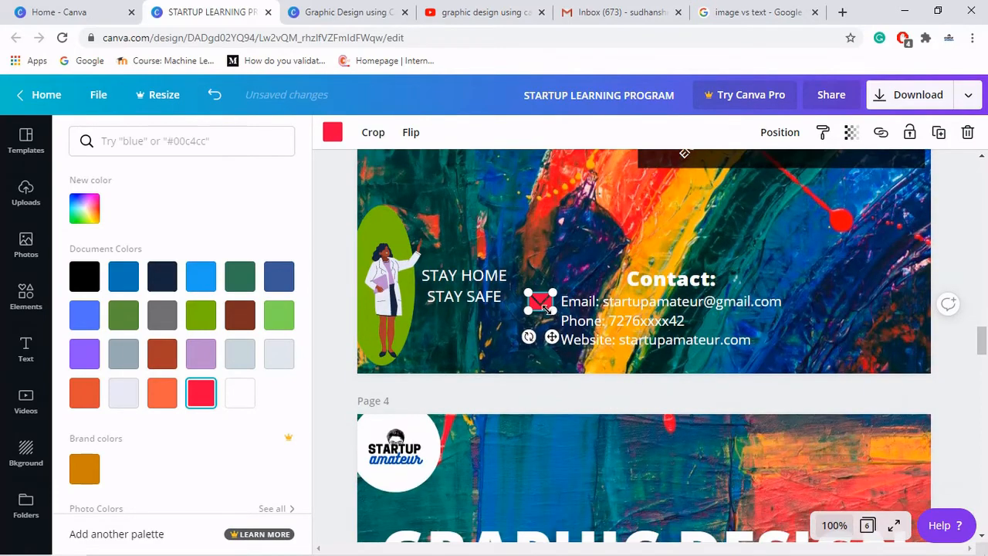
{"action": "left_click_drag", "start_coordinate": [545, 308], "coordinate": [552, 338]}
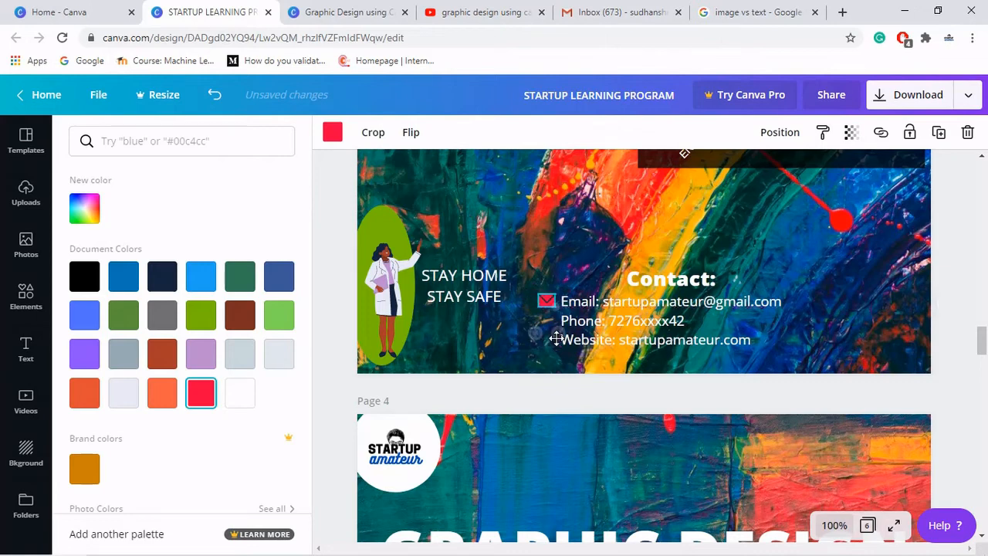
{"action": "left_click", "coordinate": [552, 247]}
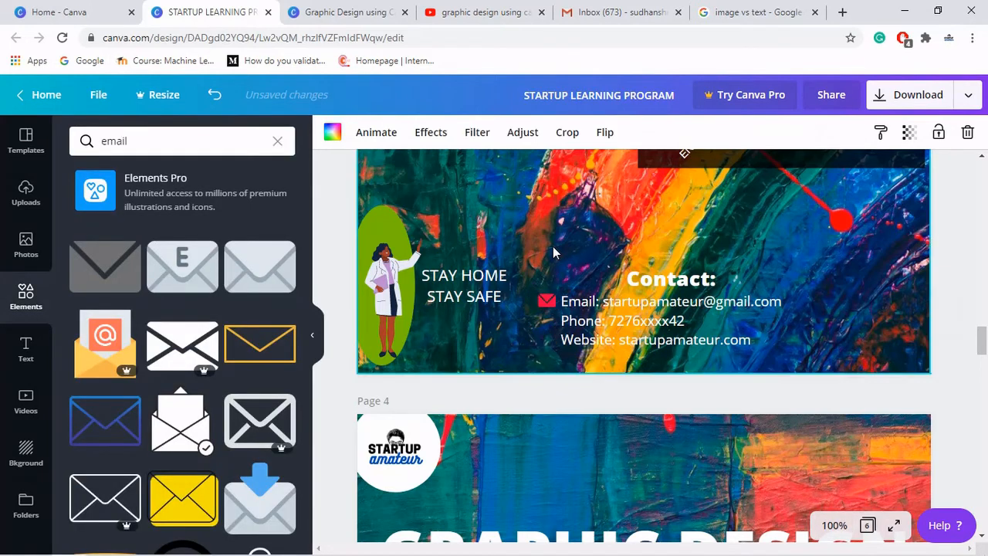
- Search the elements for phone and add the green phone handset icon
{"action": "left_click", "coordinate": [219, 136]}
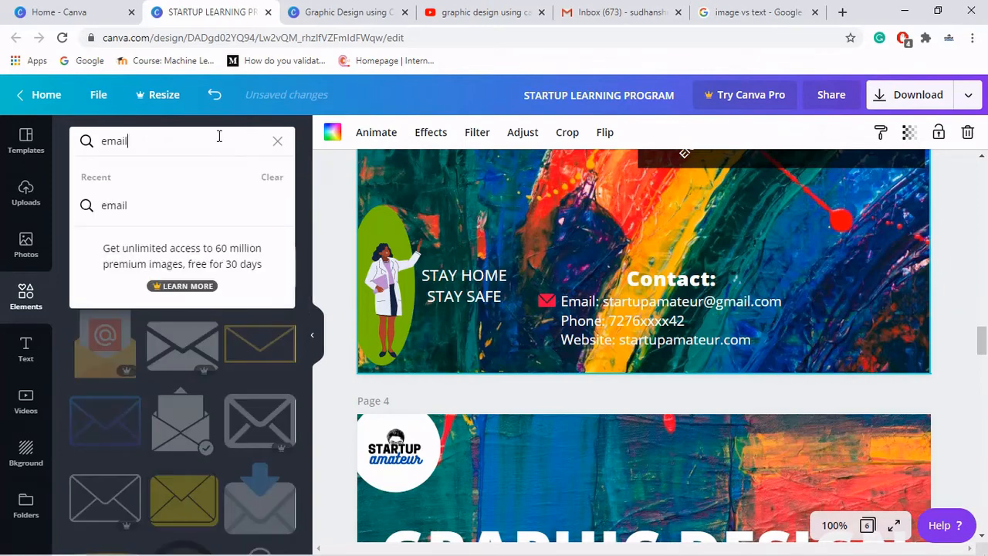
{"action": "key", "text": "BackSpace"}
{"action": "key", "text": "BackSpace"}
{"action": "type", "text": "p"}
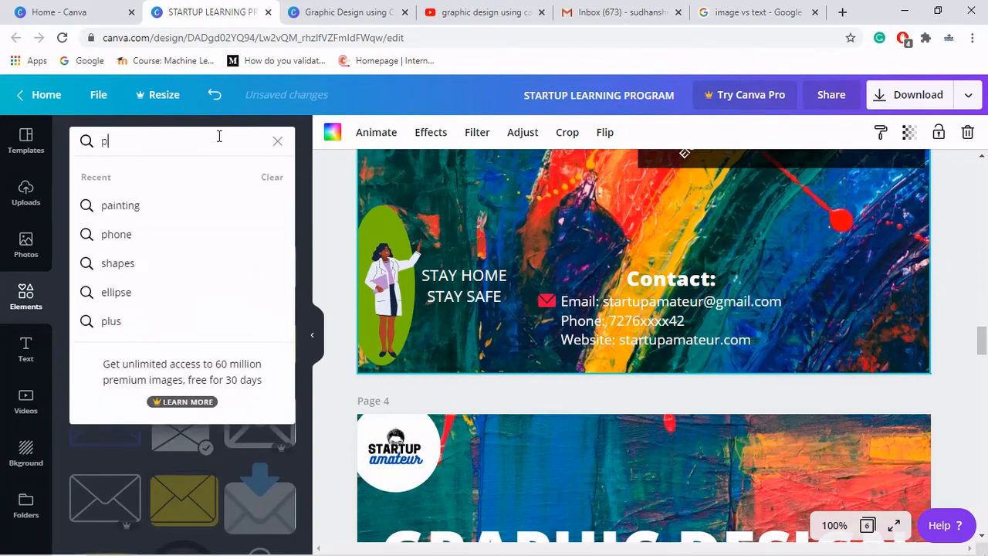
{"action": "type", "text": "hone"}
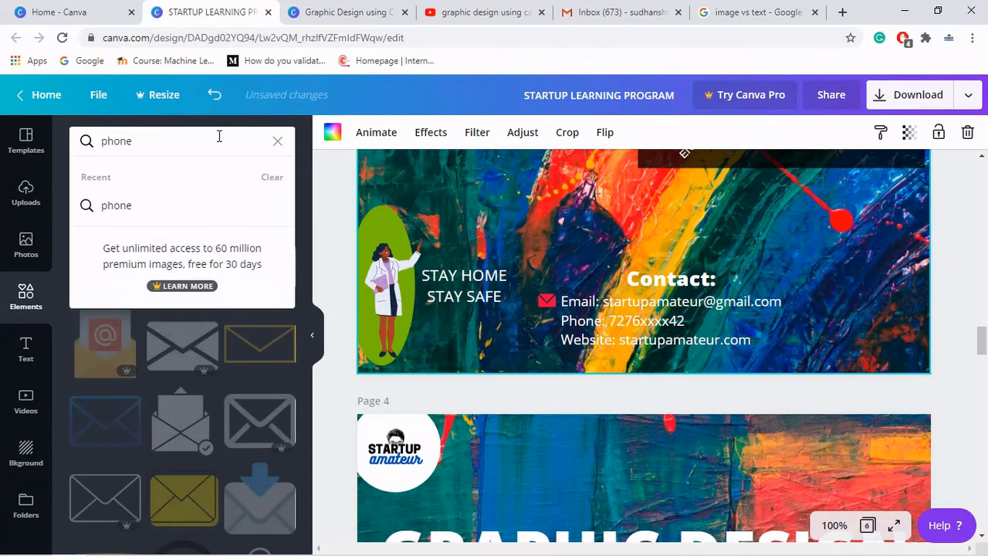
{"action": "key", "text": "Return"}
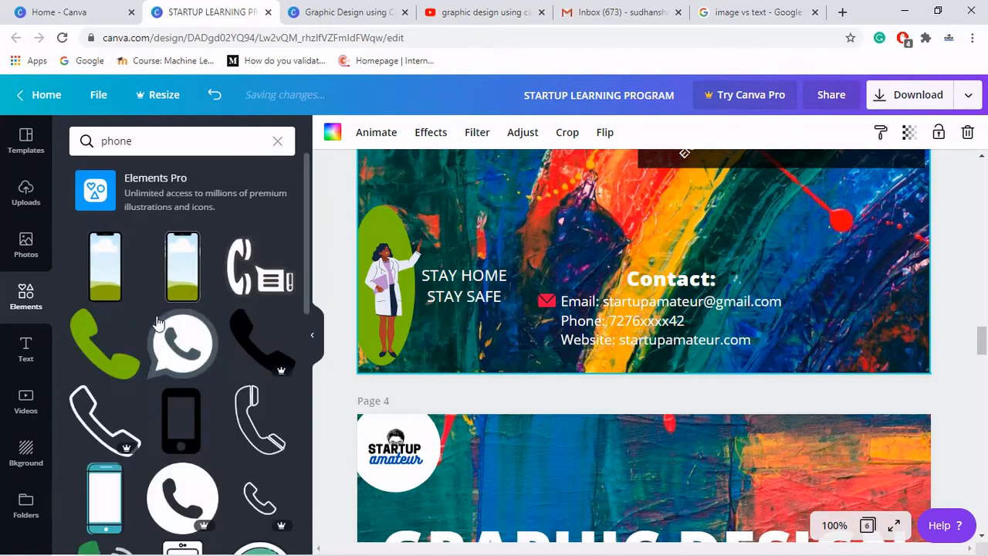
{"action": "left_click", "coordinate": [117, 343]}
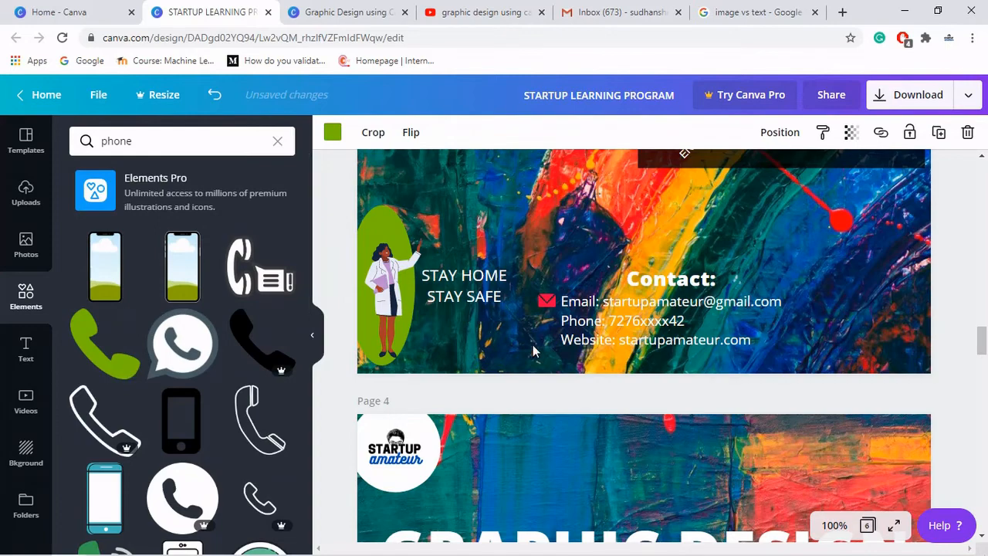
- Shrink the green phone icon and place it beside the Phone line
{"action": "scroll", "coordinate": [655, 332], "scroll_direction": "up", "scroll_amount": 8}
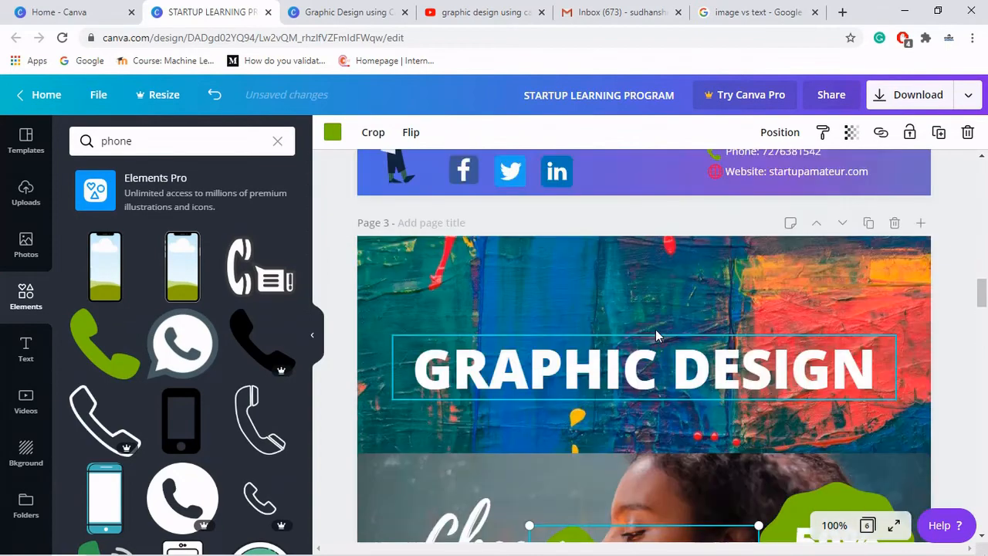
{"action": "scroll", "coordinate": [655, 332], "scroll_direction": "down", "scroll_amount": 2}
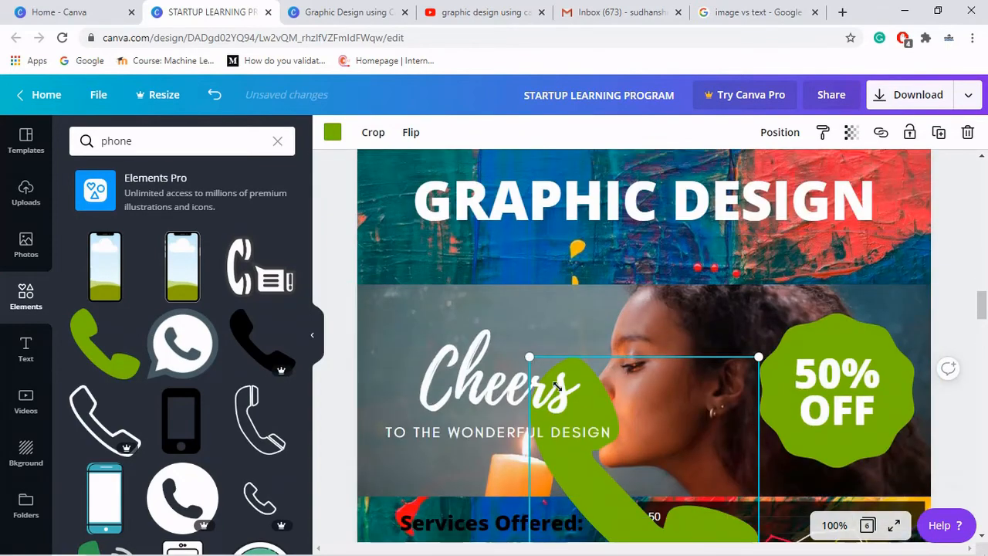
{"action": "left_click_drag", "start_coordinate": [555, 385], "coordinate": [664, 496]}
{"action": "scroll", "coordinate": [664, 406], "scroll_direction": "down", "scroll_amount": 2}
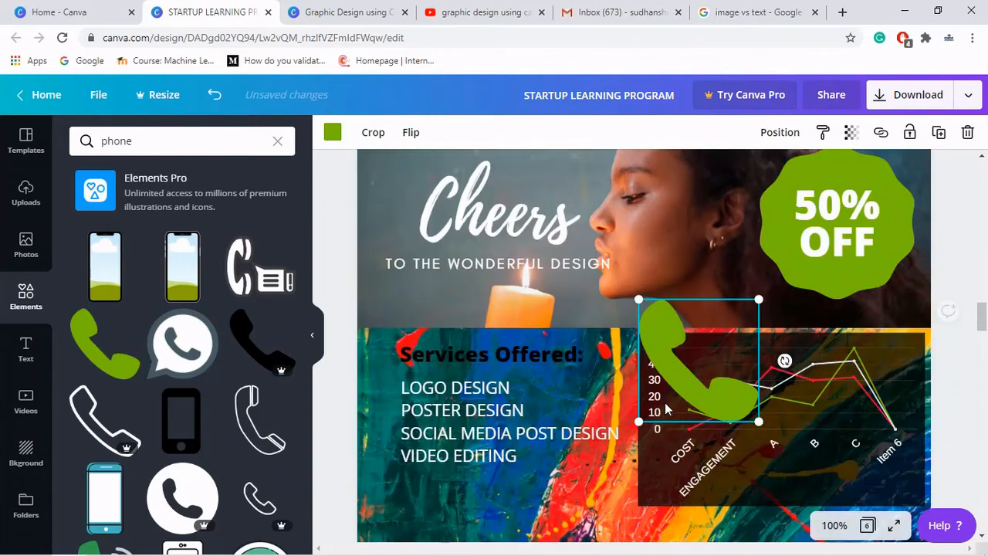
{"action": "scroll", "coordinate": [666, 409], "scroll_direction": "down", "scroll_amount": 2}
{"action": "left_click_drag", "start_coordinate": [702, 224], "coordinate": [572, 456]}
{"action": "left_click_drag", "start_coordinate": [567, 420], "coordinate": [604, 450]}
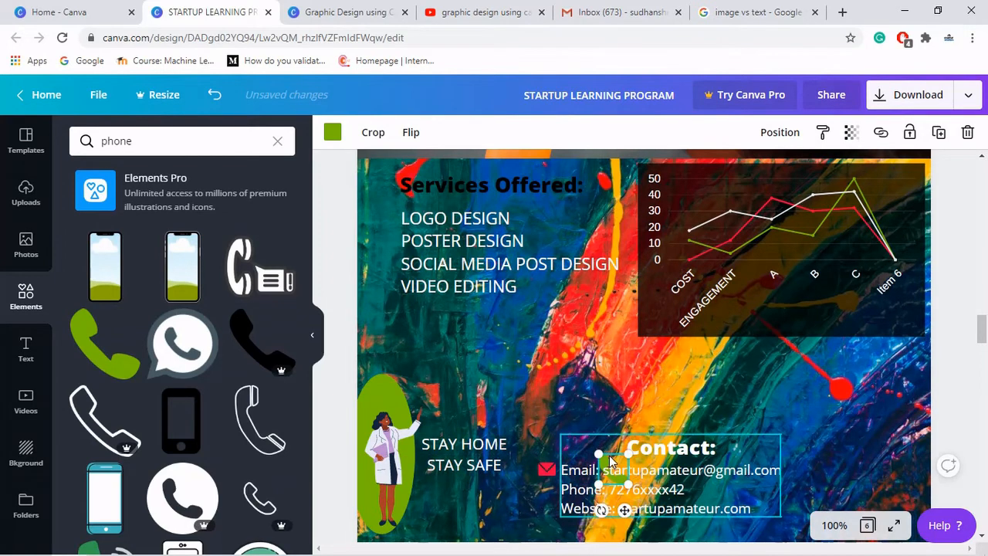
{"action": "left_click_drag", "start_coordinate": [623, 508], "coordinate": [552, 526]}
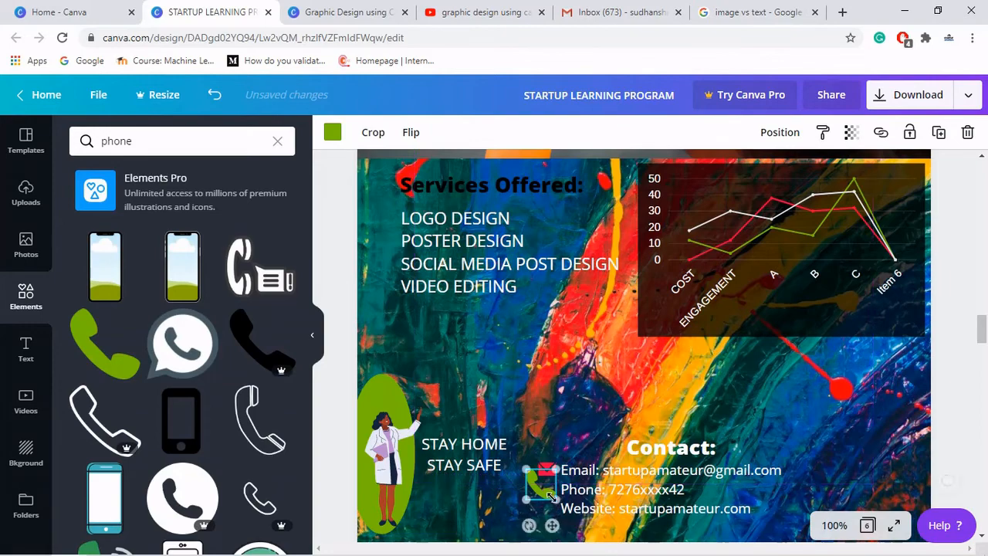
{"action": "left_click_drag", "start_coordinate": [526, 469], "coordinate": [539, 483]}
{"action": "left_click", "coordinate": [522, 493]}
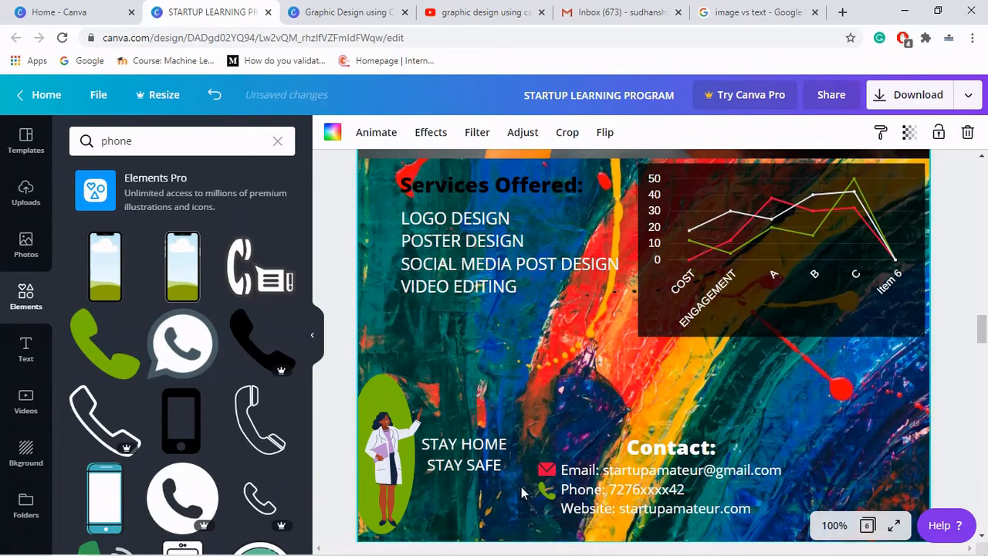
- Set the contact details' line height to 1.78
{"action": "scroll", "coordinate": [522, 488], "scroll_direction": "down", "scroll_amount": 2}
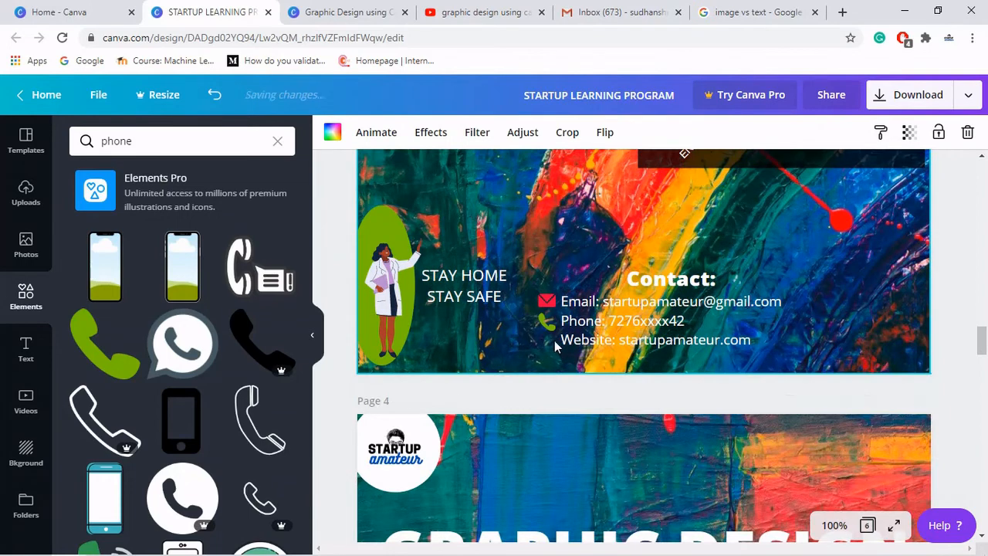
{"action": "left_click", "coordinate": [582, 343]}
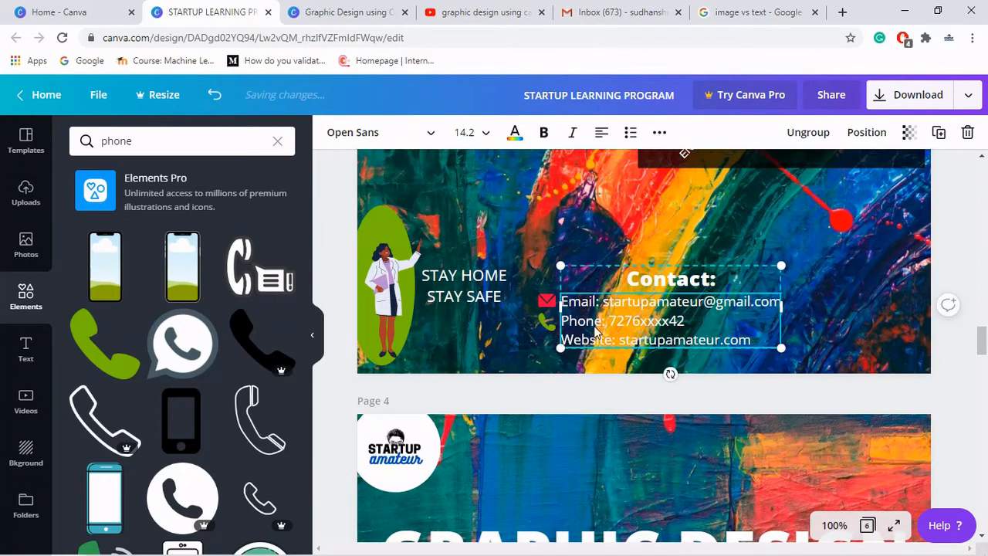
{"action": "left_click", "coordinate": [657, 134]}
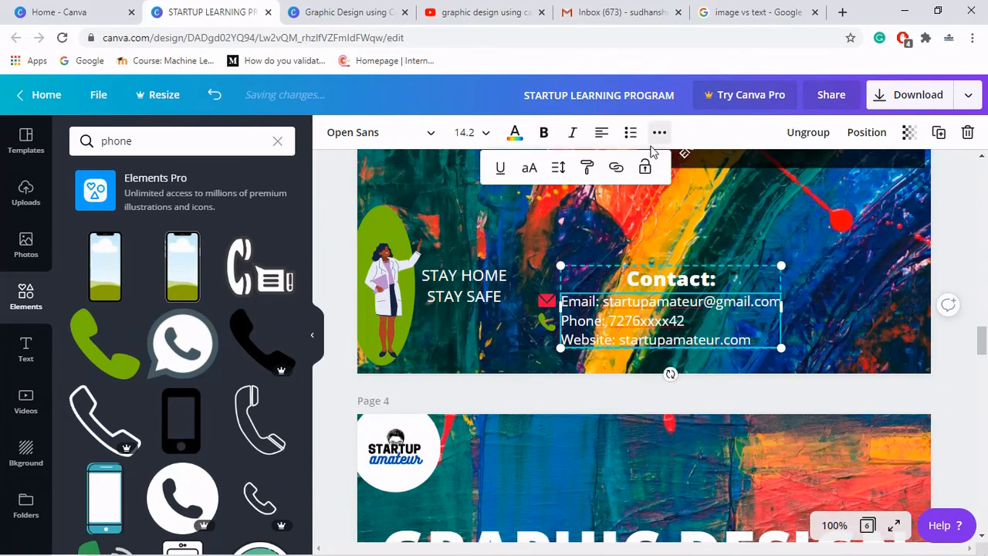
{"action": "left_click", "coordinate": [559, 169]}
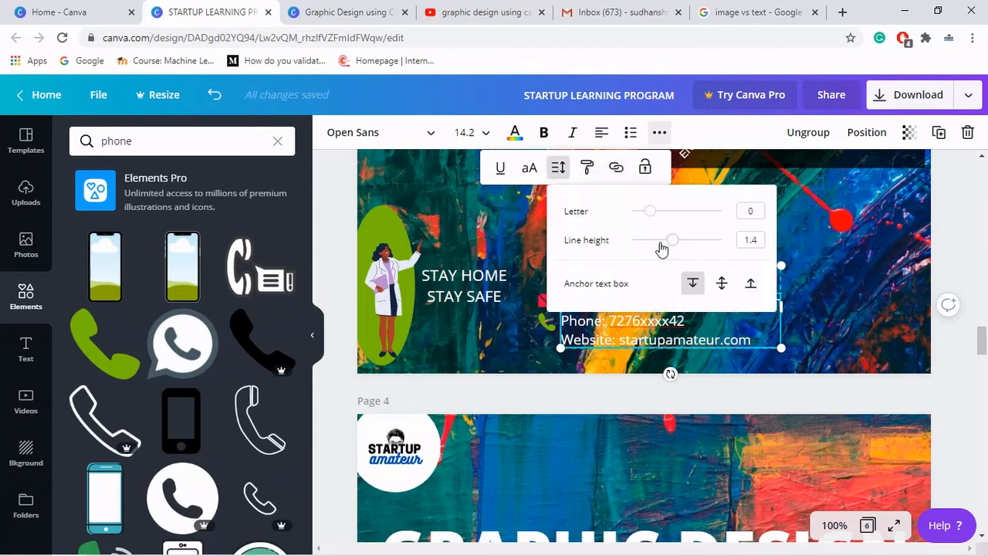
{"action": "left_click_drag", "start_coordinate": [672, 244], "coordinate": [691, 247]}
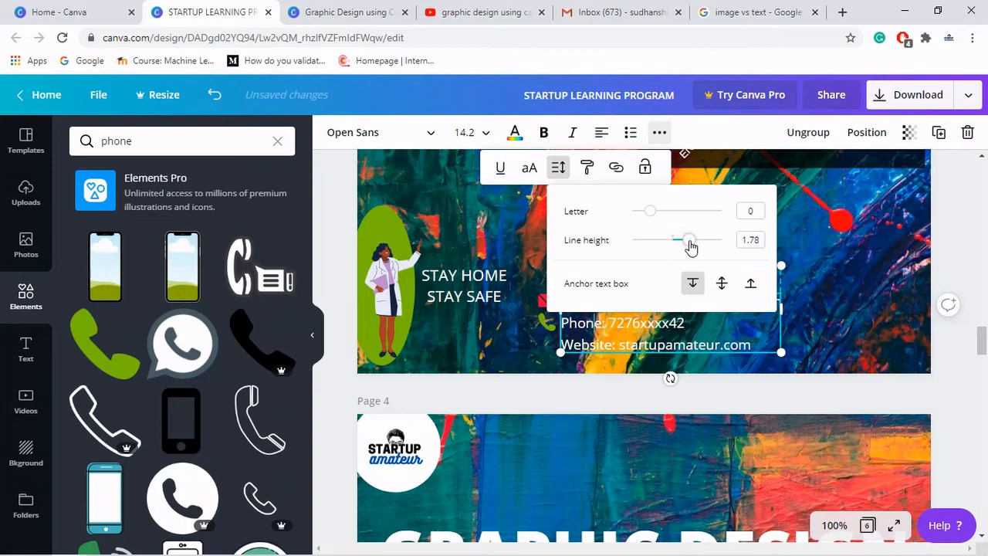
{"action": "left_click", "coordinate": [818, 312]}
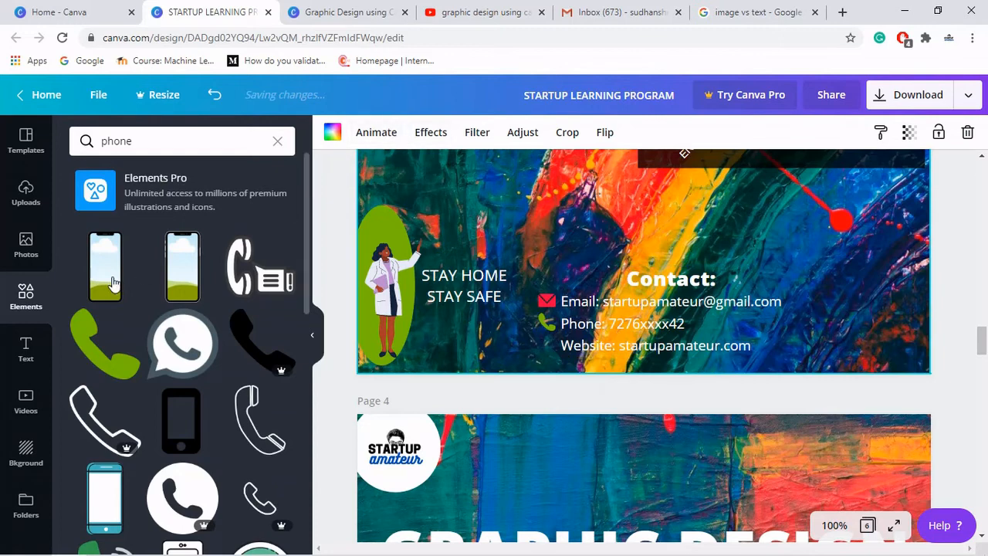
- Search the elements for website and add the blue globe icon
{"action": "left_click", "coordinate": [174, 140]}
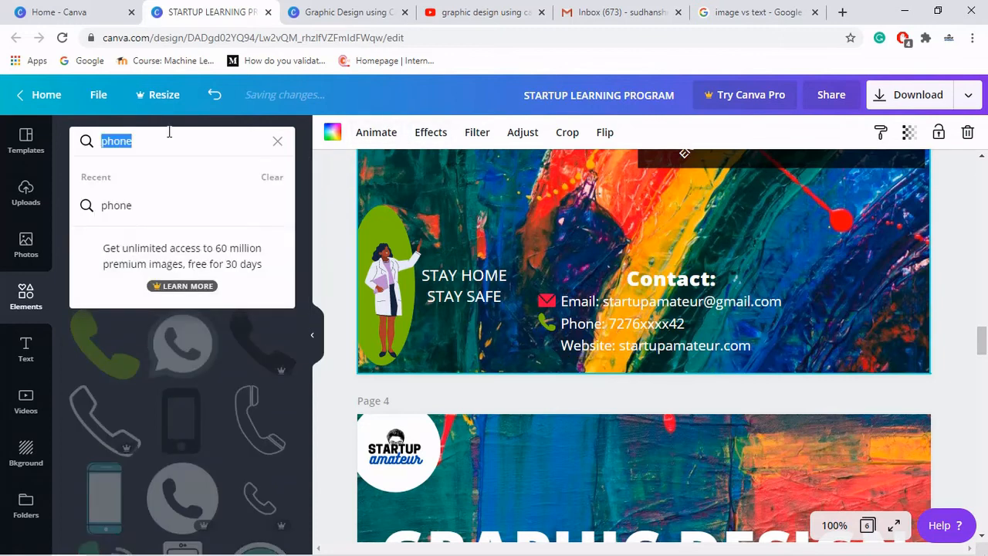
{"action": "type", "text": "website"}
{"action": "key", "text": "Return"}
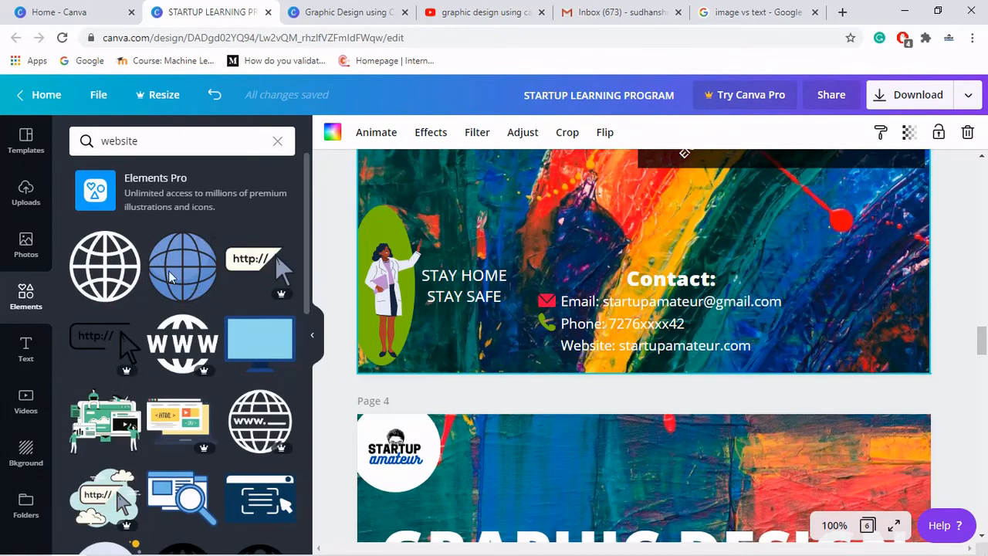
{"action": "left_click", "coordinate": [171, 278]}
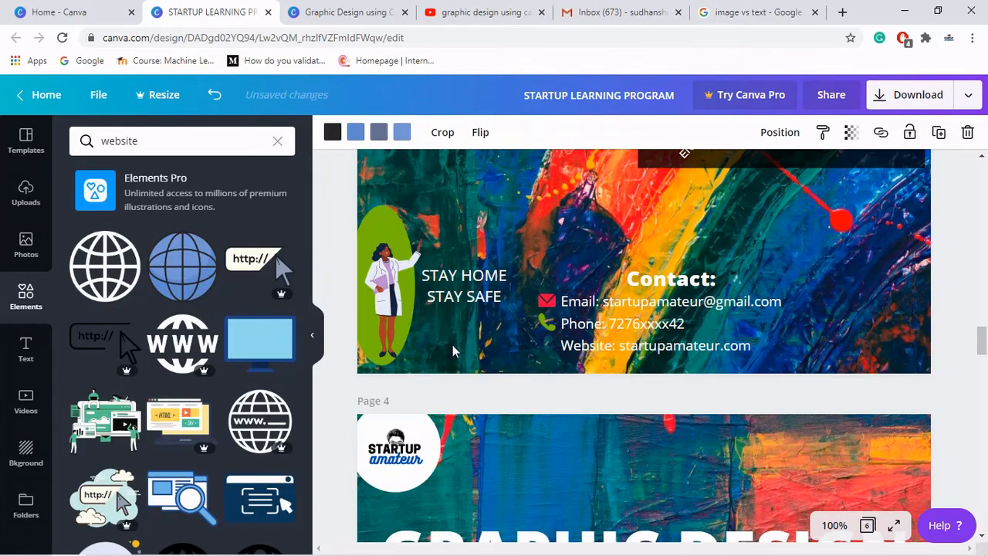
- Shrink the globe icon and place it beside the Website line of the contact details
{"action": "scroll", "coordinate": [575, 335], "scroll_direction": "up", "scroll_amount": 5}
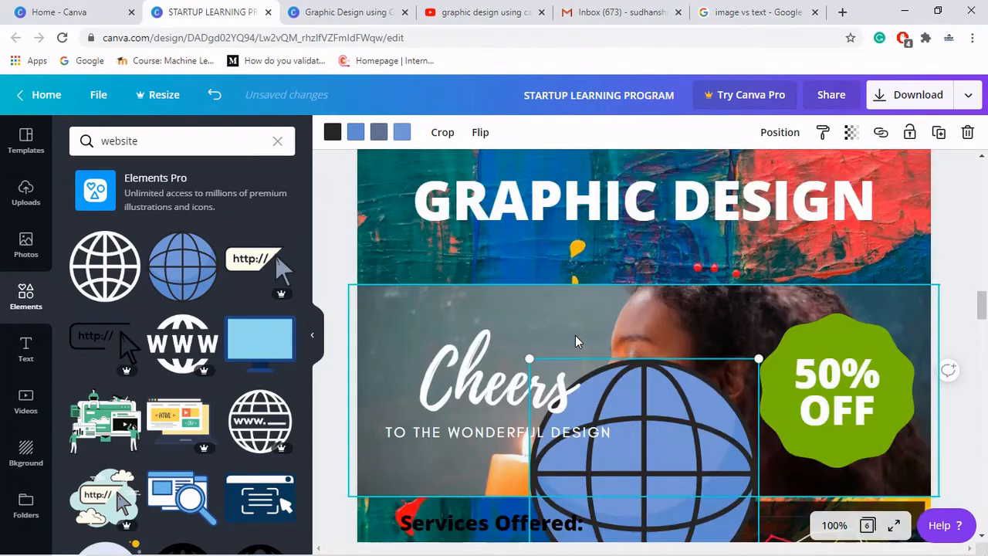
{"action": "left_click_drag", "start_coordinate": [630, 428], "coordinate": [667, 497]}
{"action": "scroll", "coordinate": [687, 430], "scroll_direction": "down", "scroll_amount": 2}
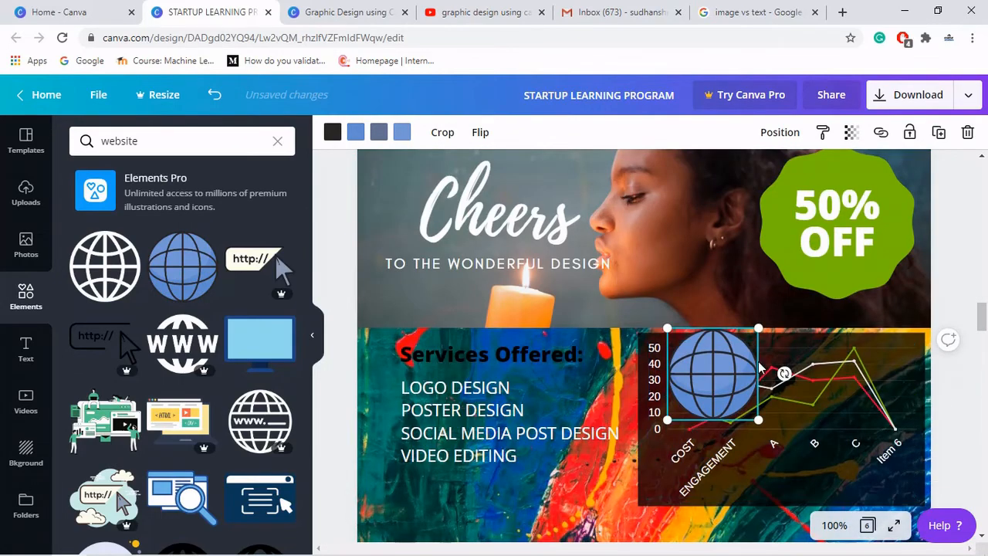
{"action": "left_click_drag", "start_coordinate": [716, 355], "coordinate": [603, 475]}
{"action": "scroll", "coordinate": [602, 475], "scroll_direction": "down", "scroll_amount": 4}
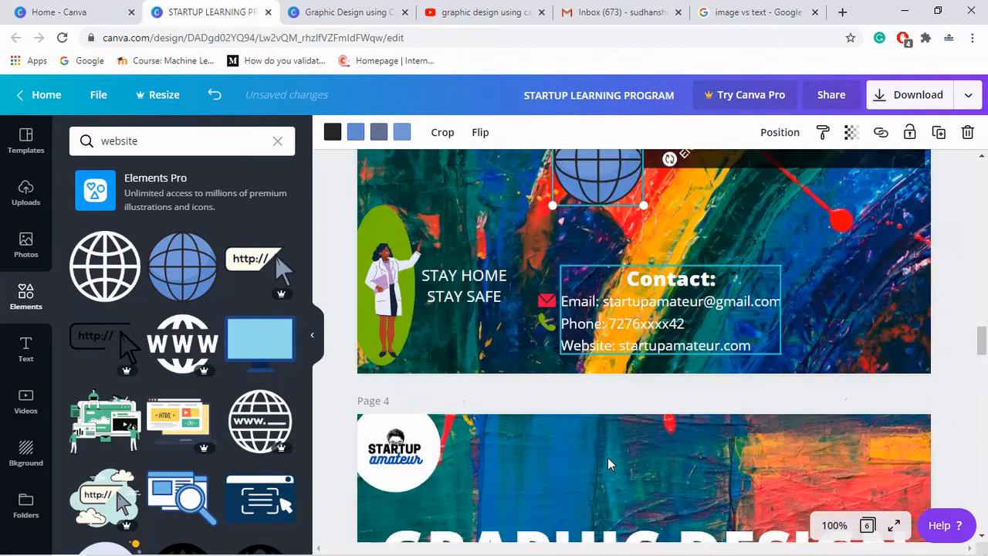
{"action": "left_click_drag", "start_coordinate": [606, 179], "coordinate": [518, 344]}
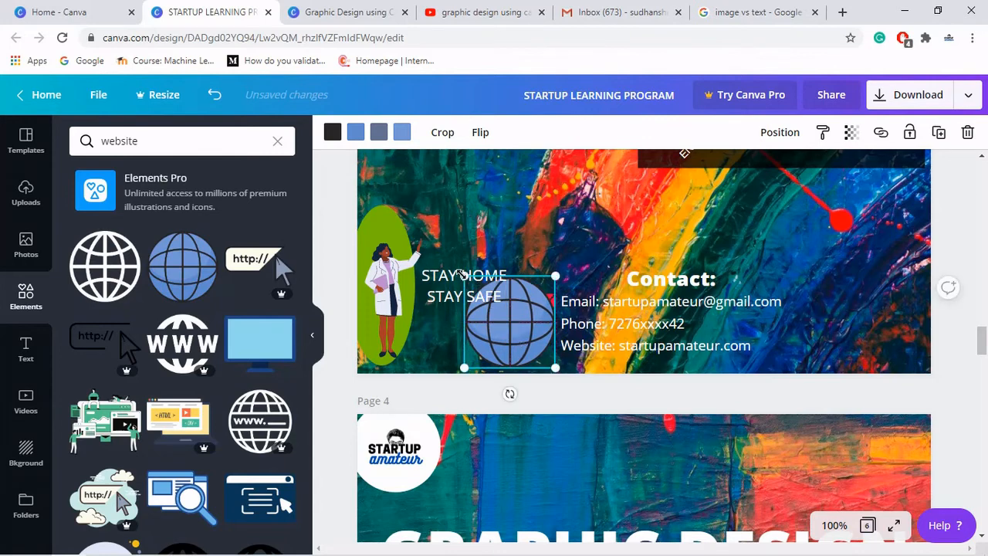
{"action": "left_click_drag", "start_coordinate": [464, 276], "coordinate": [547, 354]}
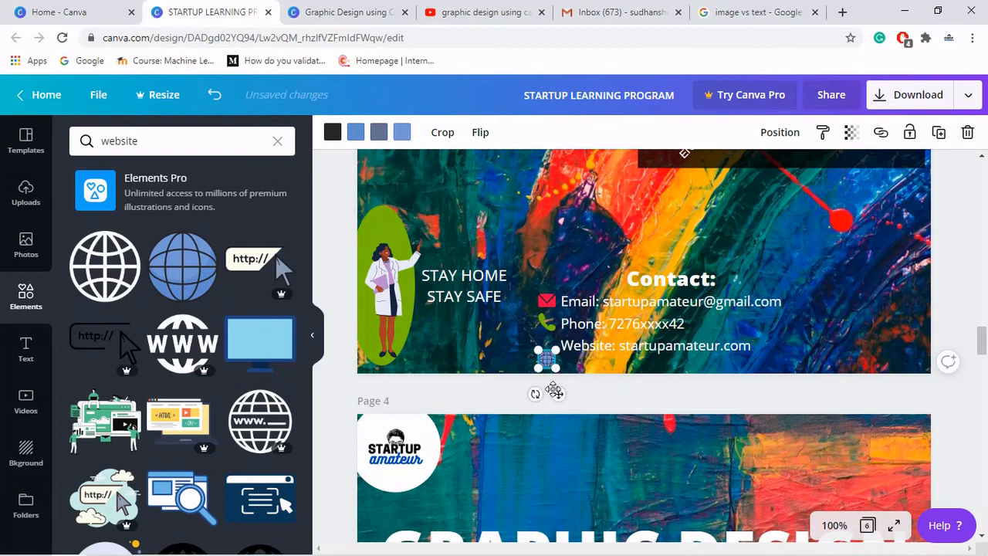
{"action": "left_click_drag", "start_coordinate": [557, 391], "coordinate": [557, 378]}
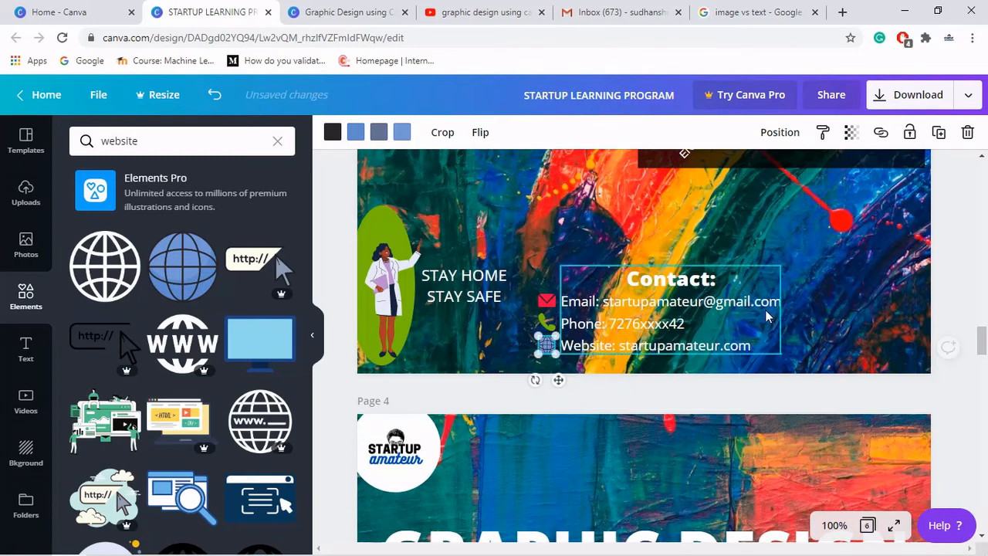
{"action": "left_click", "coordinate": [974, 280]}
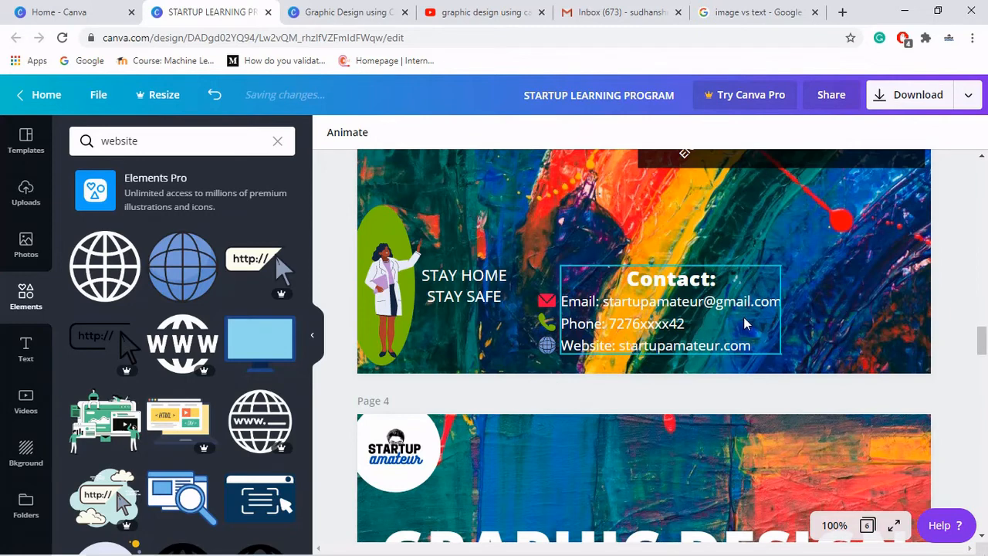
- Select the contact text together with its three icons and shift them slightly left
{"action": "left_click_drag", "start_coordinate": [541, 264], "coordinate": [764, 386]}
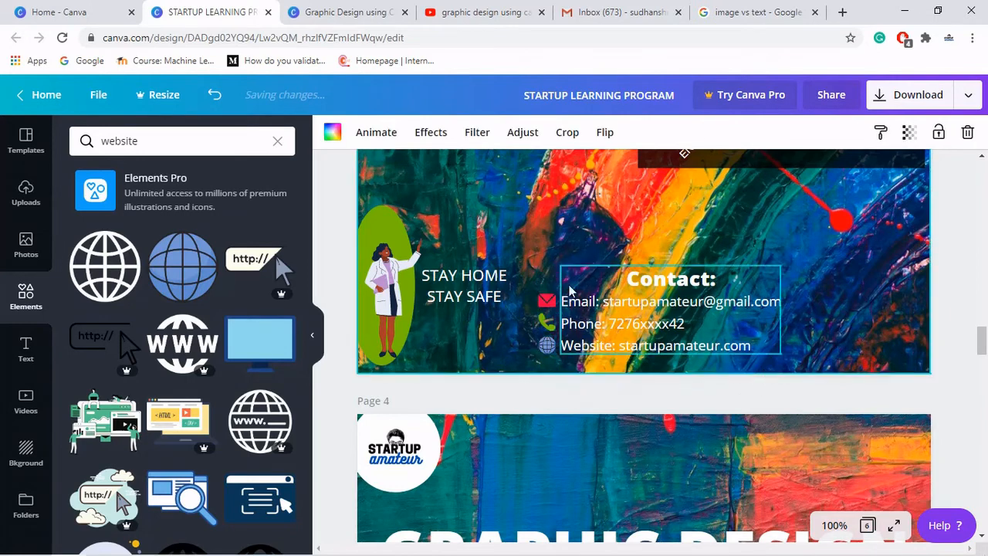
{"action": "left_click_drag", "start_coordinate": [531, 257], "coordinate": [765, 357]}
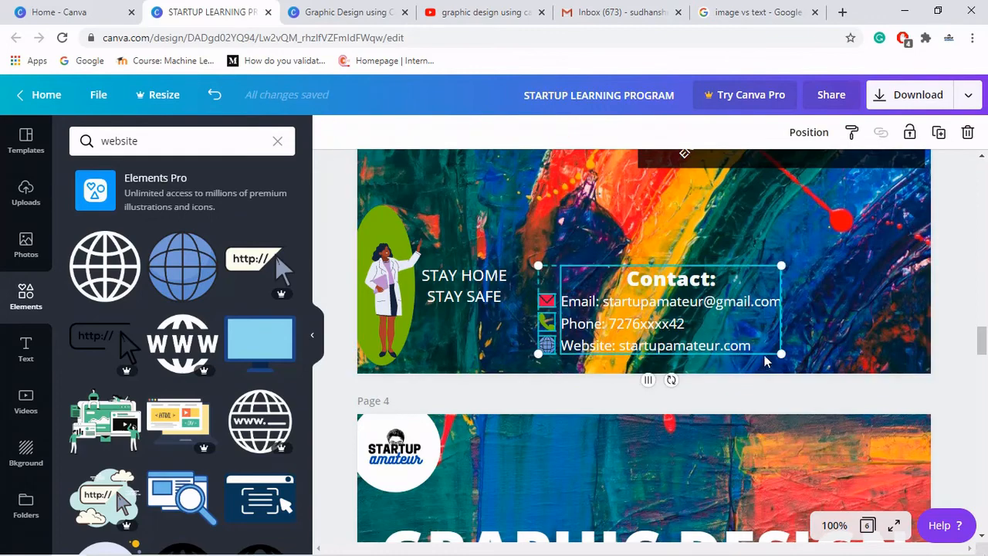
{"action": "mouse_move", "coordinate": [713, 333]}
{"action": "left_mouse_down"}
{"action": "mouse_move", "coordinate": [692, 326]}
{"action": "mouse_move", "coordinate": [704, 326]}
{"action": "left_mouse_up"}
{"action": "left_click", "coordinate": [845, 317]}
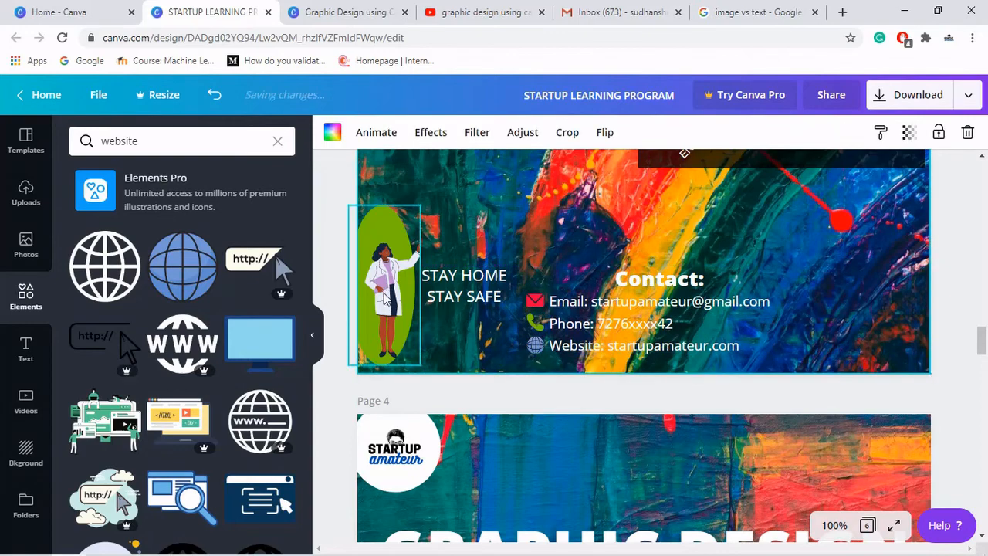
- Search the elements for linkedin and preview the poster in full screen
{"action": "left_click", "coordinate": [162, 143]}
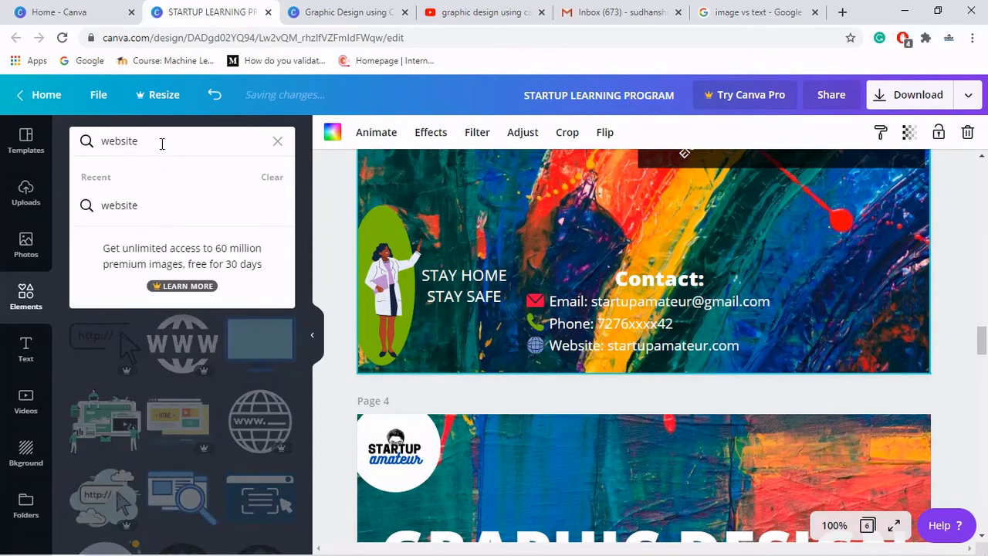
{"action": "double_click", "coordinate": [163, 143]}
{"action": "type", "text": "linkedin"}
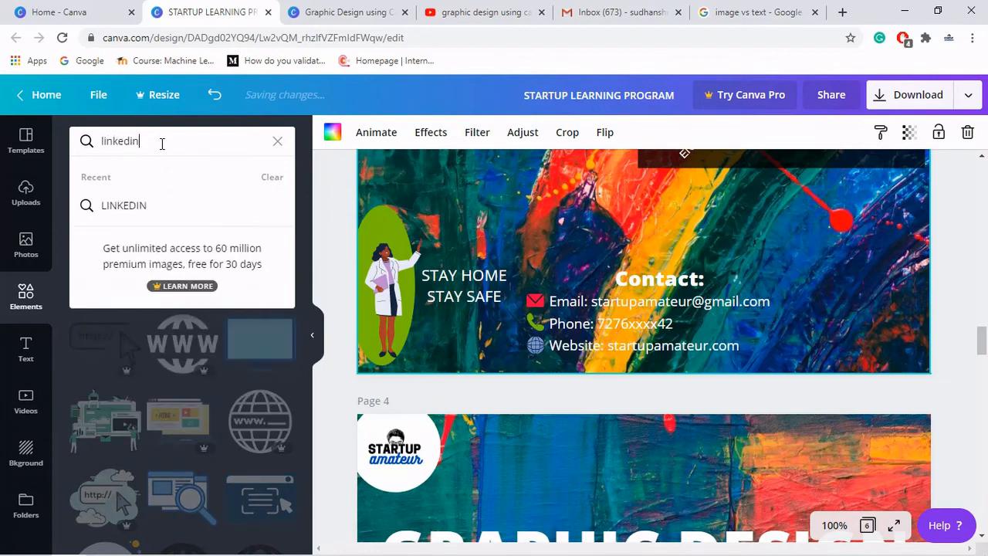
{"action": "key", "text": "Return"}
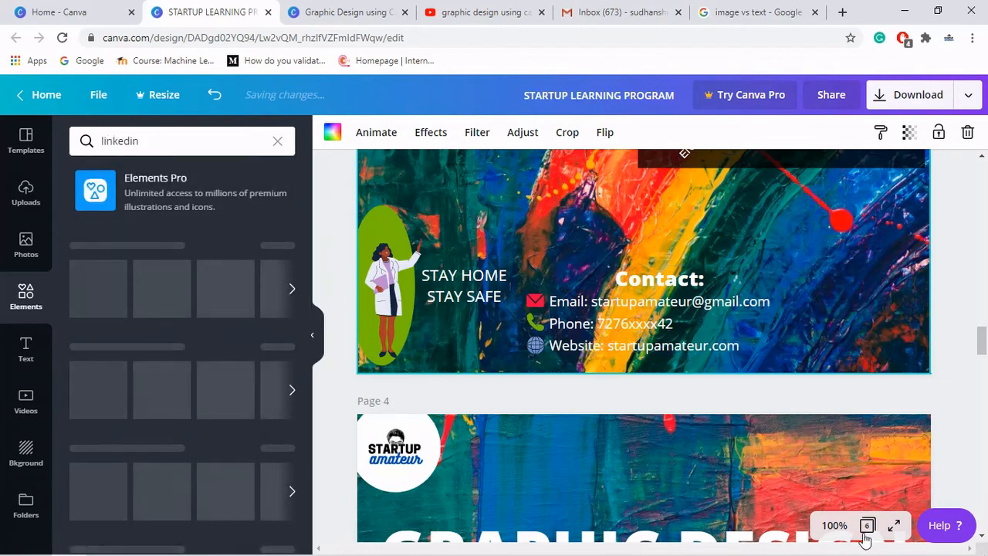
{"action": "left_click", "coordinate": [894, 526]}
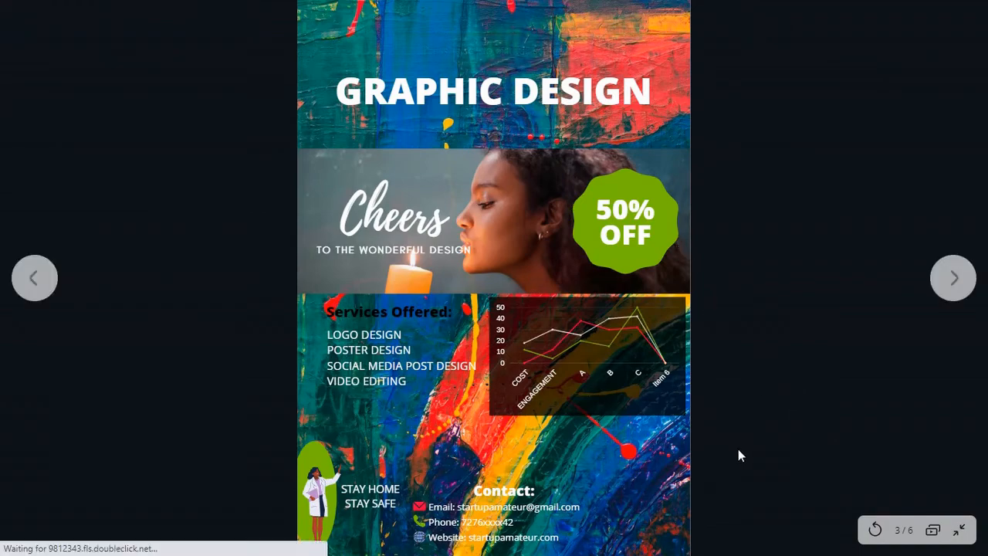
{"action": "left_click", "coordinate": [959, 529]}
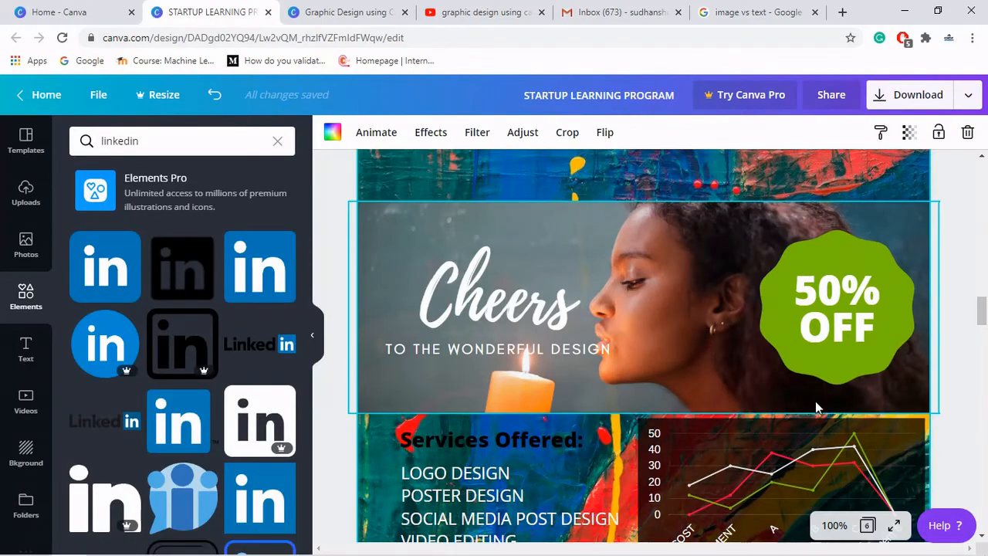
- Add the blue LinkedIn icon, shrink it and place it in the poster's bottom-right corner
{"action": "scroll", "coordinate": [815, 400], "scroll_direction": "down", "scroll_amount": 2}
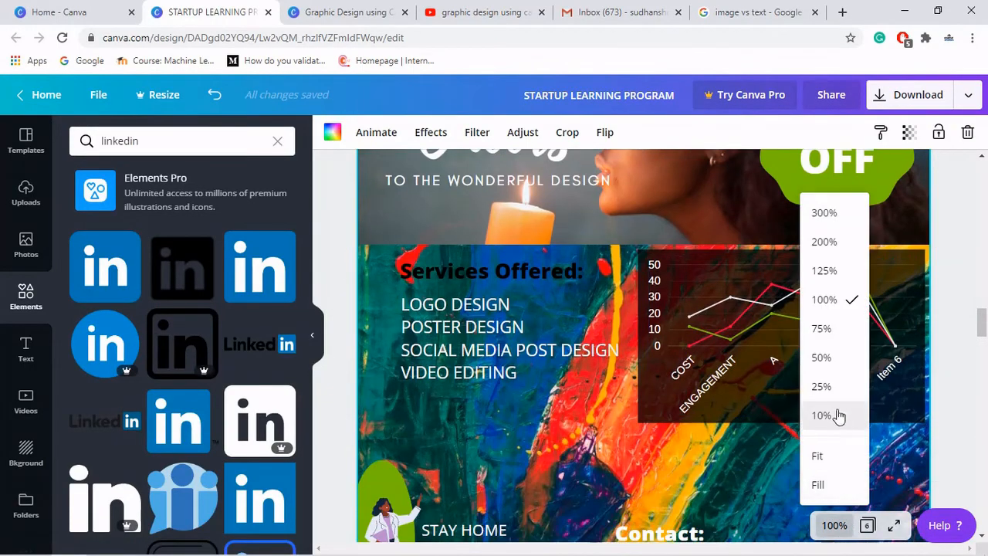
{"action": "left_click", "coordinate": [822, 360]}
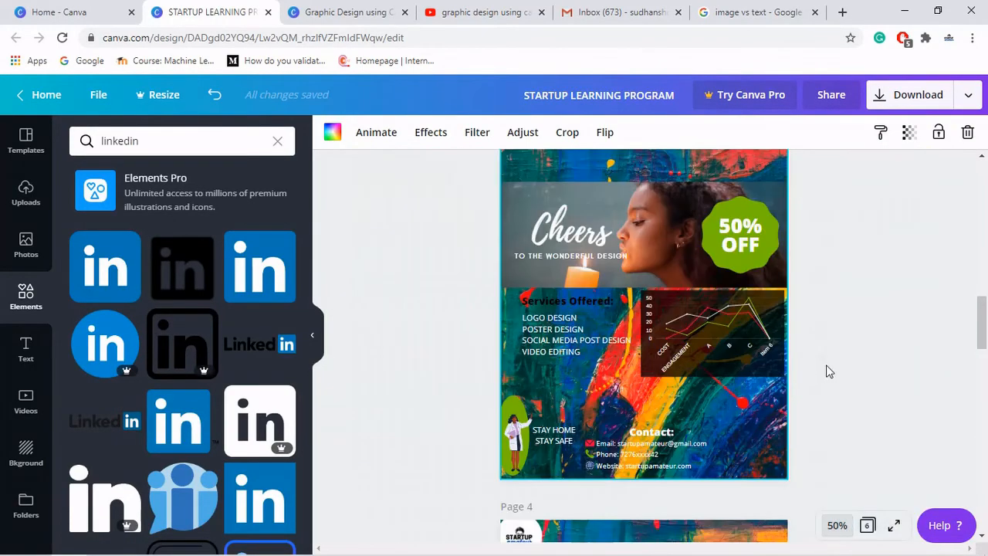
{"action": "scroll", "coordinate": [841, 369], "scroll_direction": "up", "scroll_amount": 2}
{"action": "left_click_drag", "start_coordinate": [985, 309], "coordinate": [987, 332]}
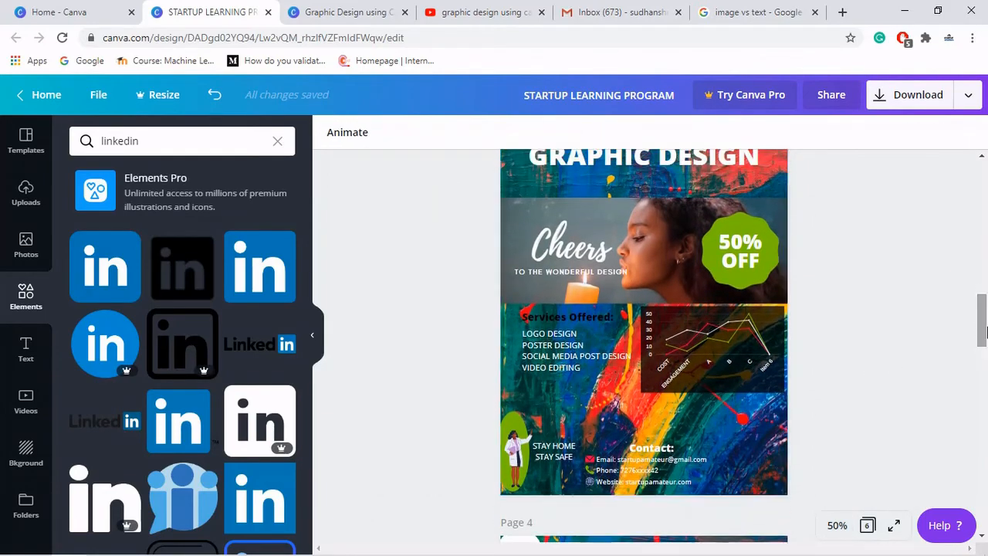
{"action": "left_click", "coordinate": [116, 284]}
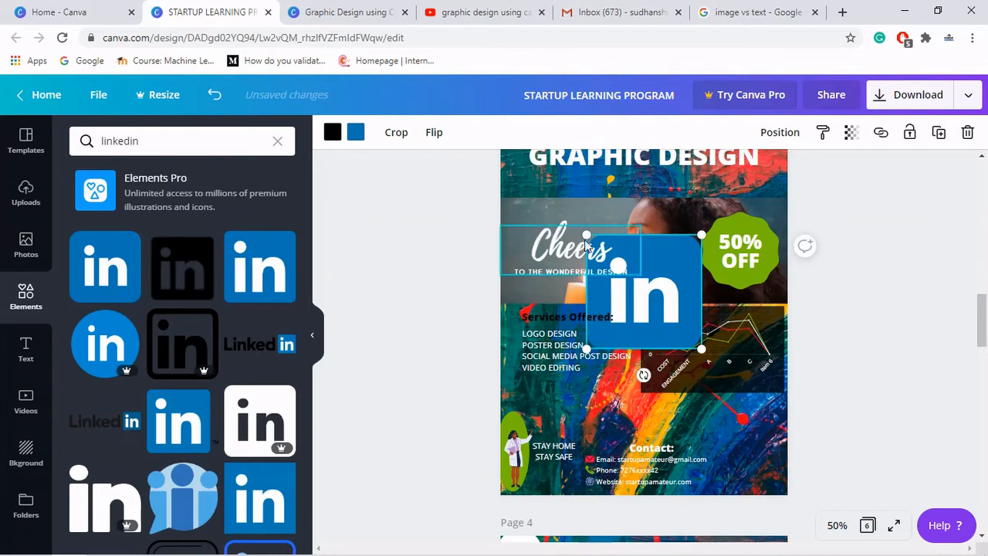
{"action": "left_click_drag", "start_coordinate": [642, 286], "coordinate": [687, 345]}
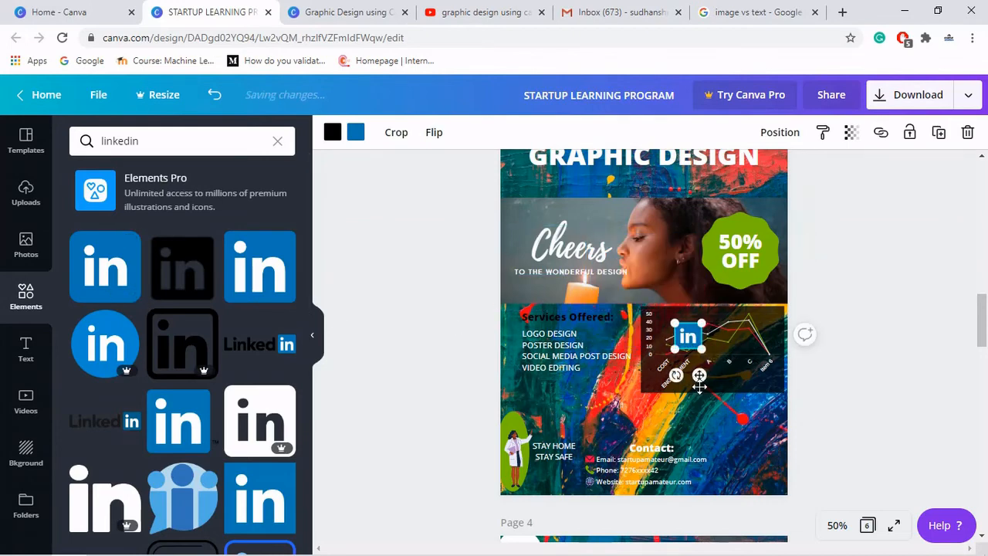
{"action": "left_click_drag", "start_coordinate": [700, 386], "coordinate": [748, 523]}
{"action": "left_click", "coordinate": [871, 426]}
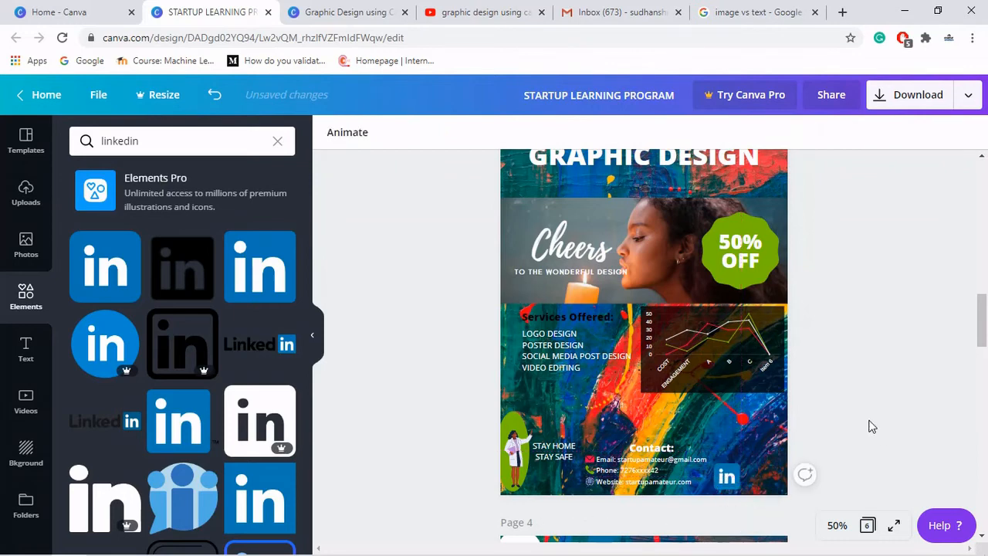
- Search the elements for instagram and add the gradient Instagram icon, shrunk and placed beside the LinkedIn icon
{"action": "left_click", "coordinate": [183, 146]}
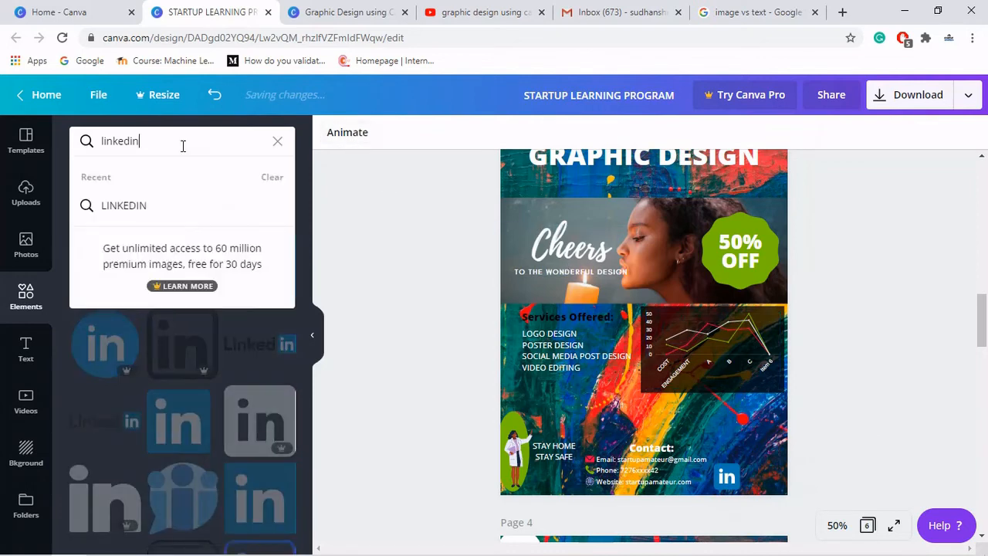
{"action": "key", "text": "ctrl+a"}
{"action": "type", "text": "insta"}
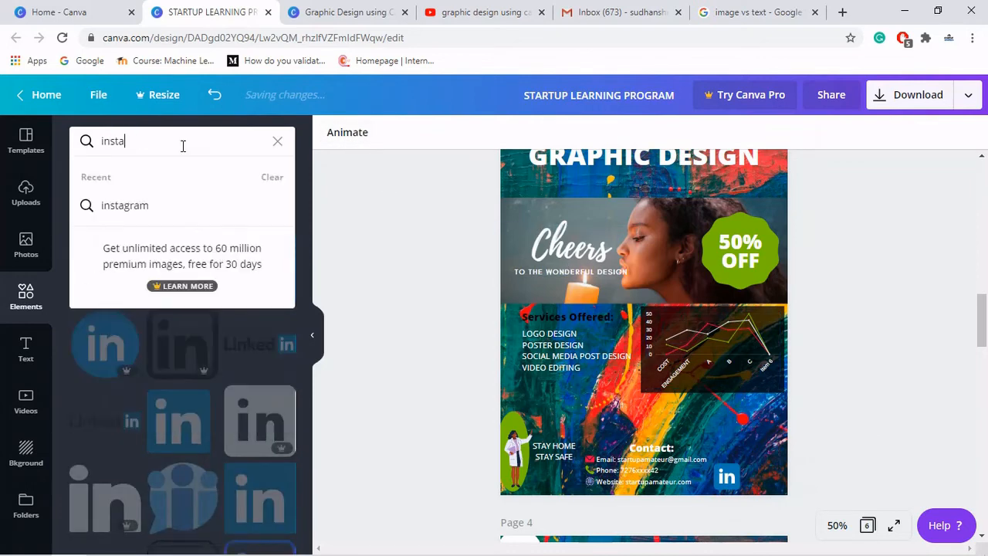
{"action": "key", "text": "Return"}
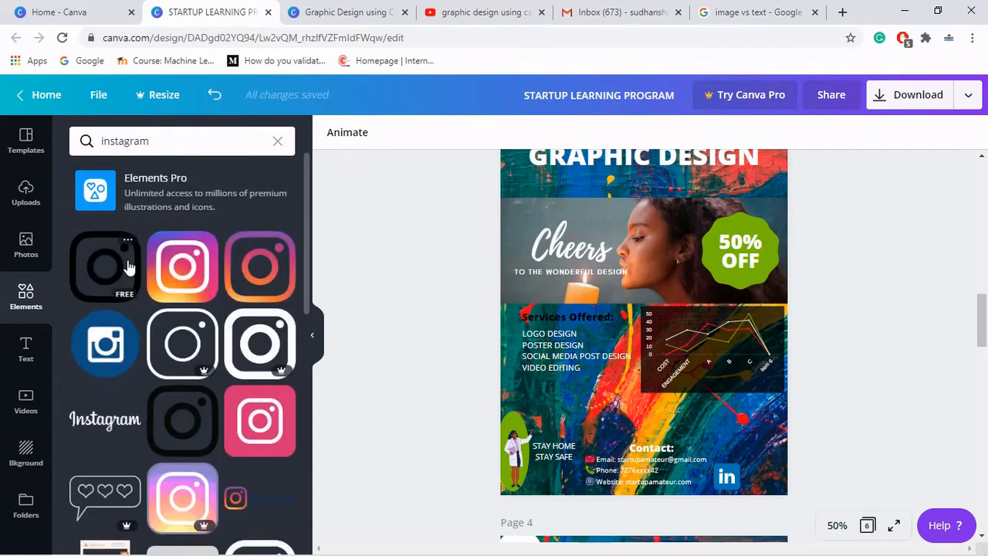
{"action": "left_click", "coordinate": [182, 266]}
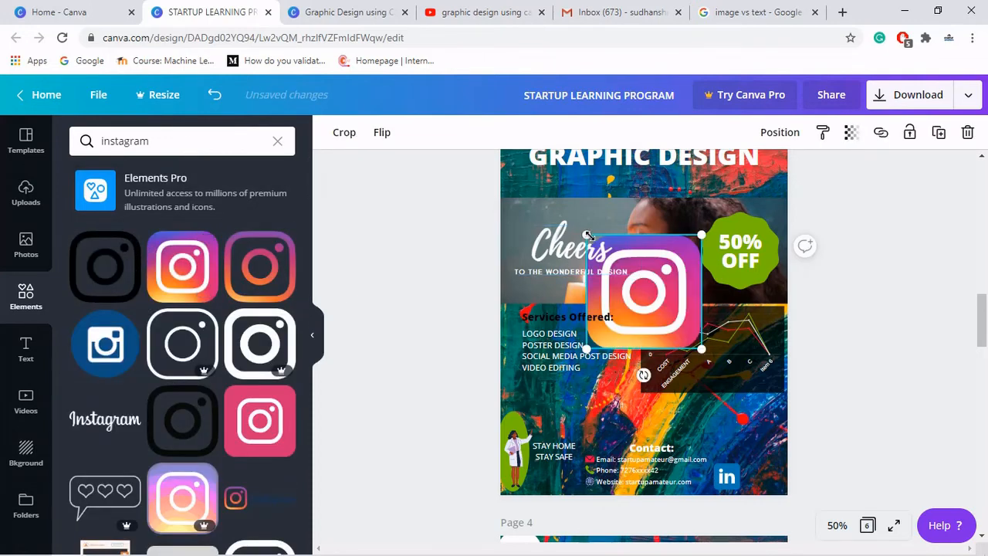
{"action": "left_click_drag", "start_coordinate": [648, 285], "coordinate": [773, 494]}
{"action": "left_click", "coordinate": [845, 457]}
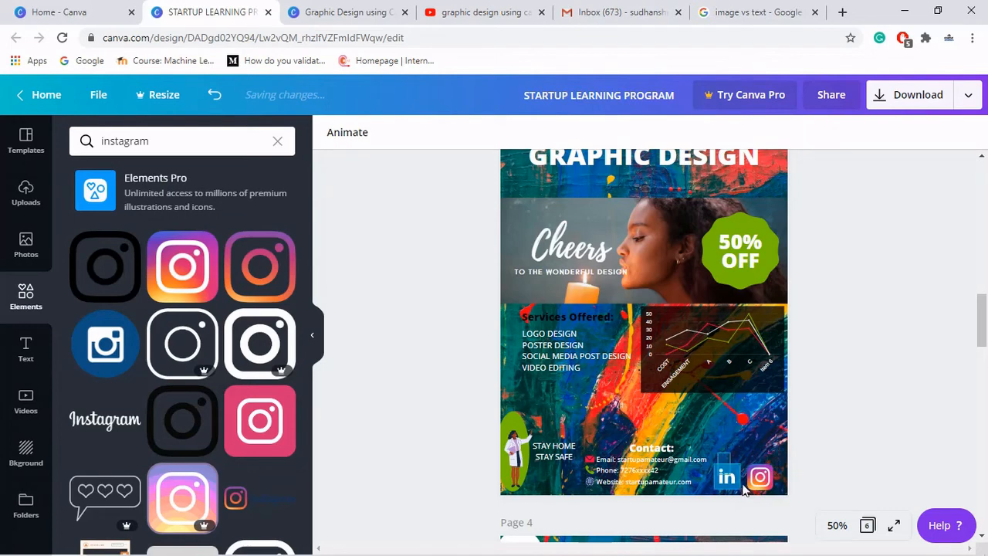
- Group the LinkedIn and Instagram icons and raise the group slightly
{"action": "left_click_drag", "start_coordinate": [743, 484], "coordinate": [765, 491]}
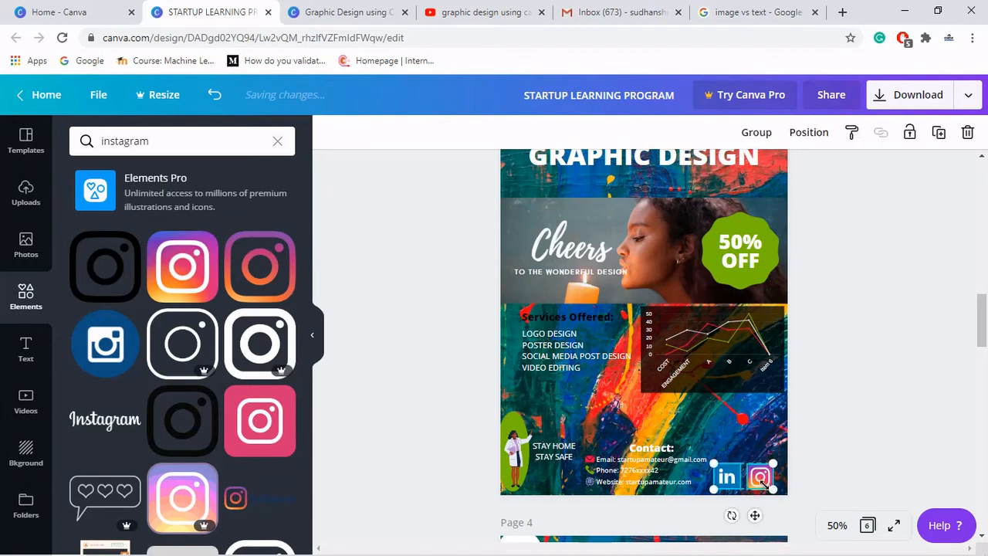
{"action": "left_click", "coordinate": [752, 133]}
{"action": "left_click_drag", "start_coordinate": [759, 480], "coordinate": [763, 468]}
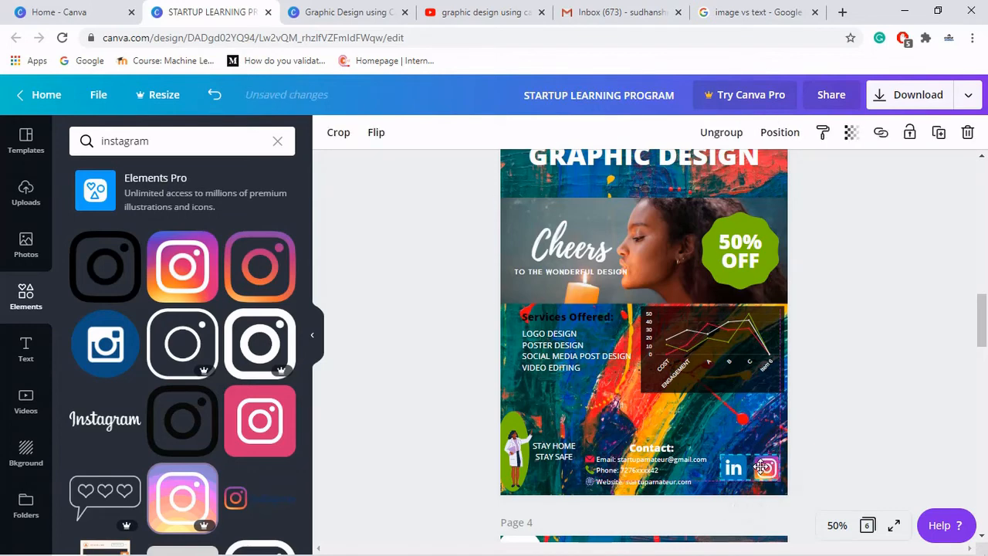
{"action": "left_click", "coordinate": [854, 409]}
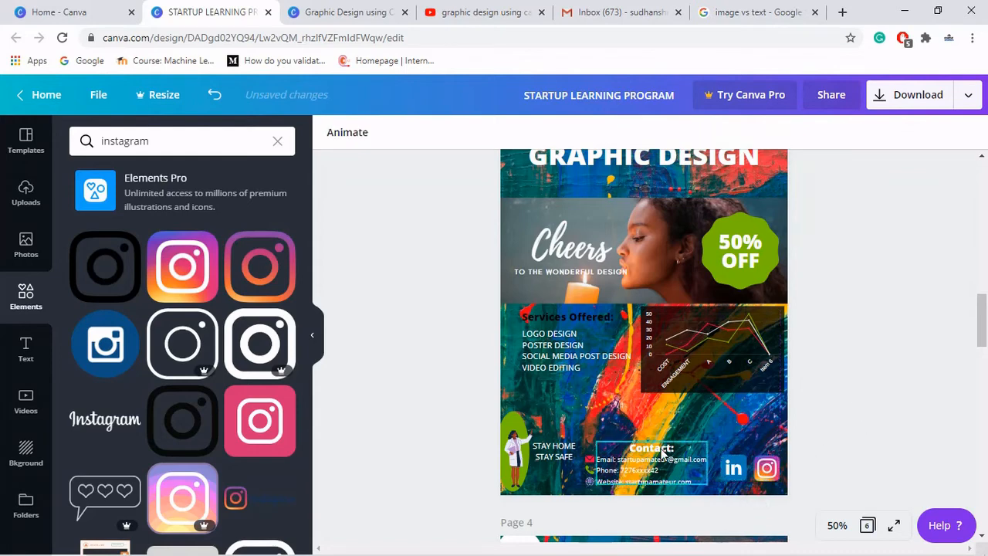
- Nudge the contact block up and move the STAY HOME STAY SAFE text lower
{"action": "left_click_drag", "start_coordinate": [662, 452], "coordinate": [665, 443]}
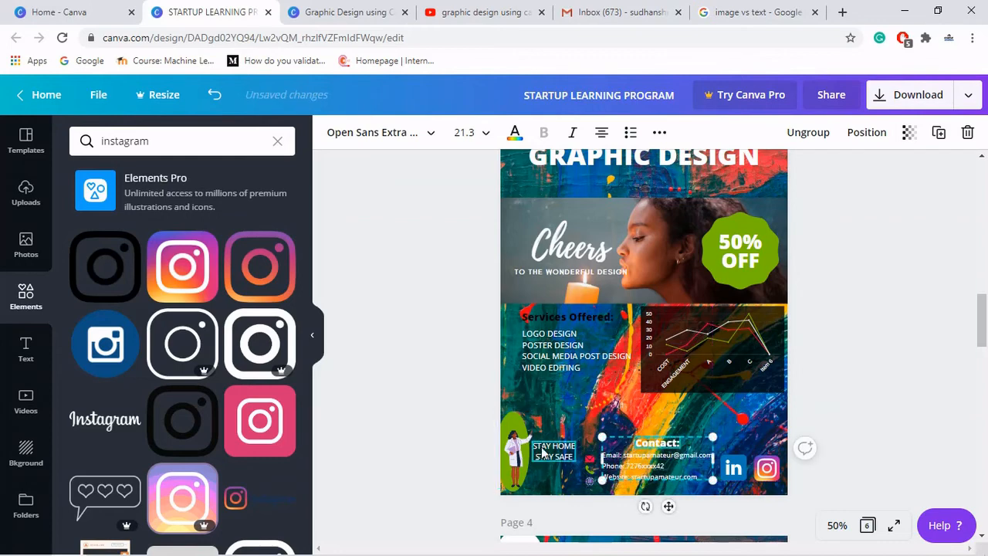
{"action": "left_click_drag", "start_coordinate": [542, 452], "coordinate": [544, 465]}
{"action": "left_click", "coordinate": [553, 428]}
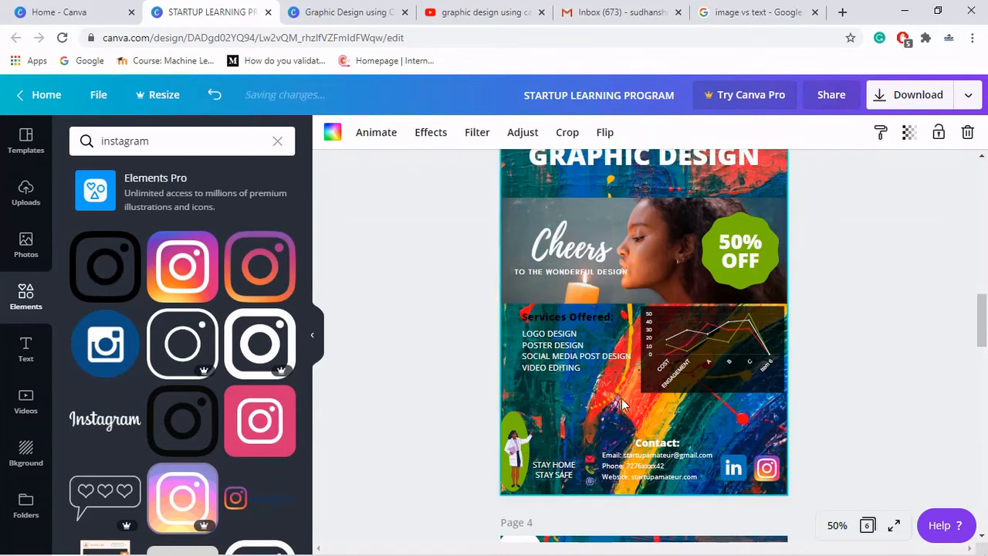
{"action": "scroll", "coordinate": [864, 321], "scroll_direction": "up", "scroll_amount": 2}
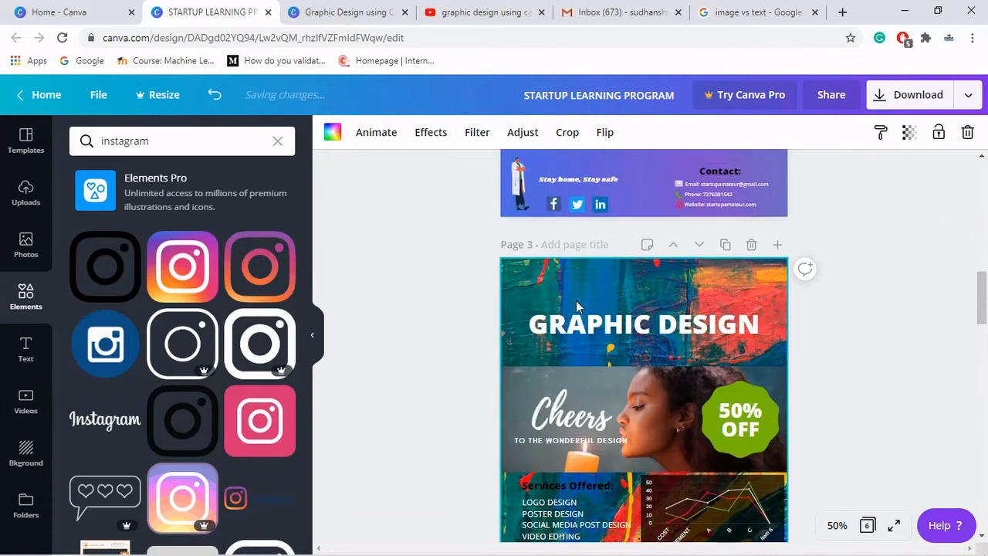
- Add the uploaded Startup Amateur logo and place it in the heading area's top-right corner
{"action": "left_click", "coordinate": [16, 199]}
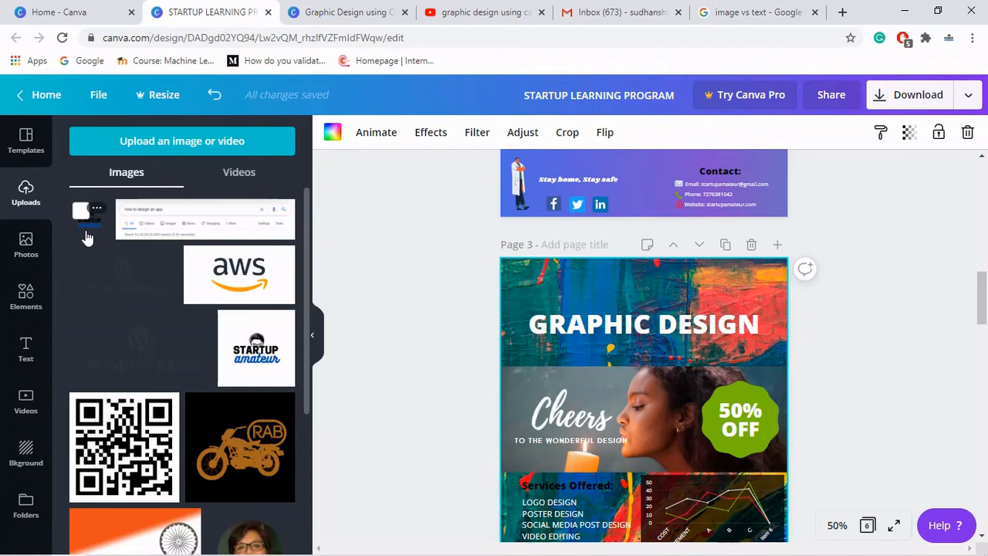
{"action": "left_click", "coordinate": [87, 238]}
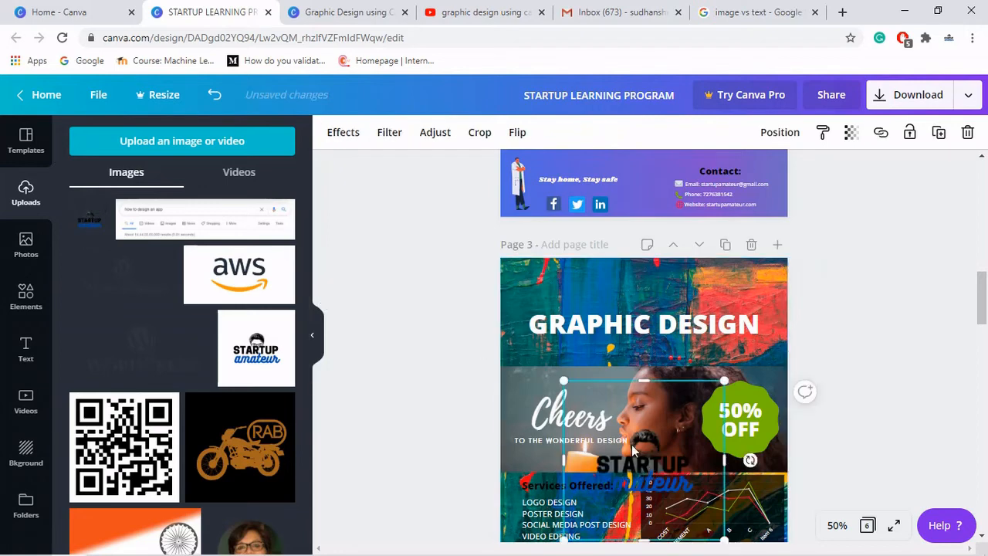
{"action": "left_click_drag", "start_coordinate": [633, 449], "coordinate": [559, 287]}
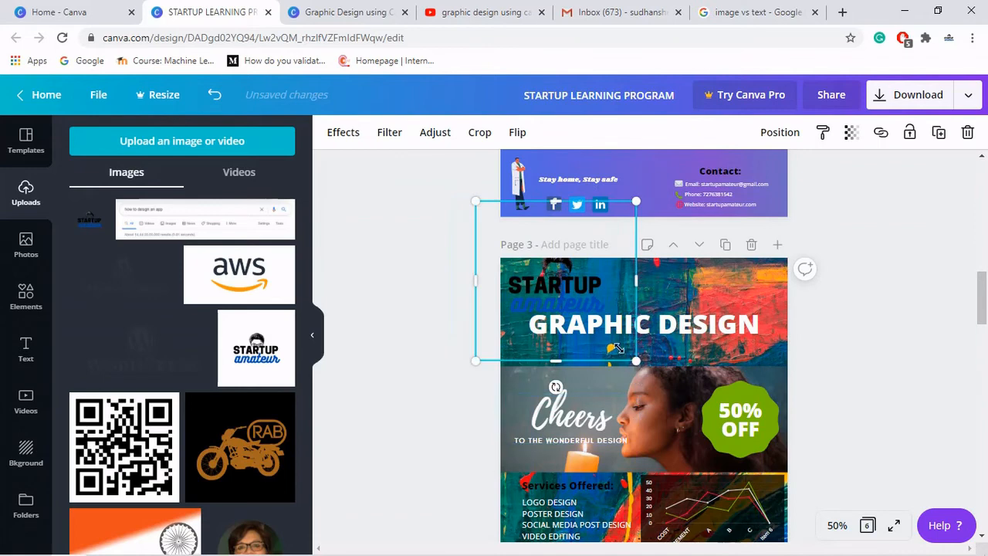
{"action": "left_click_drag", "start_coordinate": [617, 349], "coordinate": [784, 300]}
{"action": "left_click", "coordinate": [844, 332]}
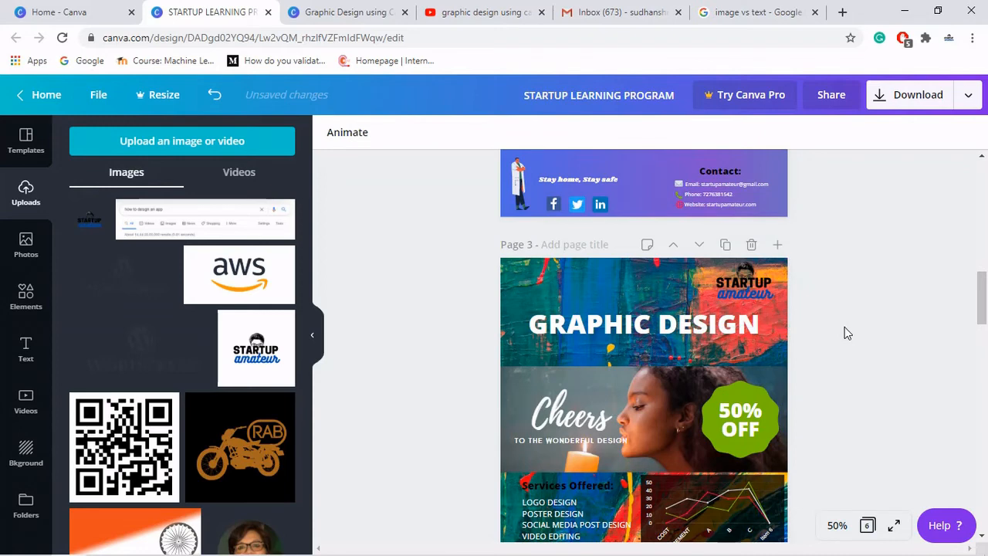
{"action": "left_click", "coordinate": [748, 288]}
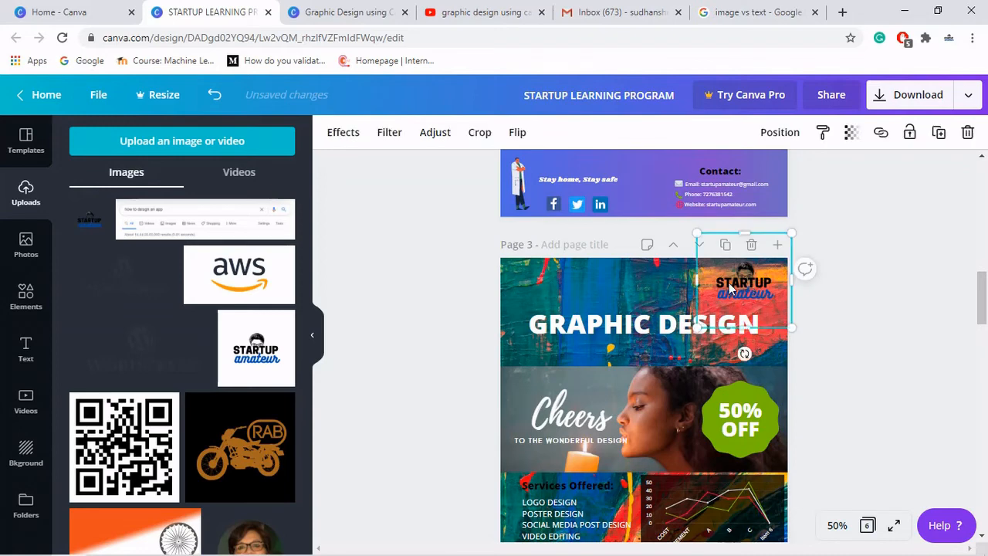
{"action": "left_click", "coordinate": [255, 355]}
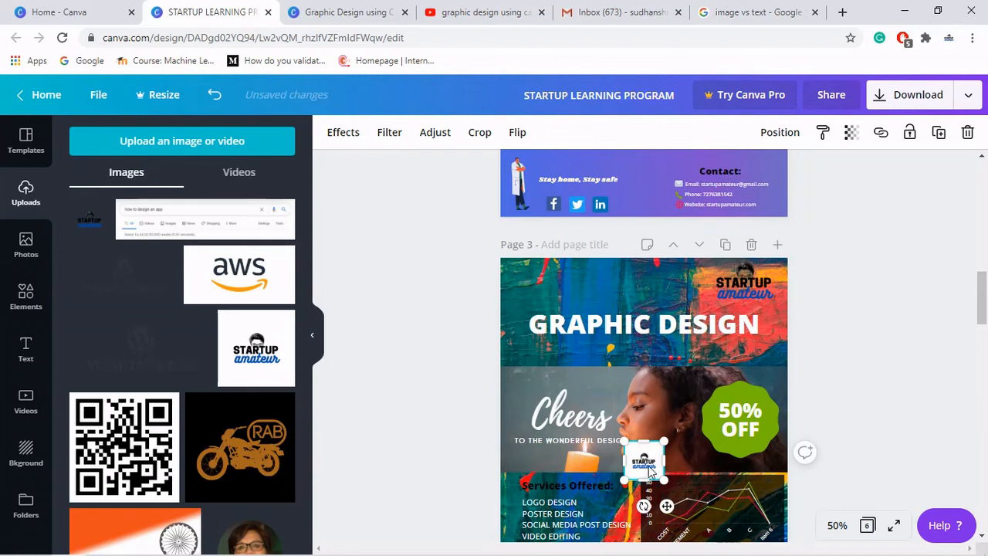
{"action": "left_click_drag", "start_coordinate": [687, 372], "coordinate": [741, 283]}
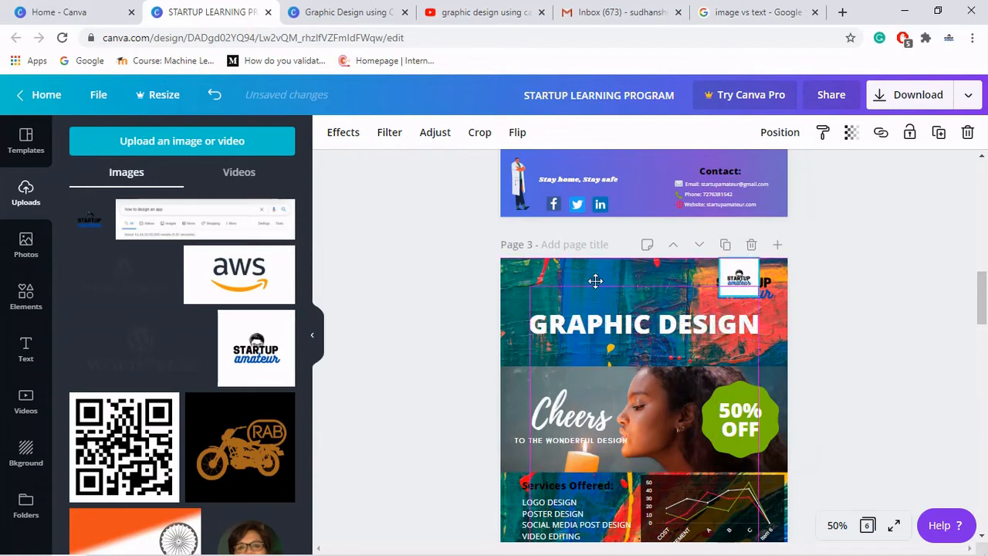
{"action": "left_click_drag", "start_coordinate": [595, 281], "coordinate": [525, 282]}
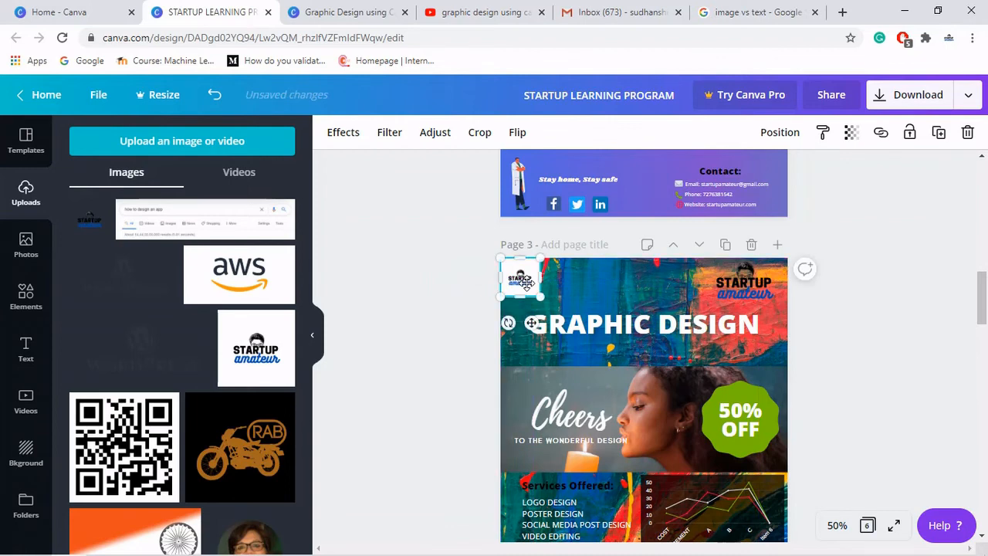
{"action": "left_click", "coordinate": [593, 288]}
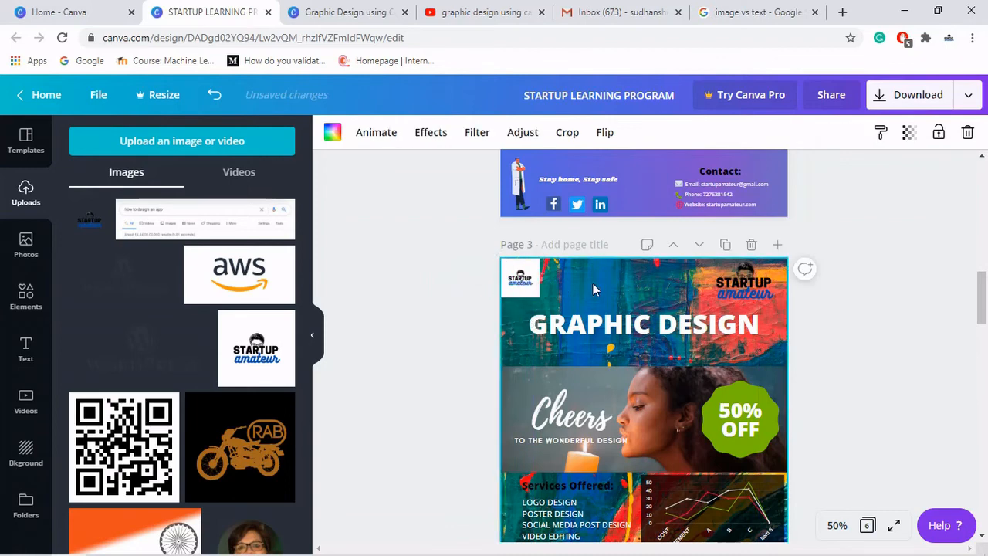
{"action": "left_click", "coordinate": [524, 292]}
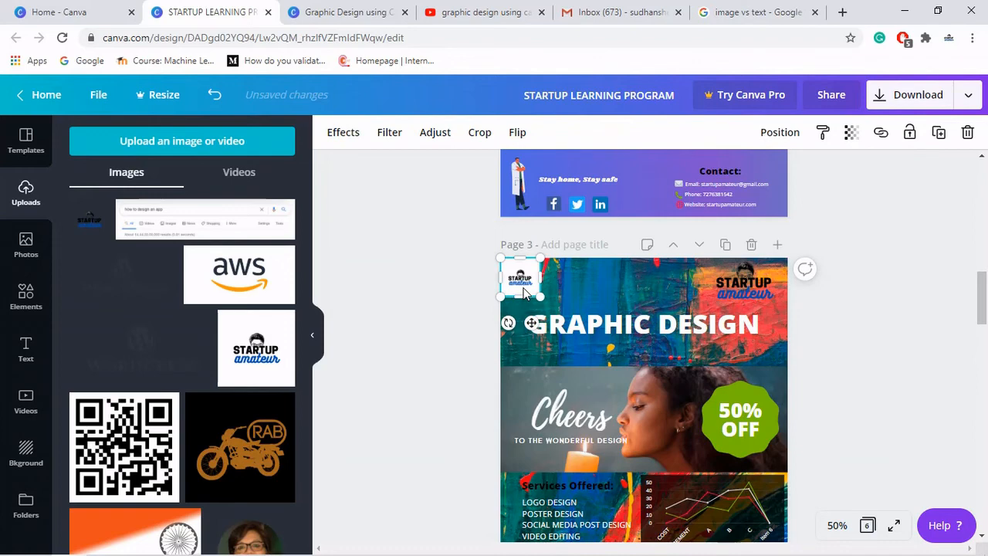
{"action": "key", "text": "Delete"}
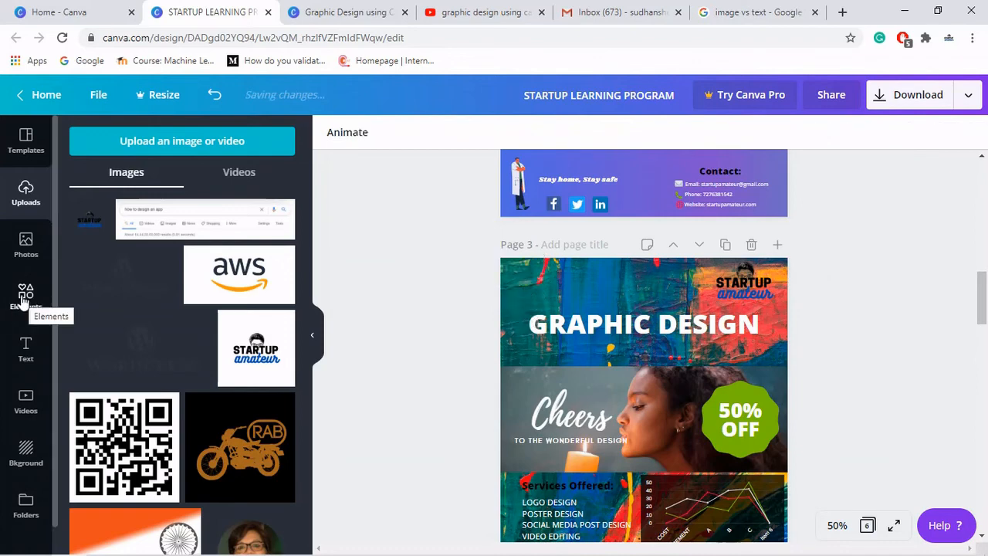
- Add a circle frame from the elements, shrink it and place it in the poster's top-left corner
{"action": "left_click", "coordinate": [31, 292]}
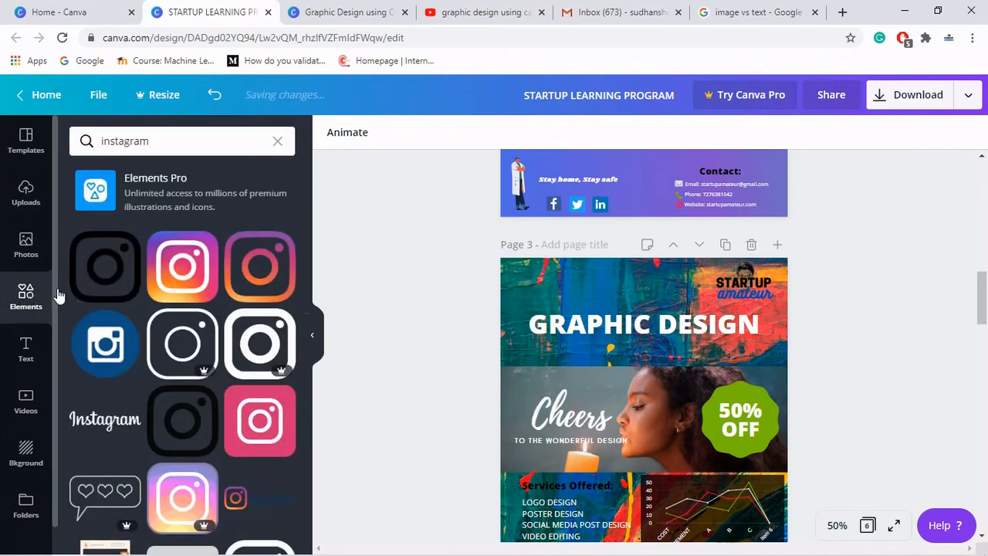
{"action": "left_click", "coordinate": [278, 142]}
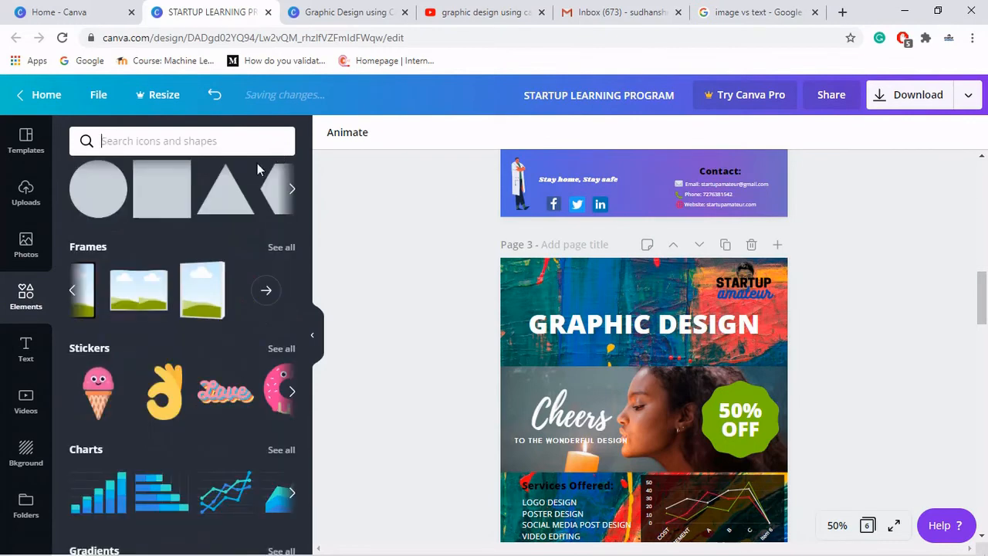
{"action": "left_click", "coordinate": [75, 292]}
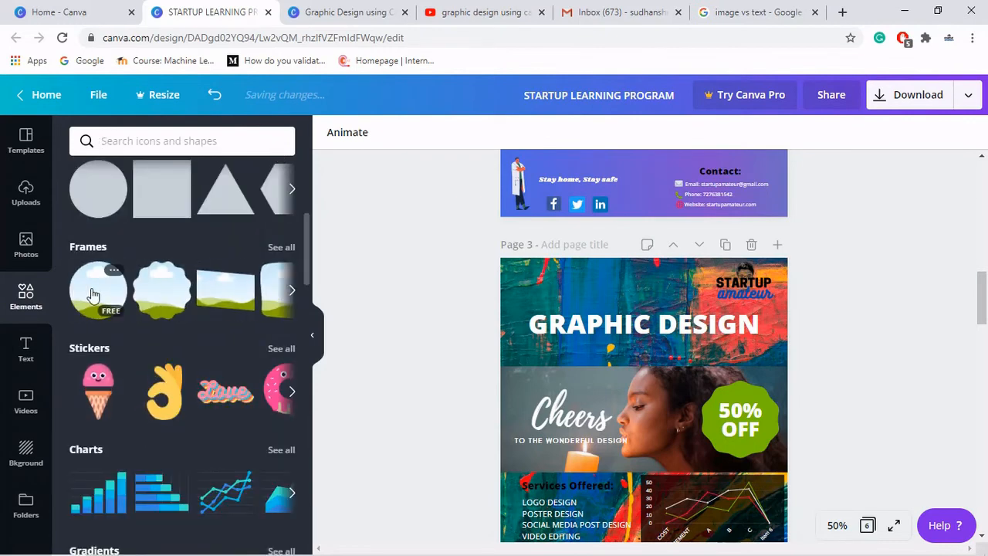
{"action": "left_click", "coordinate": [95, 292]}
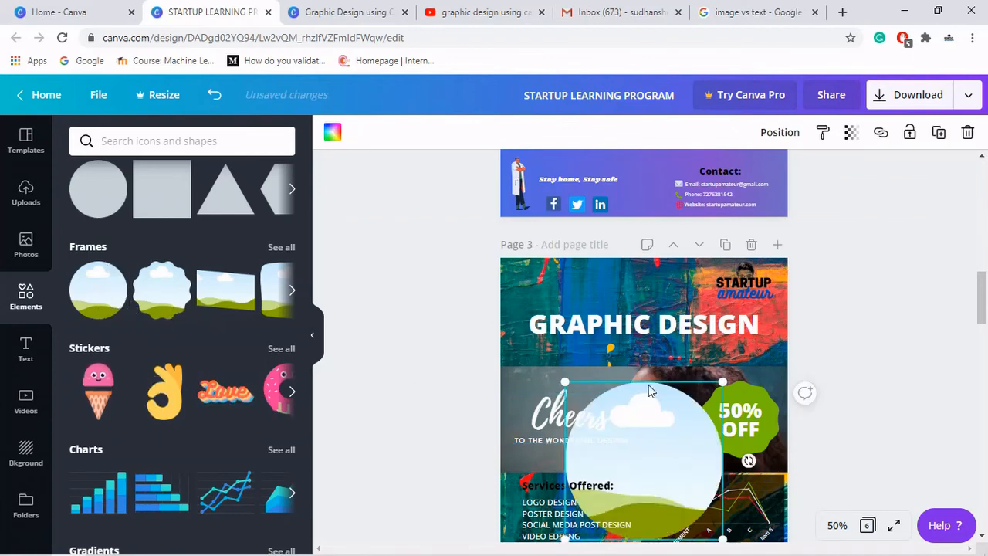
{"action": "left_click_drag", "start_coordinate": [649, 392], "coordinate": [579, 274]}
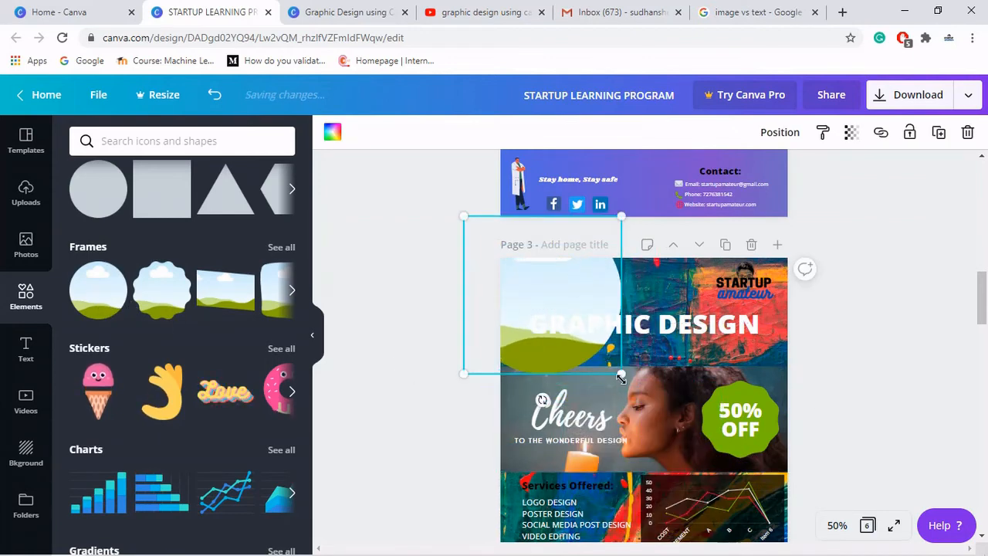
{"action": "left_click_drag", "start_coordinate": [569, 325], "coordinate": [556, 315]}
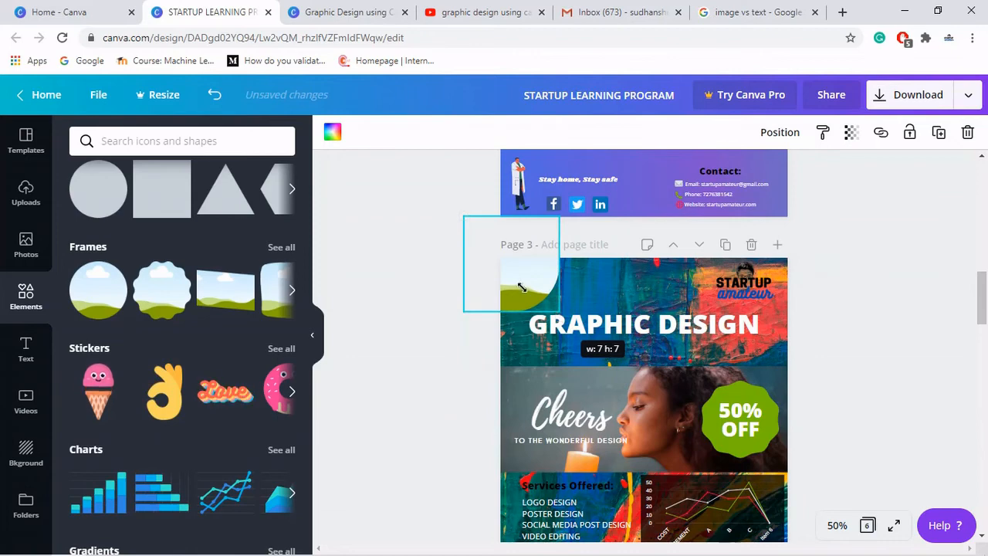
{"action": "mouse_move", "coordinate": [522, 287]}
{"action": "left_mouse_down"}
{"action": "mouse_move", "coordinate": [595, 330]}
{"action": "mouse_move", "coordinate": [567, 298]}
{"action": "mouse_move", "coordinate": [522, 300]}
{"action": "mouse_move", "coordinate": [535, 291]}
{"action": "left_mouse_up"}
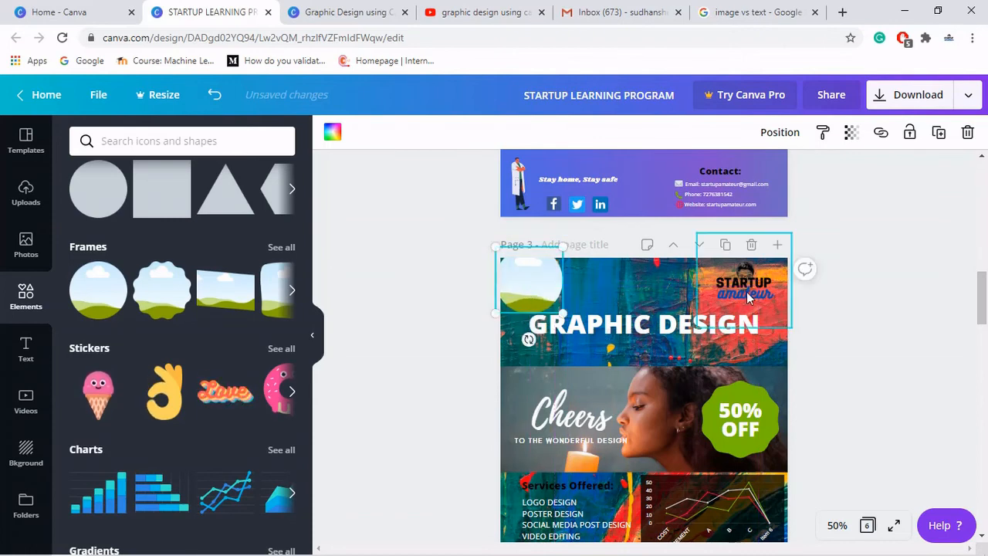
- Fill the circle frame with the white-background Startup Amateur logo from the uploads
{"action": "left_click_drag", "start_coordinate": [745, 291], "coordinate": [528, 290]}
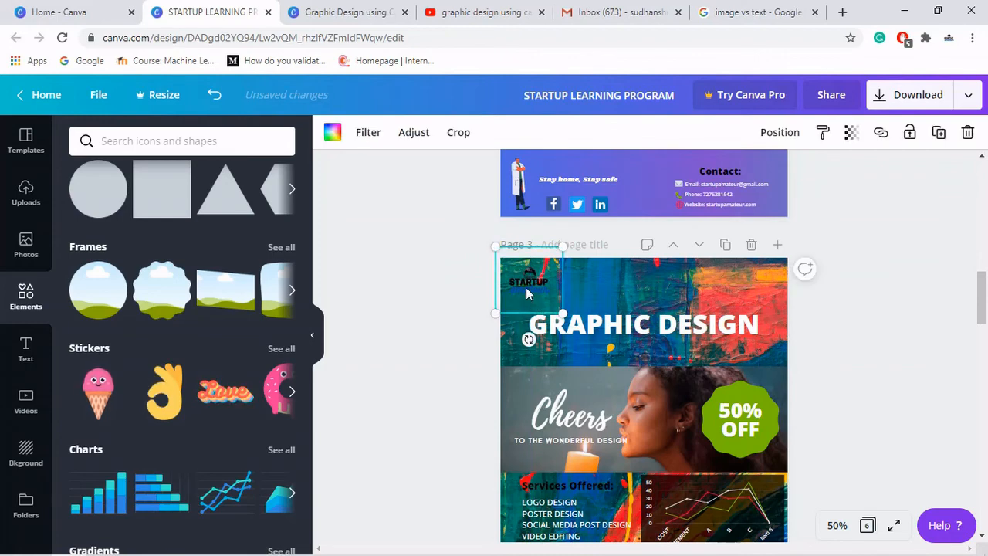
{"action": "left_click", "coordinate": [18, 258]}
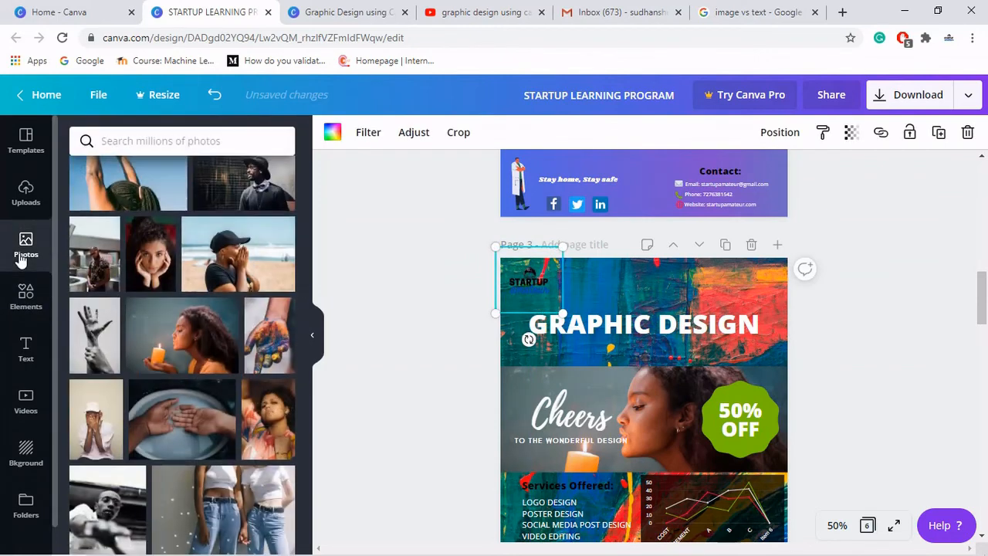
{"action": "left_click", "coordinate": [26, 189]}
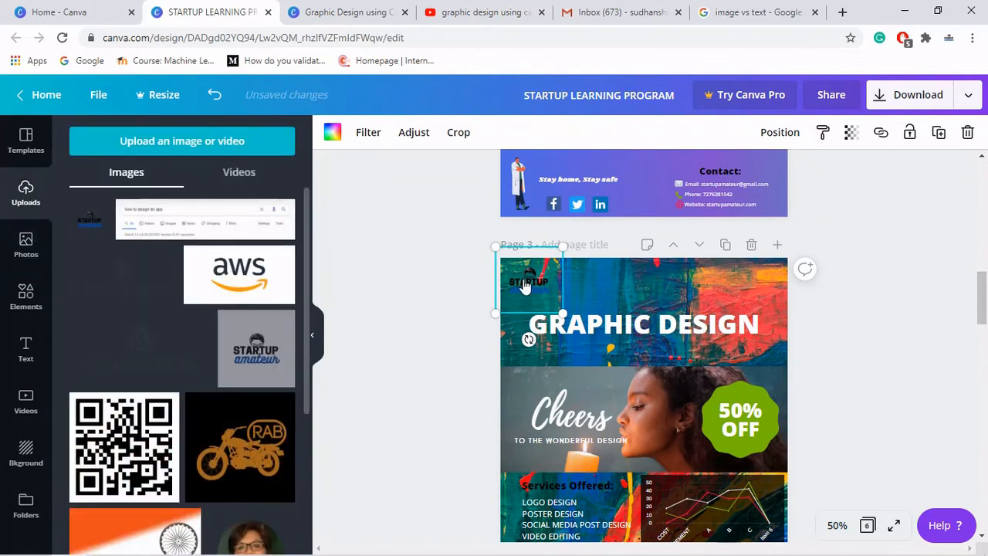
{"action": "left_click_drag", "start_coordinate": [256, 348], "coordinate": [528, 284]}
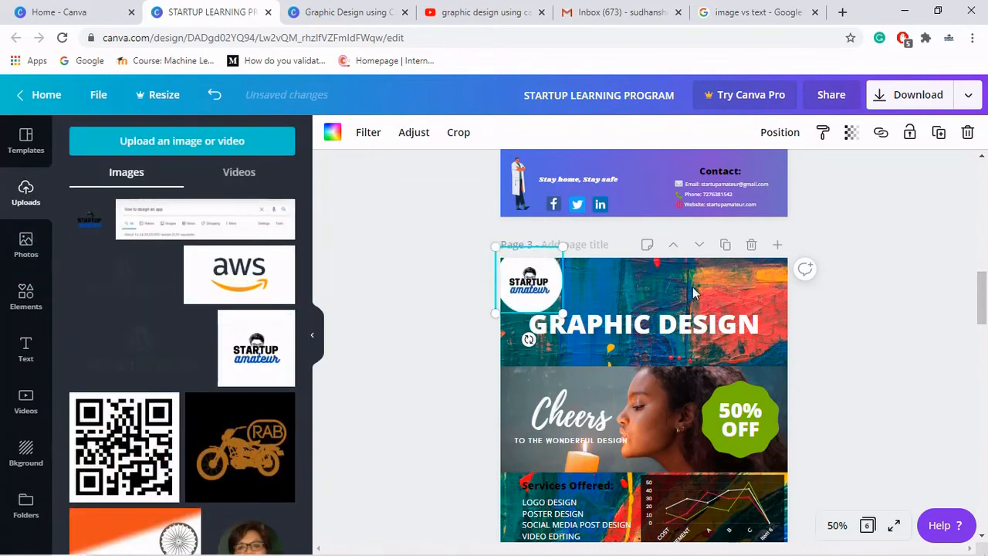
{"action": "left_click", "coordinate": [854, 294]}
- Move the GRAPHIC DESIGN heading slightly lower
{"action": "left_click", "coordinate": [668, 333]}
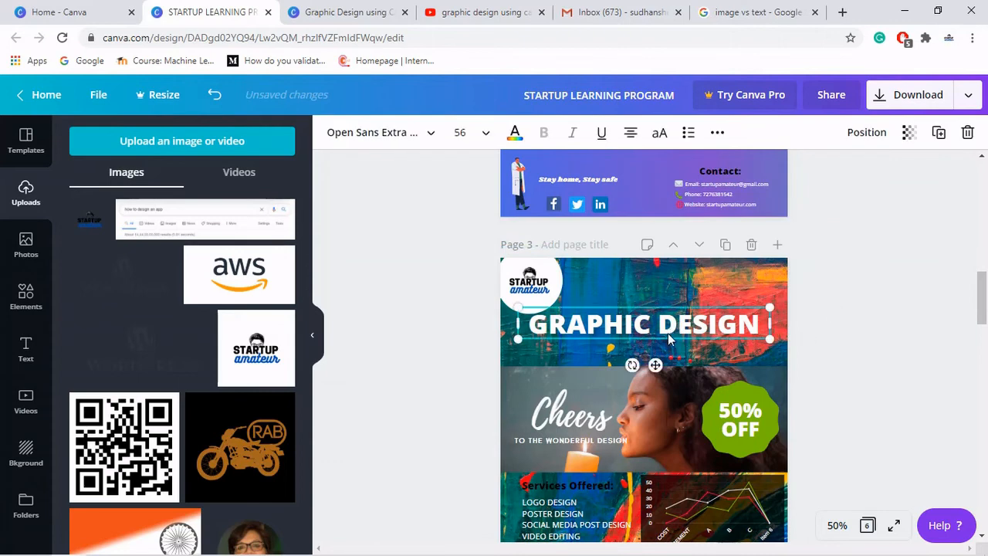
{"action": "left_click_drag", "start_coordinate": [667, 338], "coordinate": [679, 340]}
{"action": "left_click", "coordinate": [856, 319]}
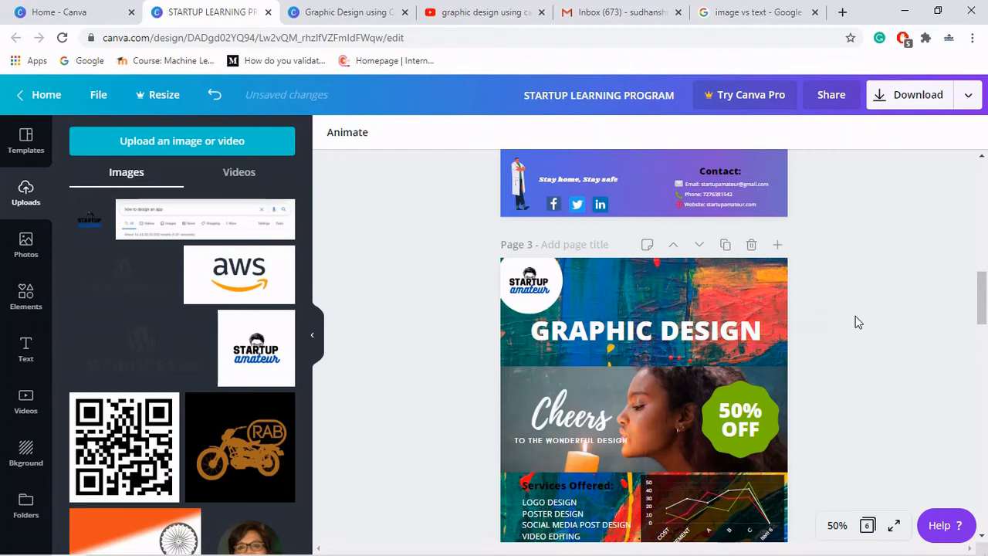
- Add a square shape and resize it to cover the services list cell
{"action": "scroll", "coordinate": [855, 322], "scroll_direction": "down", "scroll_amount": 3}
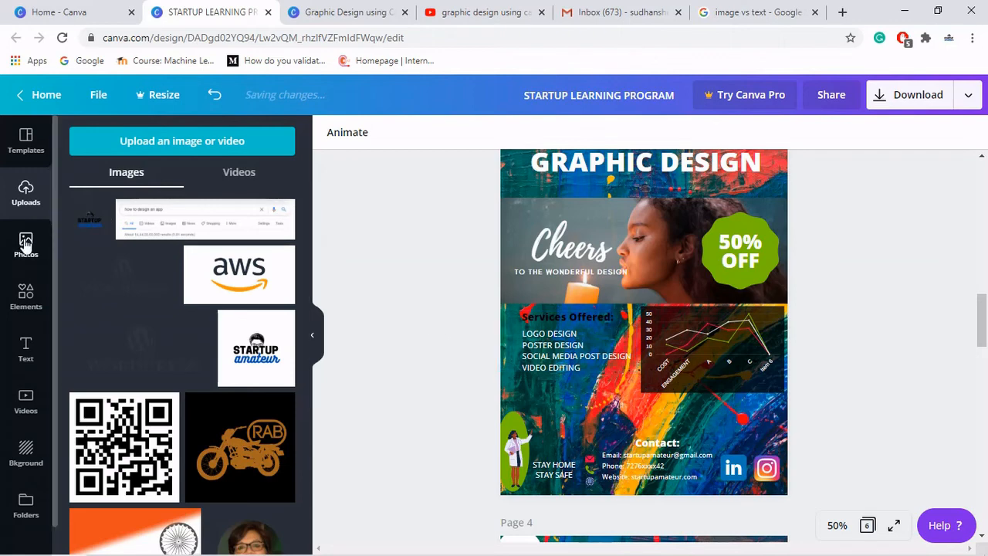
{"action": "left_click", "coordinate": [31, 300]}
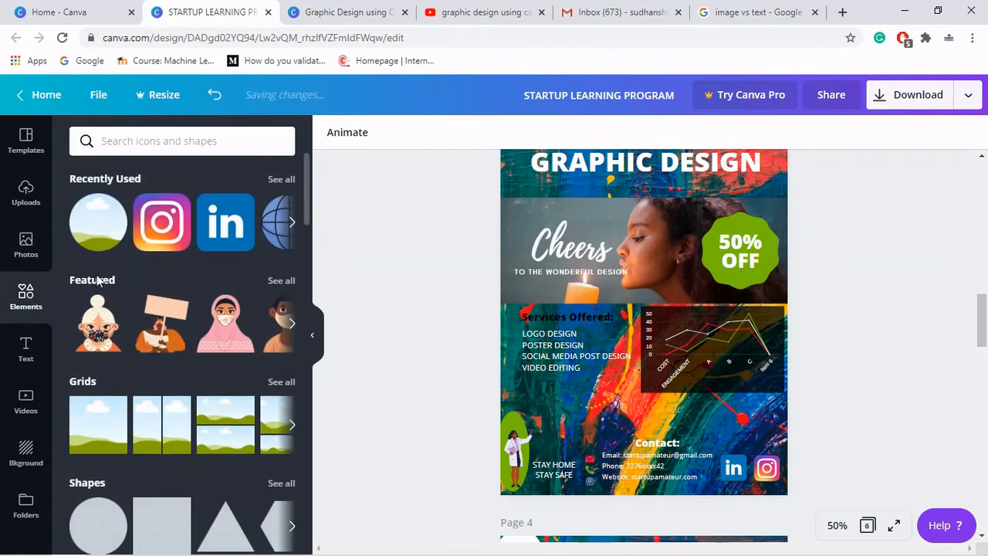
{"action": "scroll", "coordinate": [133, 420], "scroll_direction": "down", "scroll_amount": 2}
{"action": "left_click", "coordinate": [162, 352]}
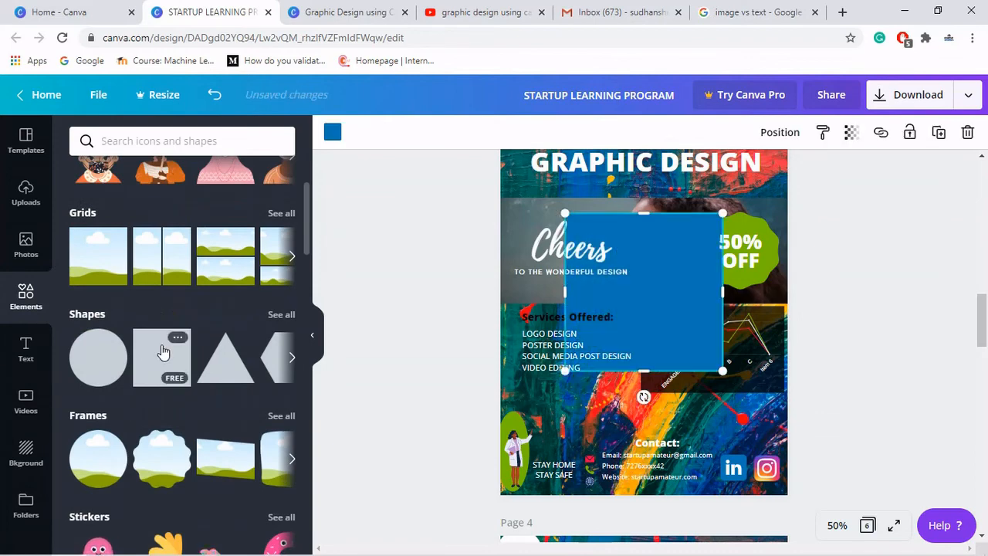
{"action": "left_click_drag", "start_coordinate": [658, 321], "coordinate": [602, 365]}
{"action": "left_click_drag", "start_coordinate": [580, 415], "coordinate": [570, 396]}
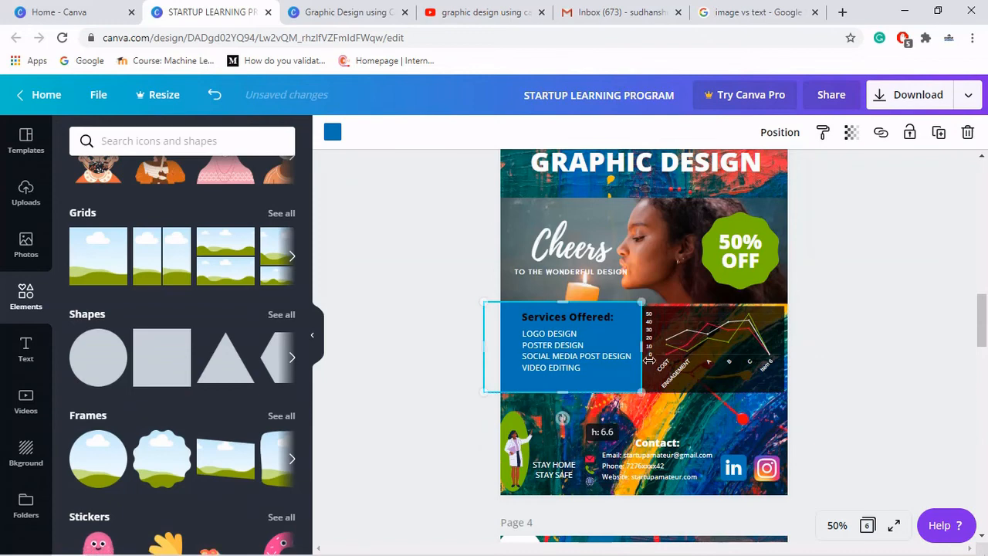
- Change the square's colour to the bright green document colour
{"action": "left_click", "coordinate": [332, 134]}
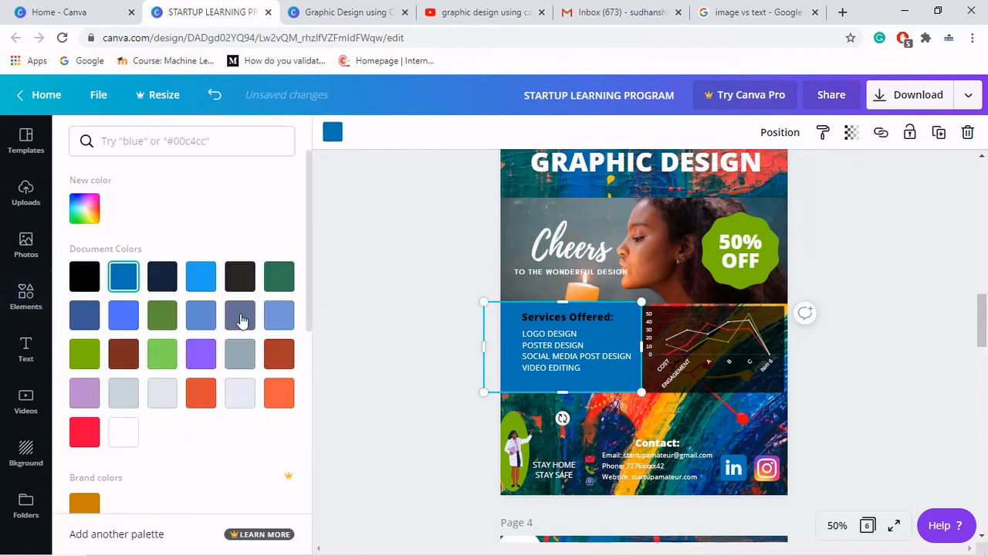
{"action": "left_click", "coordinate": [159, 323]}
{"action": "left_click", "coordinate": [85, 355]}
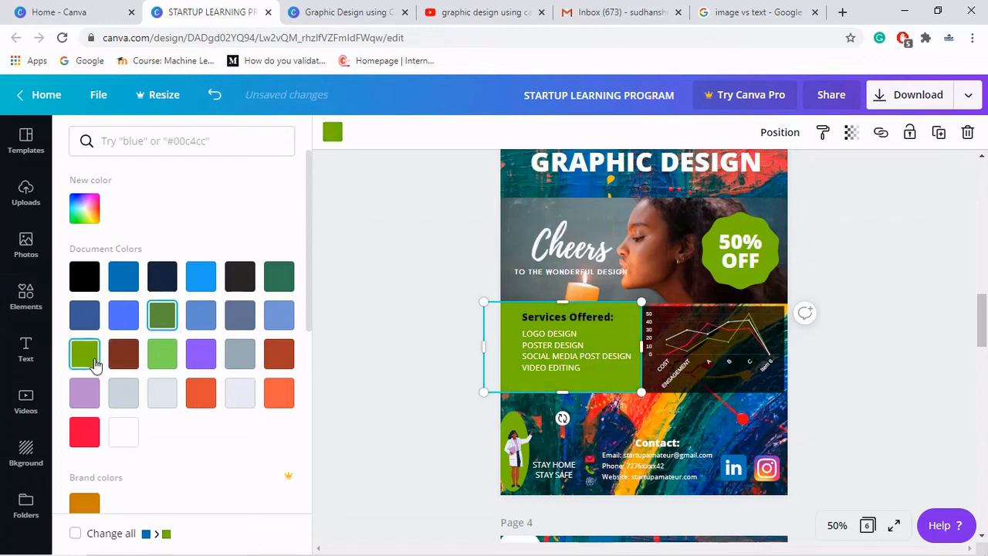
{"action": "left_click", "coordinate": [372, 290]}
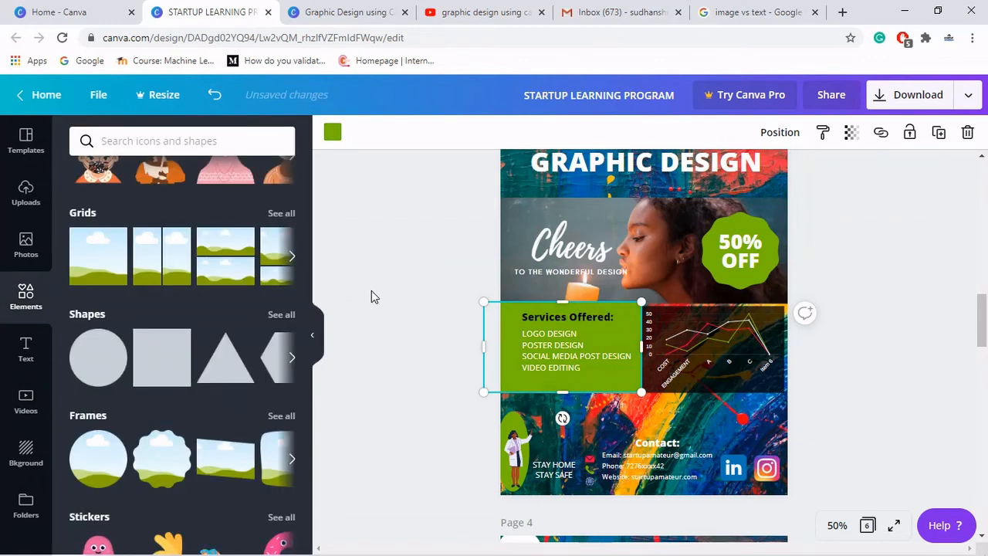
{"action": "left_click", "coordinate": [372, 290]}
- Adjust the green box's right edge so it meets the chart
{"action": "left_click", "coordinate": [554, 309]}
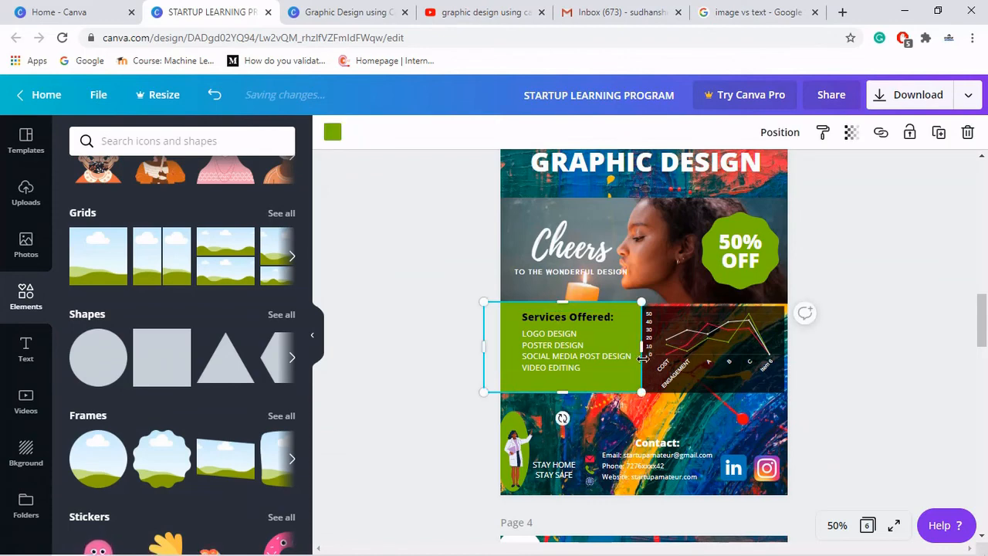
{"action": "left_click_drag", "start_coordinate": [633, 350], "coordinate": [633, 350]}
{"action": "left_click", "coordinate": [869, 336]}
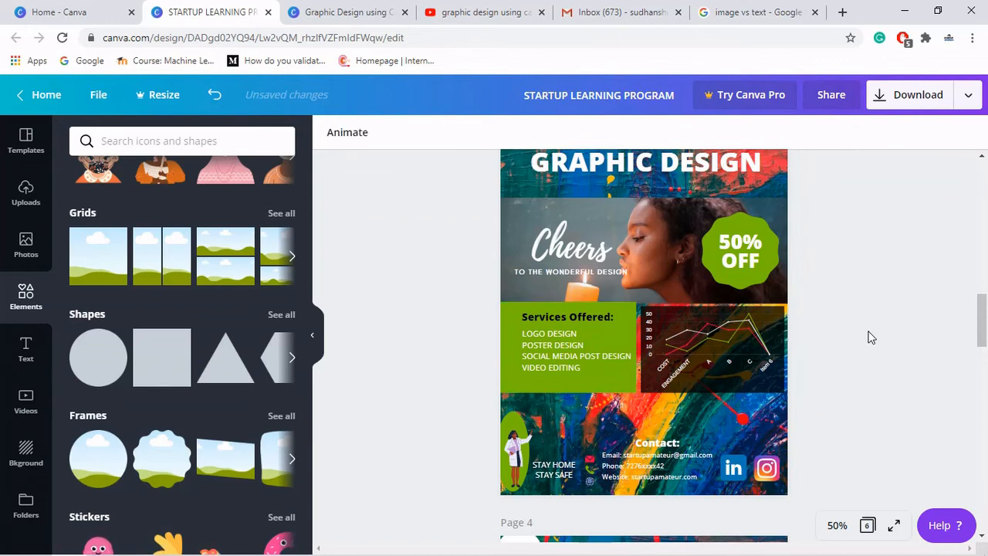
{"action": "left_click", "coordinate": [690, 311]}
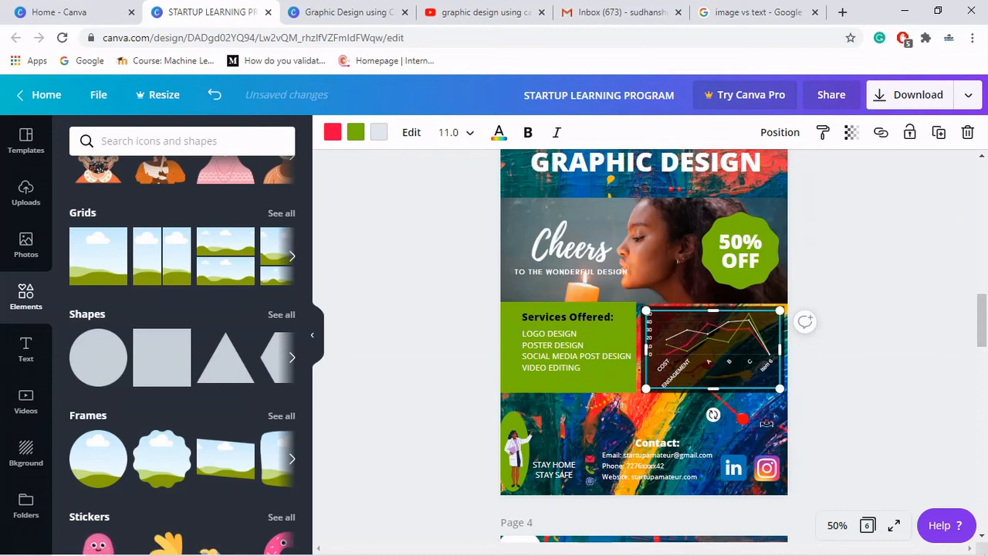
{"action": "left_click", "coordinate": [868, 378]}
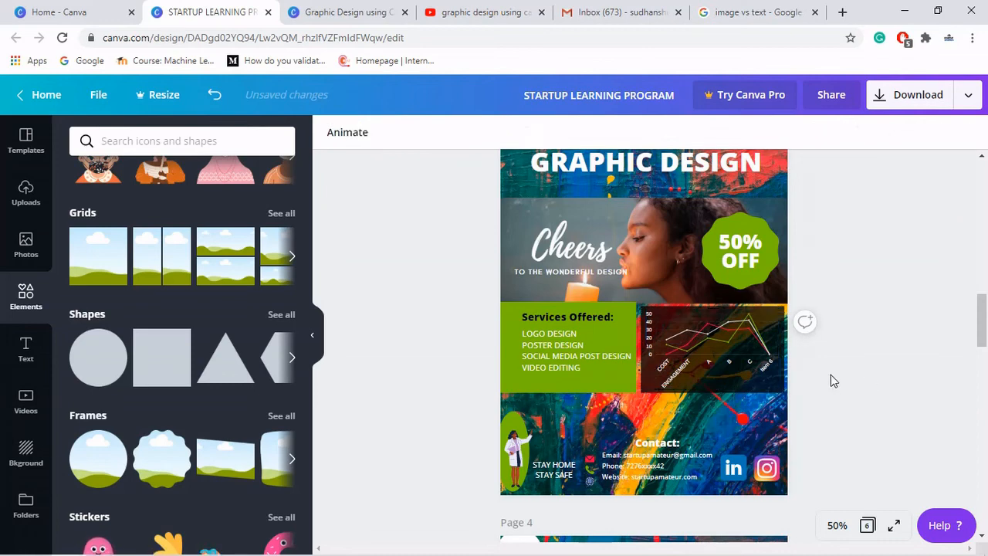
- Resize the line chart so its edges meet the green services box and the page's right edge
{"action": "left_click", "coordinate": [641, 378]}
{"action": "left_click", "coordinate": [642, 374]}
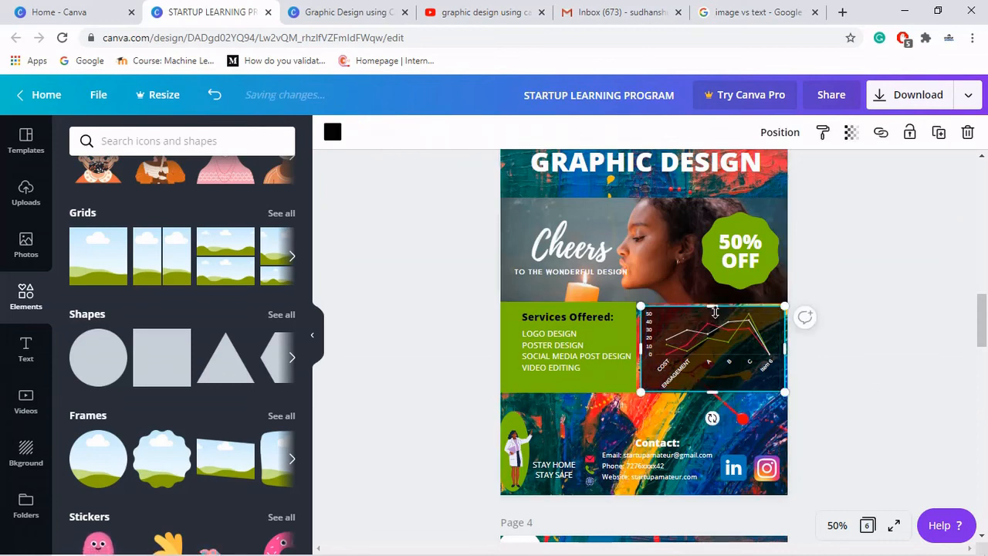
{"action": "left_click_drag", "start_coordinate": [715, 303], "coordinate": [715, 302]}
{"action": "left_click_drag", "start_coordinate": [641, 340], "coordinate": [638, 347]}
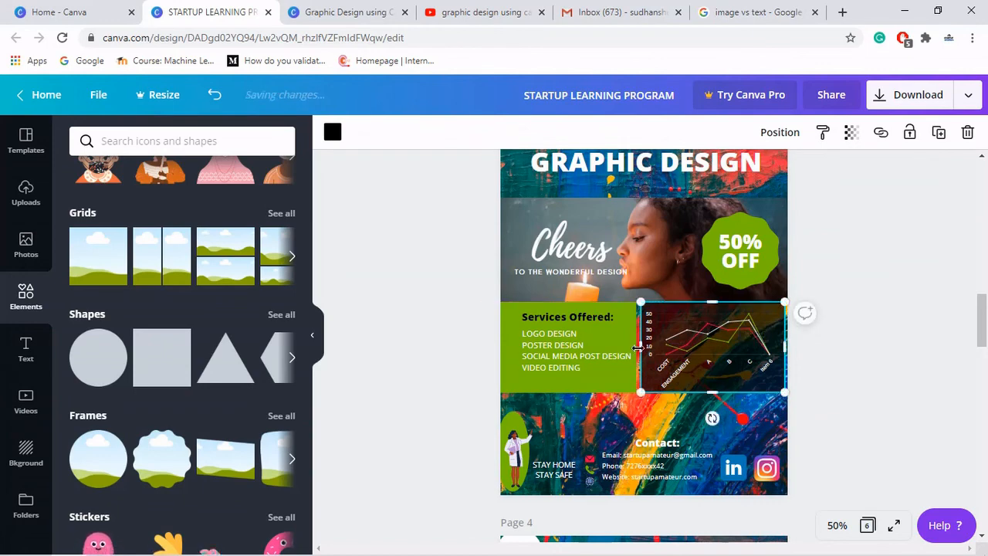
{"action": "left_click_drag", "start_coordinate": [631, 348], "coordinate": [626, 349]}
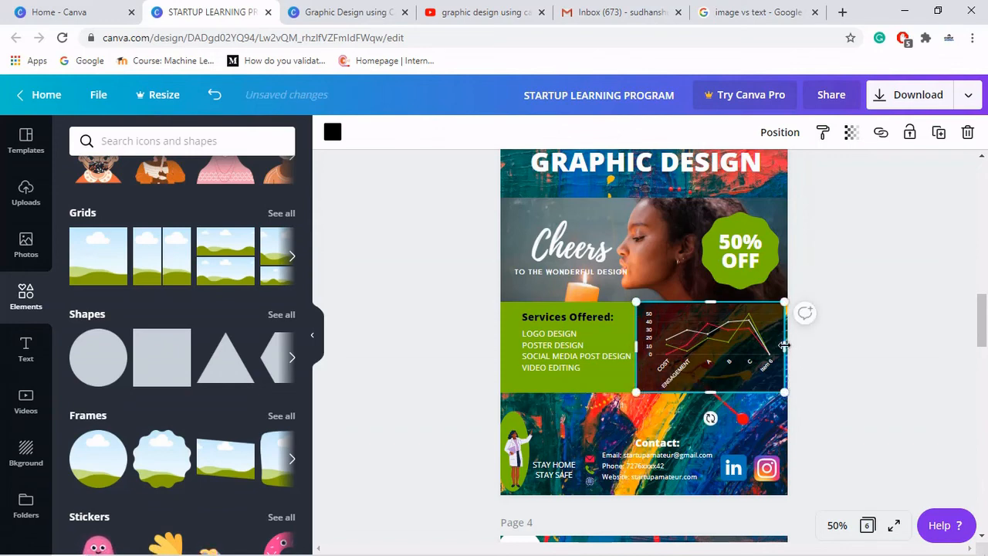
{"action": "left_click_drag", "start_coordinate": [785, 346], "coordinate": [790, 346]}
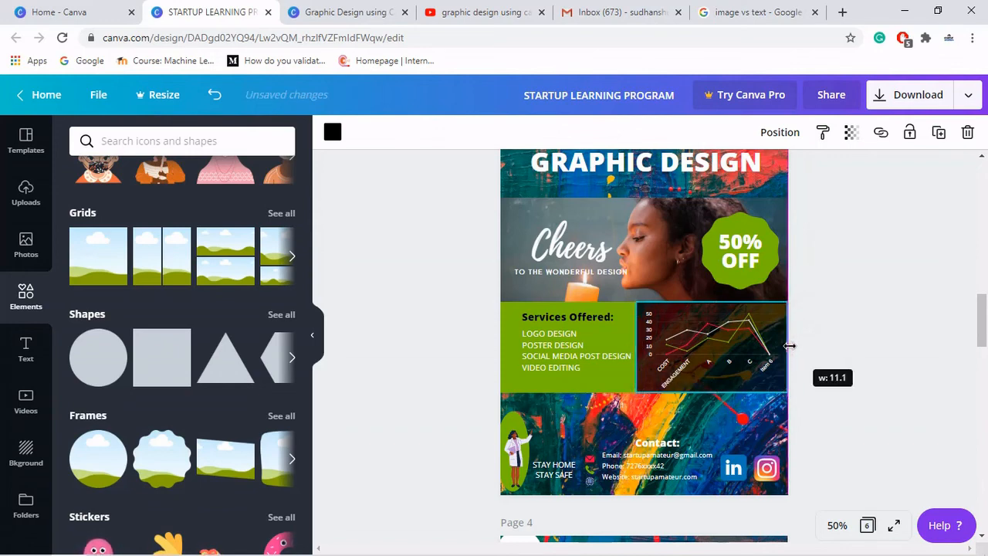
{"action": "left_click", "coordinate": [883, 354]}
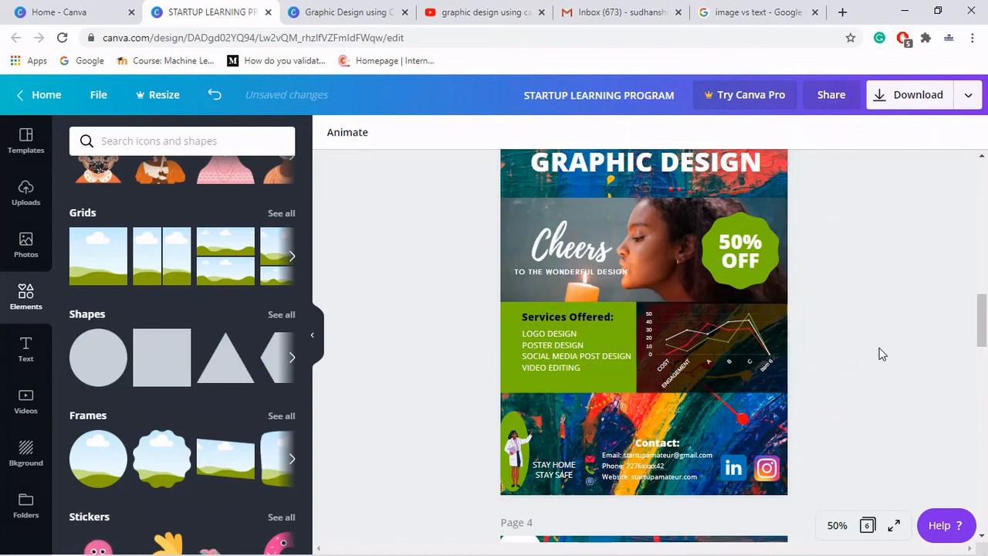
- Duplicate the finished poster page
{"action": "scroll", "coordinate": [883, 354], "scroll_direction": "up", "scroll_amount": 2}
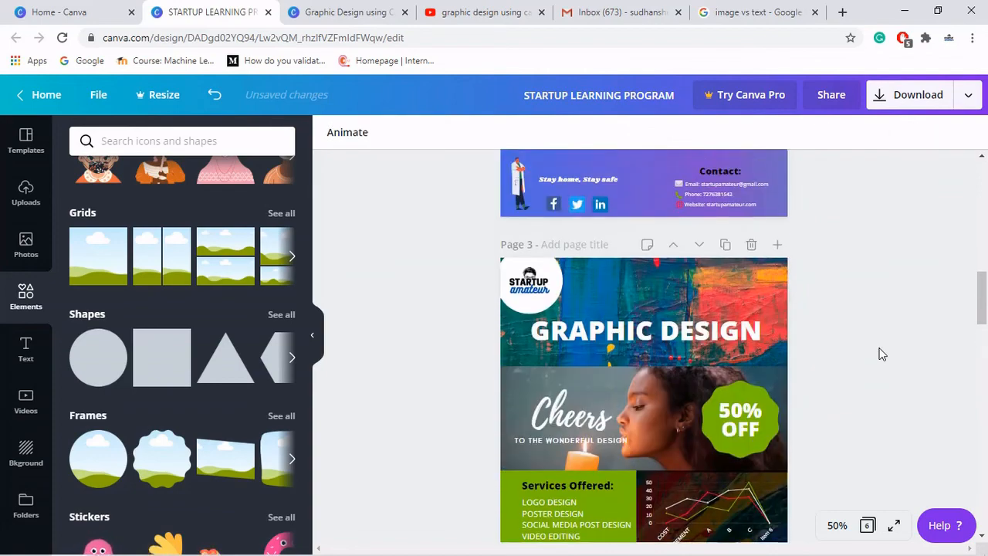
{"action": "scroll", "coordinate": [883, 353], "scroll_direction": "down", "scroll_amount": 2}
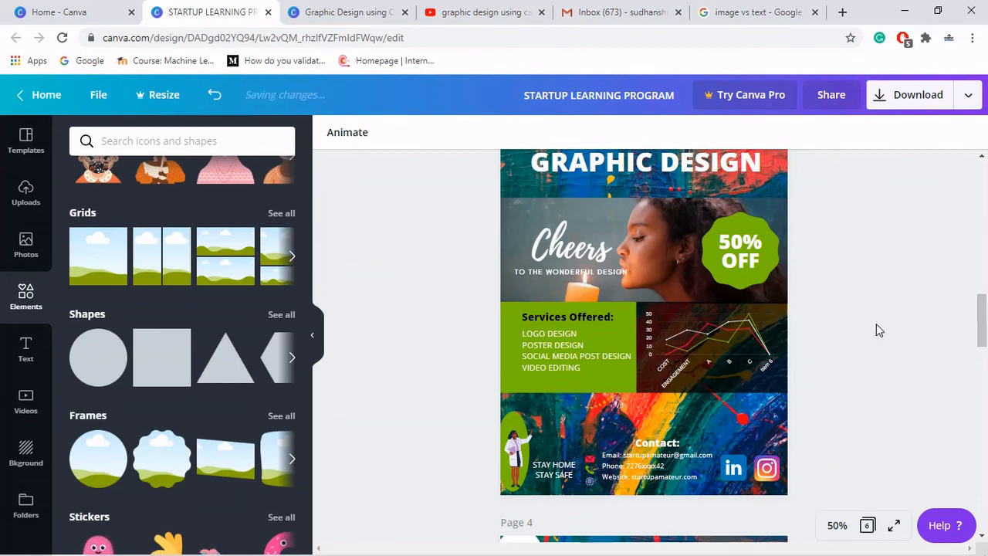
{"action": "scroll", "coordinate": [876, 323], "scroll_direction": "up", "scroll_amount": 2}
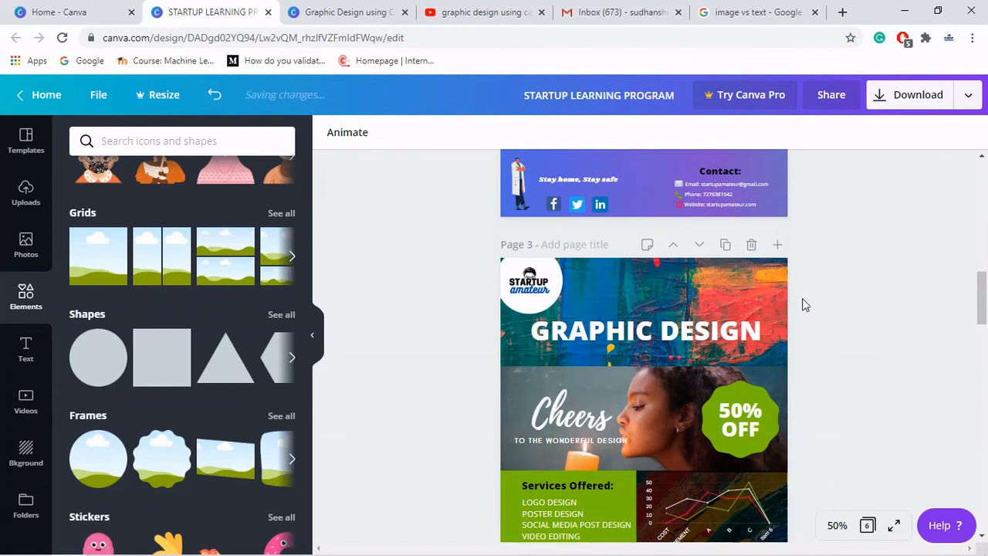
{"action": "left_click", "coordinate": [723, 248]}
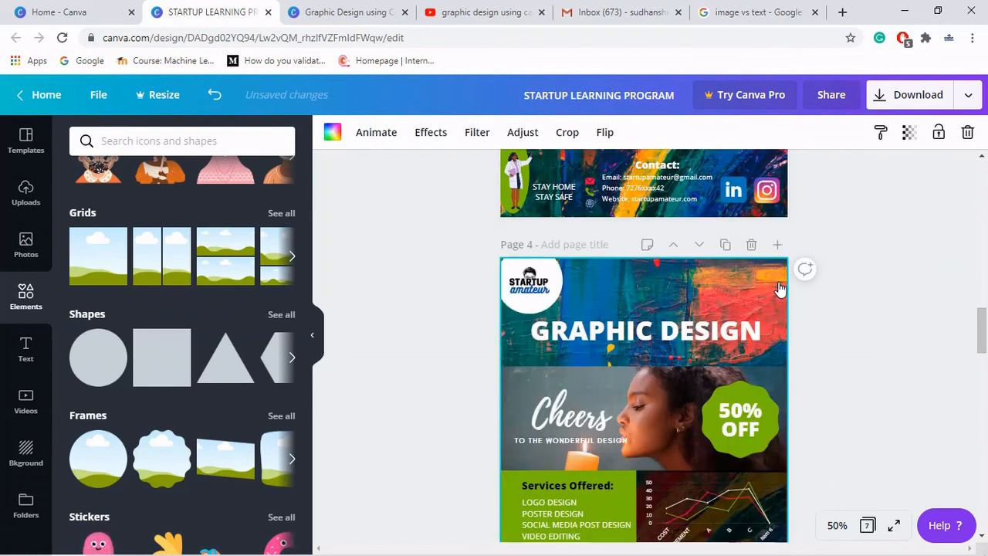
- Replace the duplicated page's background with the dark marble texture
{"action": "scroll", "coordinate": [881, 311], "scroll_direction": "down", "scroll_amount": 2}
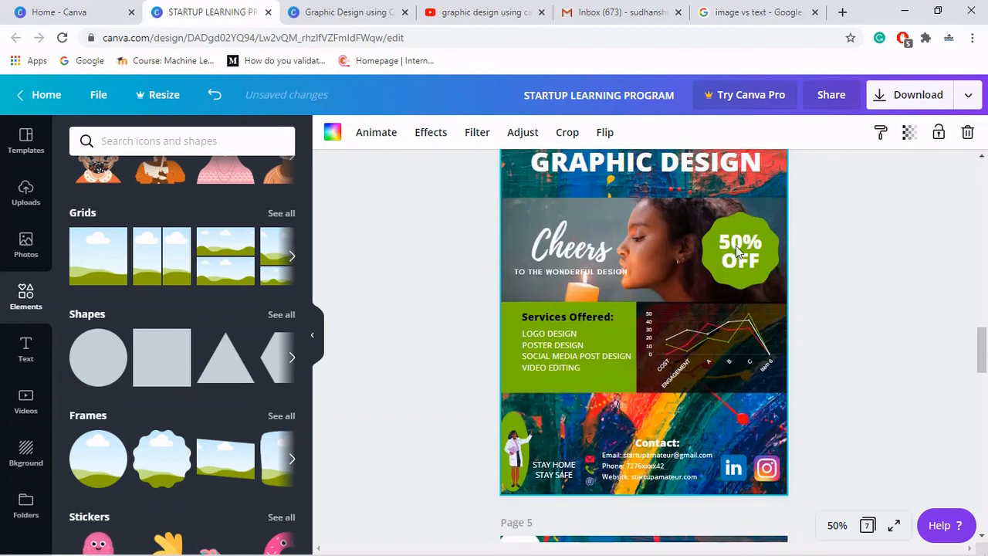
{"action": "left_click_drag", "start_coordinate": [987, 365], "coordinate": [987, 356]}
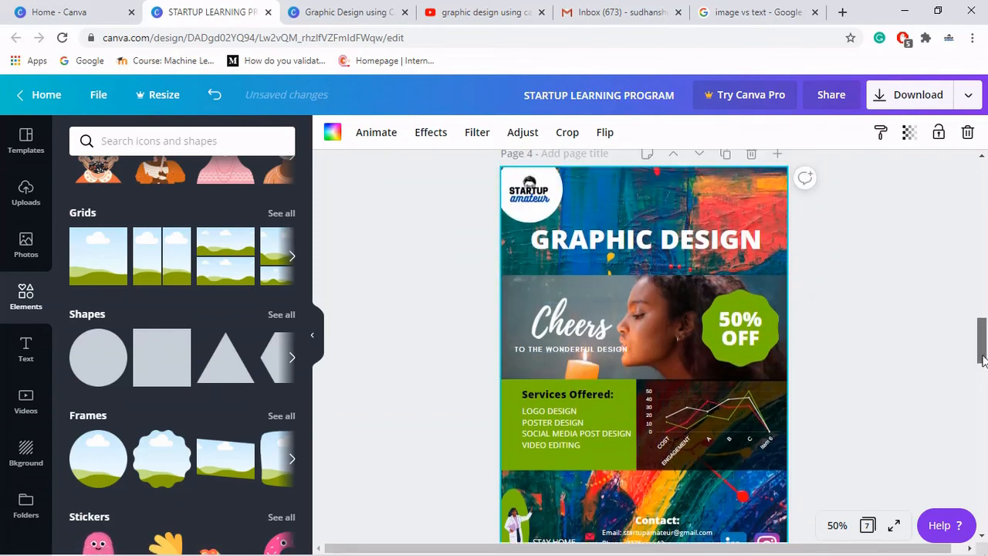
{"action": "left_click", "coordinate": [671, 203]}
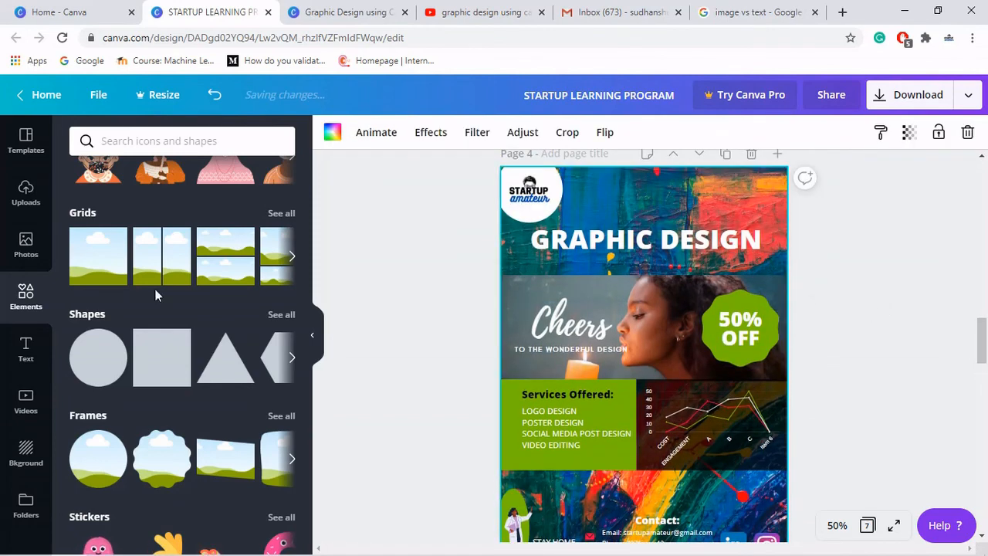
{"action": "left_click", "coordinate": [18, 456]}
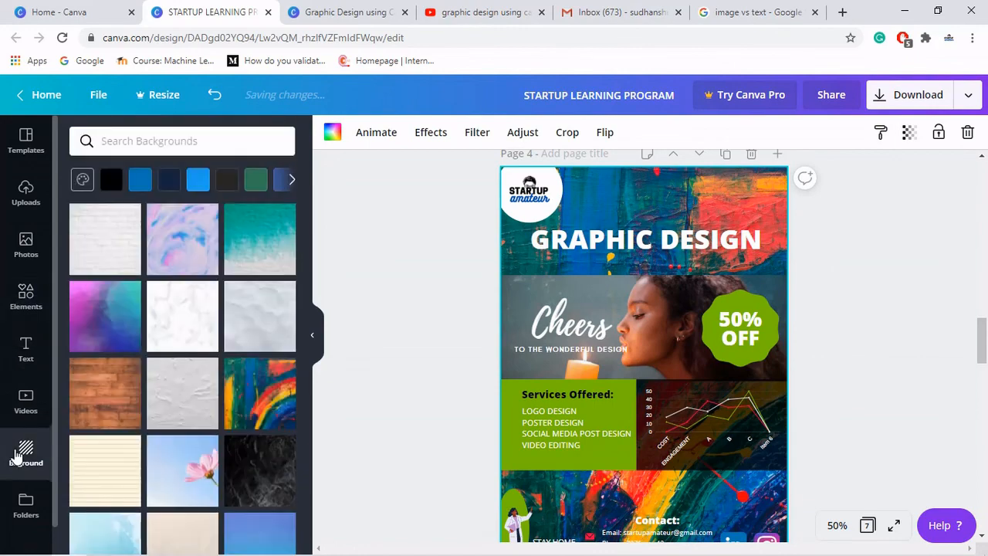
{"action": "left_click", "coordinate": [258, 461]}
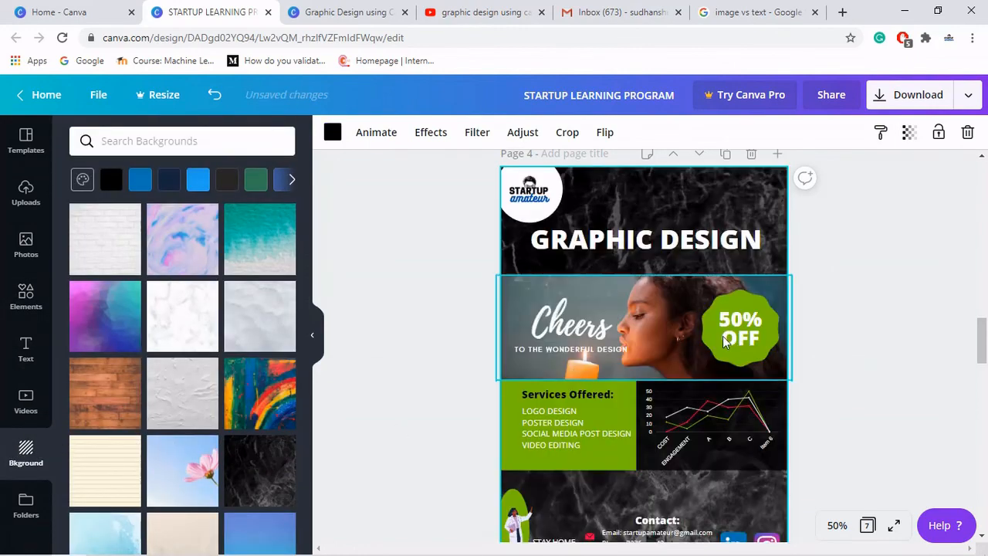
- Duplicate the marble-background page
{"action": "left_click_drag", "start_coordinate": [982, 349], "coordinate": [983, 351]}
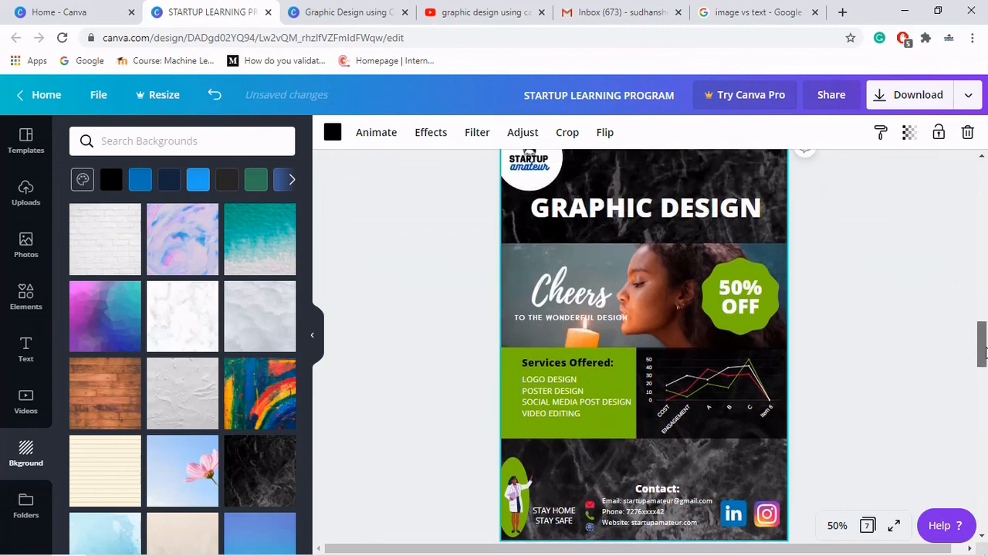
{"action": "left_click", "coordinate": [919, 344]}
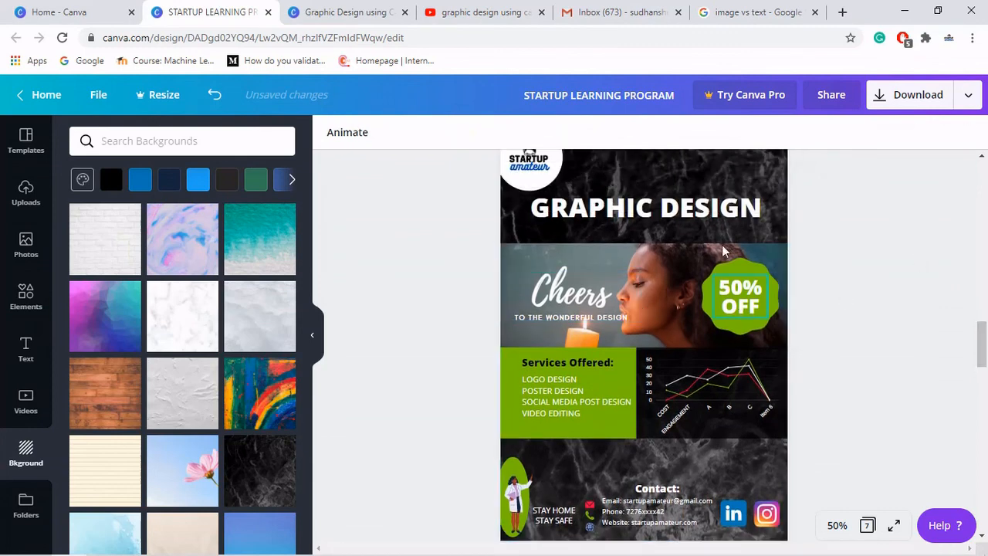
{"action": "left_click_drag", "start_coordinate": [981, 342], "coordinate": [980, 332]}
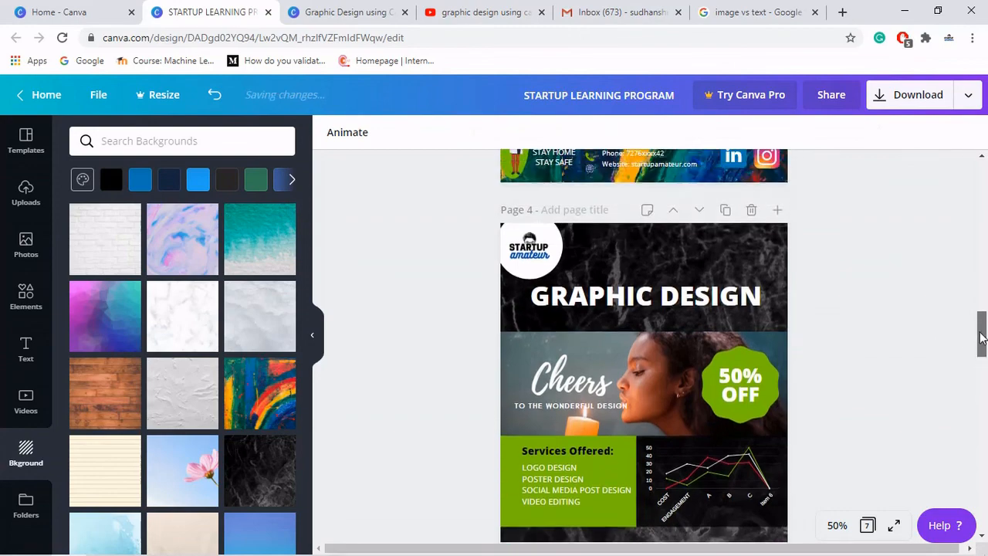
{"action": "left_click", "coordinate": [725, 210]}
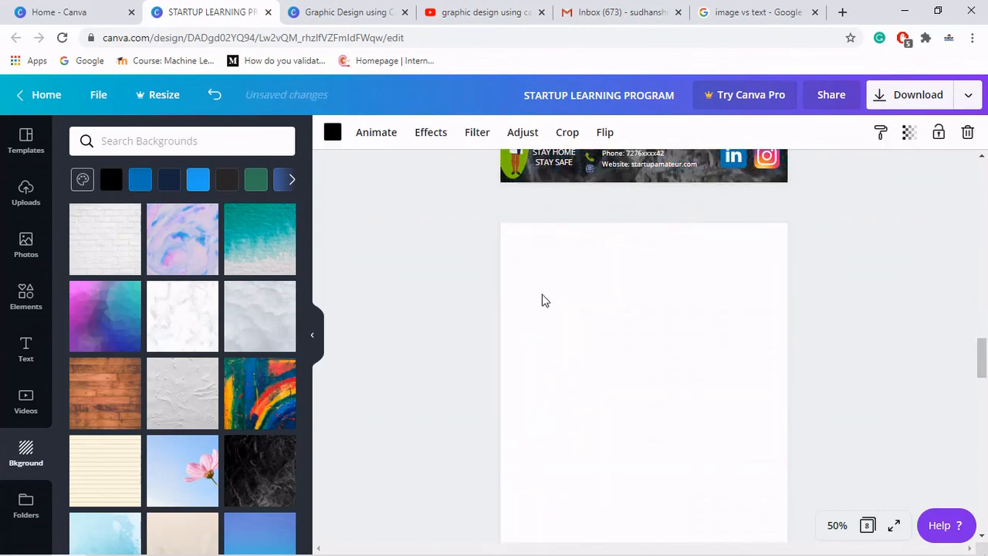
- Apply the colourful smoke texture as the new copy's background
{"action": "scroll", "coordinate": [260, 346], "scroll_direction": "down", "scroll_amount": 6}
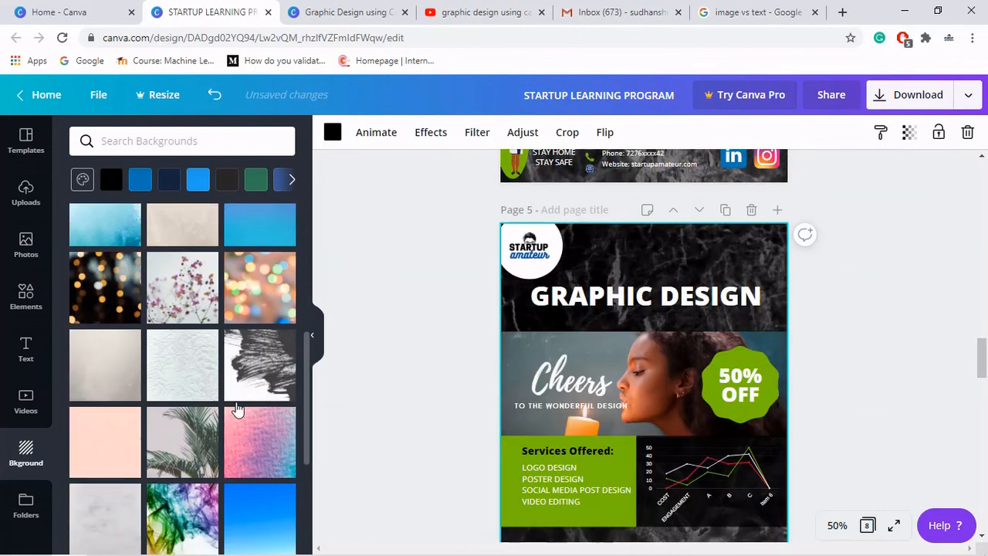
{"action": "scroll", "coordinate": [237, 408], "scroll_direction": "down", "scroll_amount": 5}
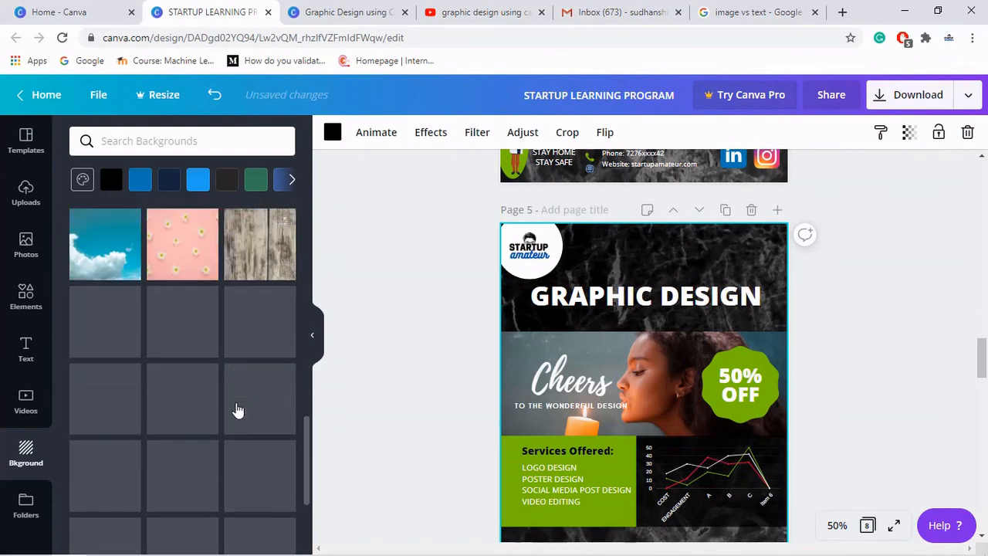
{"action": "scroll", "coordinate": [202, 338], "scroll_direction": "up", "scroll_amount": 2}
{"action": "scroll", "coordinate": [203, 338], "scroll_direction": "up", "scroll_amount": 2}
{"action": "left_click", "coordinate": [202, 338]}
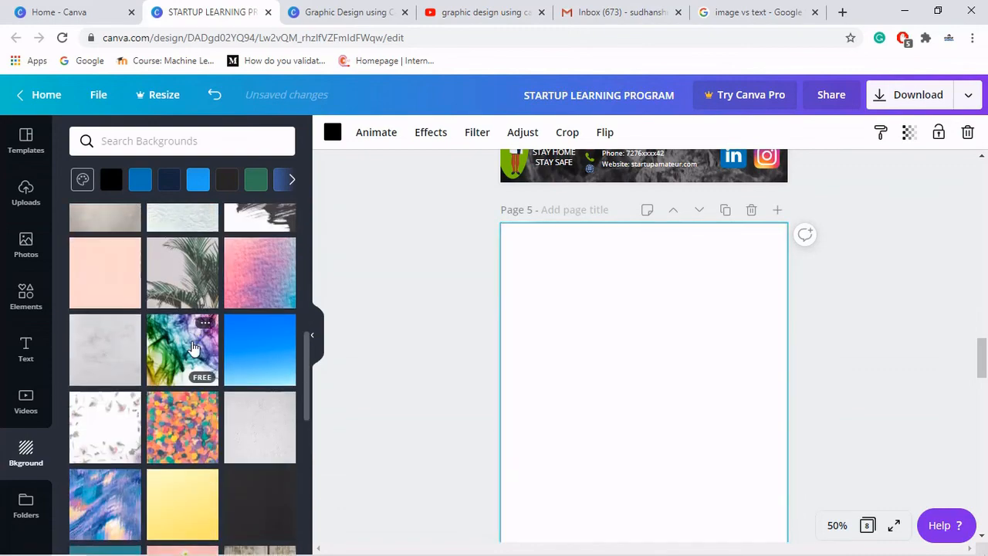
{"action": "scroll", "coordinate": [159, 375], "scroll_direction": "up", "scroll_amount": 6}
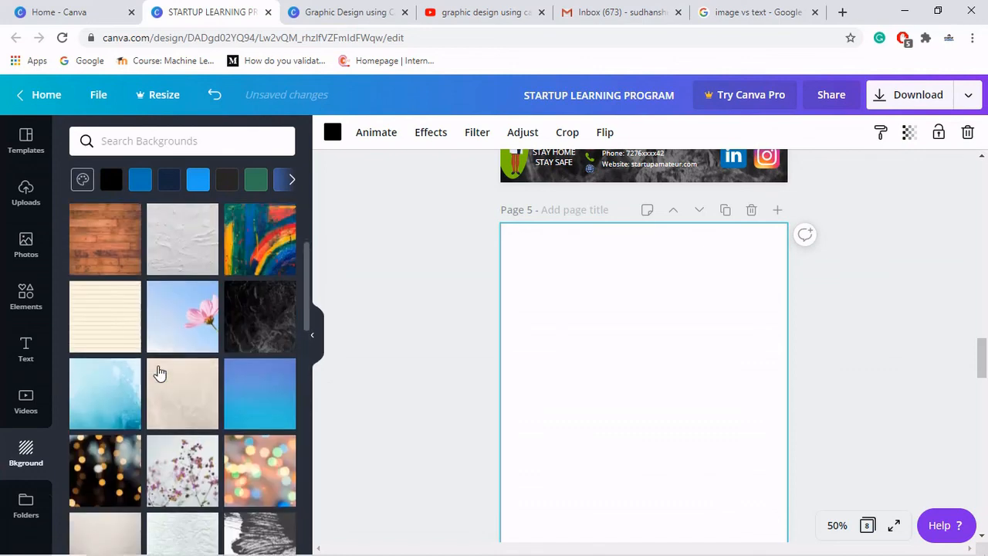
{"action": "key", "text": "ctrl+z"}
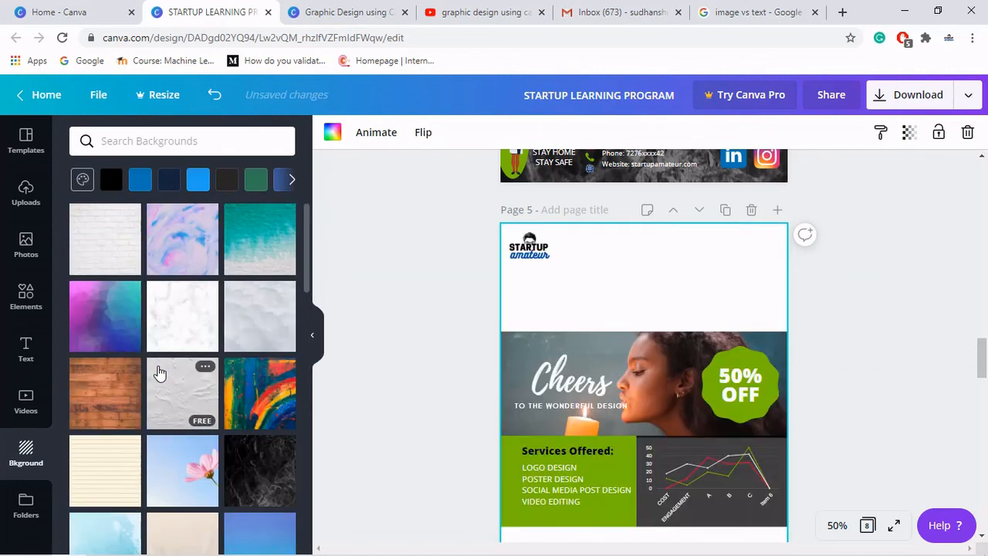
{"action": "key", "text": "ctrl+z"}
- View the poster versions in full-screen presentation and flip between the pages to compare them
{"action": "scroll", "coordinate": [159, 374], "scroll_direction": "down", "scroll_amount": 5}
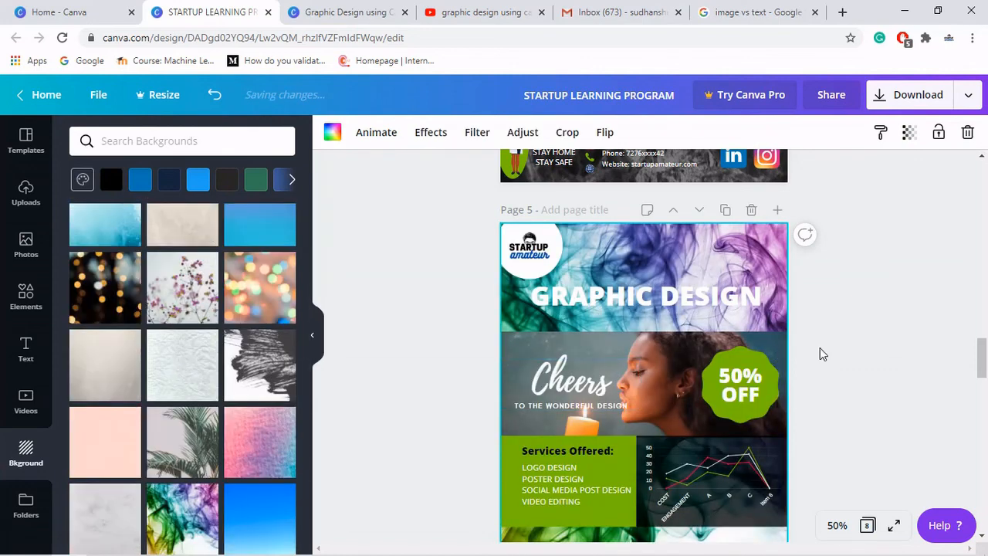
{"action": "left_click_drag", "start_coordinate": [982, 352], "coordinate": [983, 357]}
{"action": "left_click", "coordinate": [956, 419]}
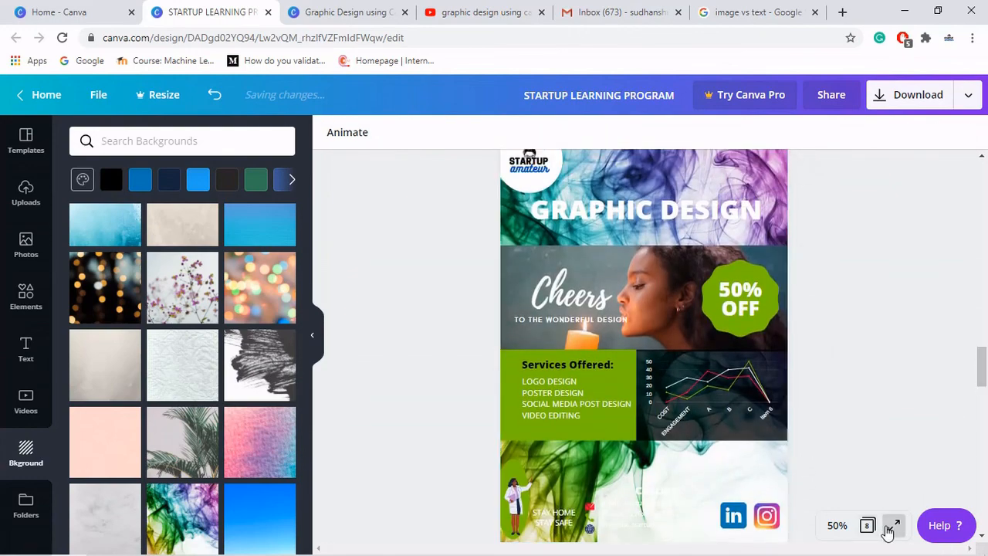
{"action": "left_click", "coordinate": [891, 529]}
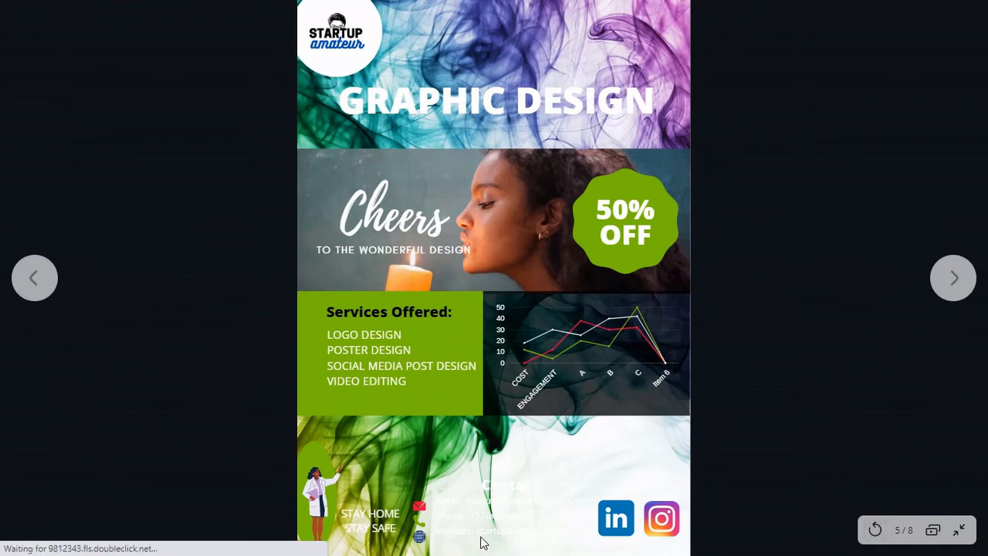
{"action": "key", "text": "Left"}
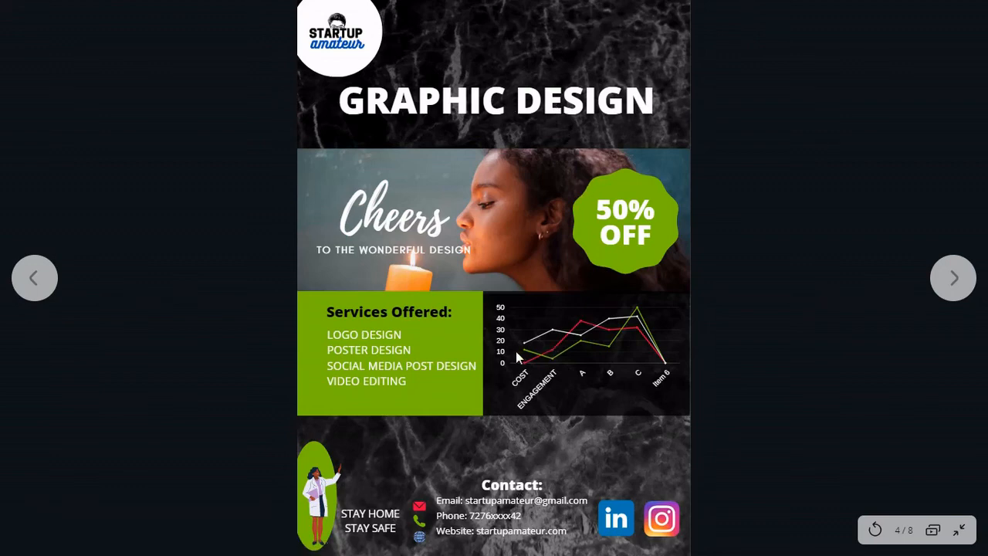
{"action": "key", "text": "Left"}
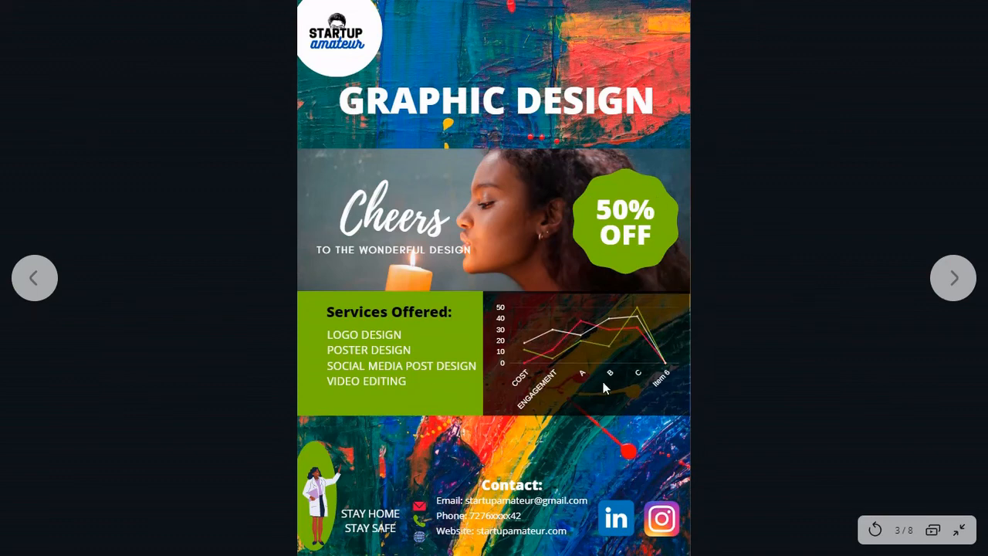
{"action": "key", "text": "Right"}
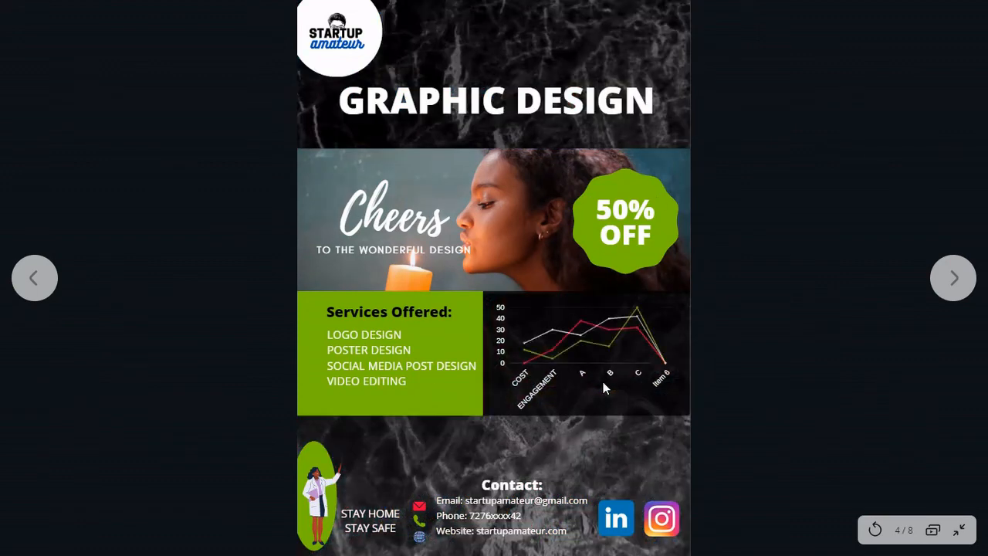